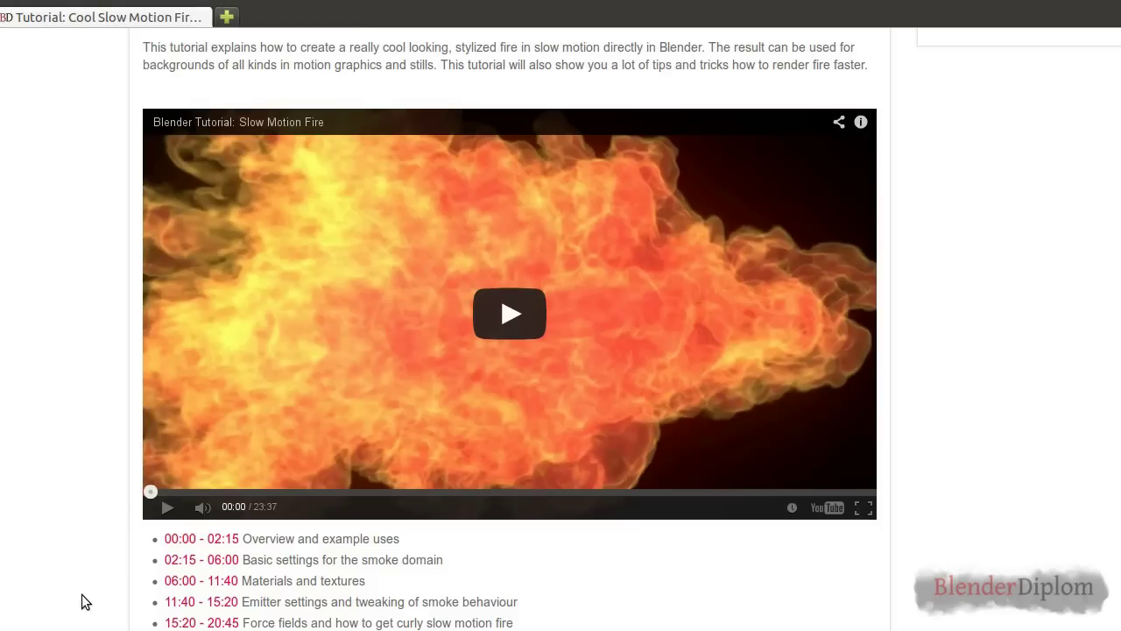
scroll(85, 601, up, 5)
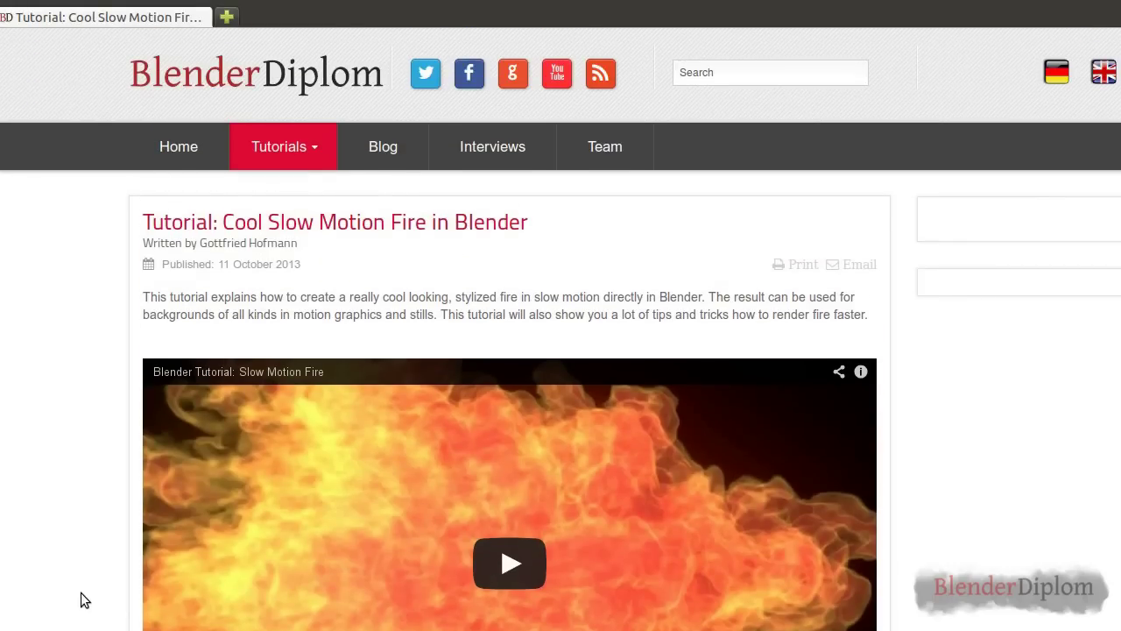
scroll(40, 466, down, 3)
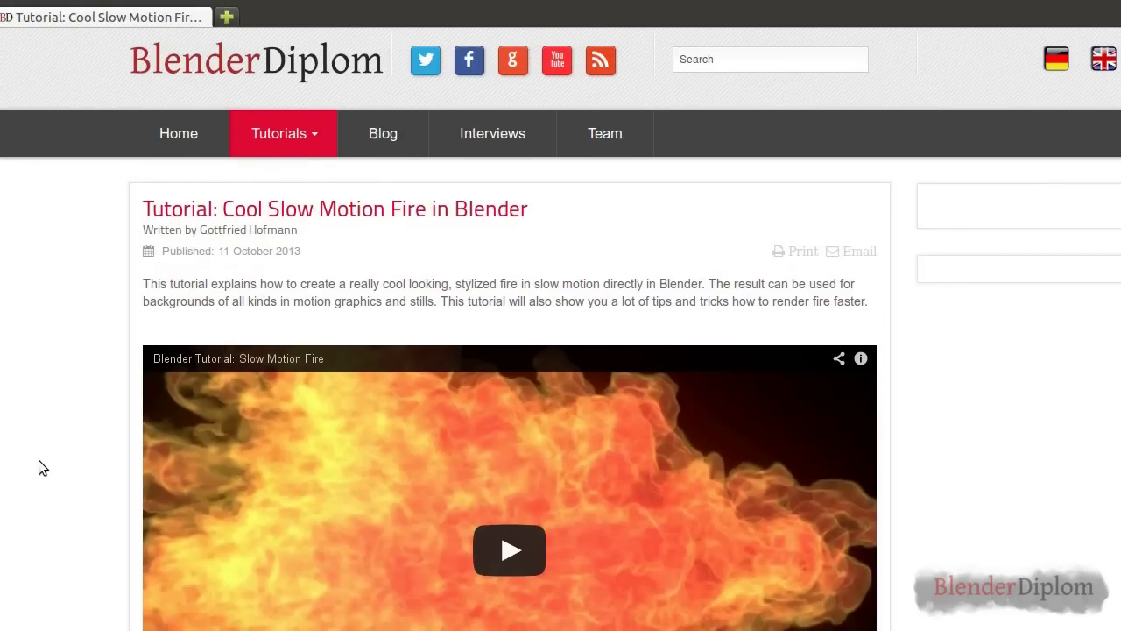
scroll(62, 455, down, 2)
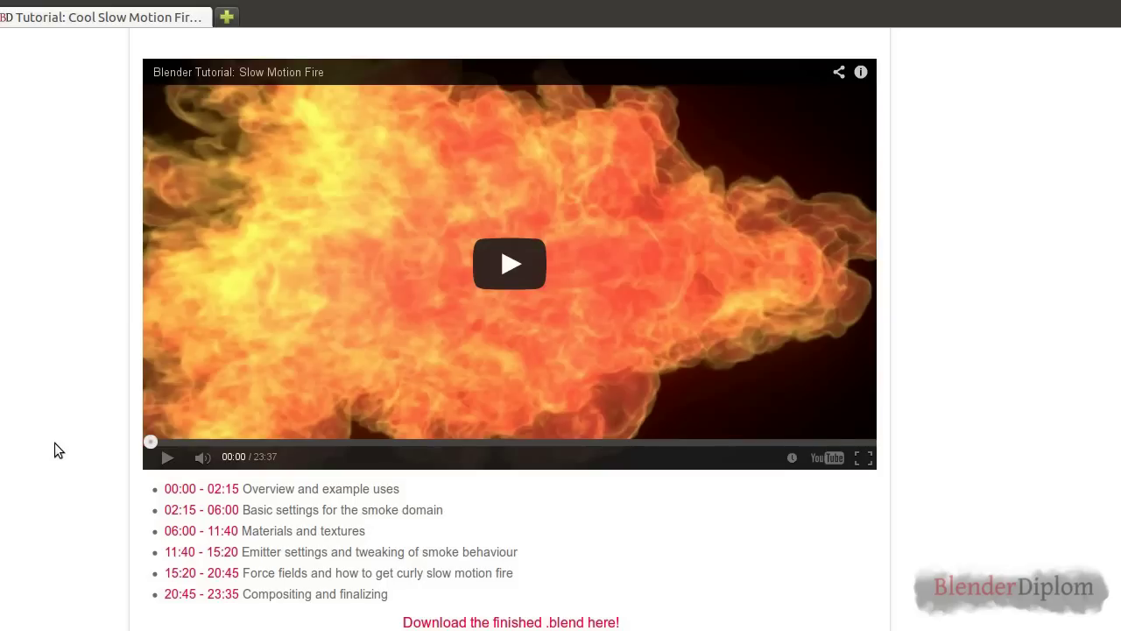
scroll(75, 460, up, 4)
scroll(74, 456, down, 4)
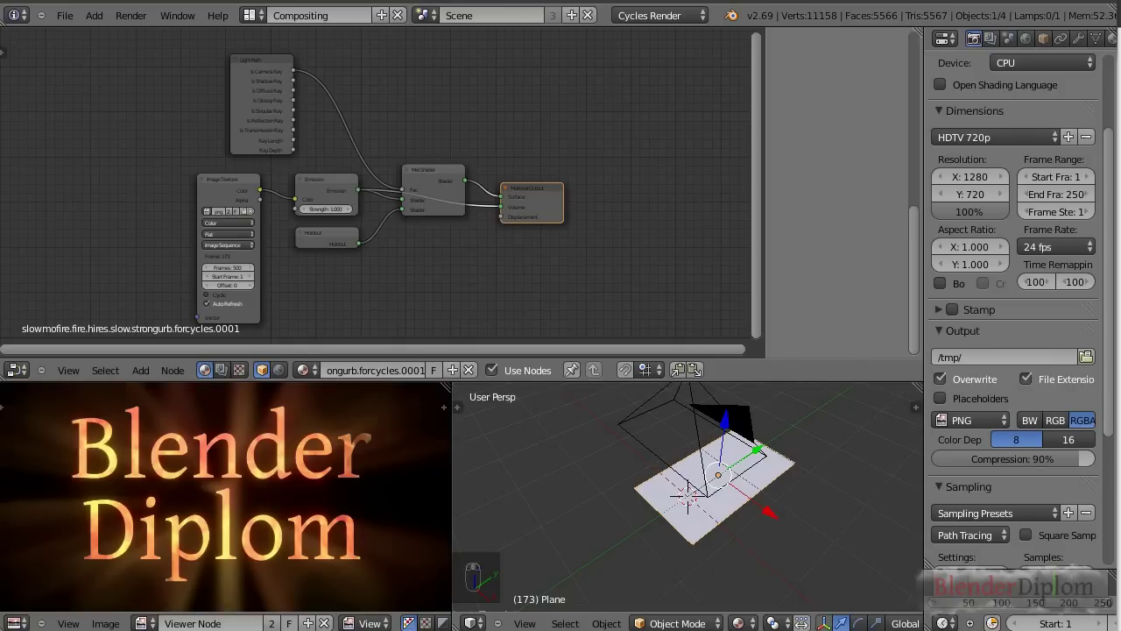
Step: Examine the material nodes of the text object and the fire image plane in the finished Blender scene
middle_drag(743, 534, 743, 504)
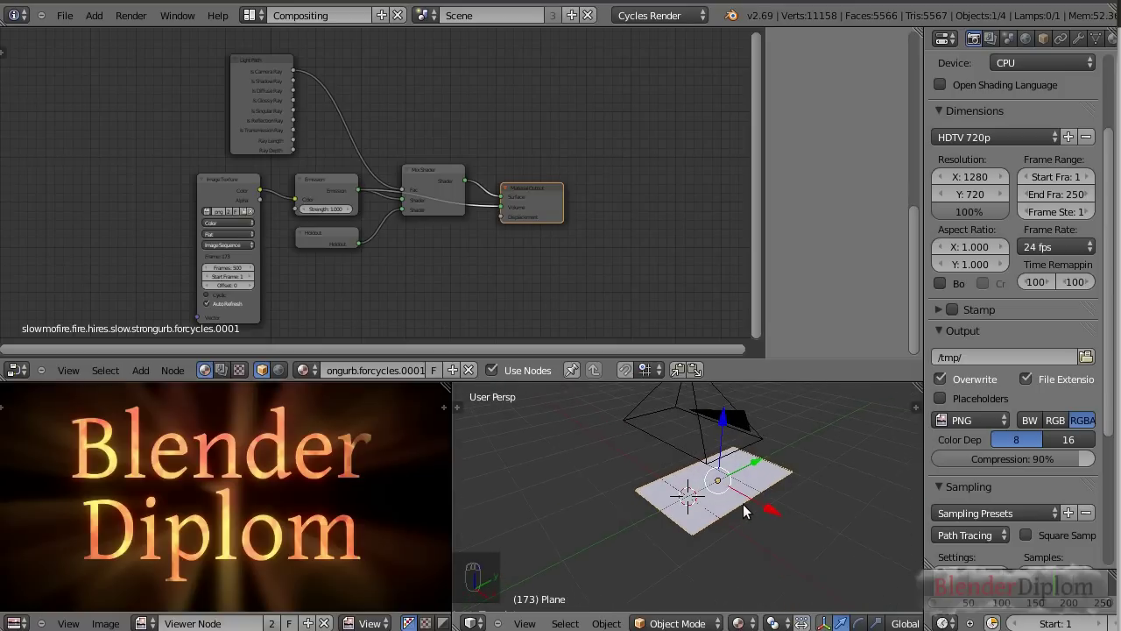
right_click(691, 496)
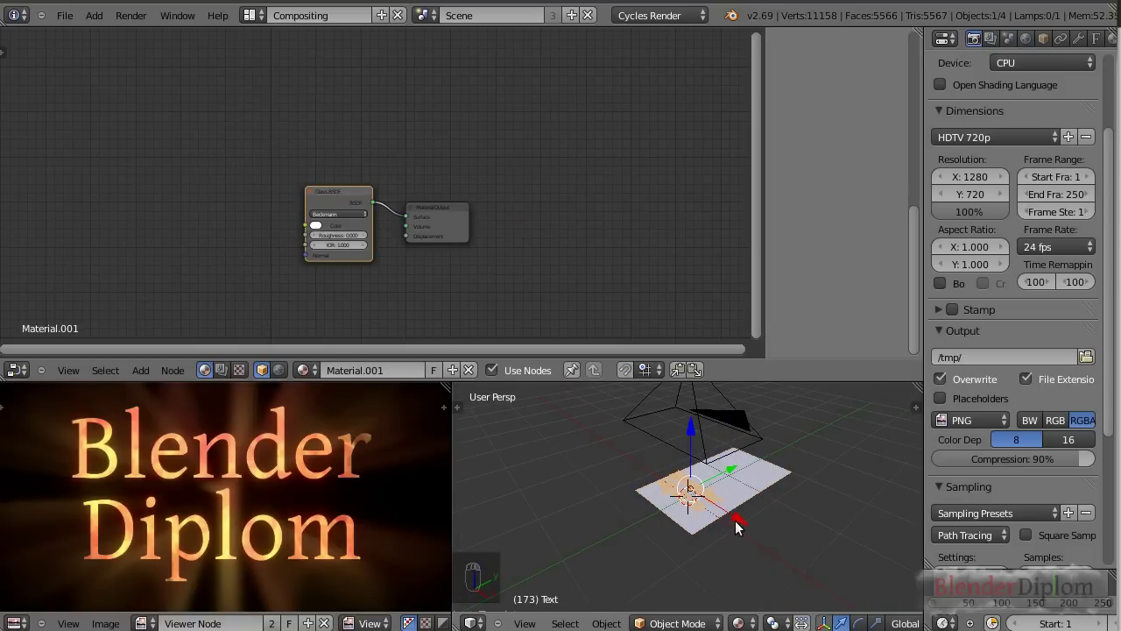
scroll(738, 521, up, 3)
right_click(787, 496)
scroll(787, 496, down, 3)
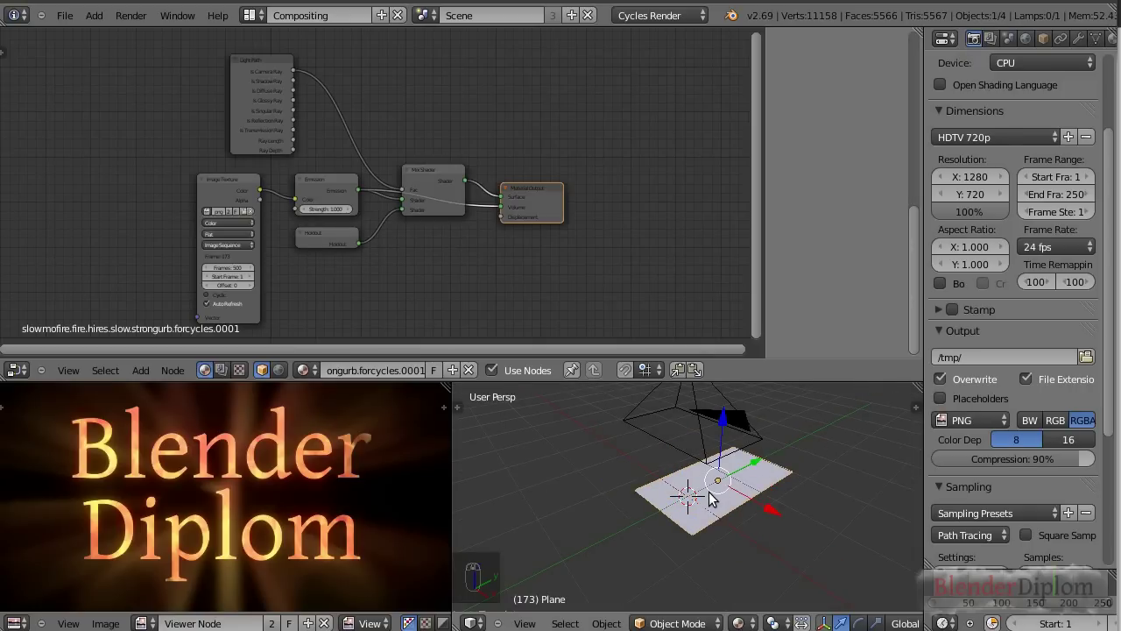
shift+middle_drag(744, 488, 726, 531)
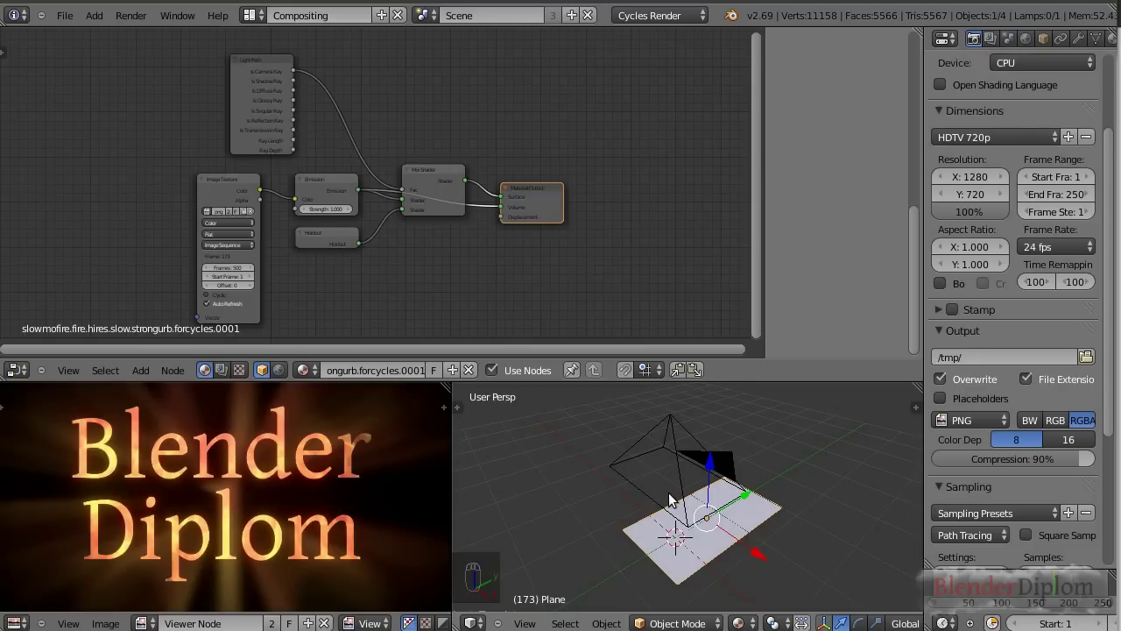
scroll(346, 233, up, 2)
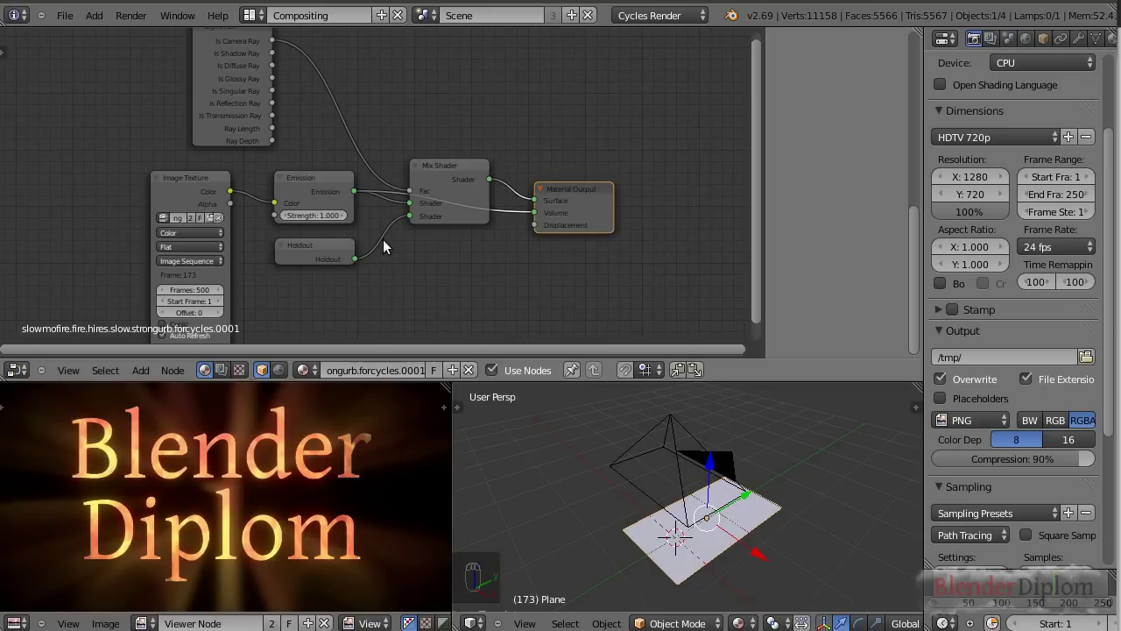
Step: Spread out the Emission, Holdout and Mix Shader nodes in the plane's material so their connections are easier to read
middle_drag(383, 240, 414, 245)
click(334, 182)
drag(335, 182, 327, 175)
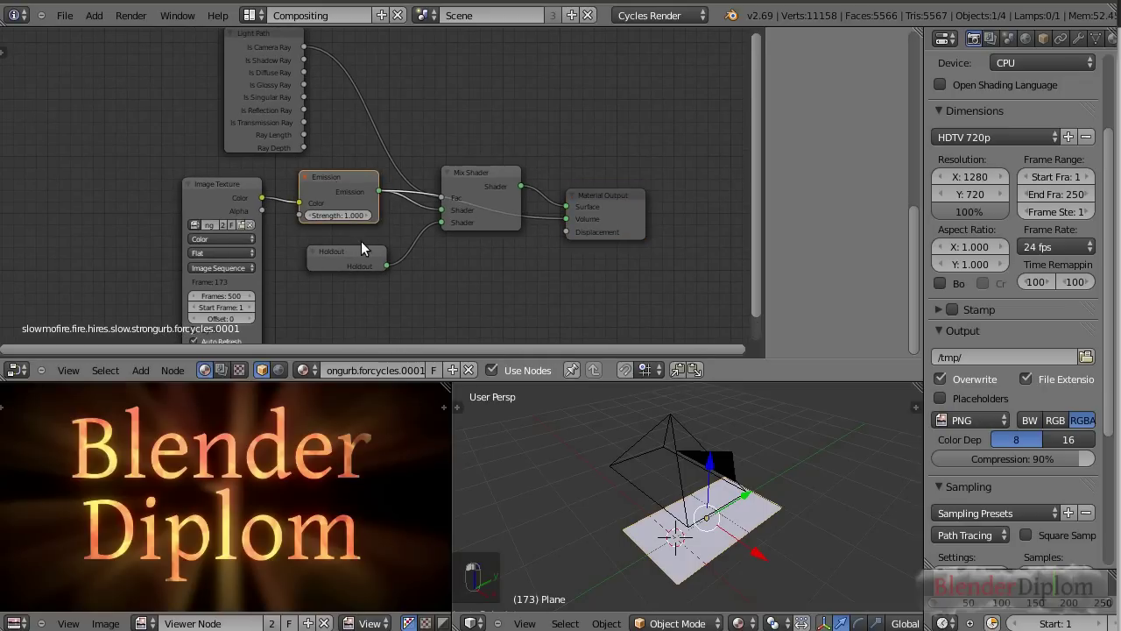
drag(361, 250, 340, 253)
drag(488, 166, 488, 124)
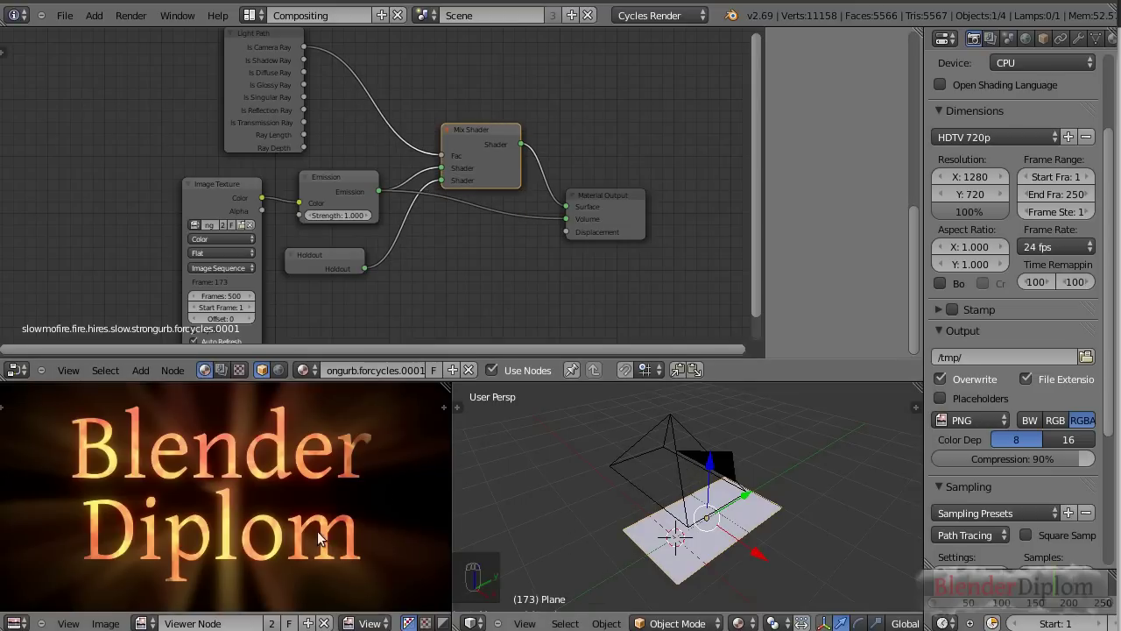
Step: Show the compositing nodes and connect the output of the node feeding the Viewer to the Composite node
click(220, 370)
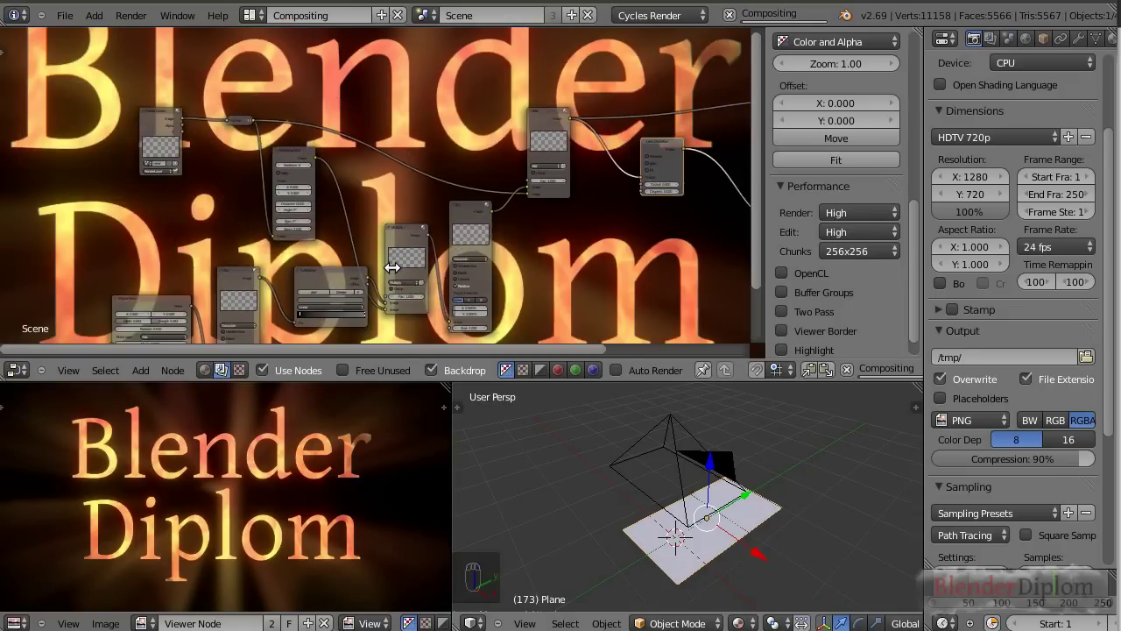
key(Home)
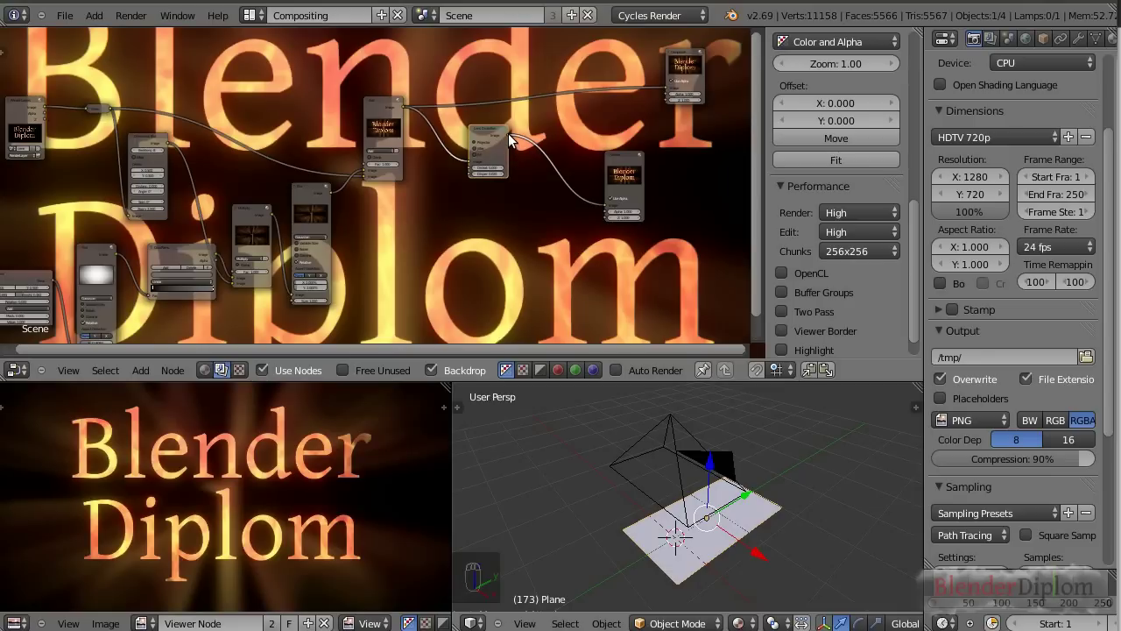
drag(510, 138, 668, 87)
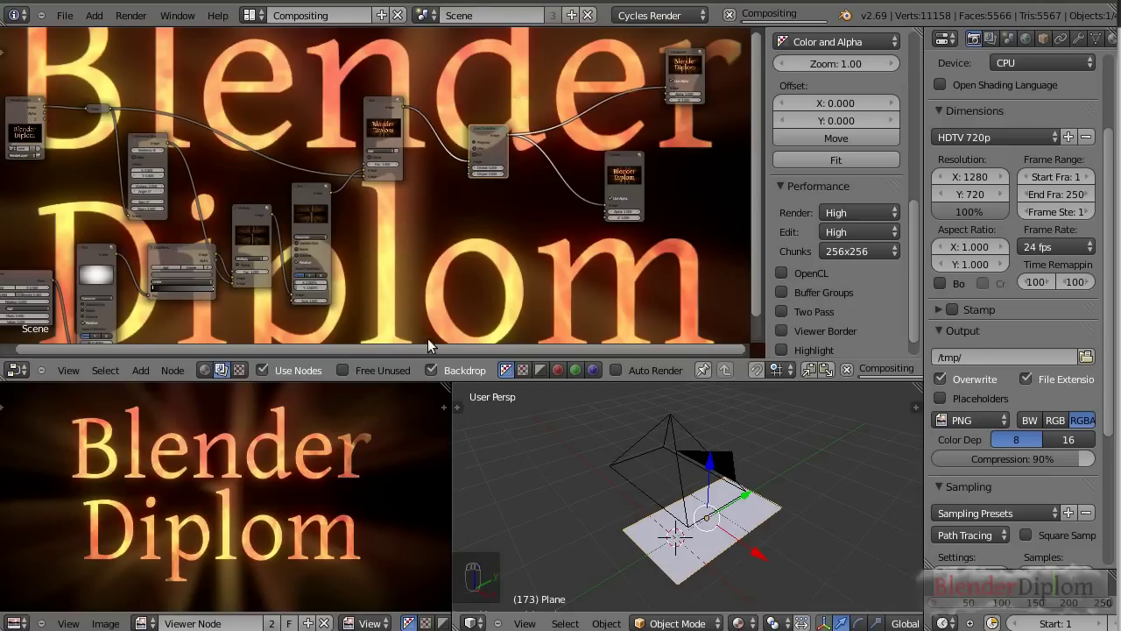
scroll(406, 266, down, 3)
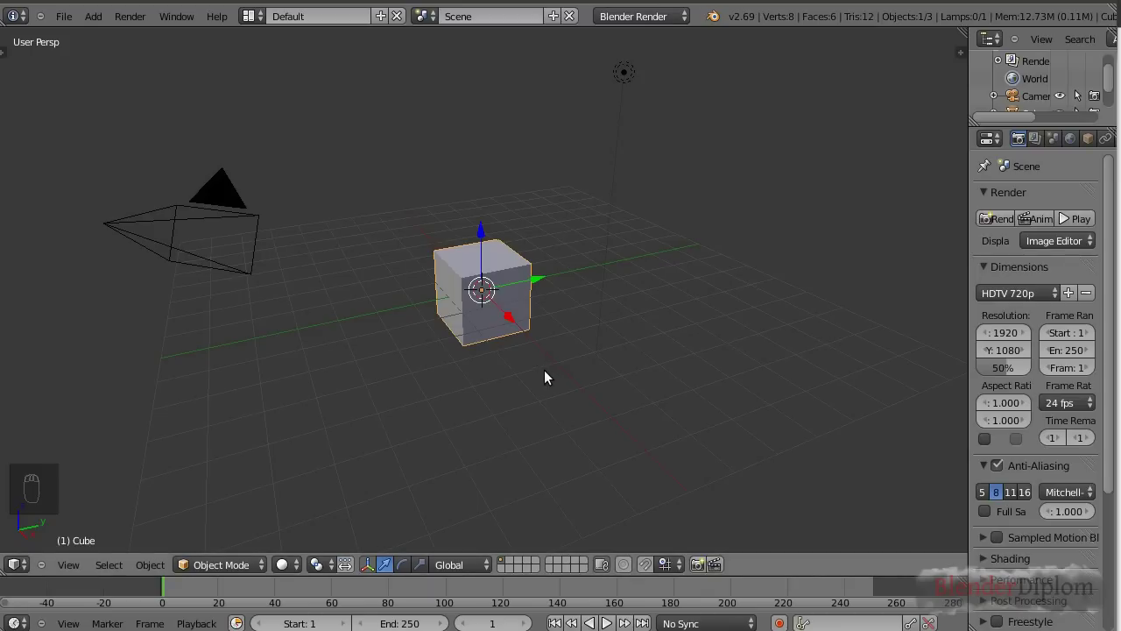
Step: Switch the new scene's render engine to Cycles Render and widen the properties editor
click(653, 17)
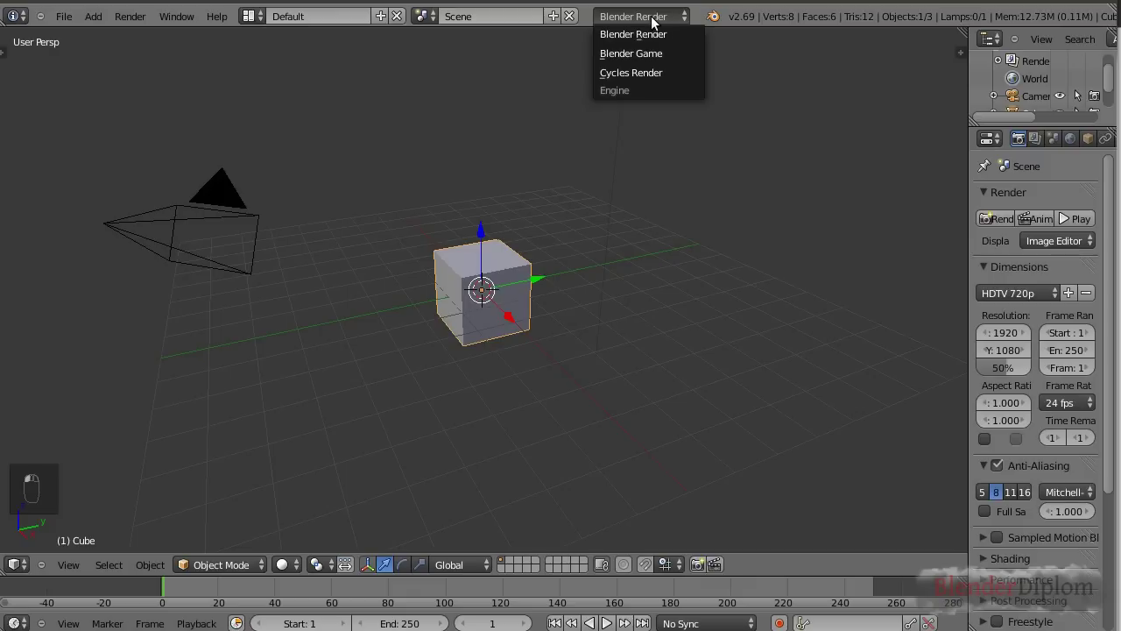
click(632, 73)
drag(969, 245, 847, 245)
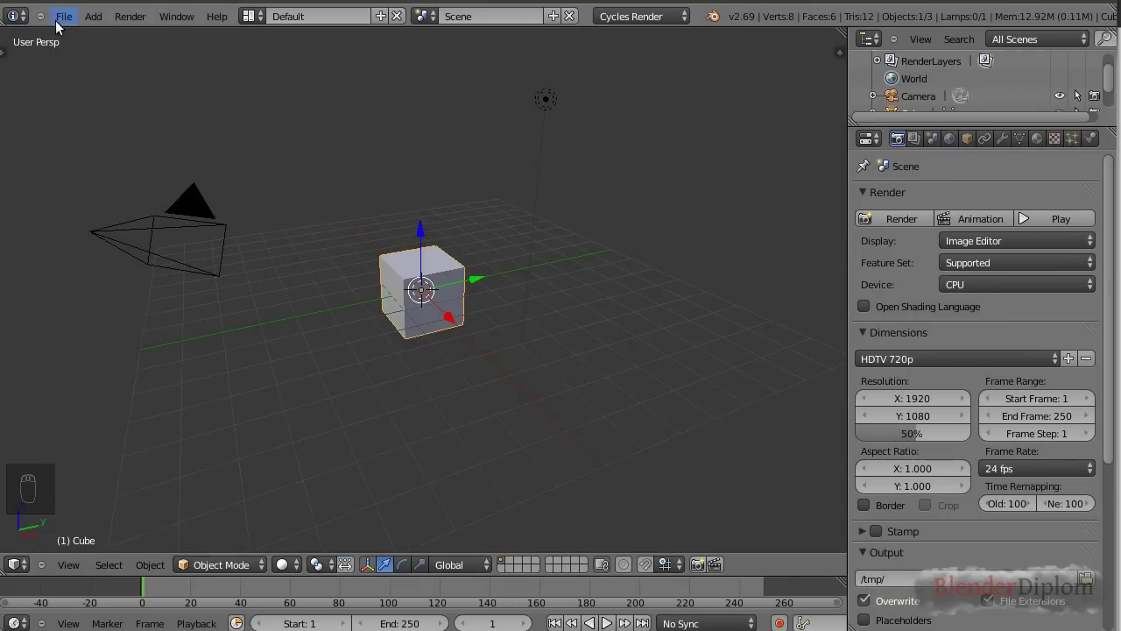
Step: Delete the default cube from the scene
key(x)
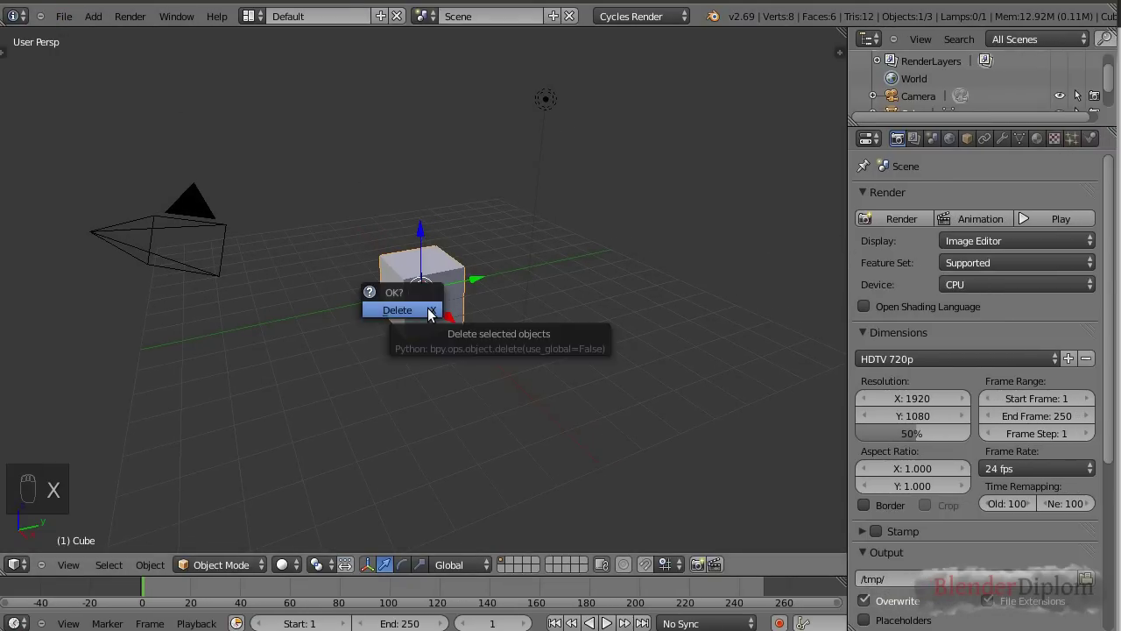
click(429, 312)
Step: Search the add-ons in the user preferences for "image" and make sure Import Images as Planes is enabled
click(64, 16)
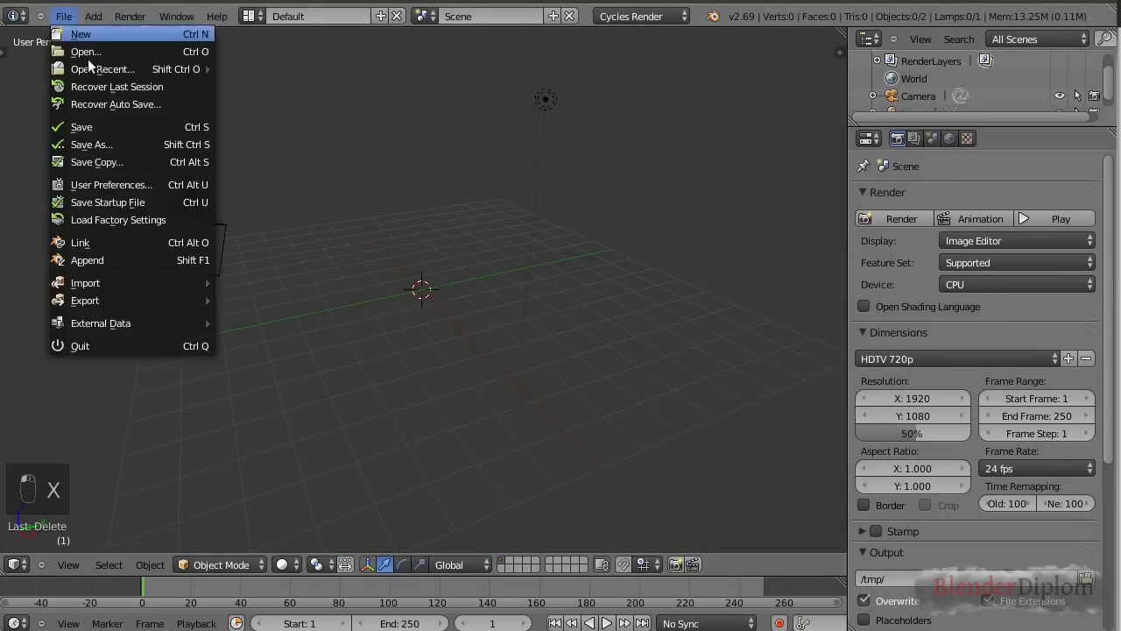
click(180, 194)
drag(258, 5, 567, 105)
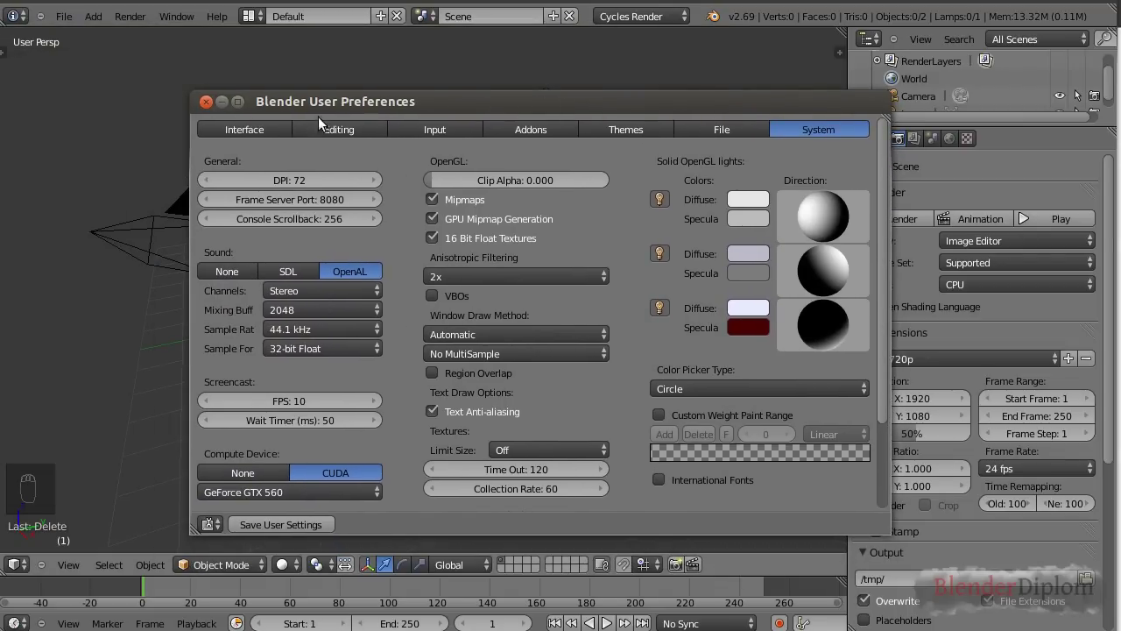
click(530, 128)
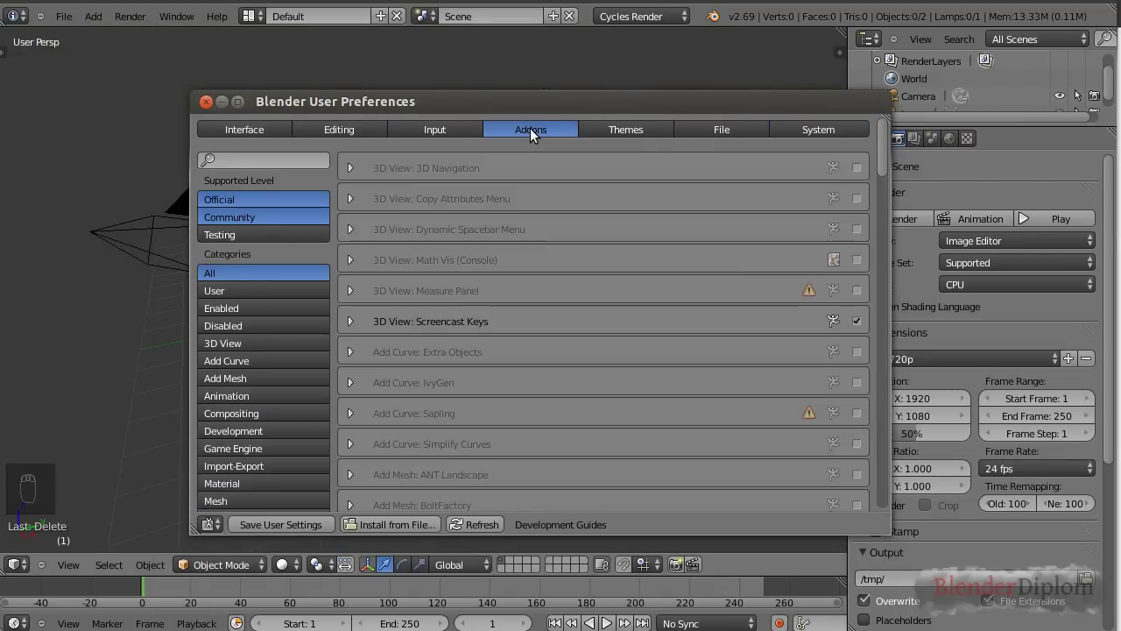
click(255, 159)
text(image)
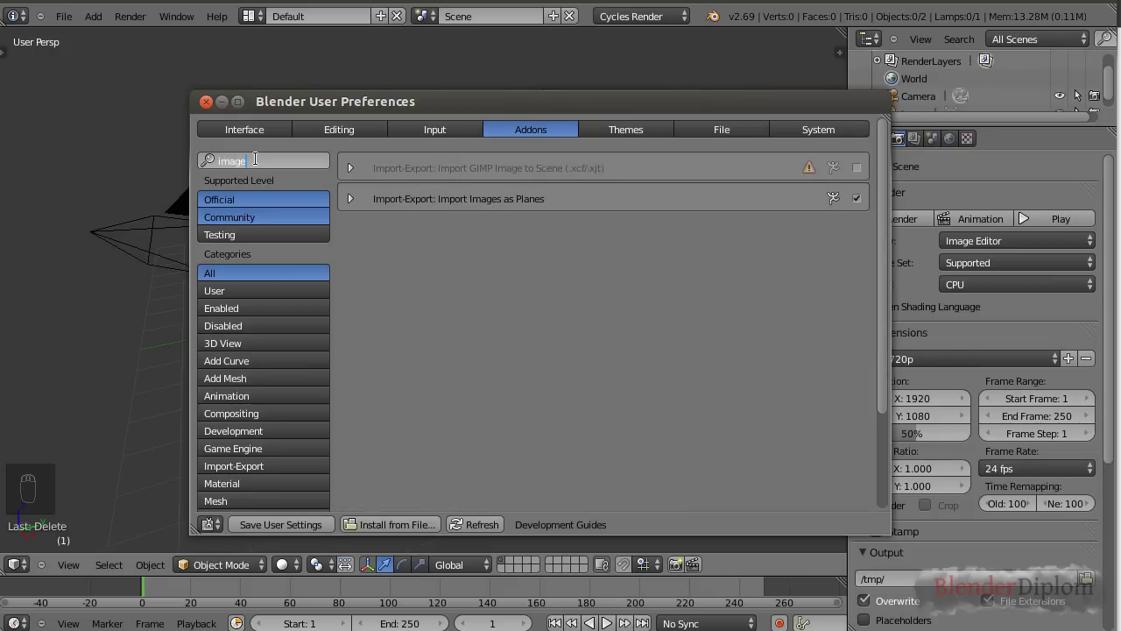
click(857, 198)
click(858, 198)
click(857, 198)
click(206, 101)
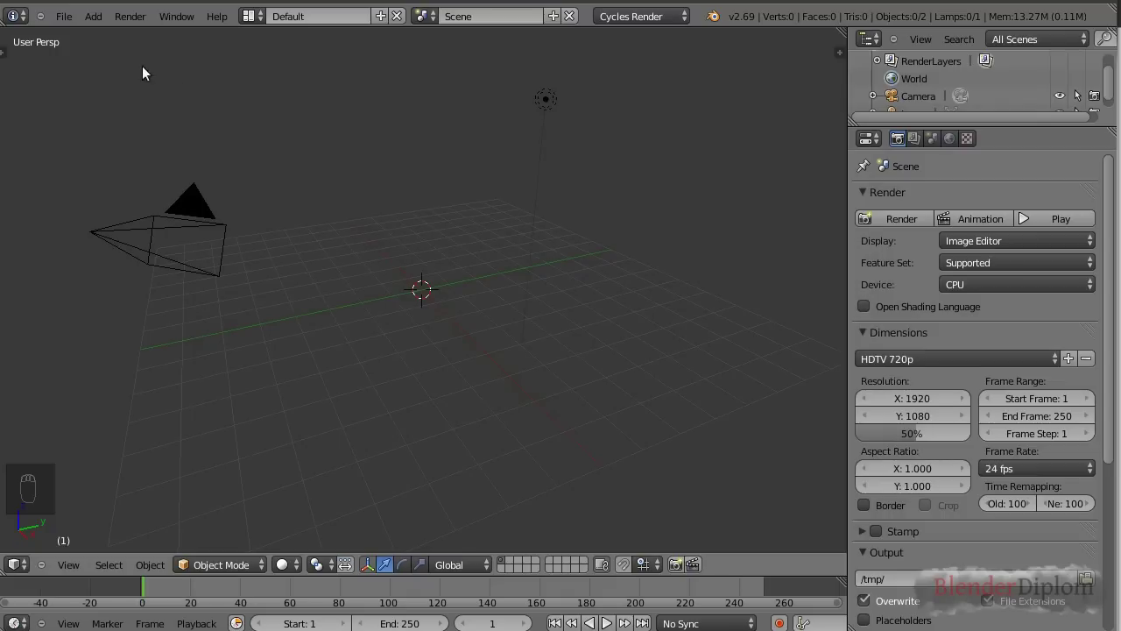
Step: Start an Images as Planes import and choose slowmofire.fire.hires.slow.strongurb.forcycles.0001.png from the forcycles folder inside rndr
click(64, 16)
mouse_move(119, 287)
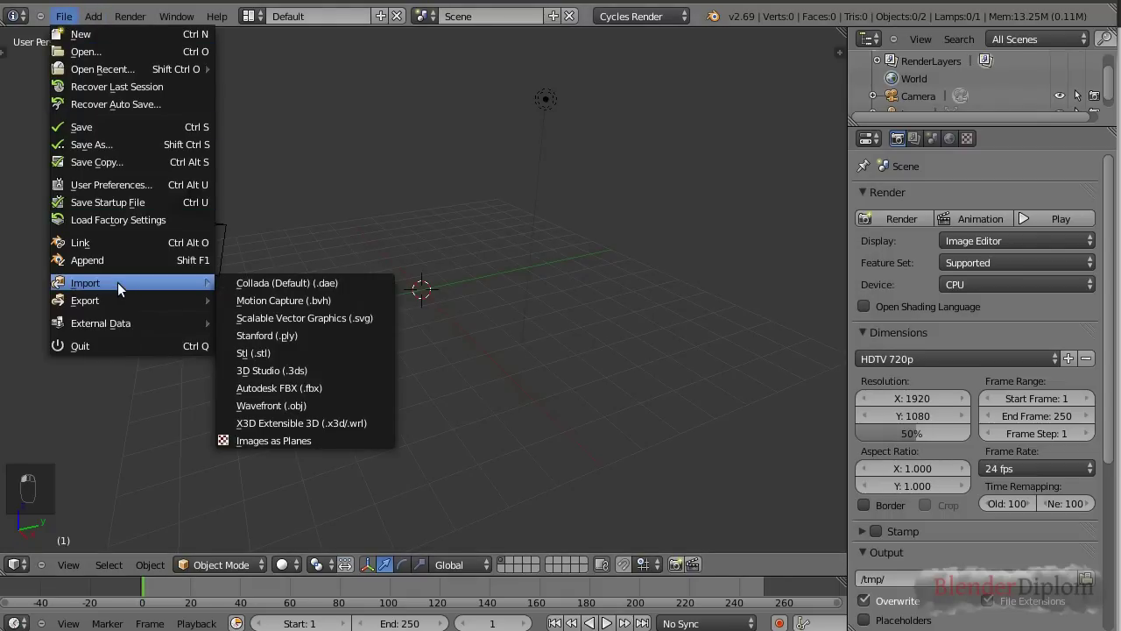
click(282, 441)
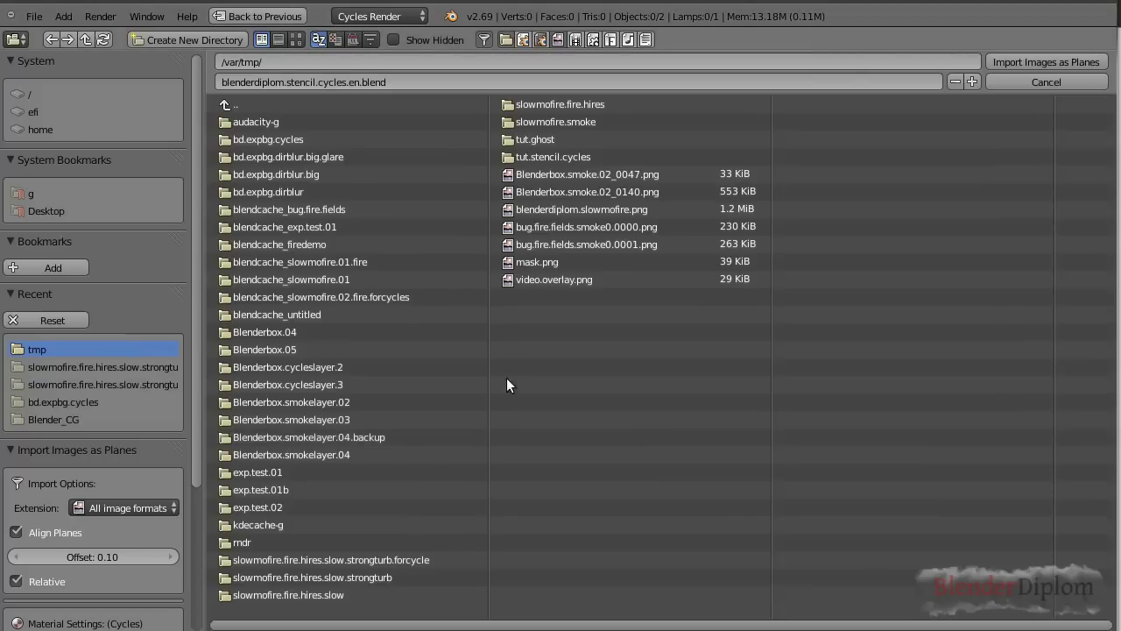
click(249, 536)
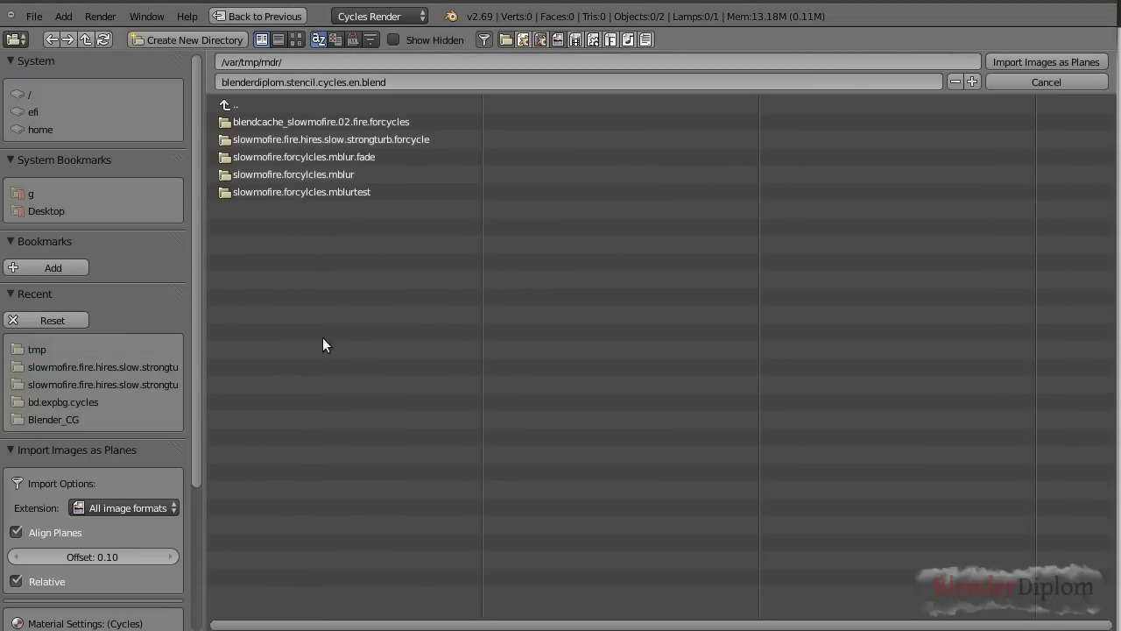
click(382, 138)
click(423, 122)
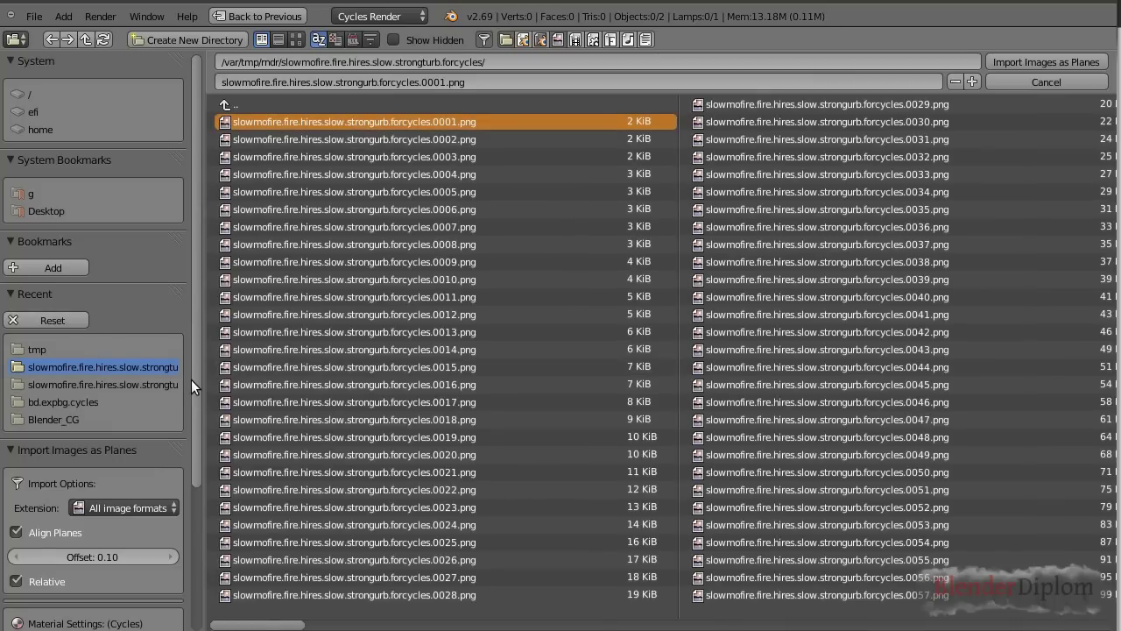
Step: Set the Cycles material type to Emission and import the chosen fire image as a plane
drag(193, 376, 194, 529)
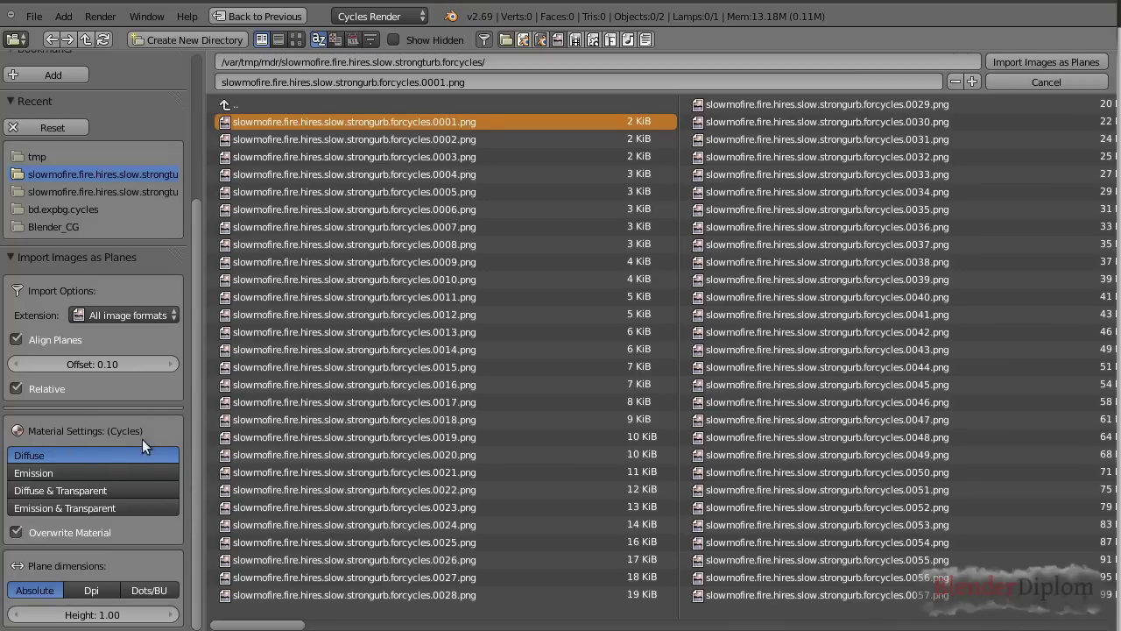
click(33, 473)
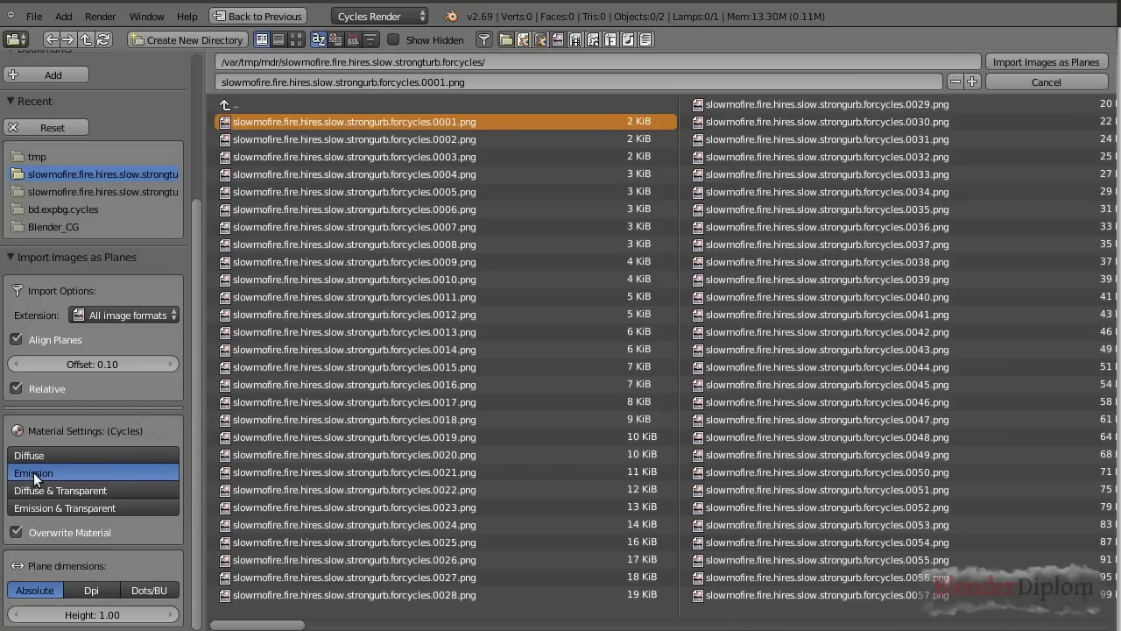
click(1019, 60)
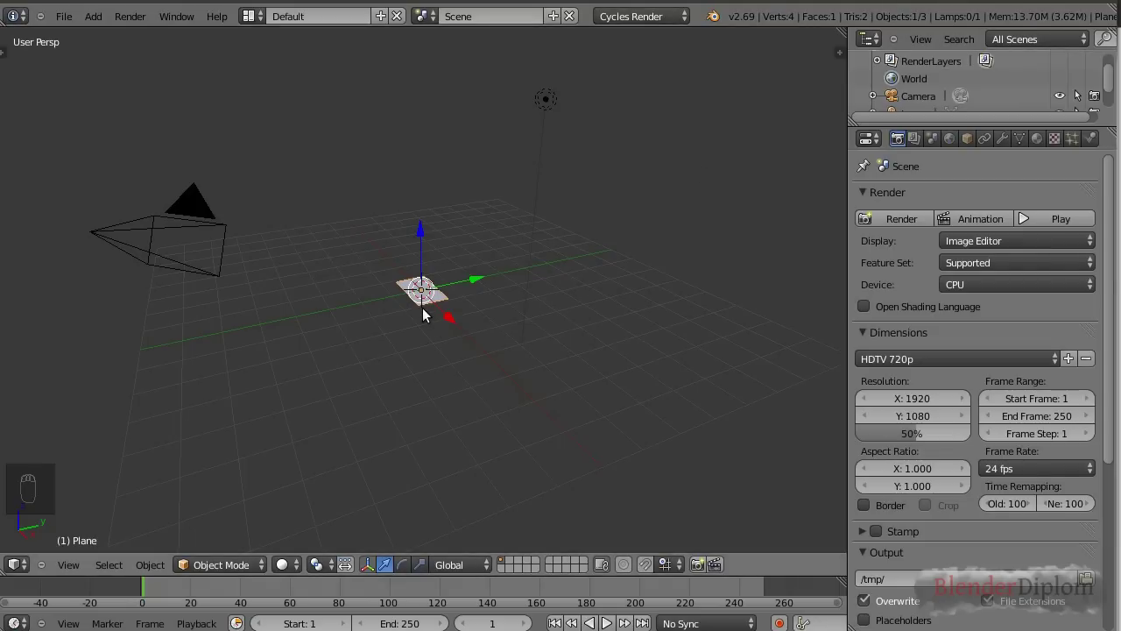
Step: Align the active camera to a top view framed on the imported plane
key(KP_7)
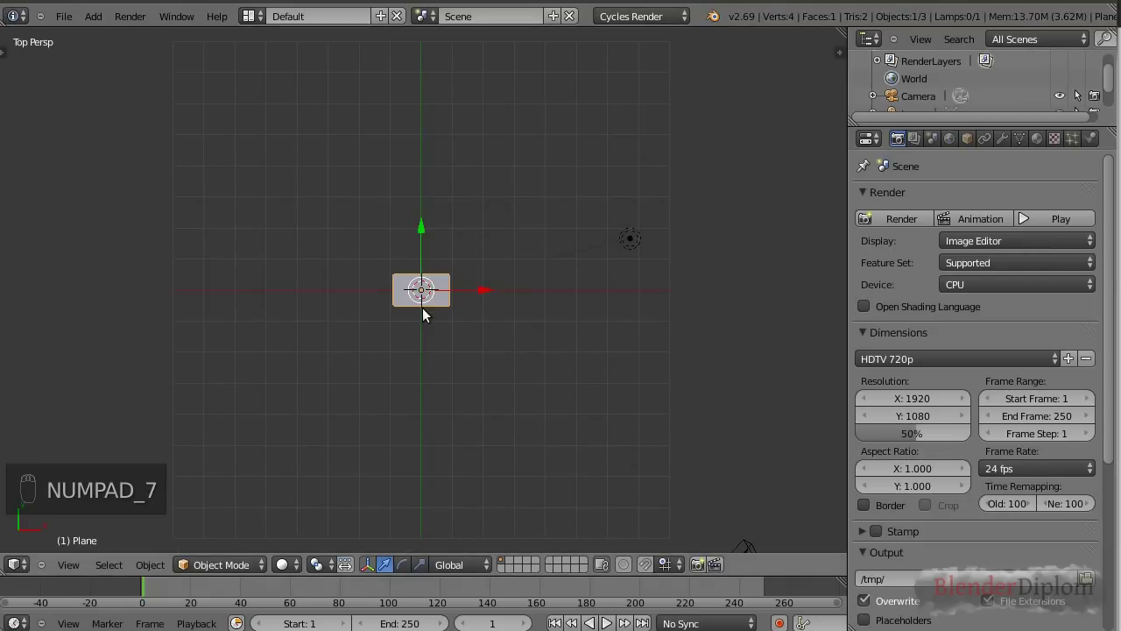
key(KP_Decimal)
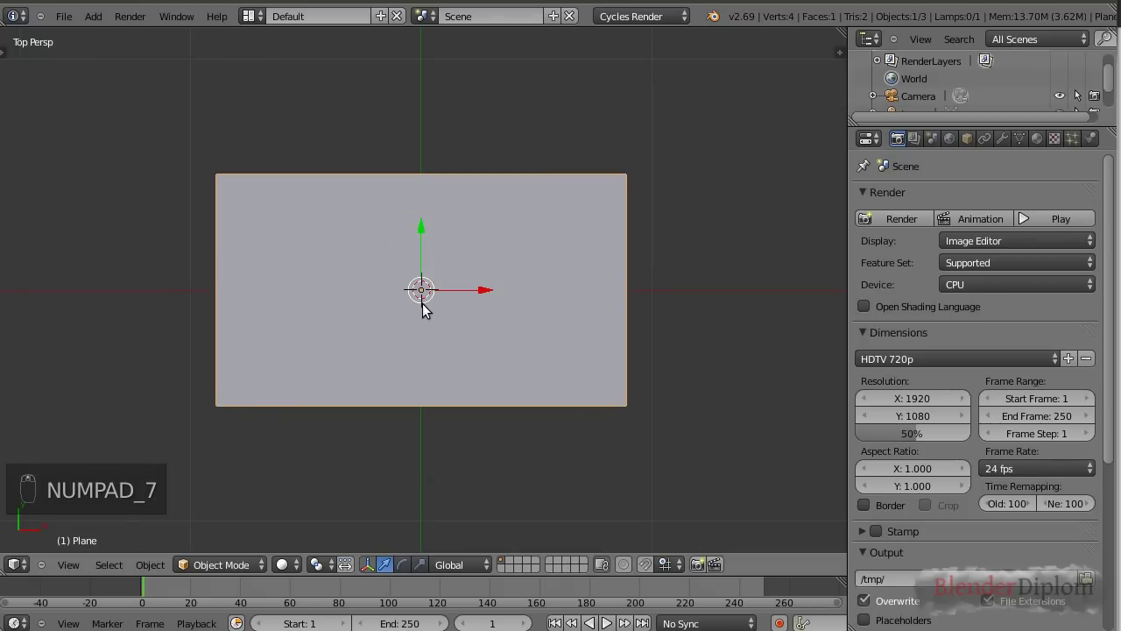
click(69, 564)
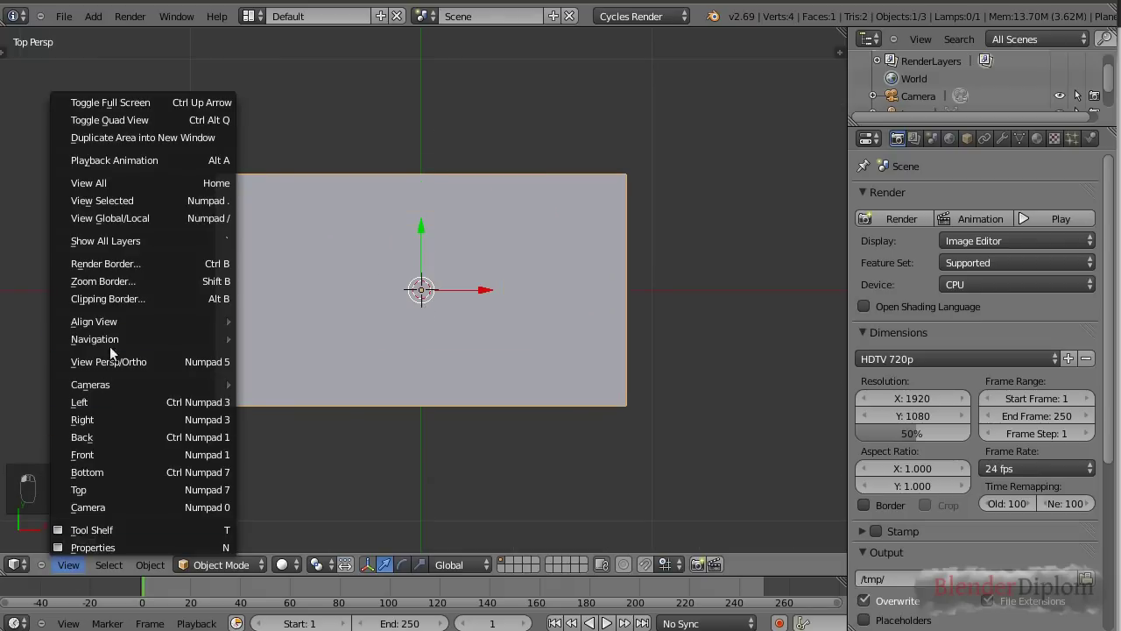
mouse_move(155, 324)
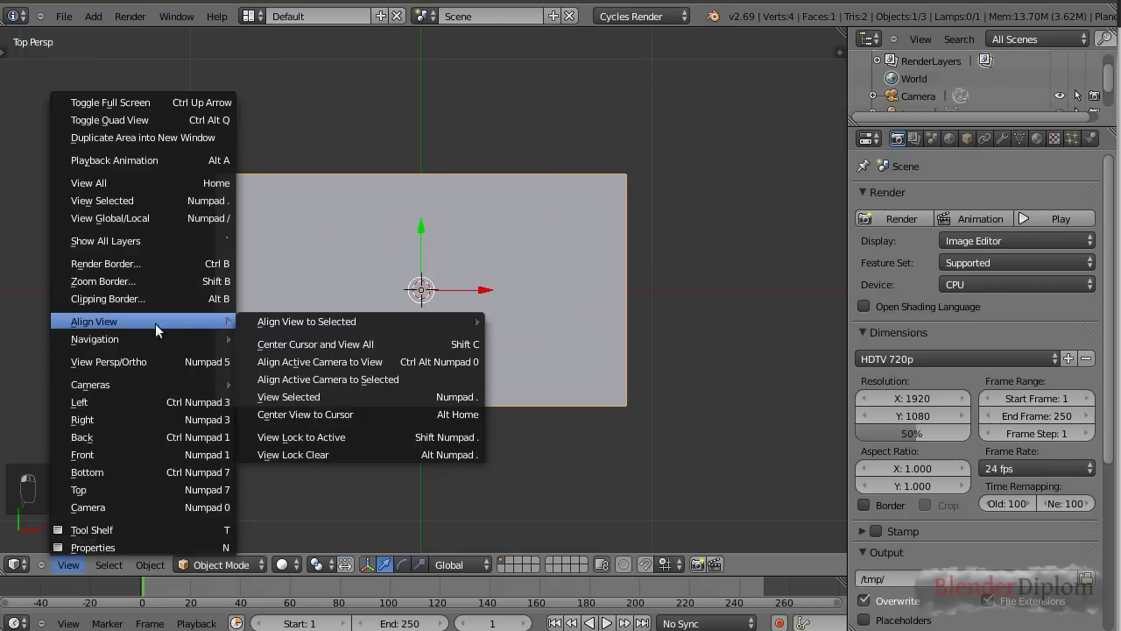
click(358, 362)
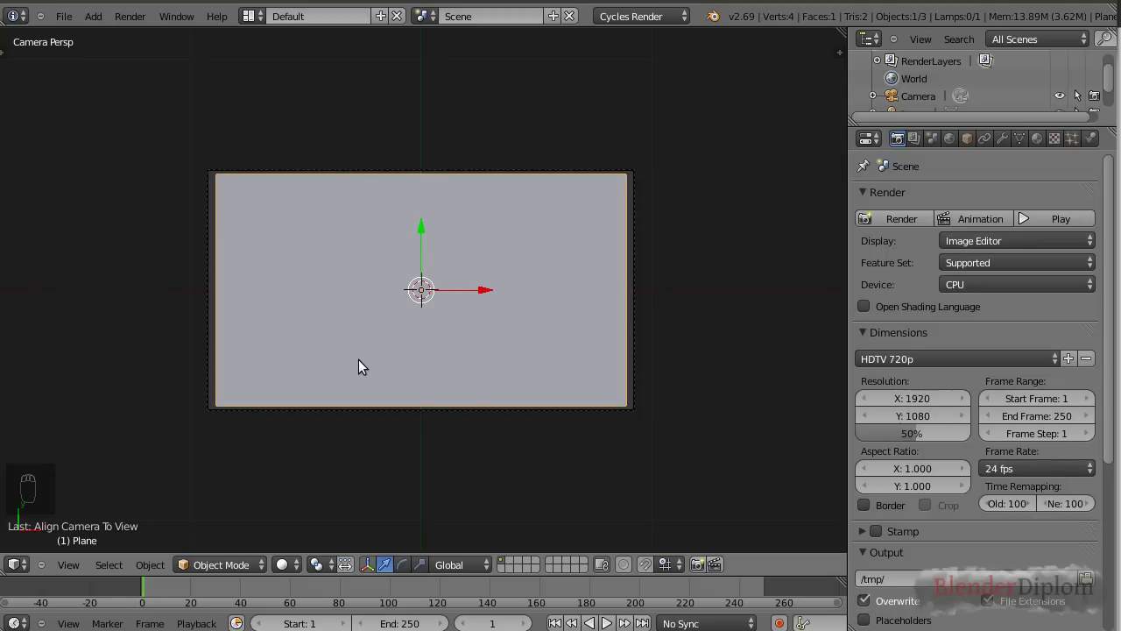
Step: Switch the selected camera's lens to Orthographic and reduce its orthographic scale to about 1.874 around the plane
scroll(363, 361, up, 1)
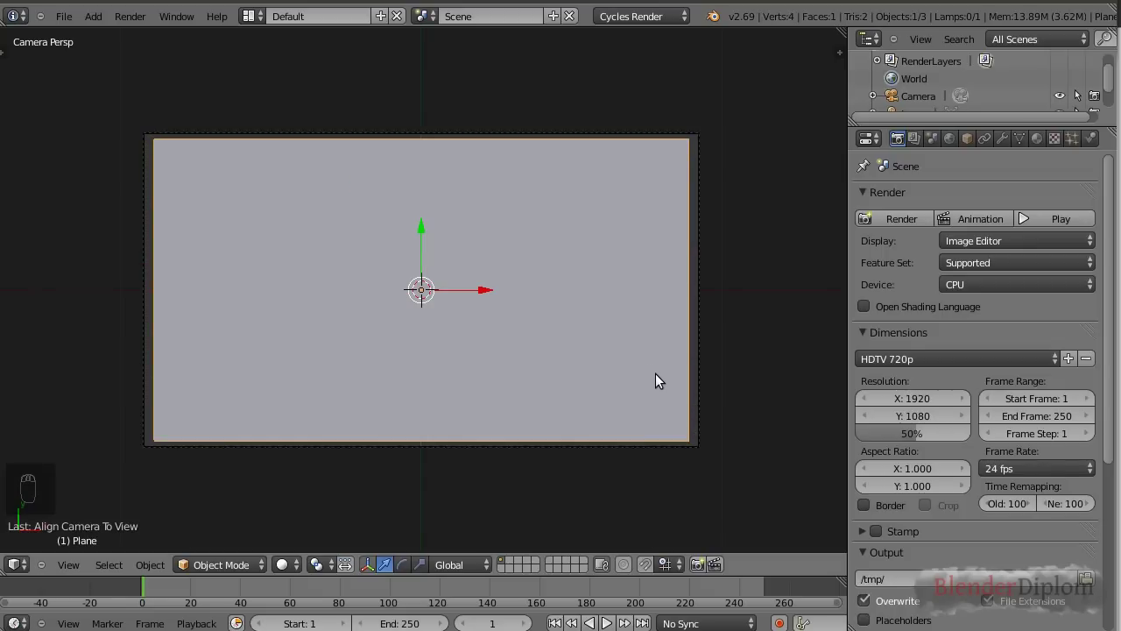
right_click(696, 357)
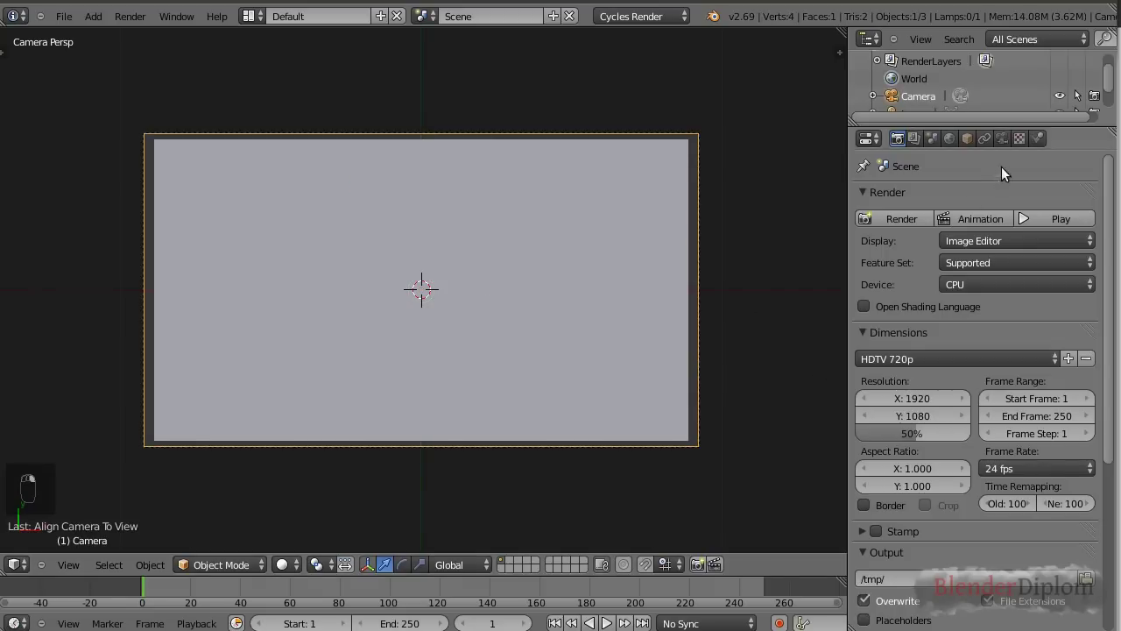
click(1001, 139)
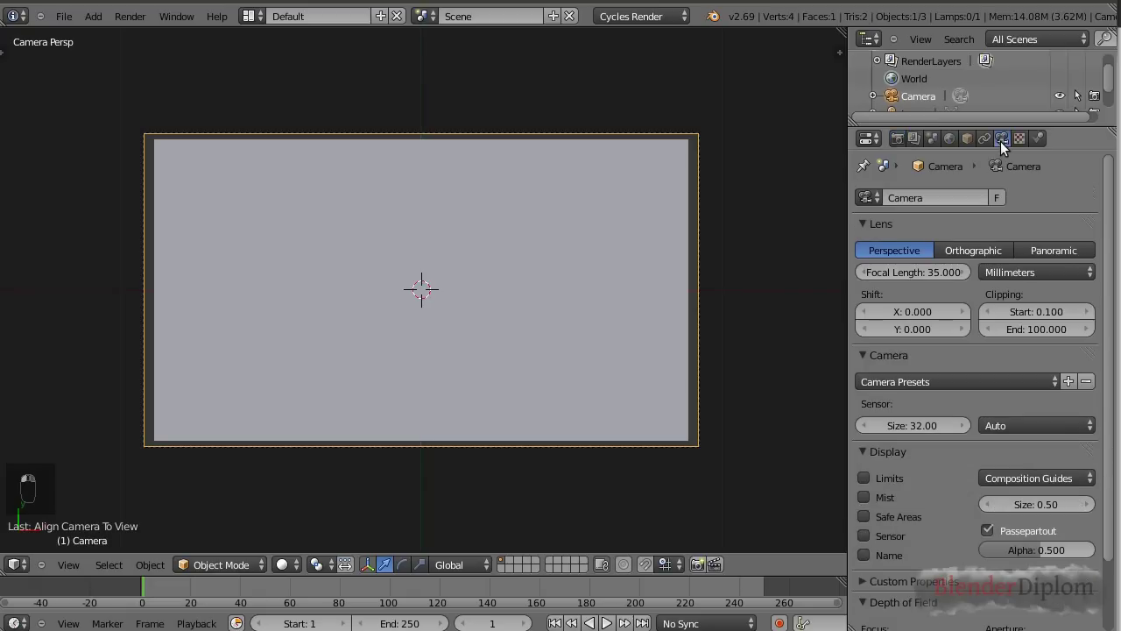
click(973, 249)
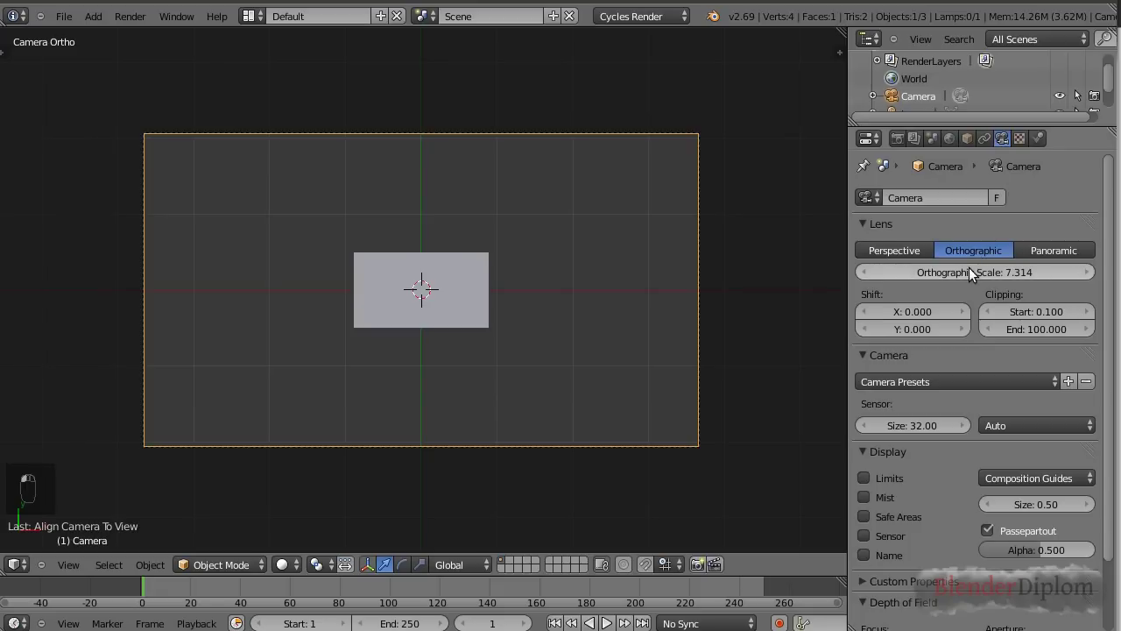
drag(1021, 275, 936, 270)
scroll(530, 346, up, 3)
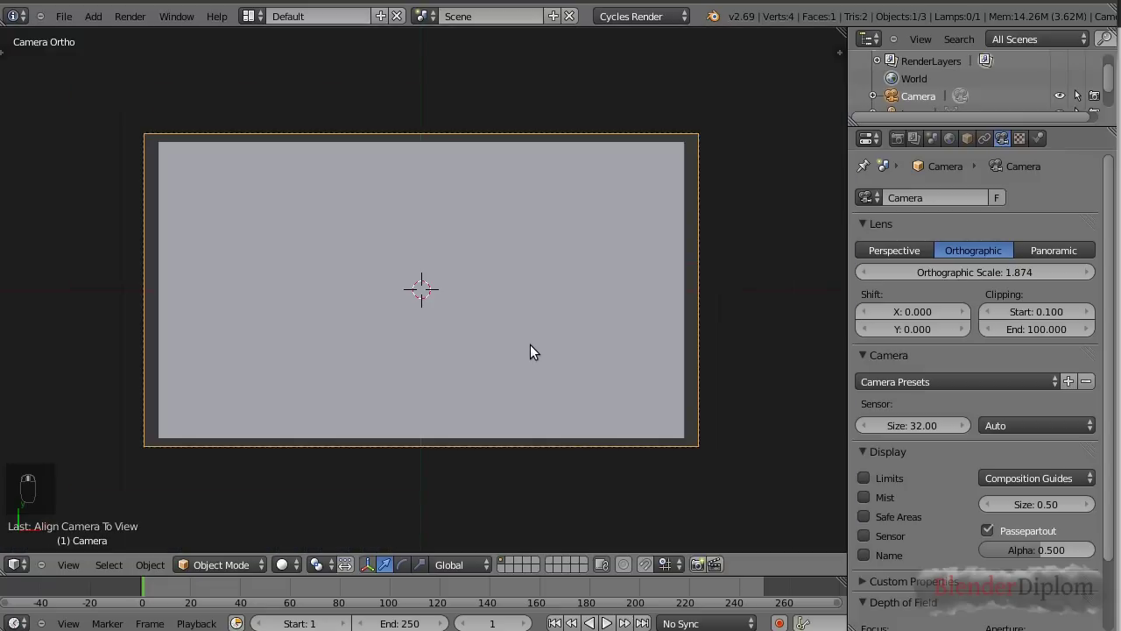
scroll(531, 345, down, 3)
key(shift+f)
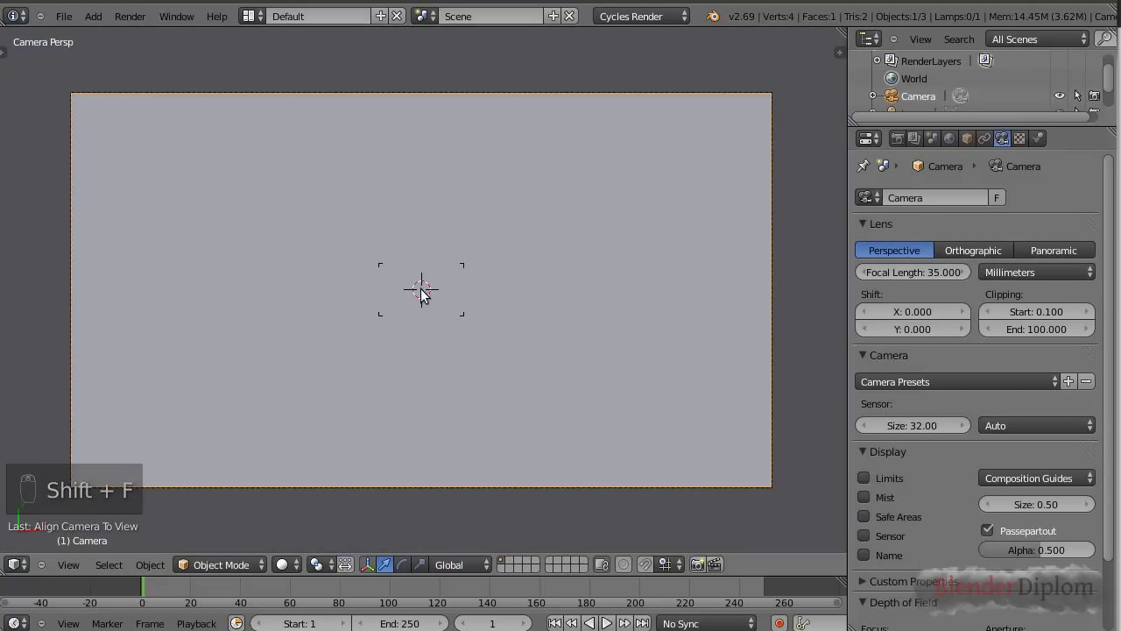
scroll(421, 290, down, 2)
right_click(421, 290)
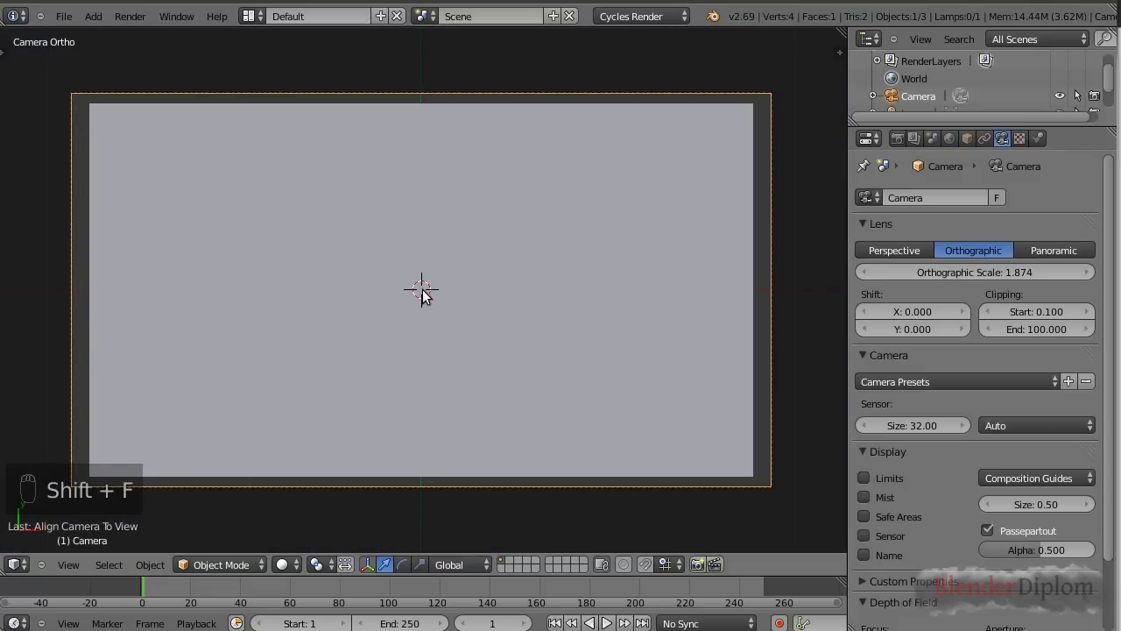
key(shift+f)
scroll(422, 290, up, 1)
right_click(421, 290)
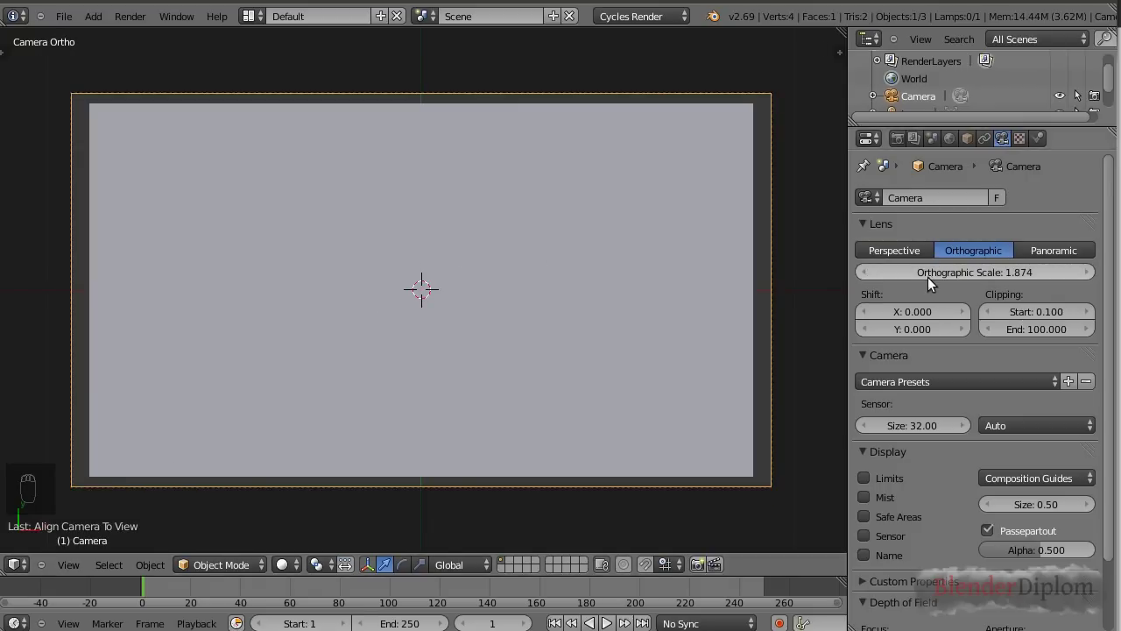
Step: Reduce the camera's orthographic scale to about 1.758 so its frame closely fits the fire plane
click(865, 275)
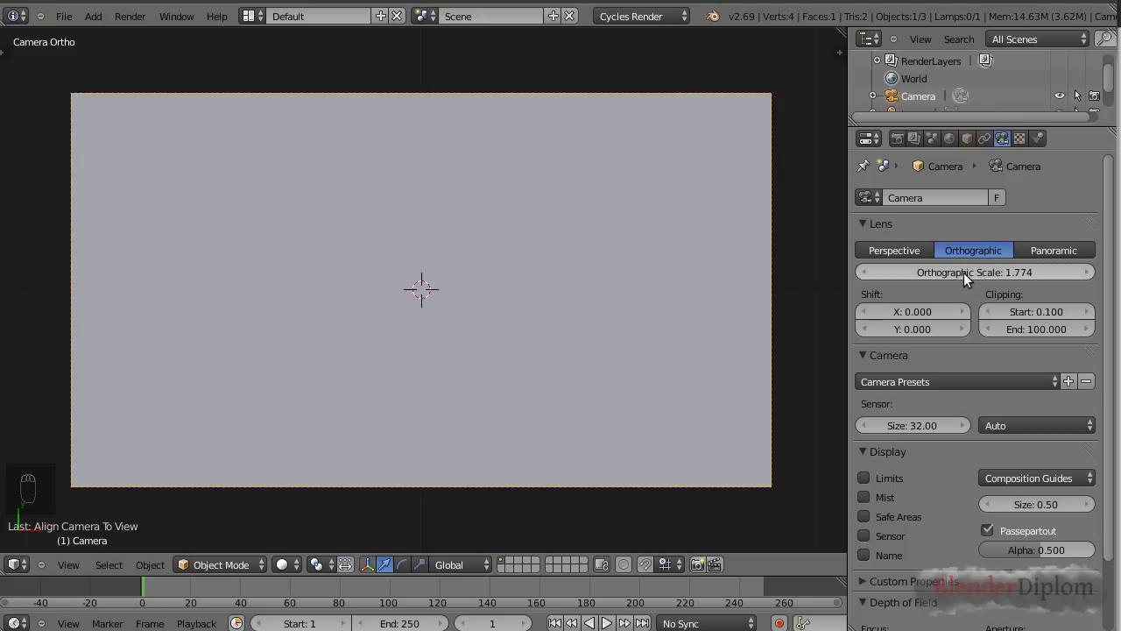
drag(977, 273, 973, 272)
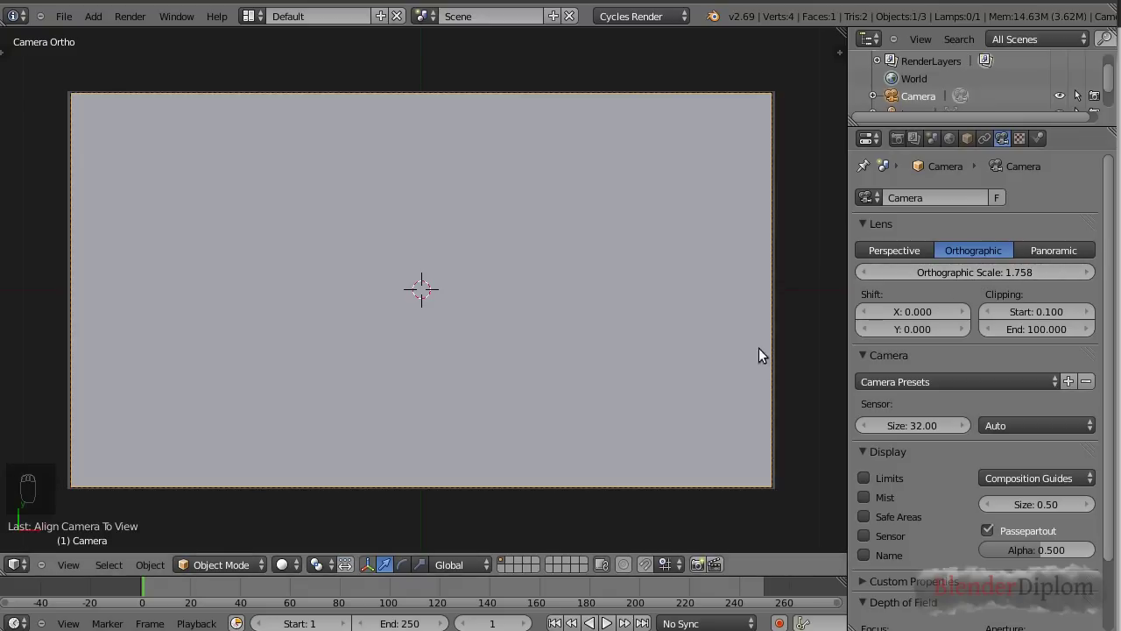
right_click(774, 259)
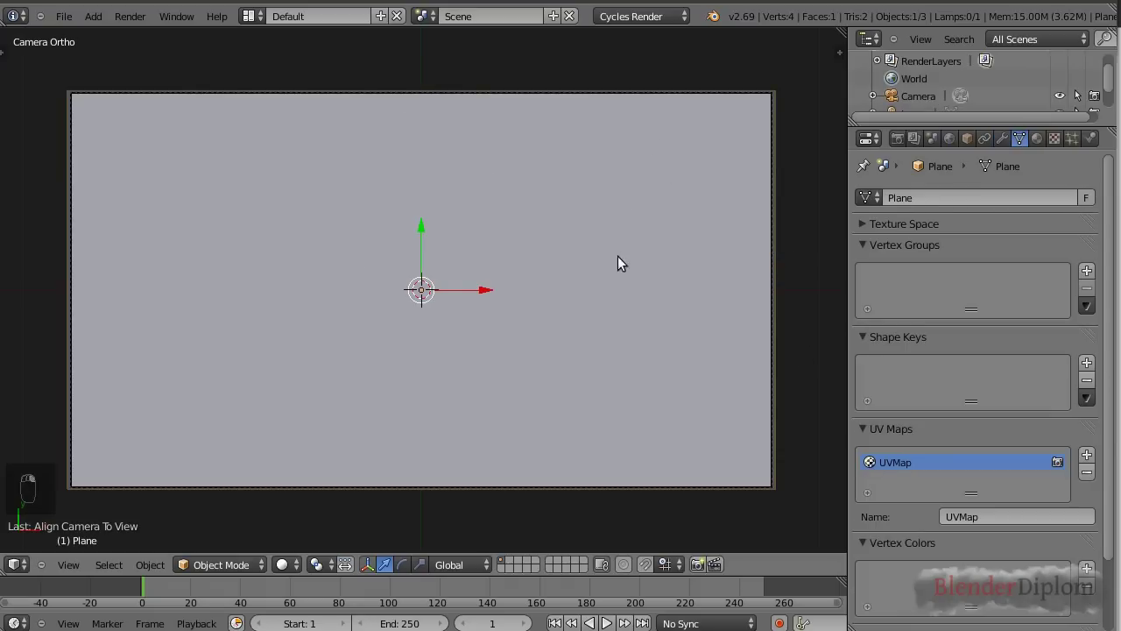
right_click(771, 368)
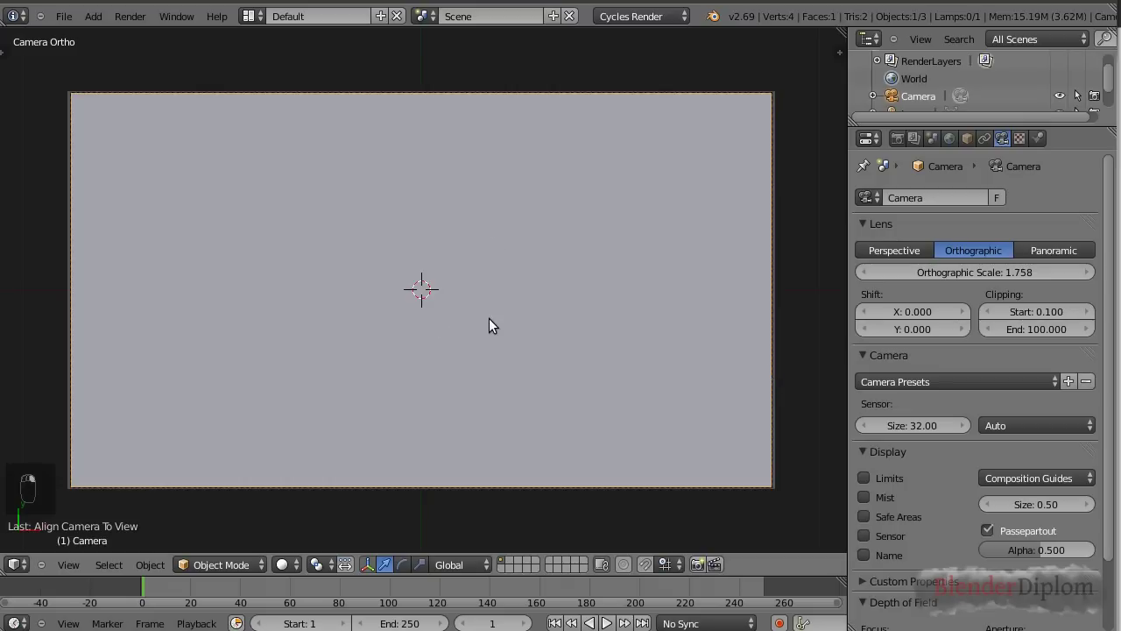
Step: Set the viewport shading to Rendered and move the timeline to frame 38
click(297, 570)
click(310, 450)
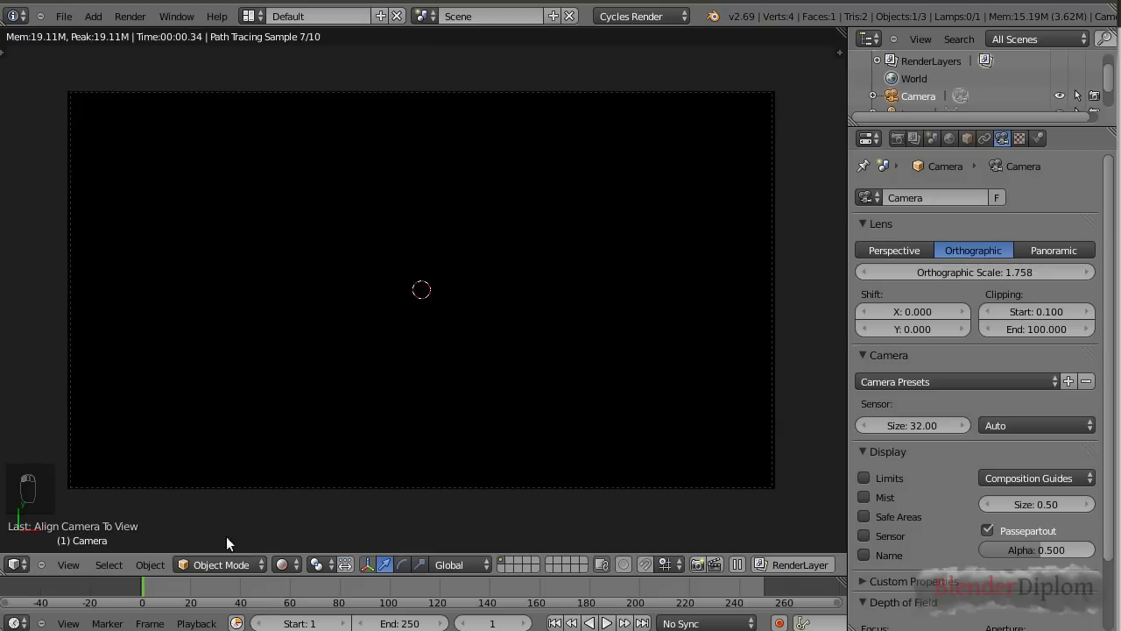
mouse_move(243, 578)
mouse_down()
mouse_move(310, 580)
mouse_move(235, 582)
mouse_up()
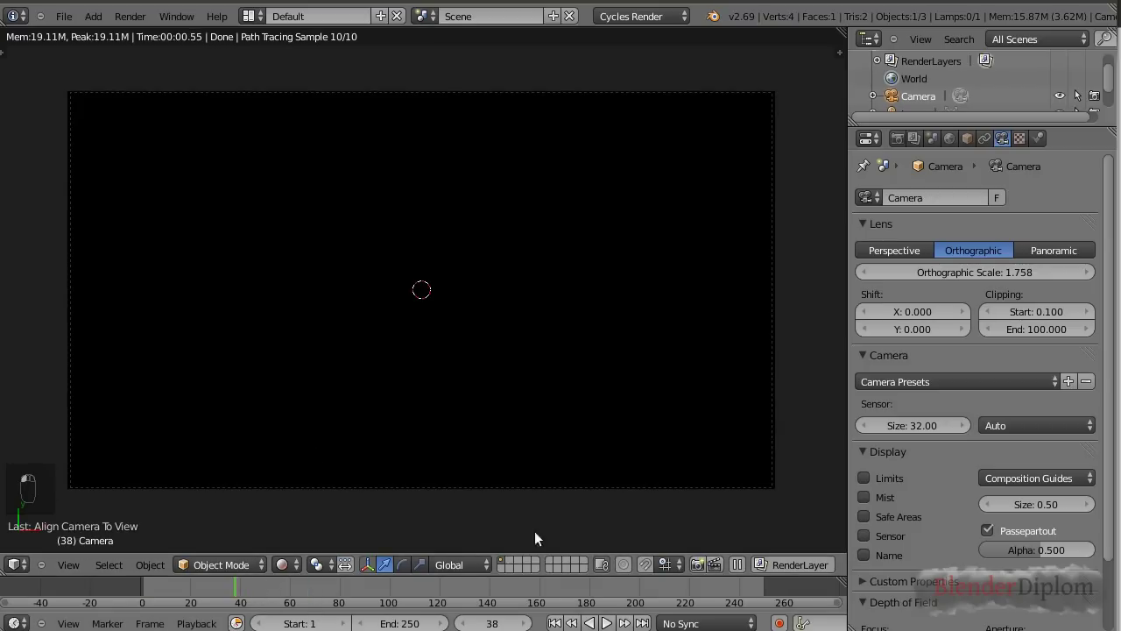
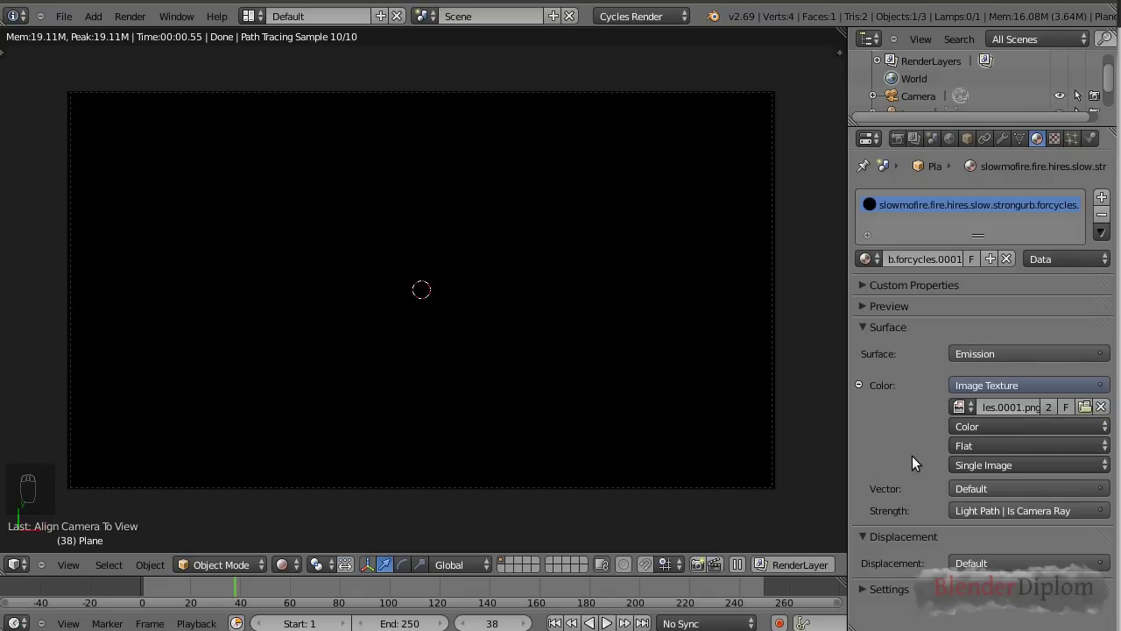
Step: Set the plane's emission image texture source to Image Sequence with 500 frames and enable Auto Refresh
click(975, 464)
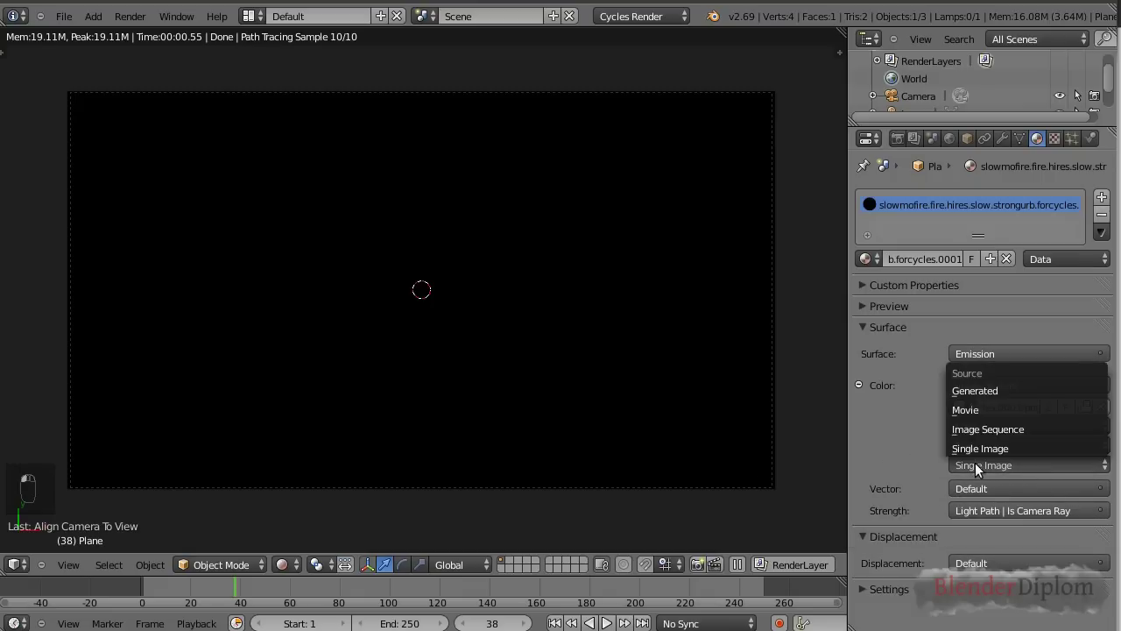
click(978, 428)
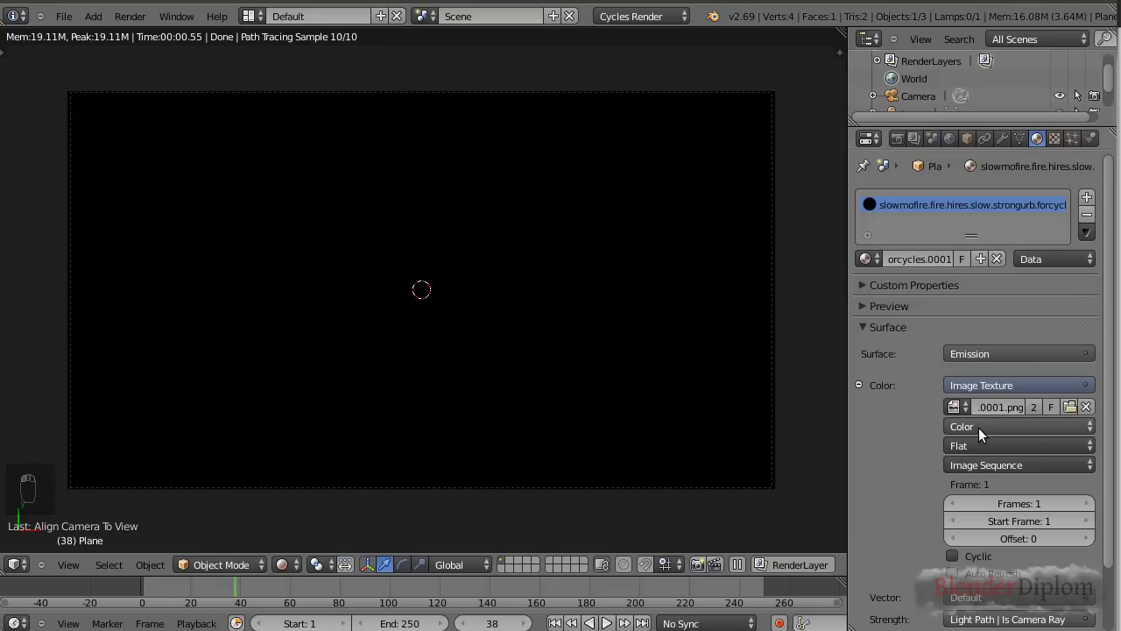
click(1025, 502)
text(500)
key(Return)
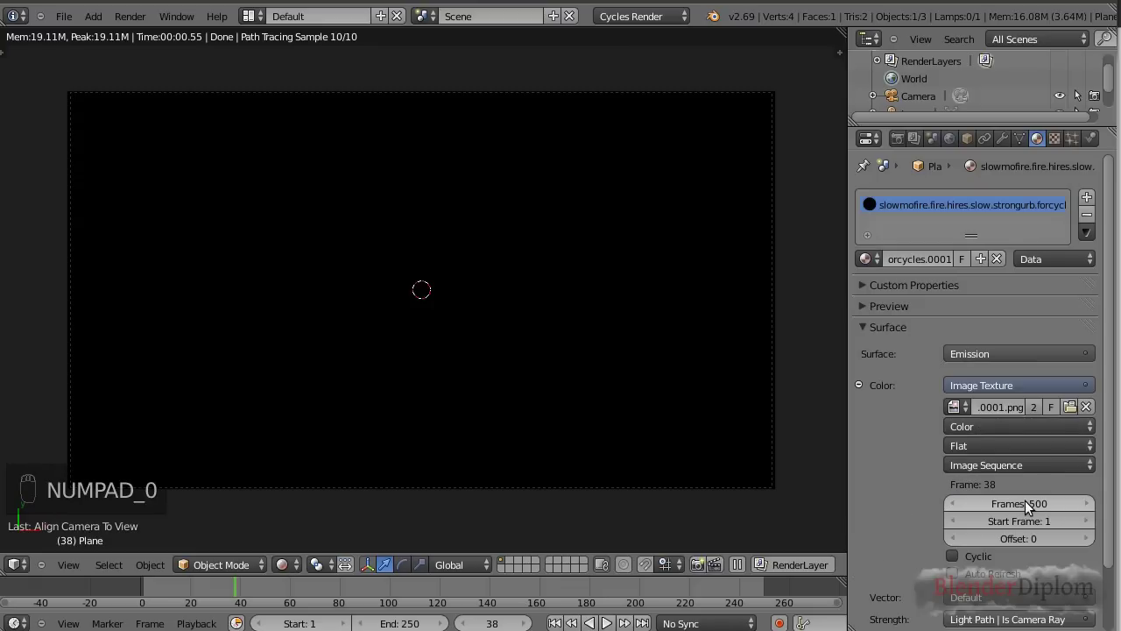
click(964, 571)
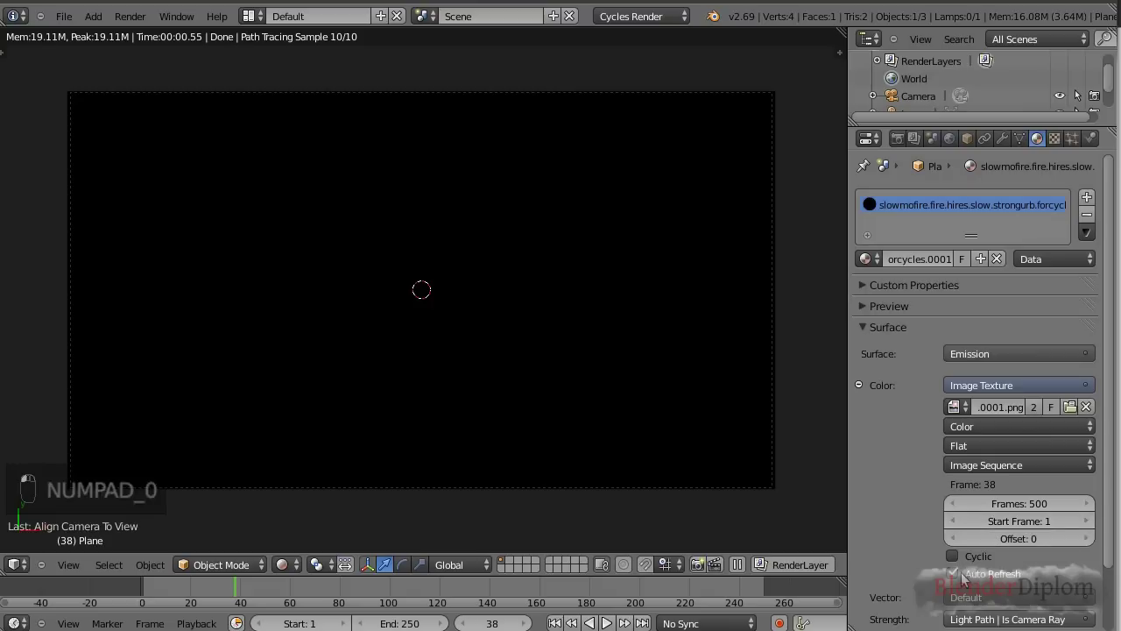
Step: Refresh the viewport by switching to Material and back to Rendered shading, and scrub the timeline to frame 204
click(343, 592)
mouse_move(344, 589)
mouse_down()
mouse_move(435, 580)
mouse_move(294, 587)
mouse_move(368, 586)
mouse_move(355, 590)
mouse_up()
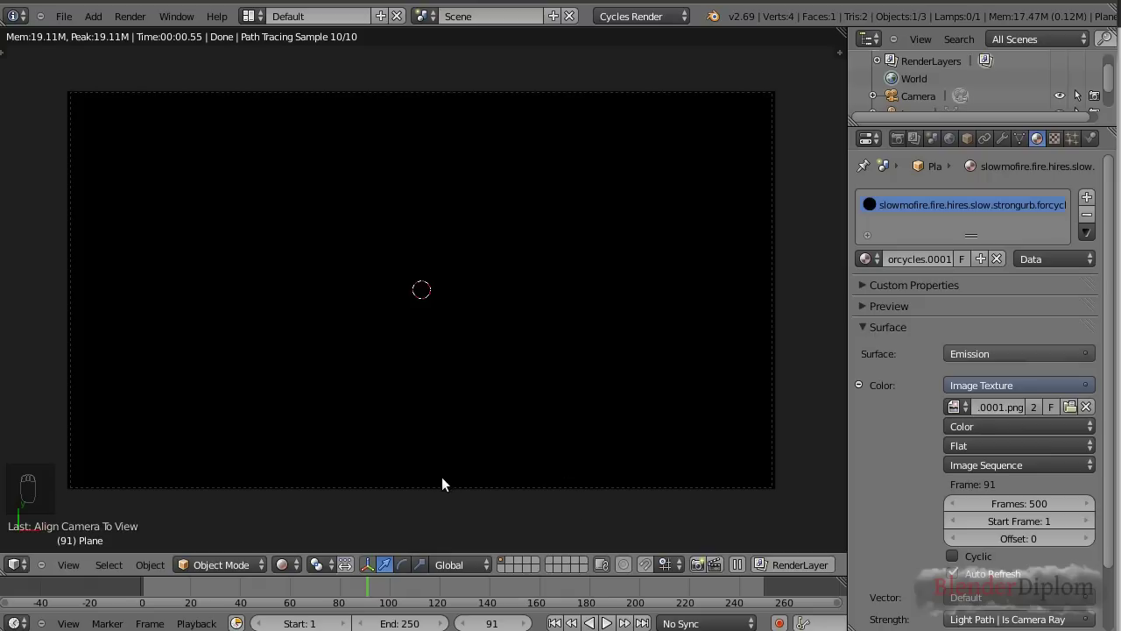
click(288, 564)
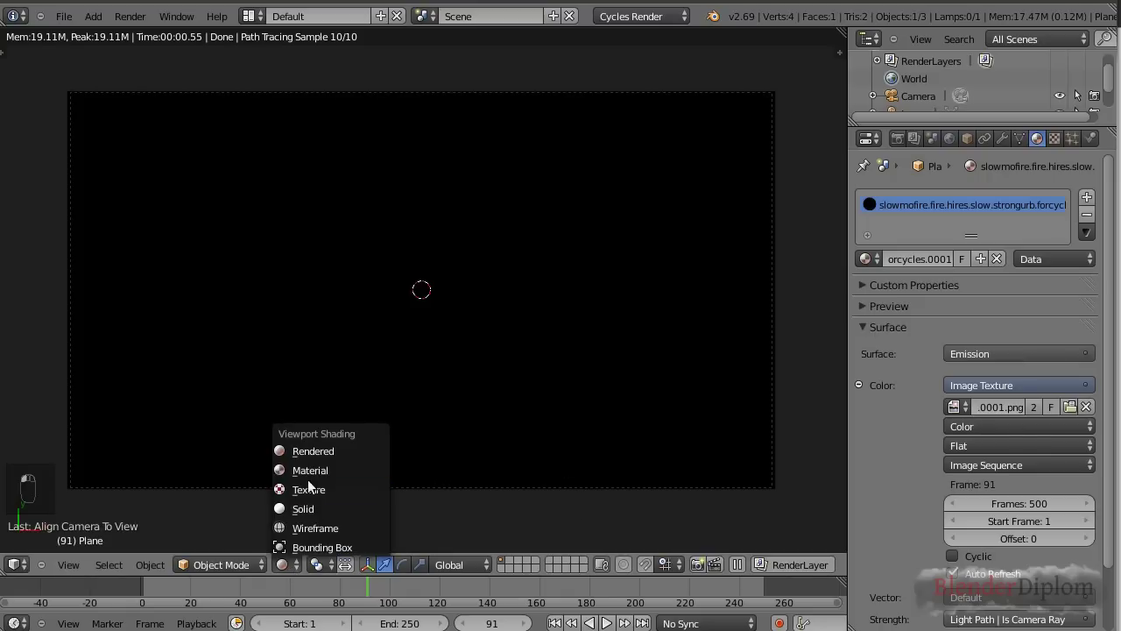
click(311, 468)
click(282, 565)
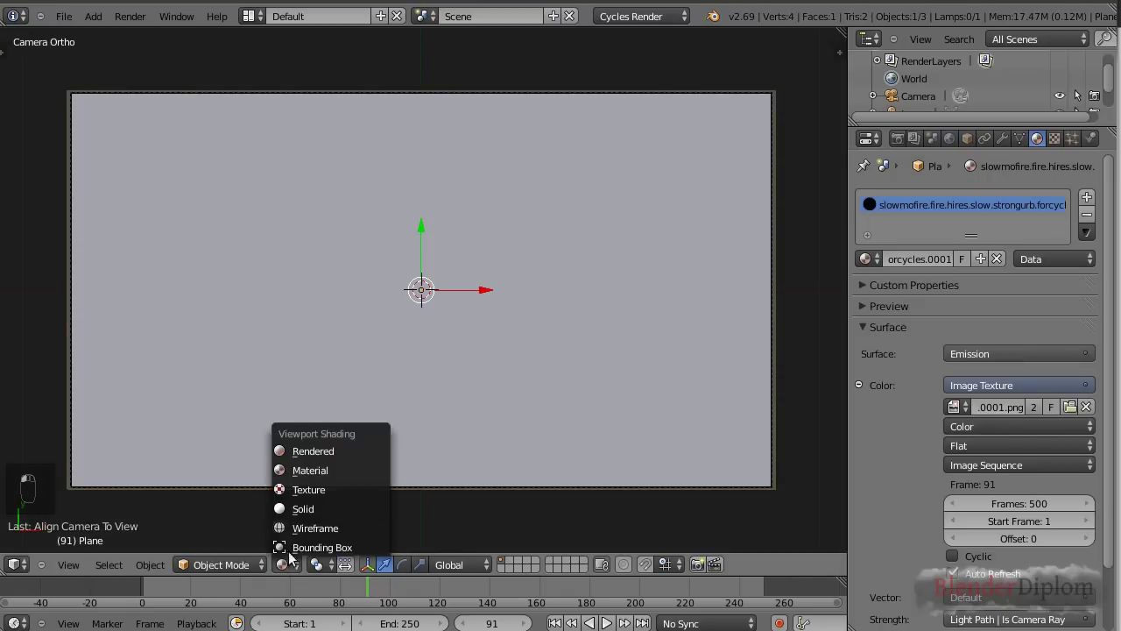
click(297, 449)
drag(396, 593, 650, 603)
Step: Set the animation's end frame to 500
click(397, 618)
text(50)
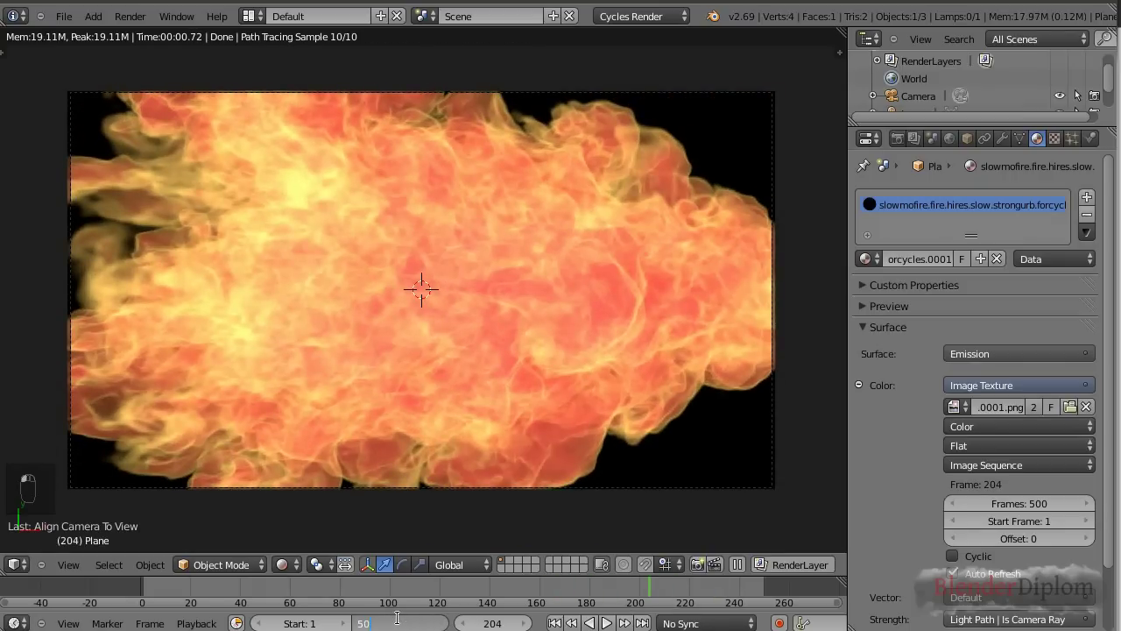
text(0)
key(Return)
Step: Play the fire sequence repeatedly from earlier frames in the rendered viewport to examine its playback
drag(500, 579, 339, 582)
key(alt+a)
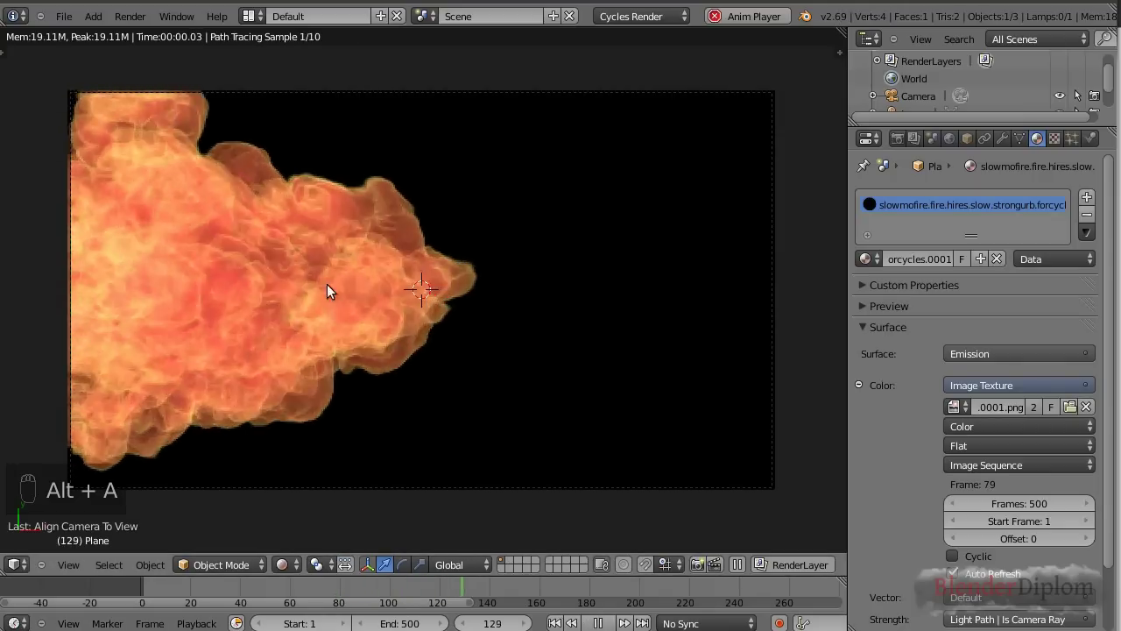
key(alt+a)
drag(447, 585, 256, 585)
key(alt+a)
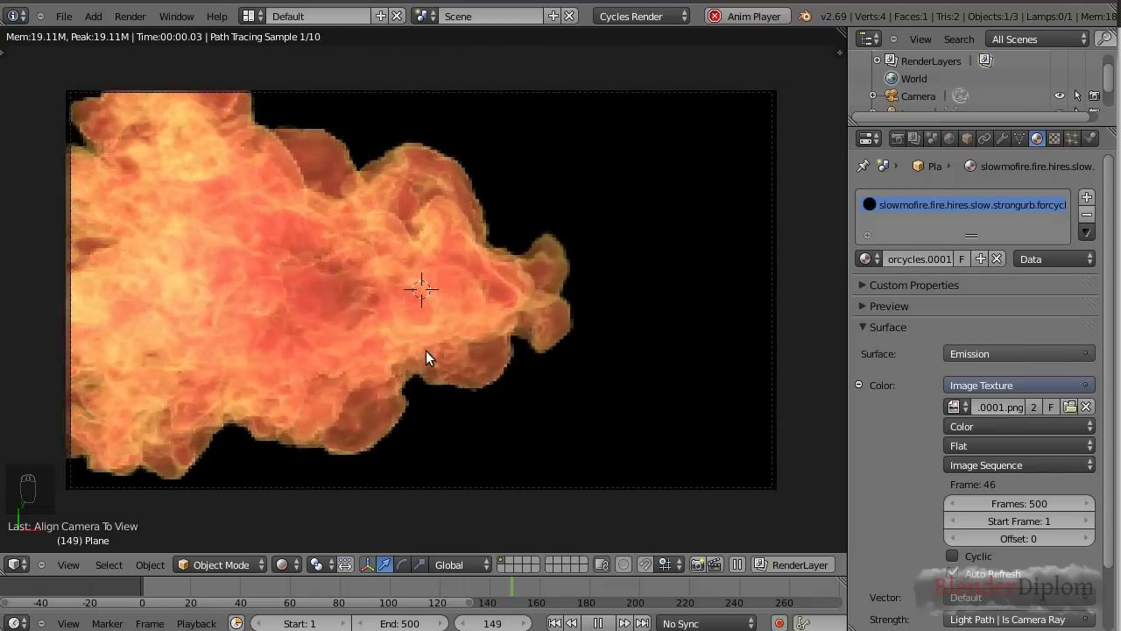
key(alt+a)
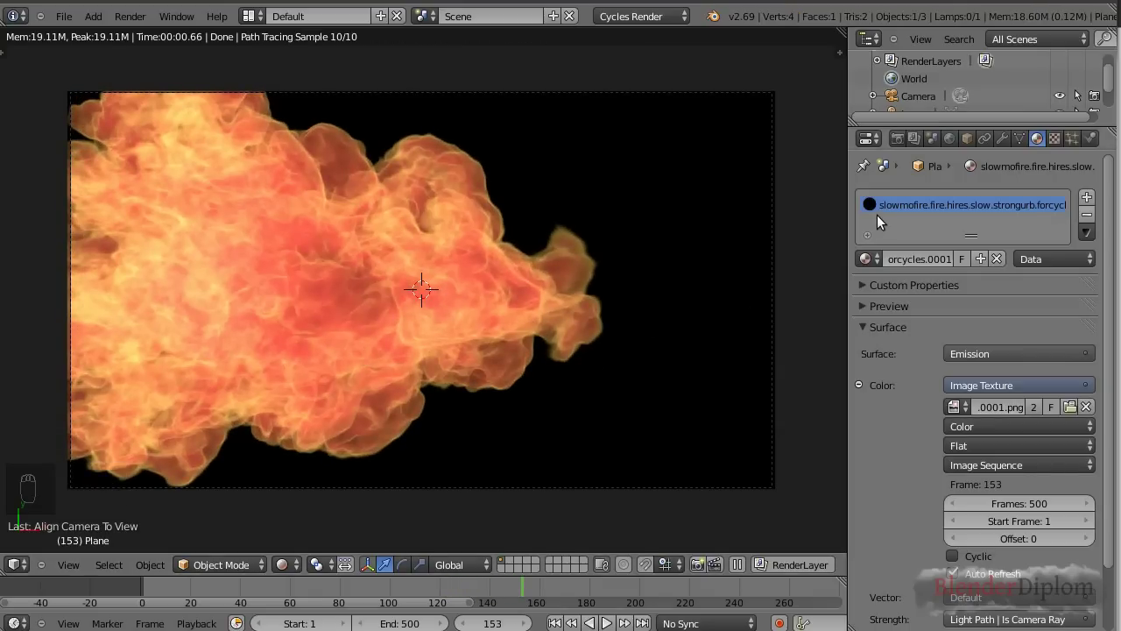
click(373, 582)
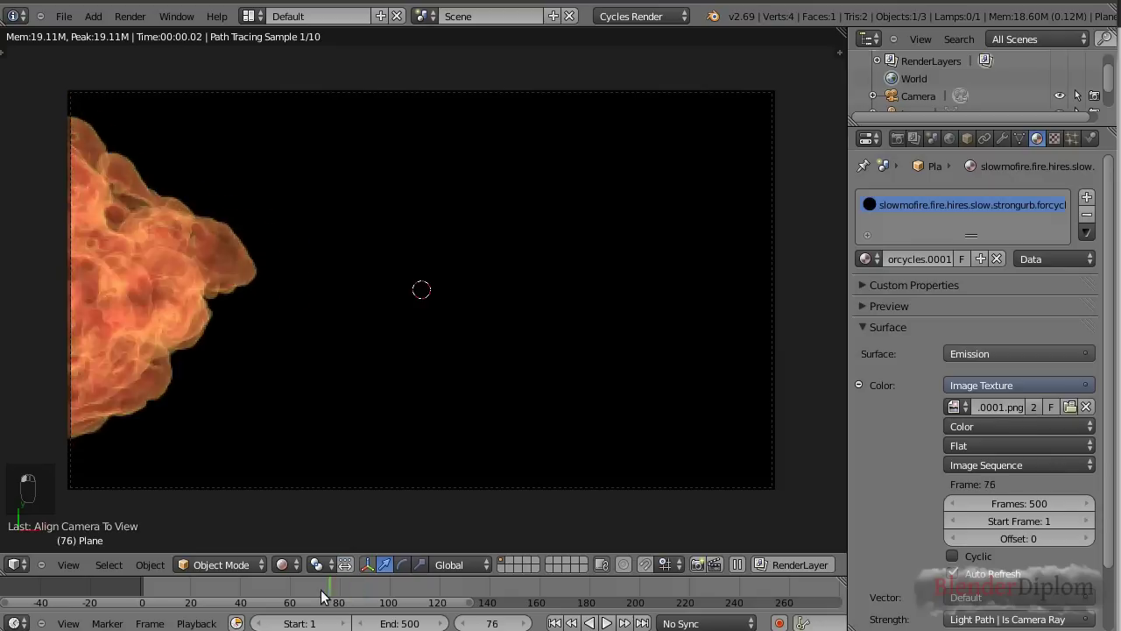
key(alt+a)
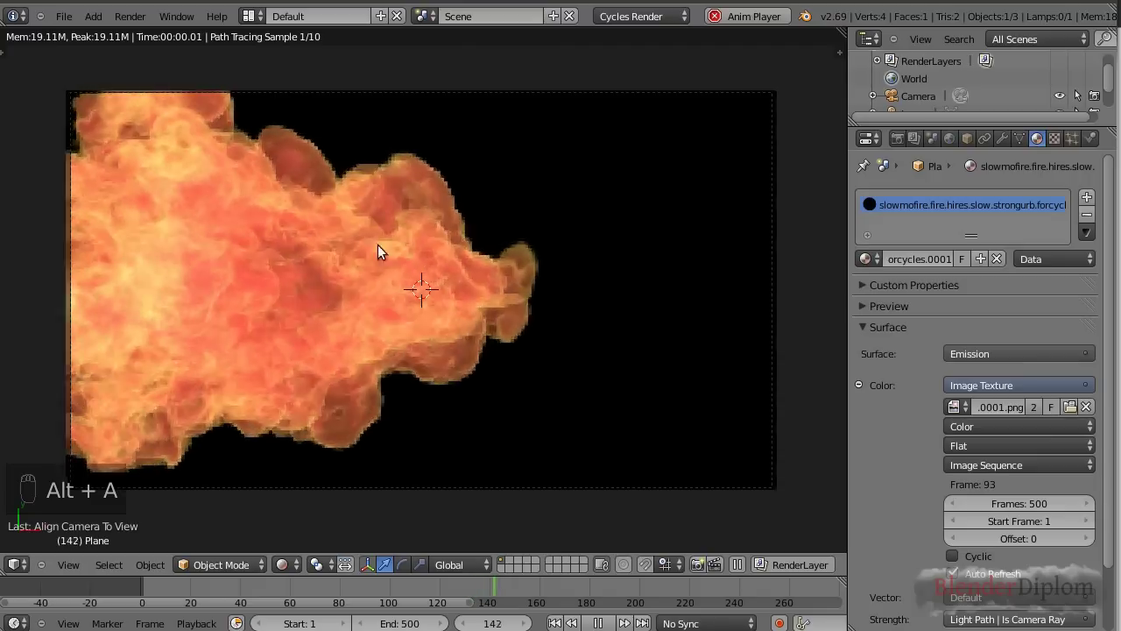
key(alt+a)
drag(425, 581, 332, 594)
key(alt+a)
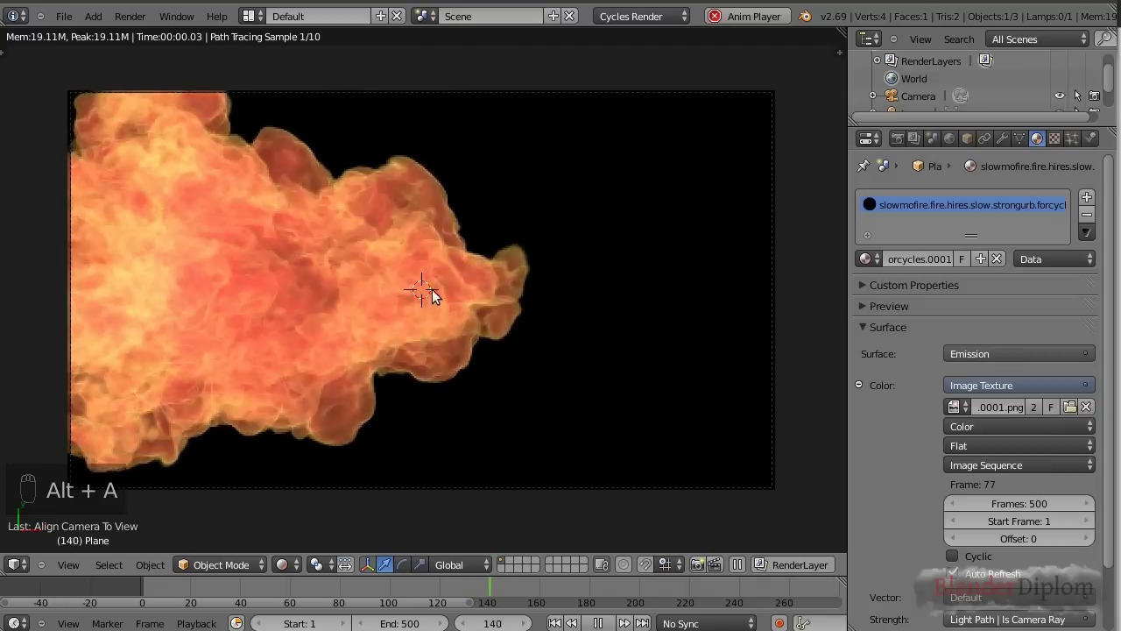
key(alt+a)
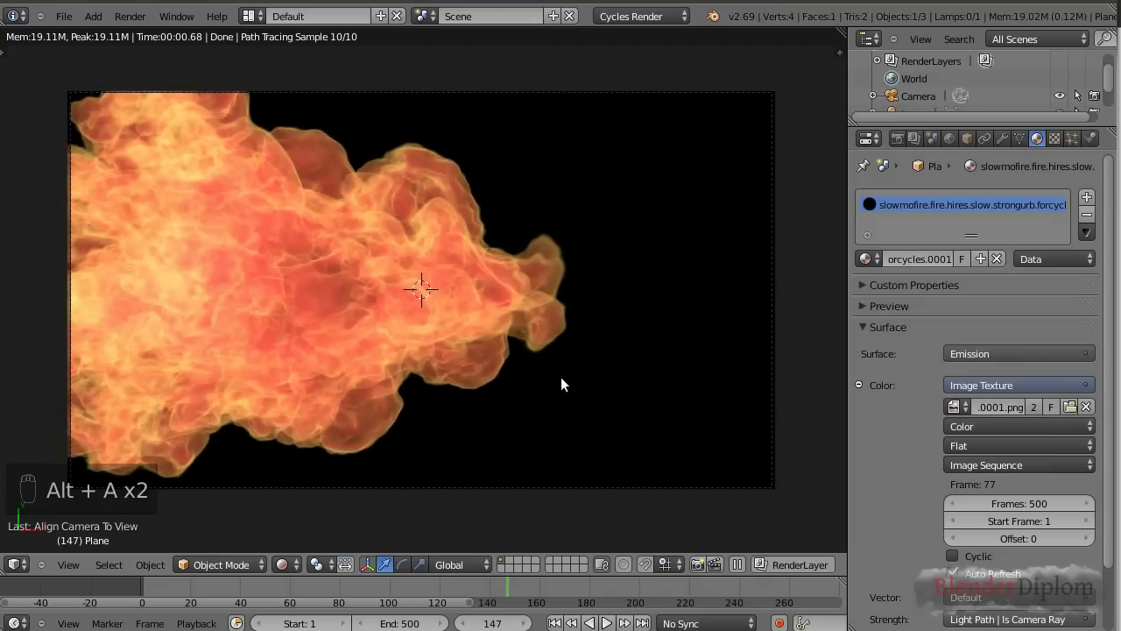
Step: Set the viewport start resolution in the render performance settings to 1280, scrubbing the timeline to frame 153 to check the preview
click(898, 139)
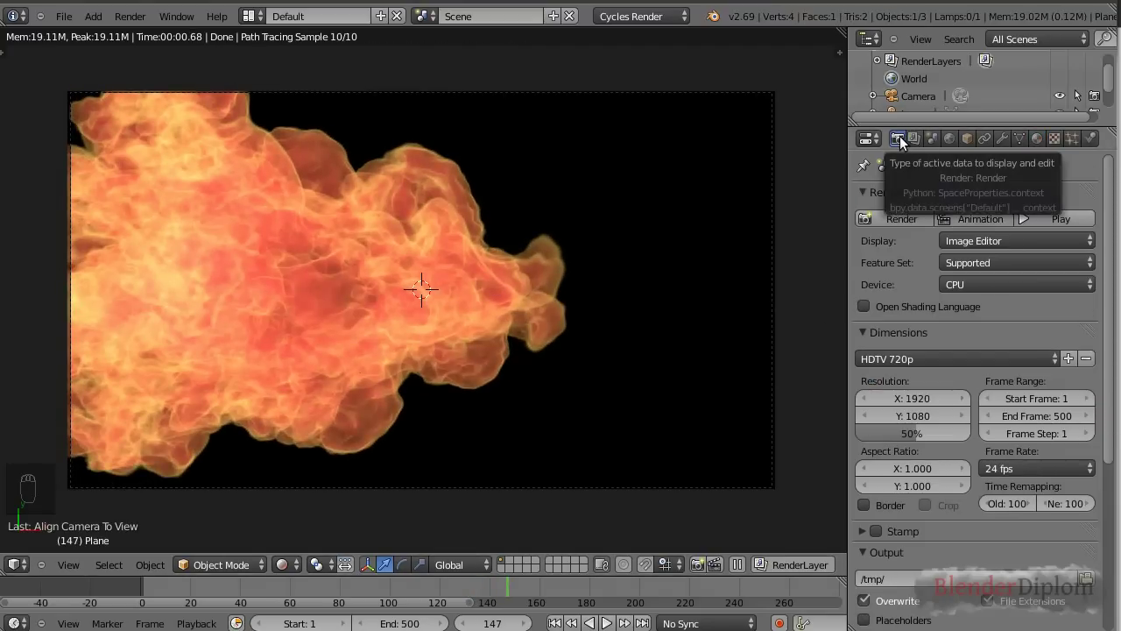
scroll(964, 463, down, 7)
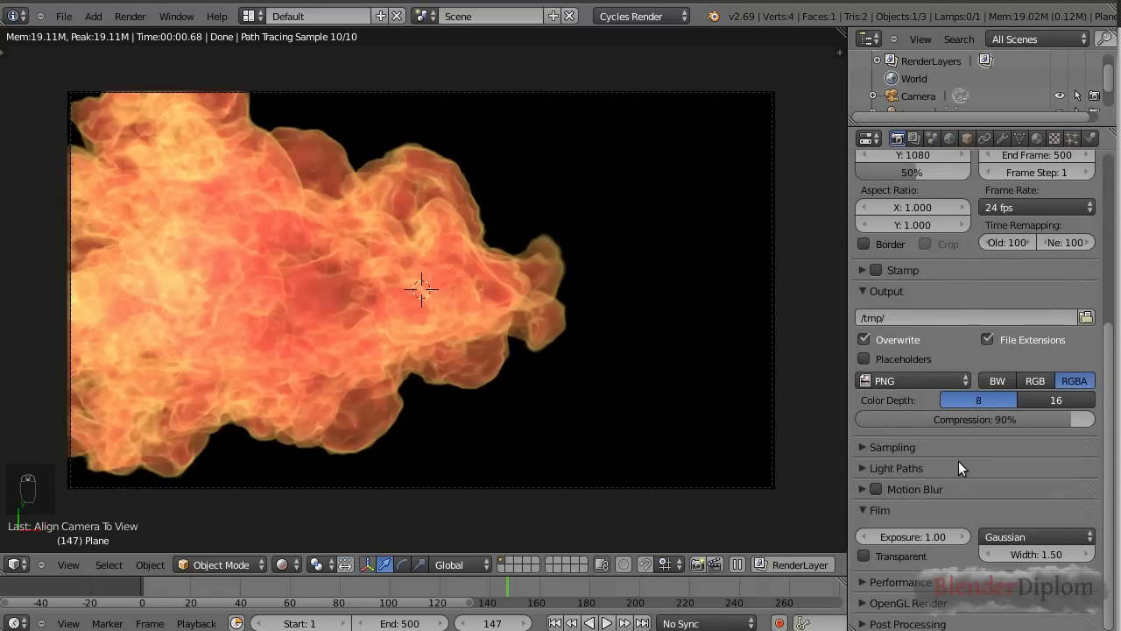
click(865, 582)
scroll(948, 561, down, 5)
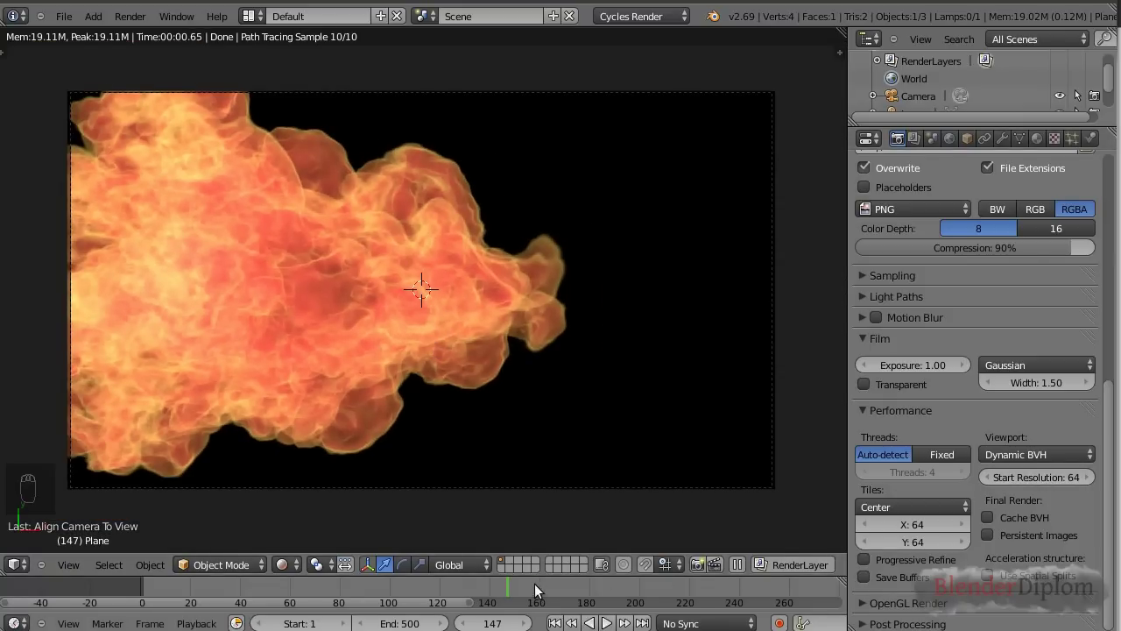
click(408, 585)
drag(379, 572, 524, 582)
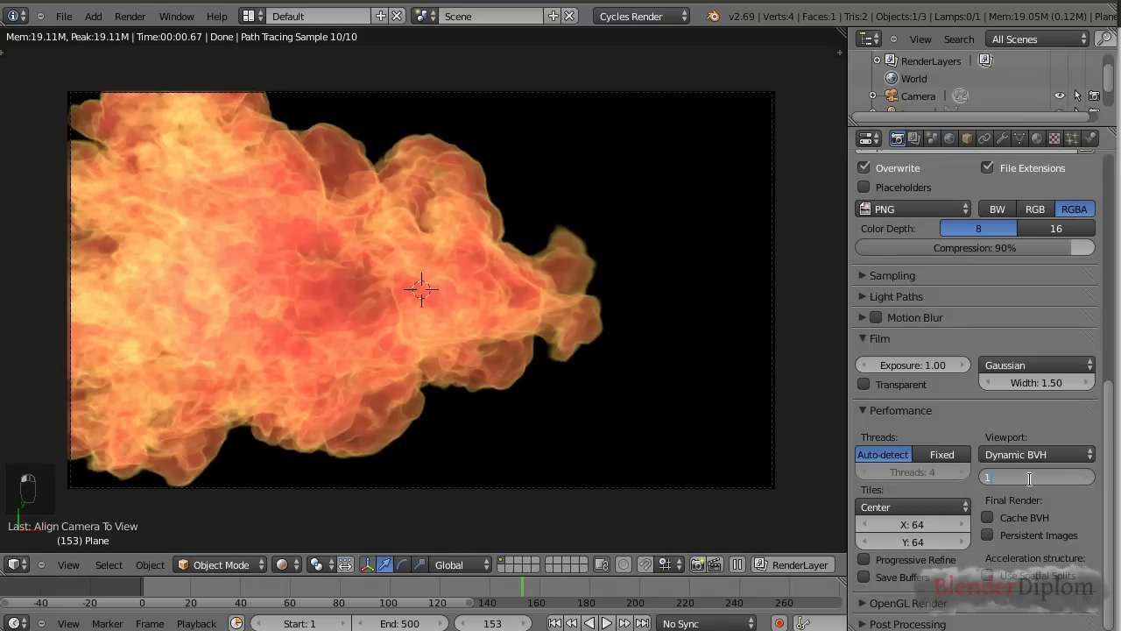
key(Return)
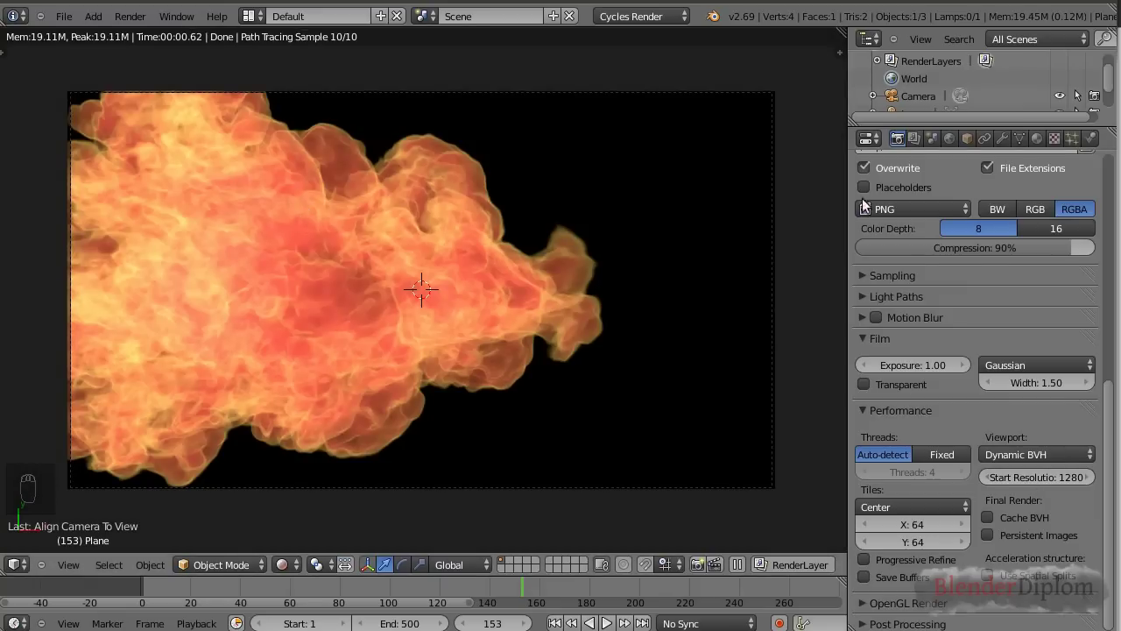
Step: Play the fire sequence from several earlier frames in the rendered viewport to examine its playback
drag(480, 590, 259, 598)
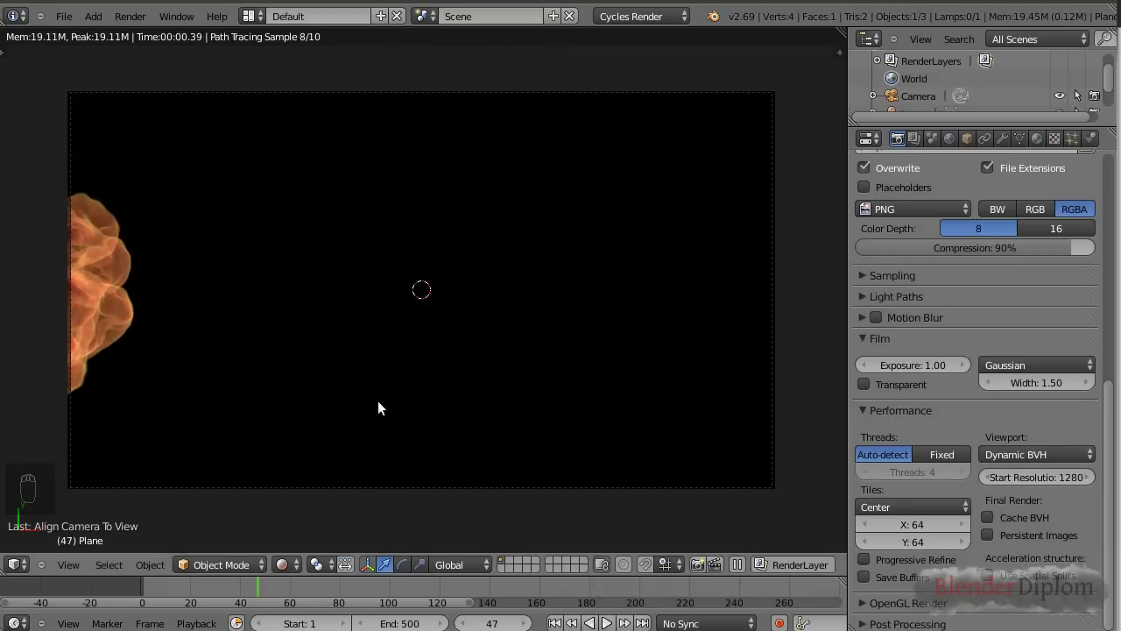
key(alt+a)
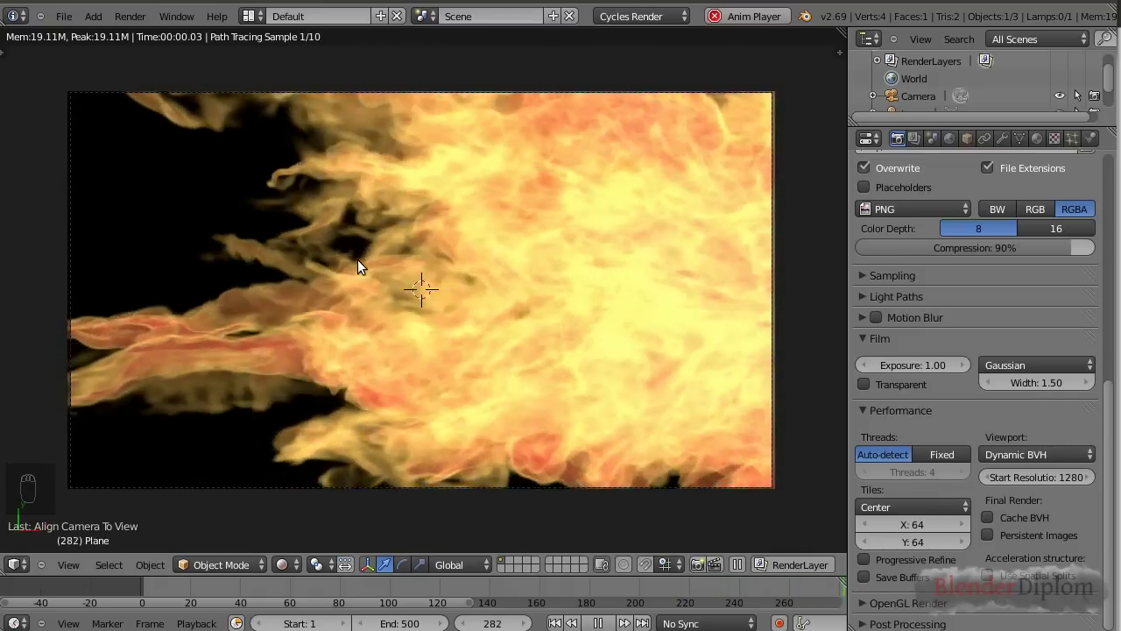
key(alt+a)
drag(492, 584, 172, 605)
drag(321, 610, 532, 584)
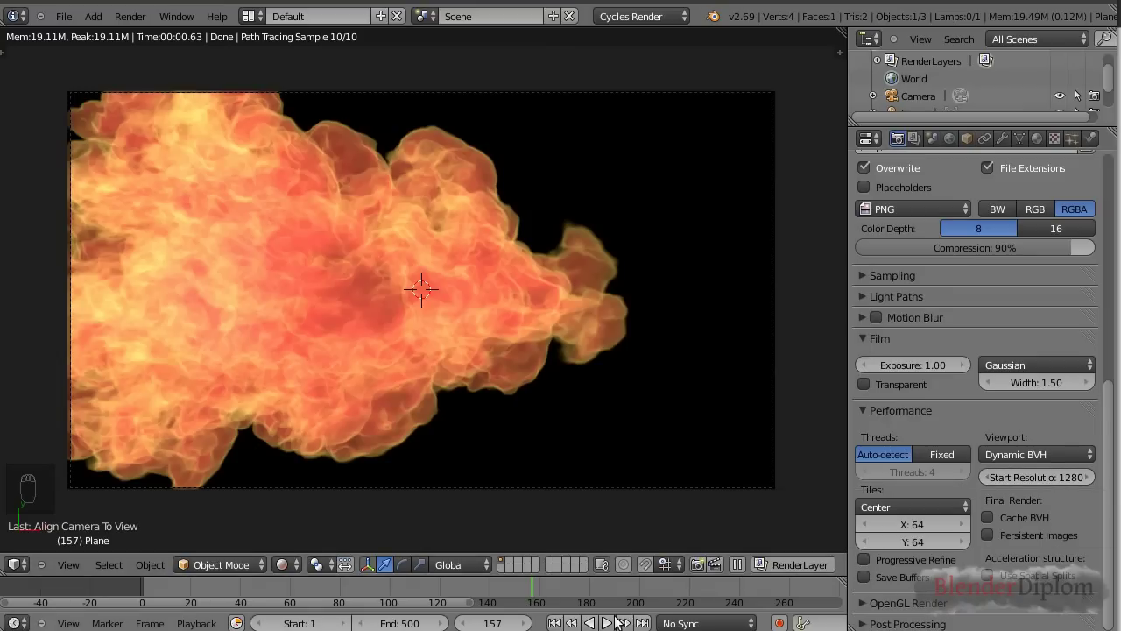
drag(578, 596, 336, 588)
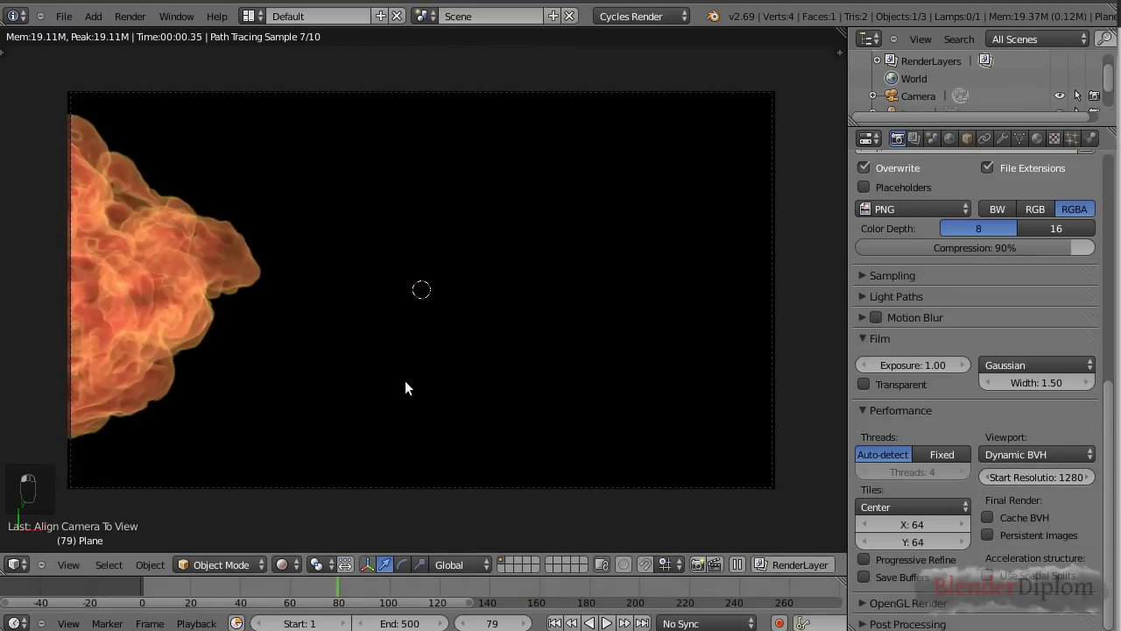
key(alt+a)
key(alt+a)
drag(435, 586, 405, 598)
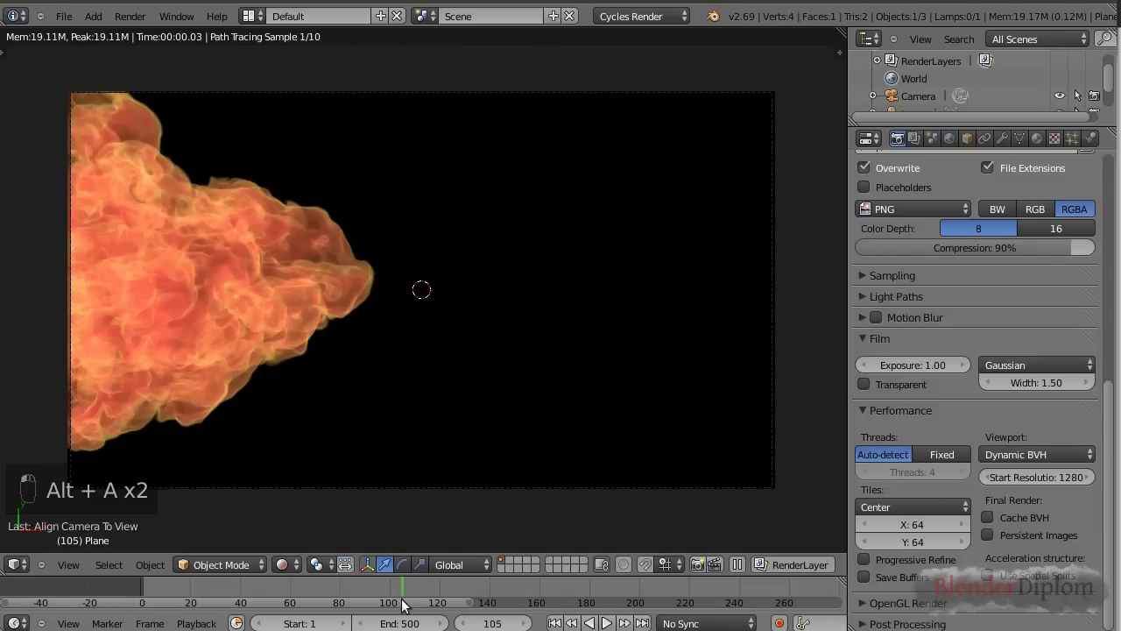
key(alt+a)
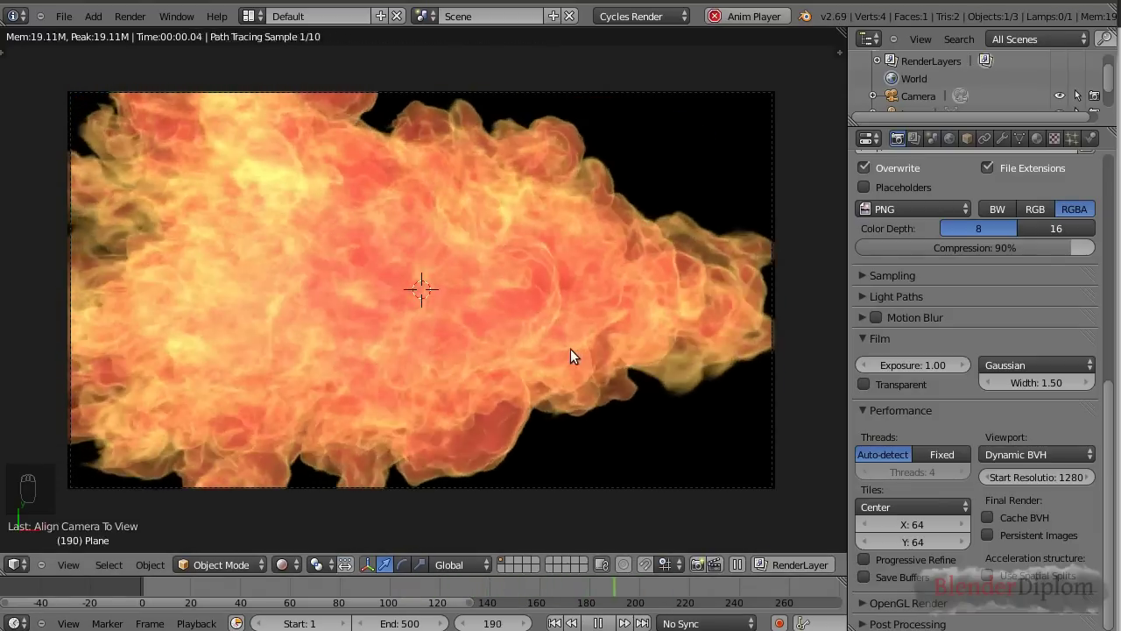
key(alt+a)
Step: Switch the viewport to solid shading outside the camera view and select the camera above the plane
key(shift+z)
key(KP_0)
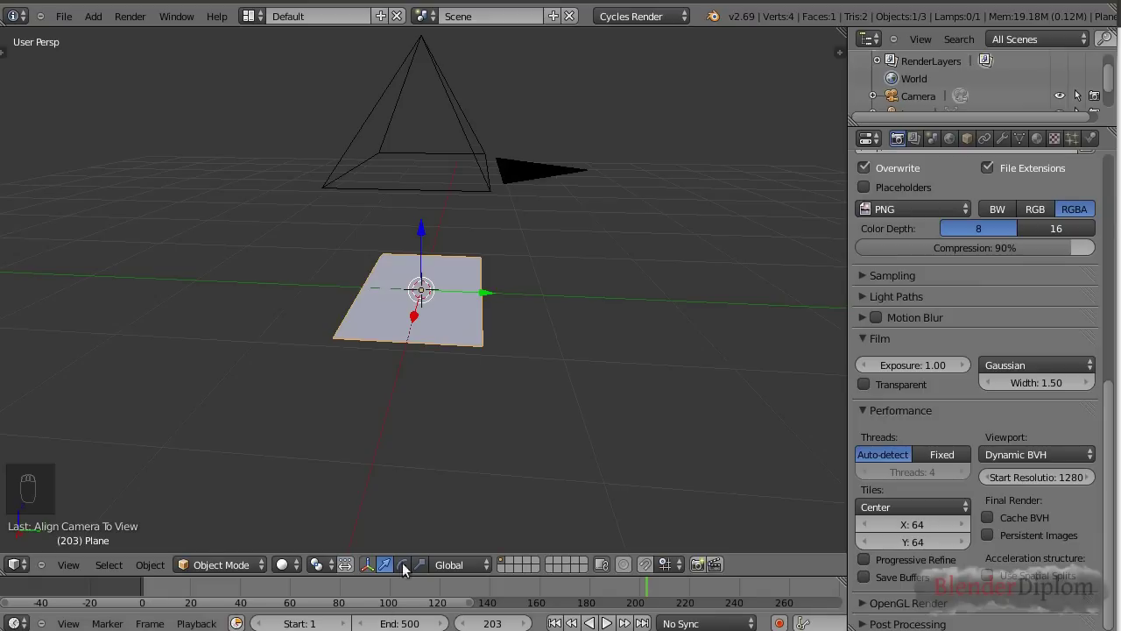
middle_drag(381, 423, 515, 449)
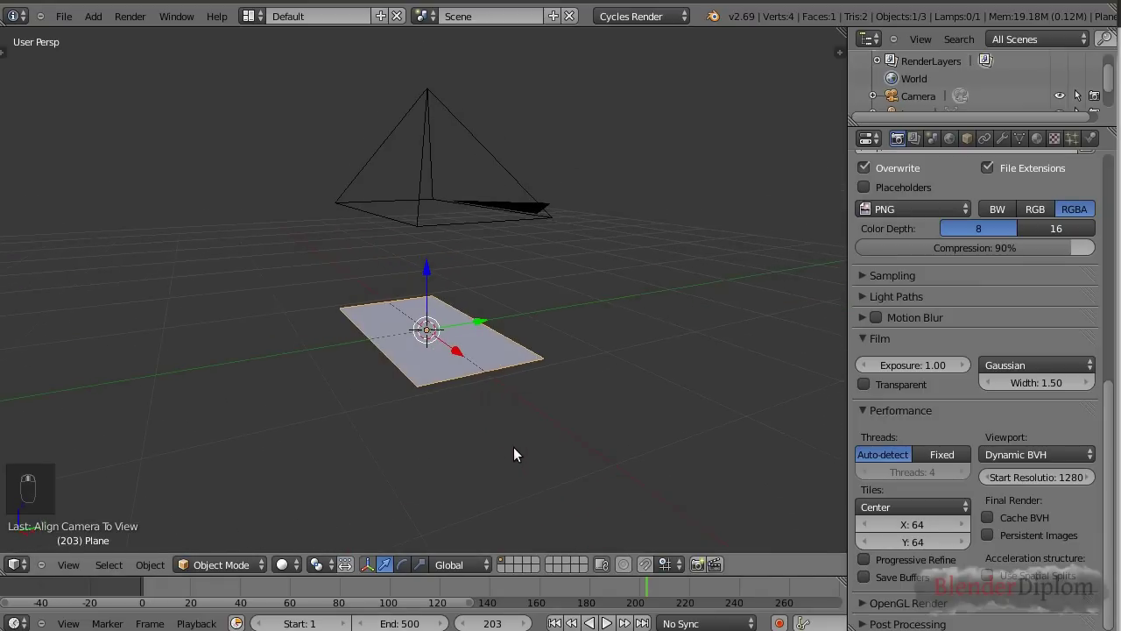
click(285, 565)
mouse_move(383, 516)
middle_down()
mouse_move(523, 412)
mouse_move(506, 418)
mouse_move(461, 398)
mouse_move(510, 400)
mouse_move(528, 423)
mouse_move(586, 435)
mouse_move(488, 425)
mouse_move(478, 361)
mouse_move(444, 386)
mouse_move(384, 335)
middle_up()
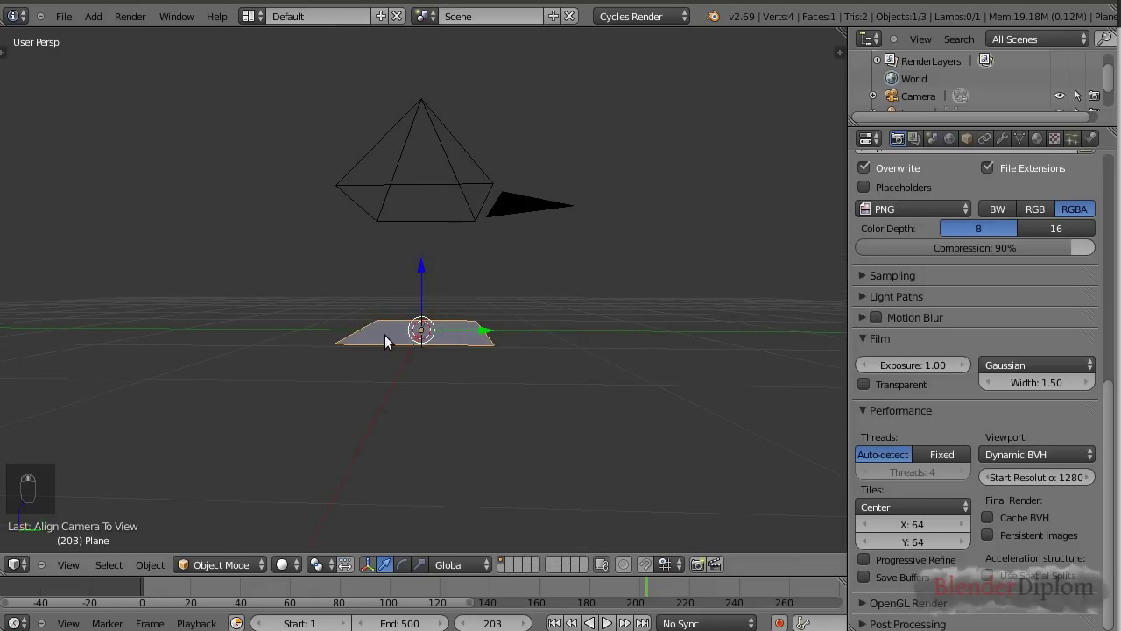
middle_drag(358, 182, 409, 205)
right_click(398, 195)
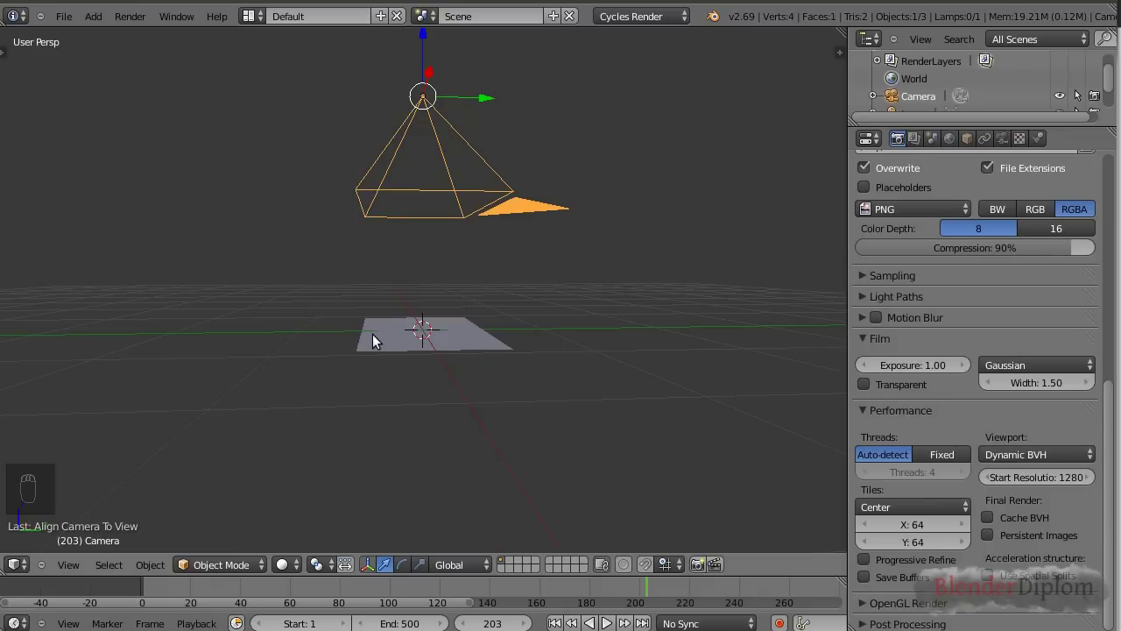
Step: Add a text object at the 3D cursor and raise it slightly along Z above the fire plane
key(shift+a)
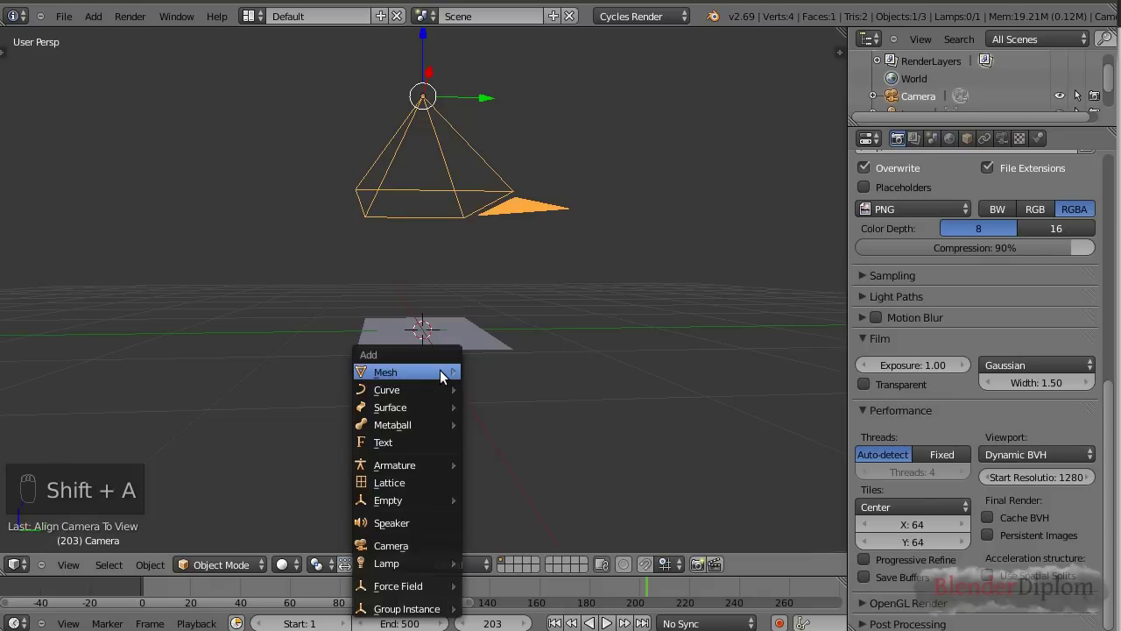
mouse_move(438, 371)
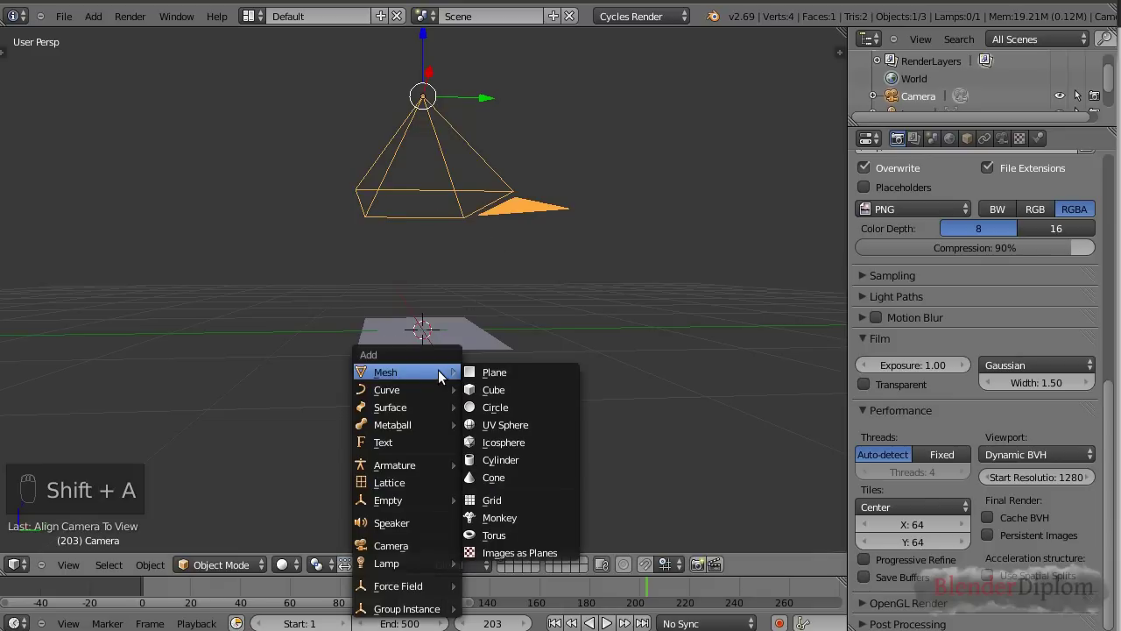
click(402, 440)
middle_drag(401, 440, 421, 483)
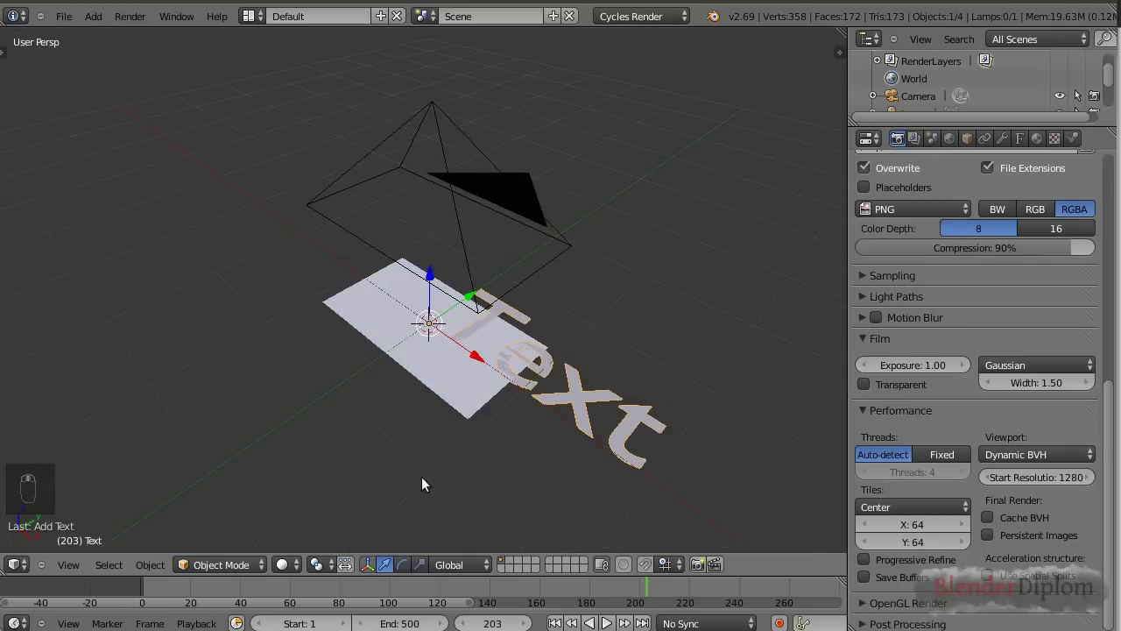
key(g)
key(z)
click(560, 414)
middle_drag(560, 414, 423, 333)
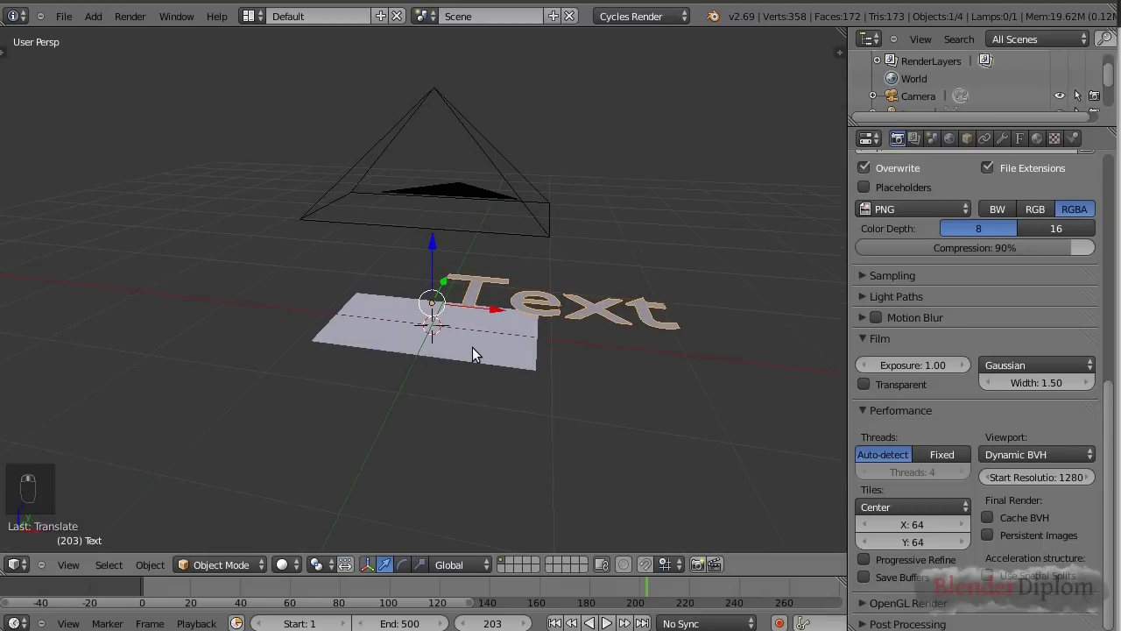
middle_drag(521, 226, 569, 462)
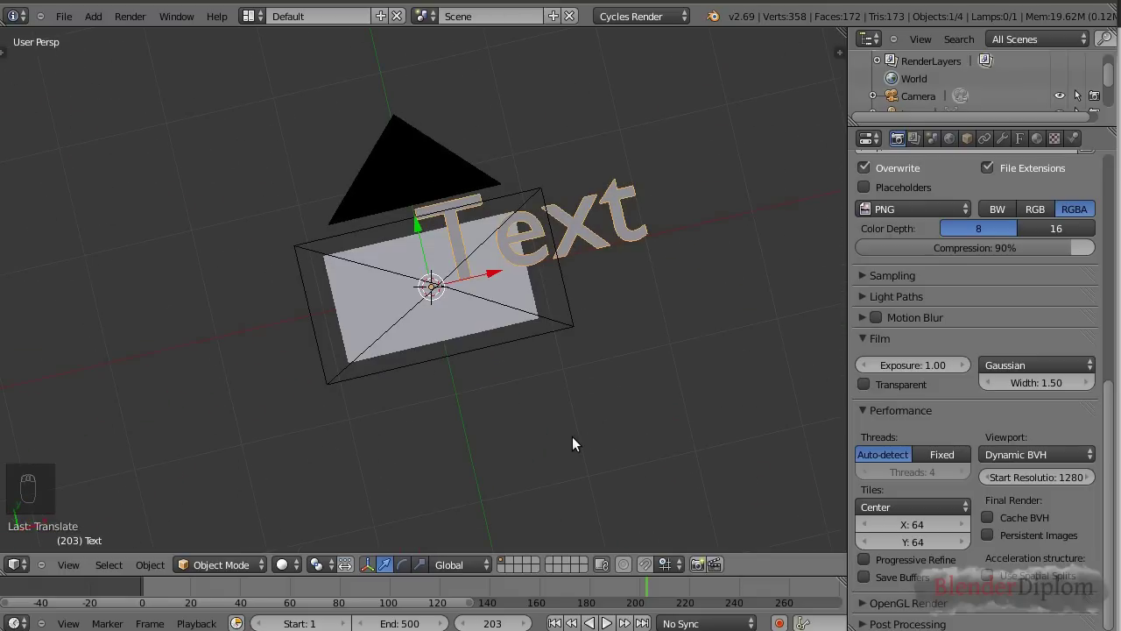
Step: In camera view, replace the text object's default content with "Blender" followed by a line break
key(KP_0)
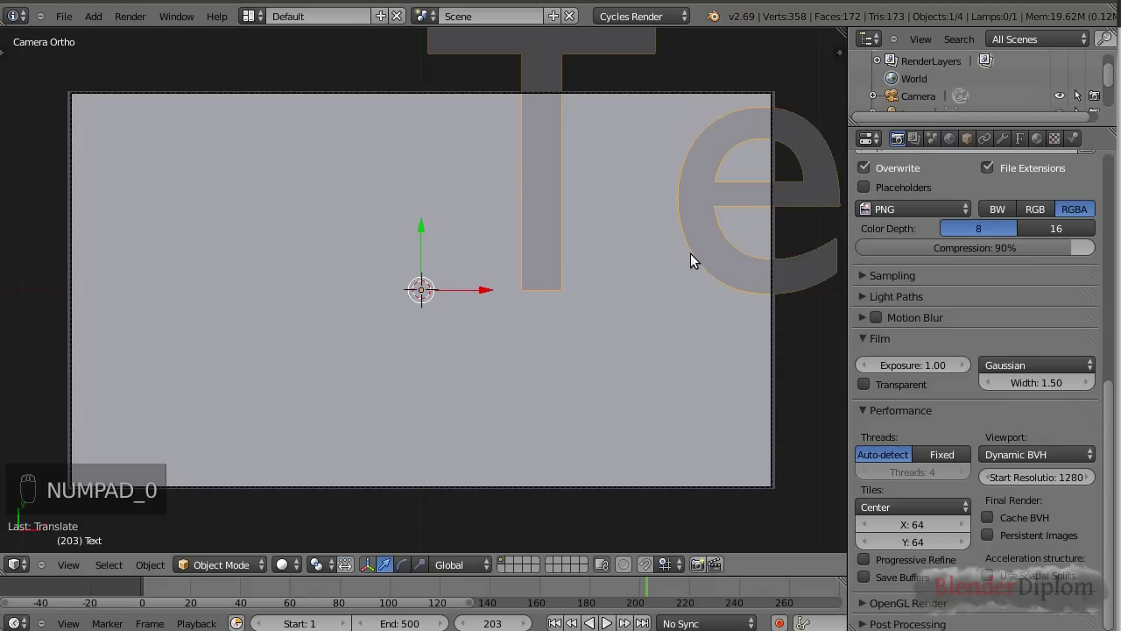
scroll(691, 253, down, 7)
key(Tab)
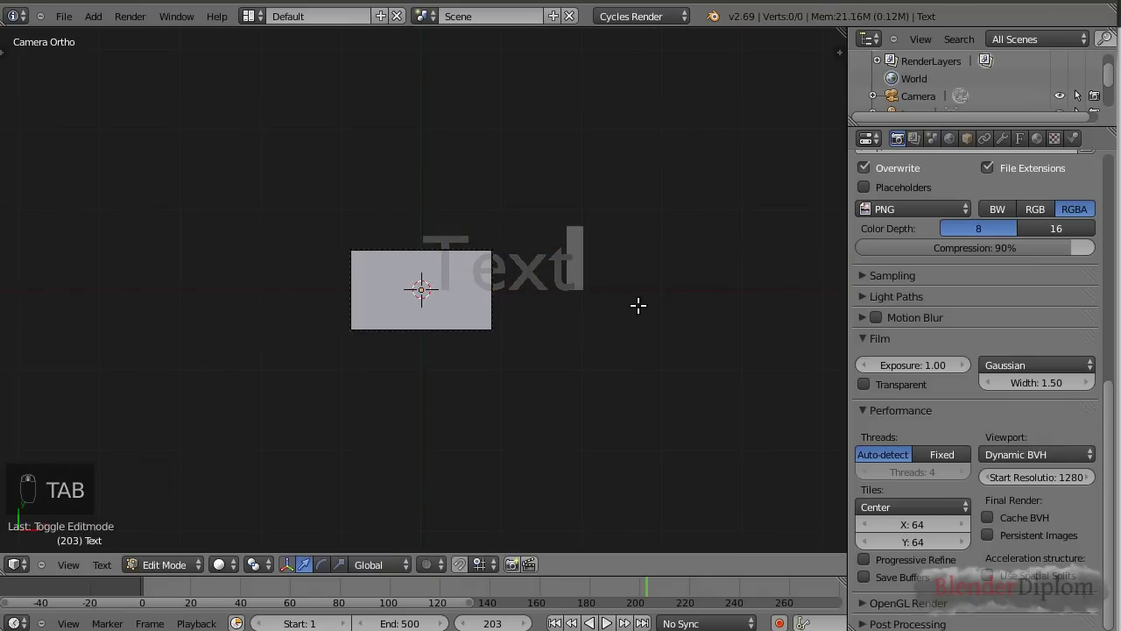
key(BackSpace)
key(BackSpace)
key(BackSpace)
key(BackSpace)
key(BackSpace)
key(BackSpace)
key(BackSpace)
key(BackSpace)
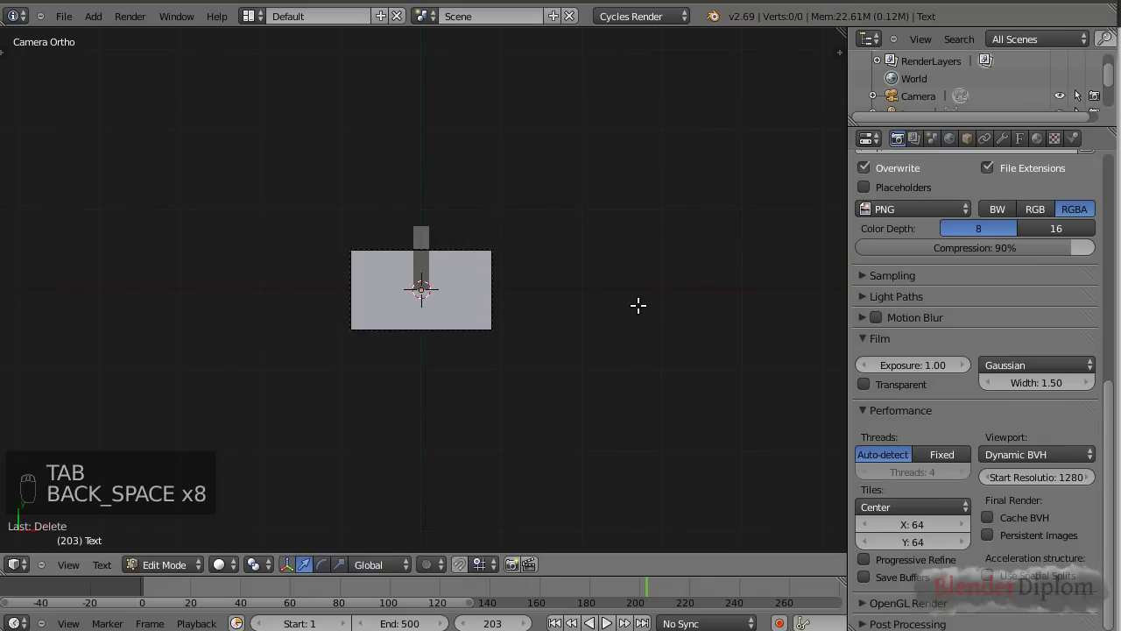
text(Blend)
key(BackSpace)
key(BackSpace)
key(BackSpace)
key(BackSpace)
key(BackSpace)
key(BackSpace)
key(BackSpace)
key(BackSpace)
text(Blender)
key(Return)
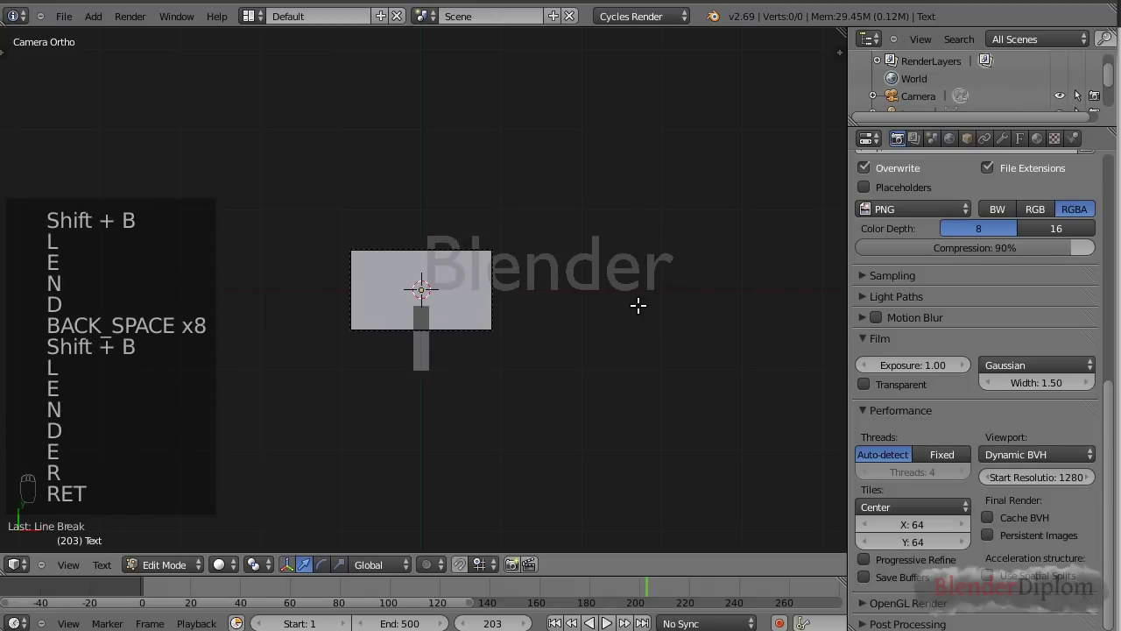
Step: Enter "Diplom" as the second line of the text and return to Object Mode
text(Dipülö)
key(BackSpace)
key(BackSpace)
key(BackSpace)
key(BackSpace)
text(l)
key(BackSpace)
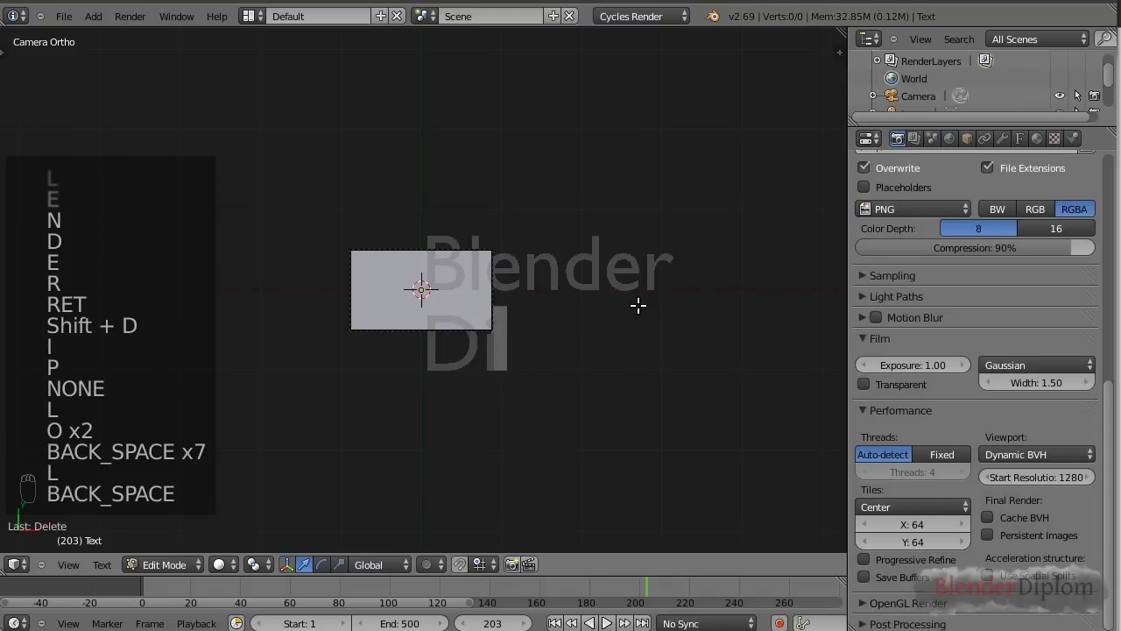
text(plom)
key(Tab)
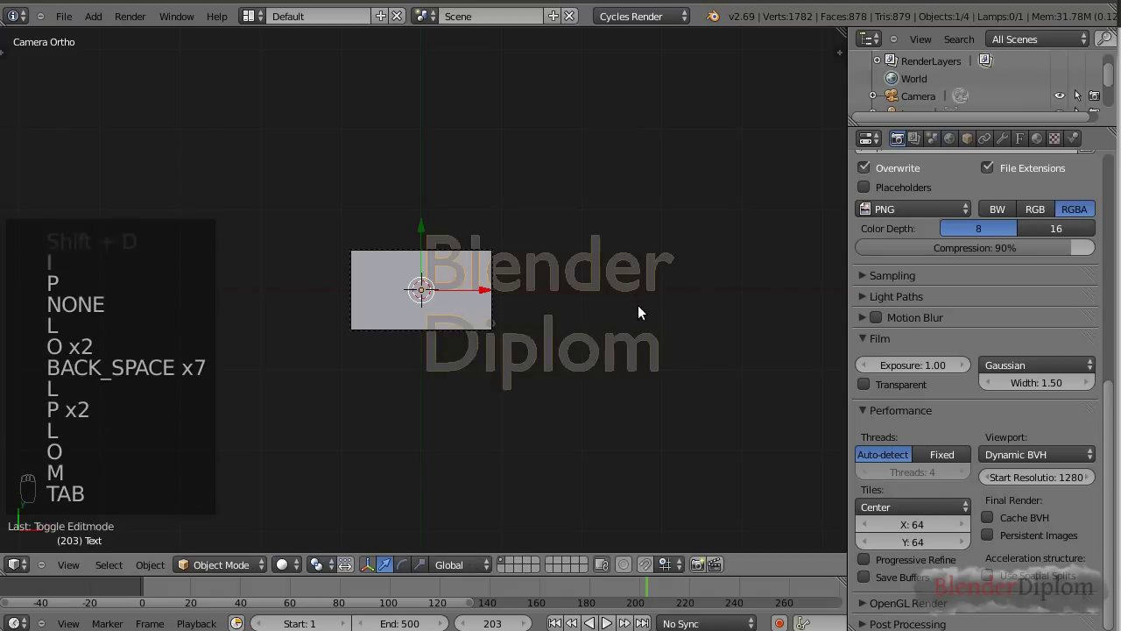
Step: Load GentiumPlus-R.ttf from /var/tmp/ as the text's regular font
click(1020, 139)
scroll(960, 403, down, 5)
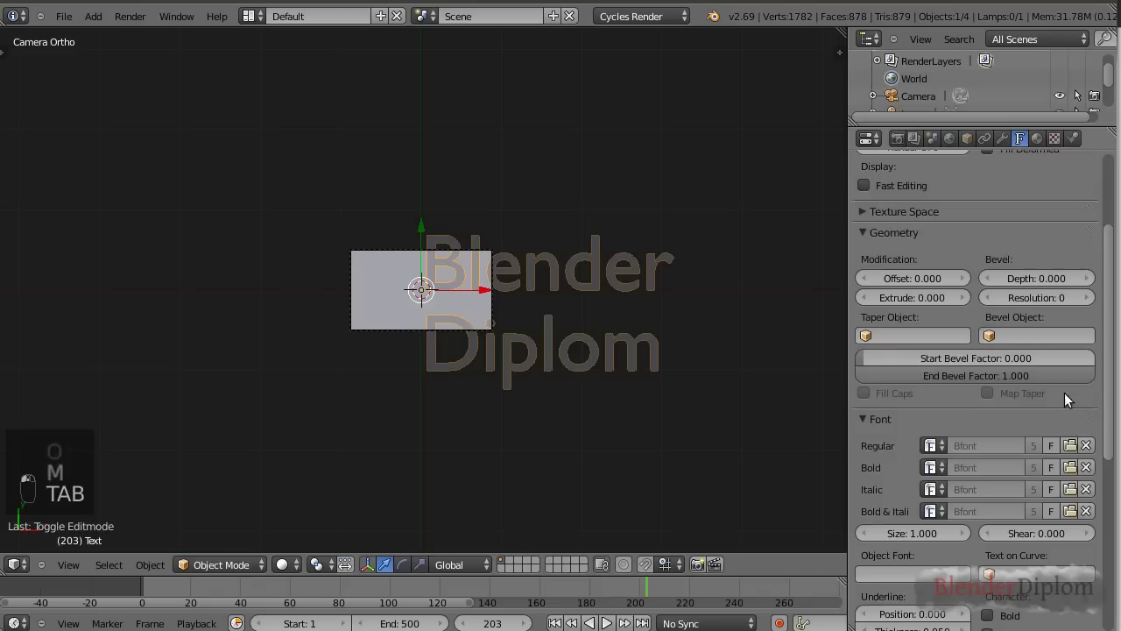
click(1069, 445)
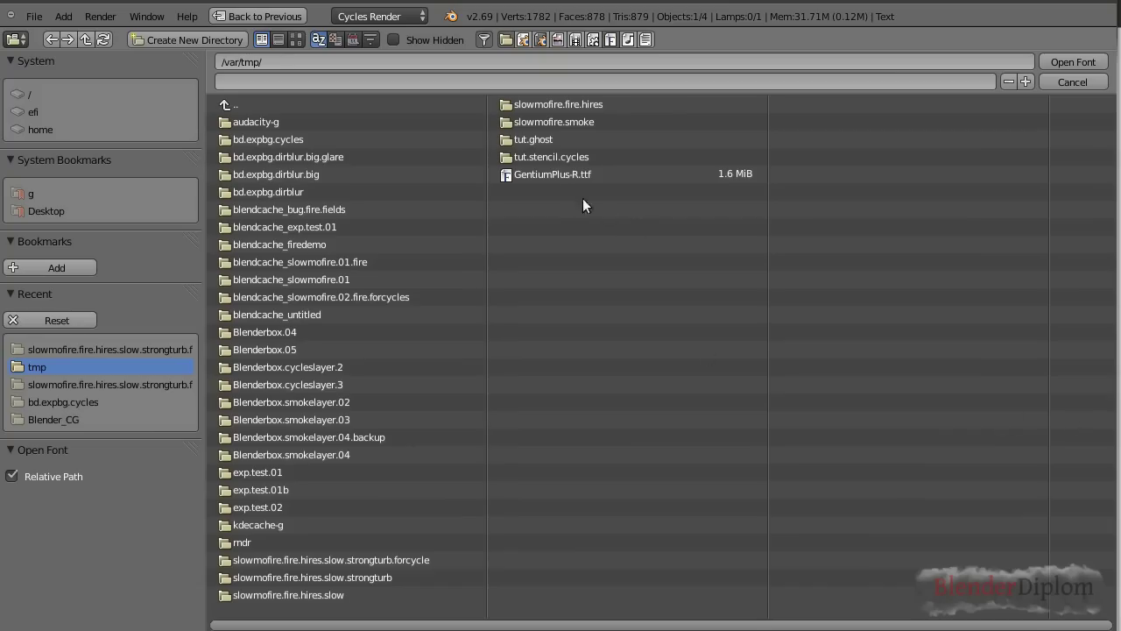
click(566, 180)
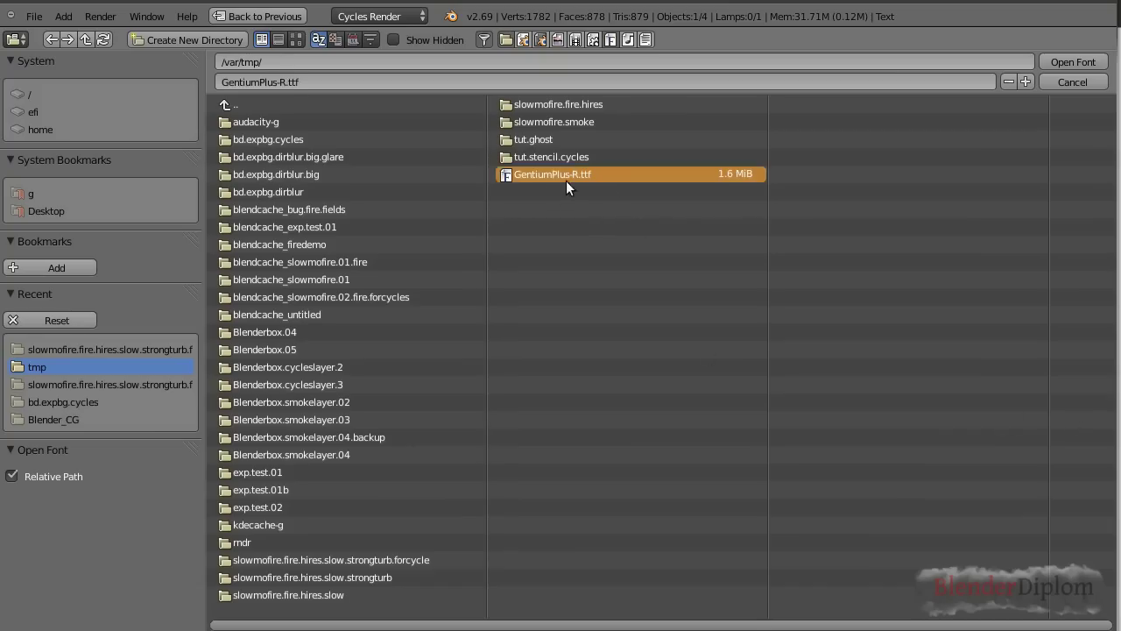
click(1061, 61)
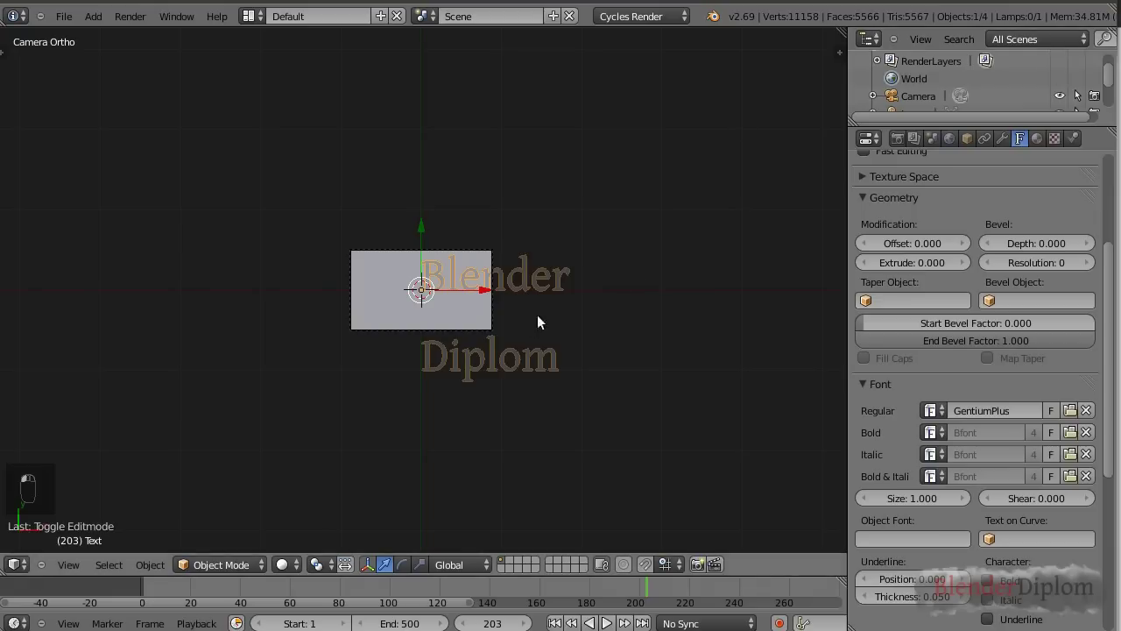
scroll(541, 324, up, 4)
scroll(593, 355, down, 1)
scroll(570, 336, up, 2)
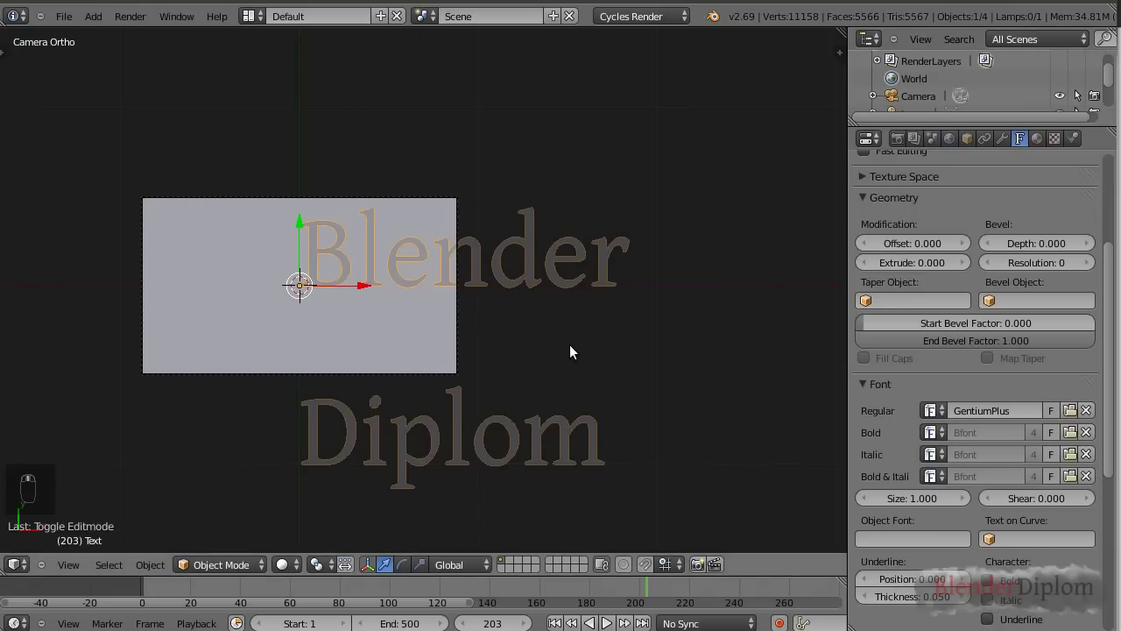
Step: Center-align the text paragraph and set its line spacing to 0.500
scroll(913, 439, down, 4)
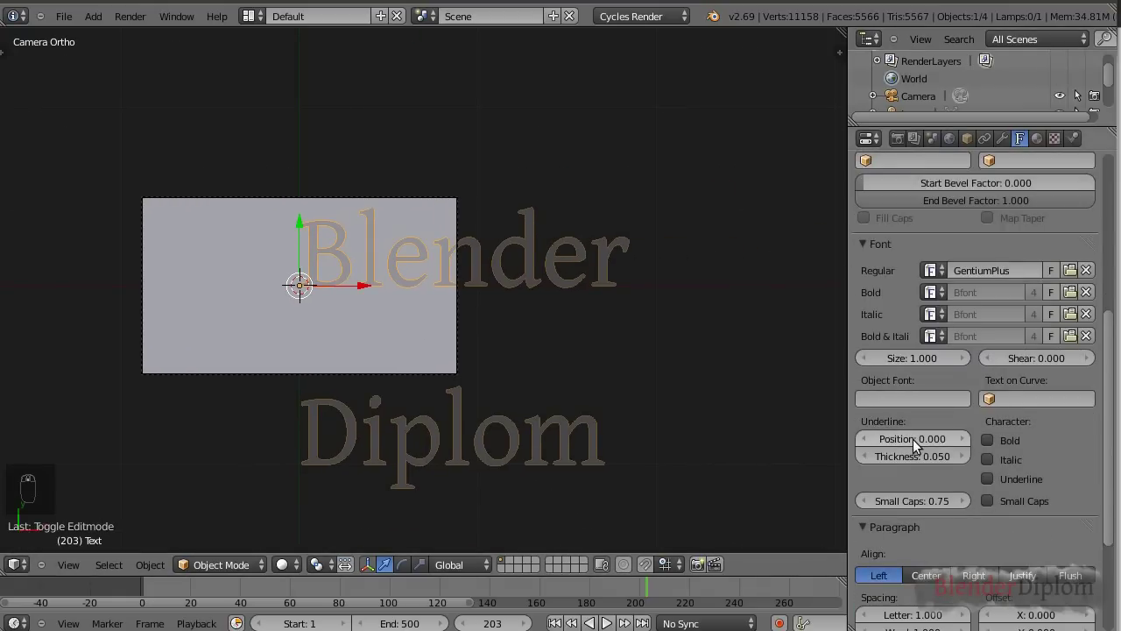
scroll(913, 439, down, 3)
scroll(937, 613, down, 2)
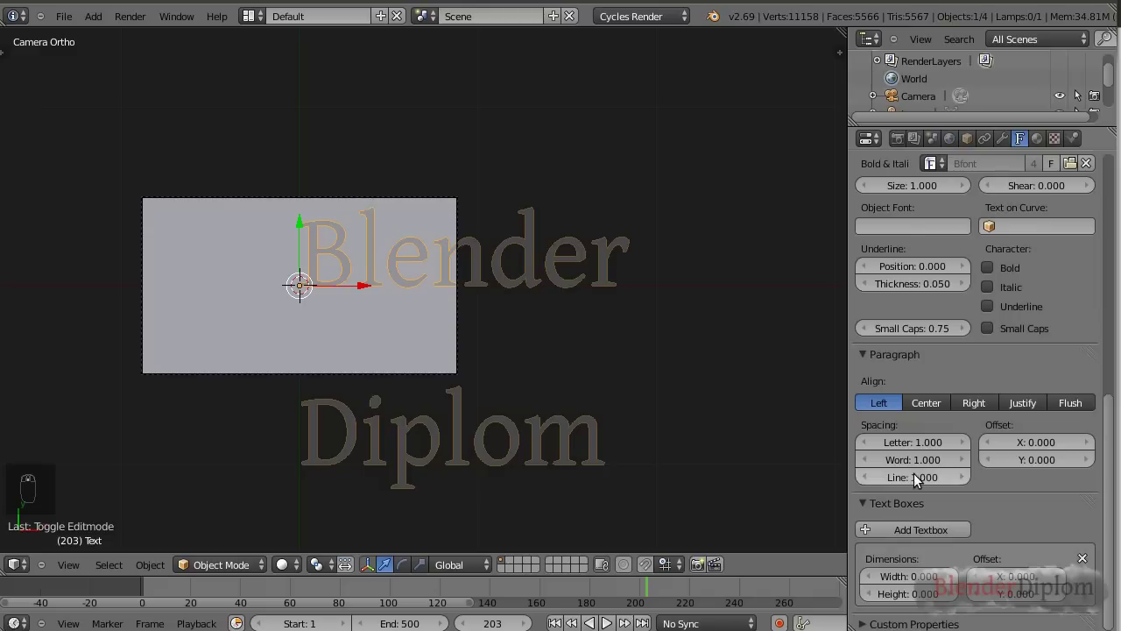
click(927, 403)
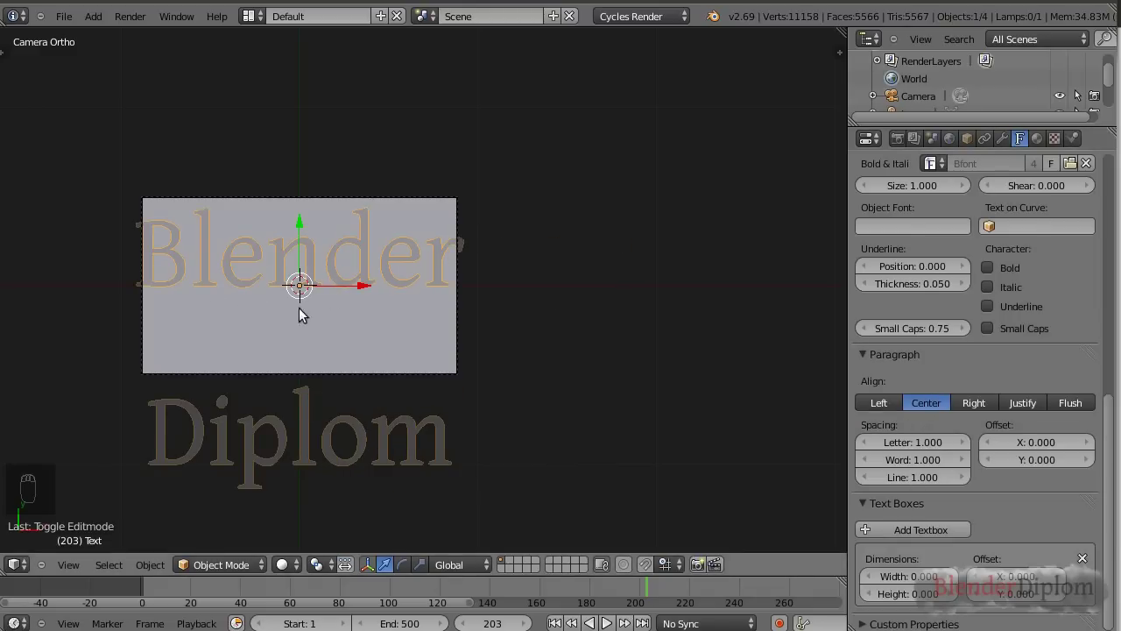
click(867, 477)
click(867, 477)
click(867, 477)
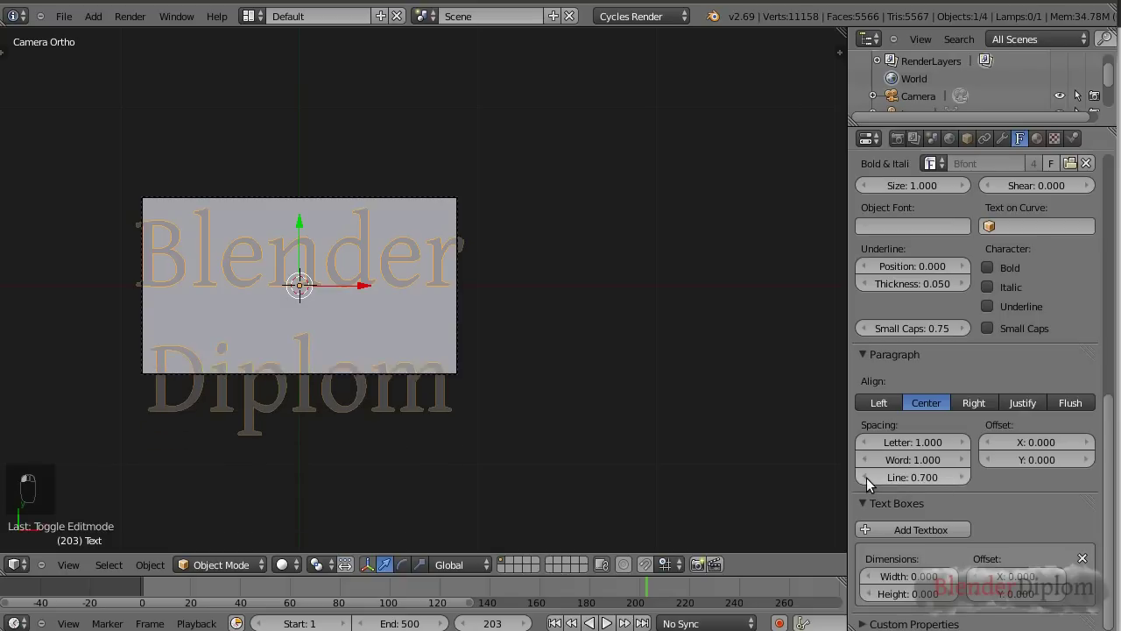
click(866, 478)
click(867, 478)
Step: Scale the text down to about 0.71 so both lines fit inside the plane
scroll(325, 343, up, 2)
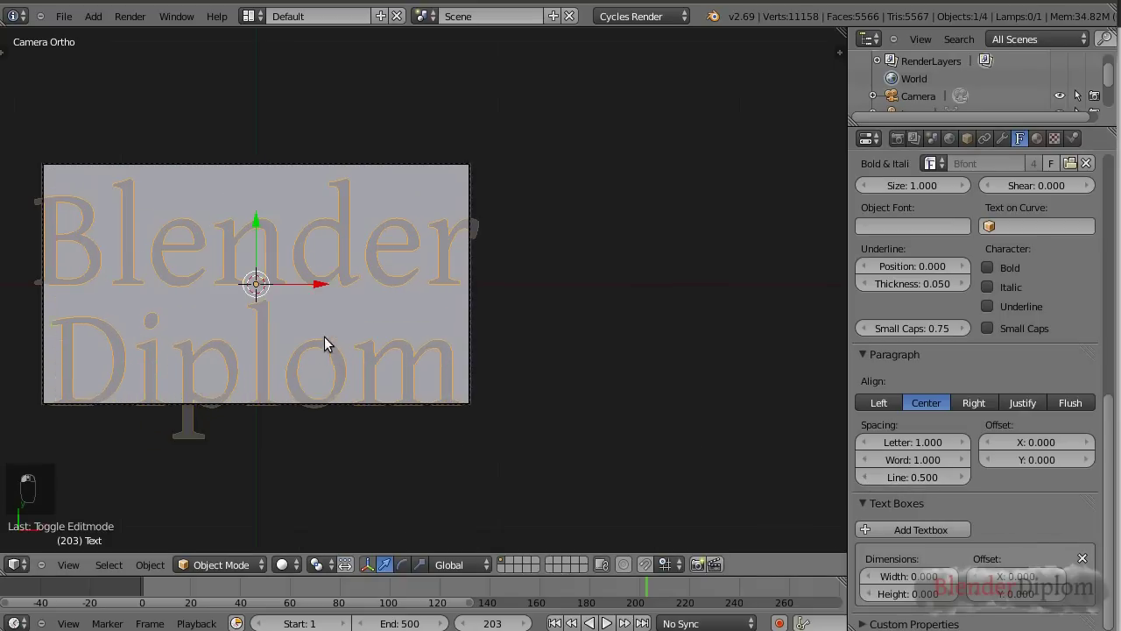
shift+middle_drag(325, 342, 482, 401)
scroll(479, 395, up, 1)
key(s)
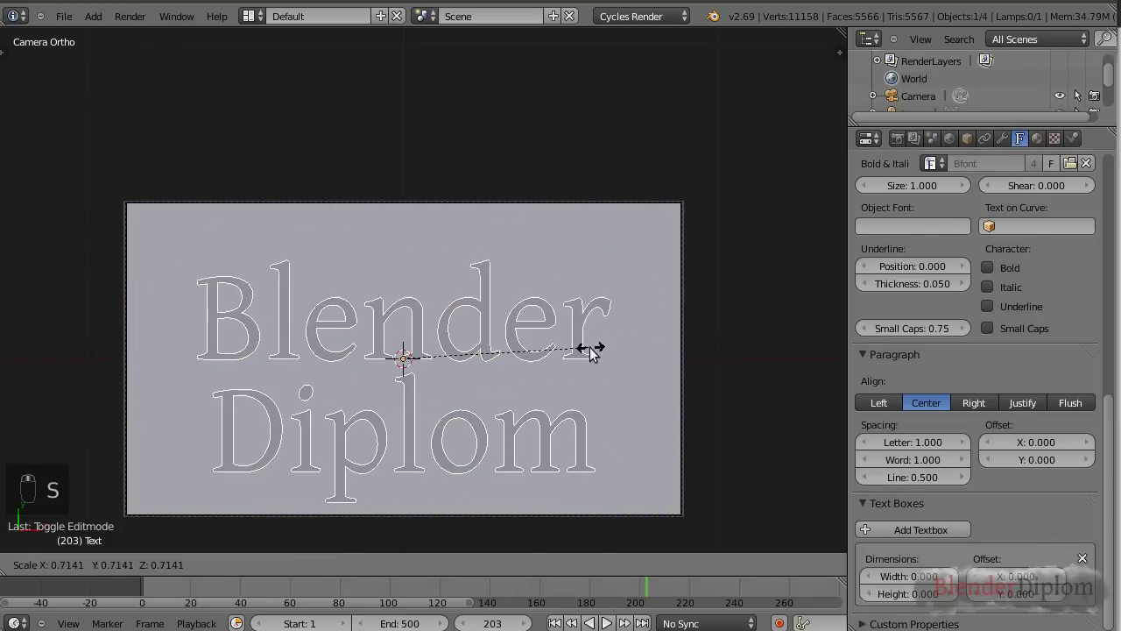
click(587, 353)
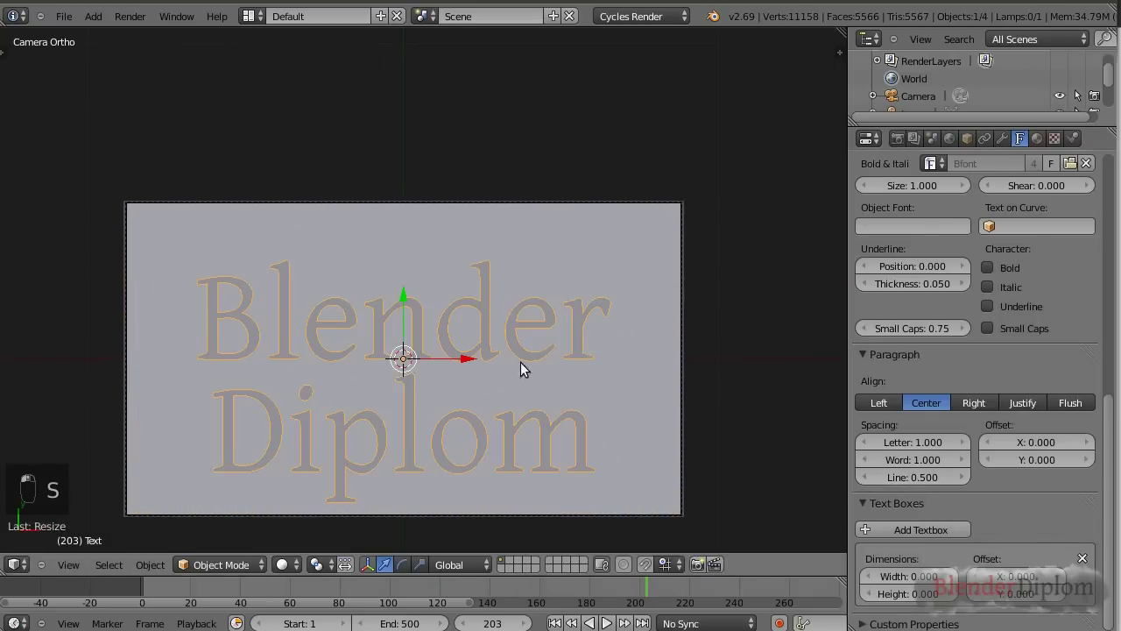
Step: Move the text up about 0.07 along global Y to center it vertically on the plane
key(g)
right_click(531, 347)
key(g)
middle_click(520, 381)
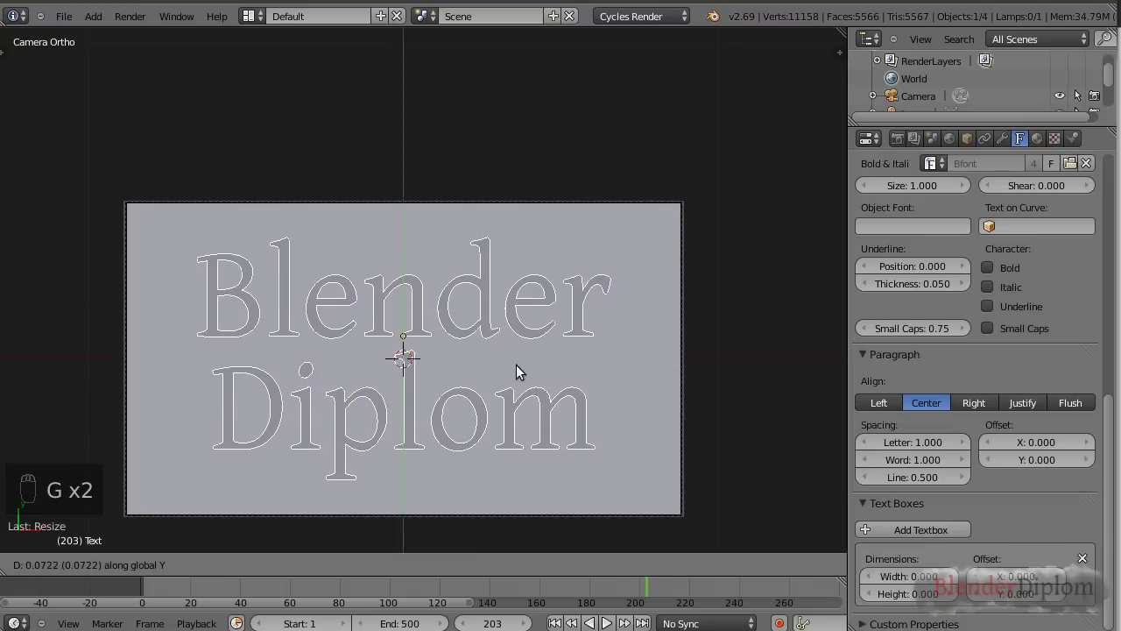
click(516, 365)
scroll(1018, 322, up, 12)
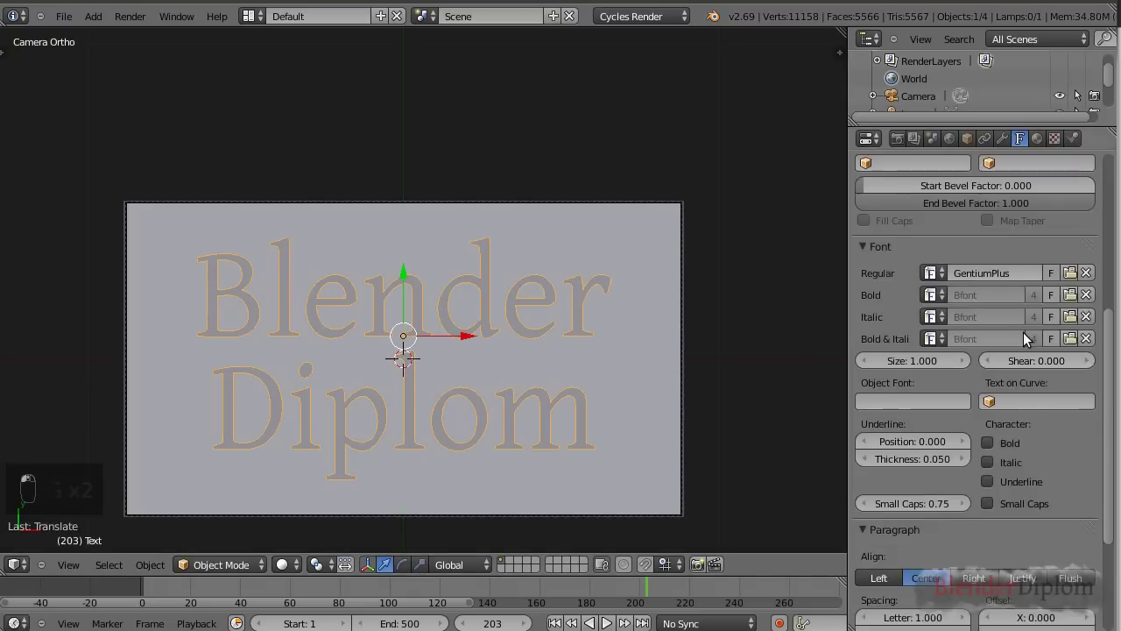
Step: Set the text's geometry offset to 0.002 to thicken the letters slightly
drag(957, 415, 957, 414)
click(876, 420)
click(876, 420)
click(877, 420)
click(876, 419)
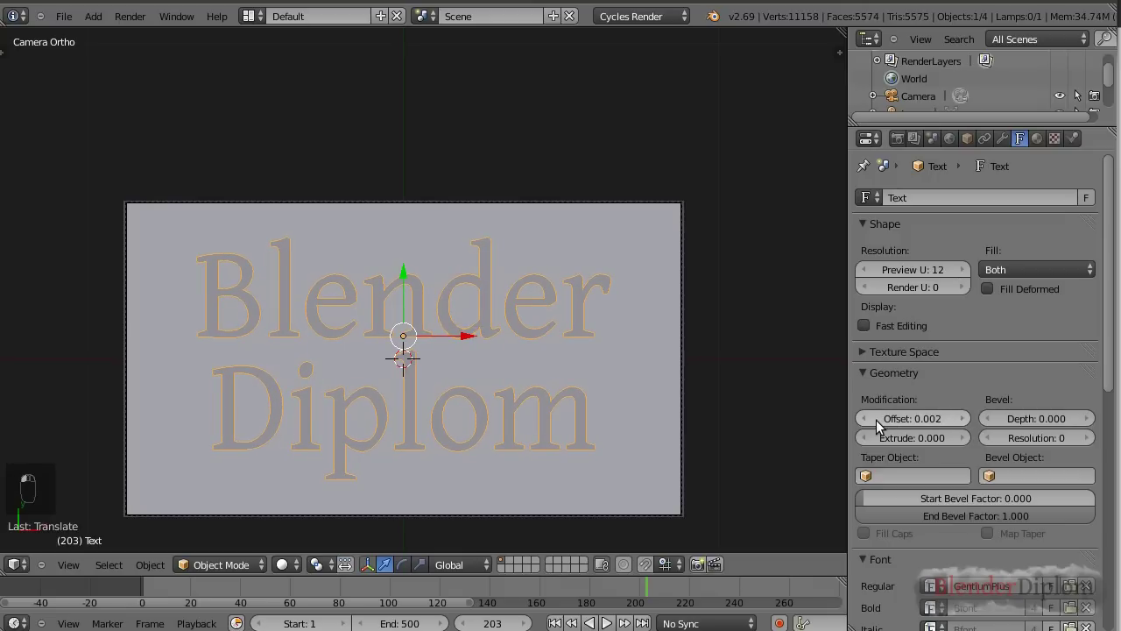
Step: Set the text's bevel depth to 0.009
click(1087, 419)
click(1087, 420)
click(1088, 420)
click(1087, 419)
click(1087, 419)
click(1088, 420)
click(1088, 420)
click(1087, 419)
click(1087, 419)
click(1088, 419)
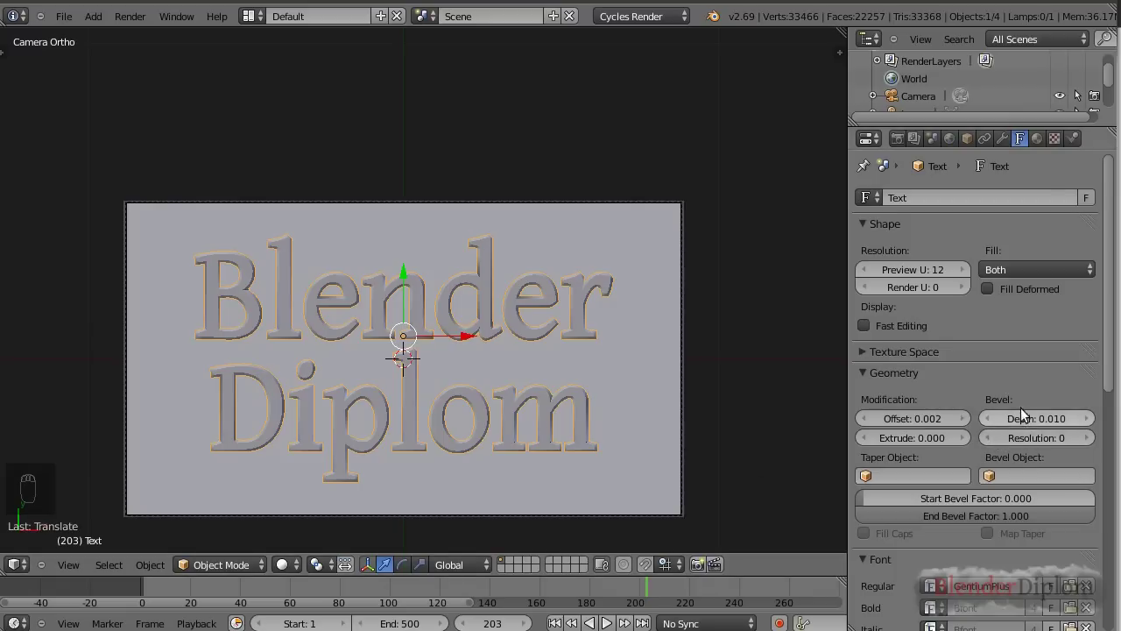
scroll(1022, 463, down, 2)
click(992, 350)
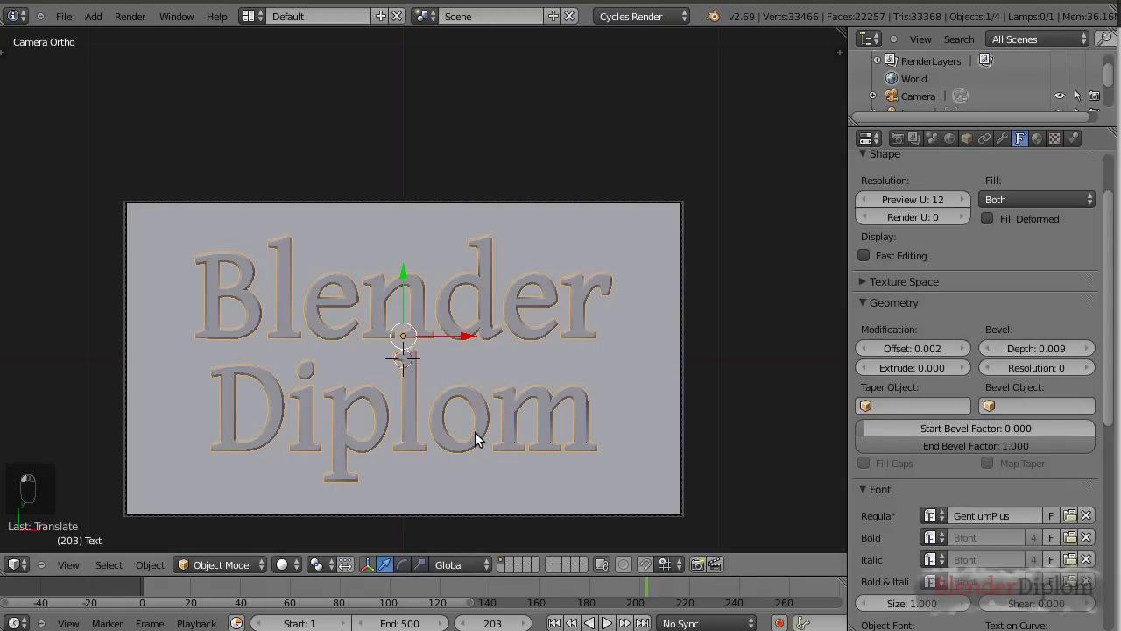
scroll(475, 432, up, 1)
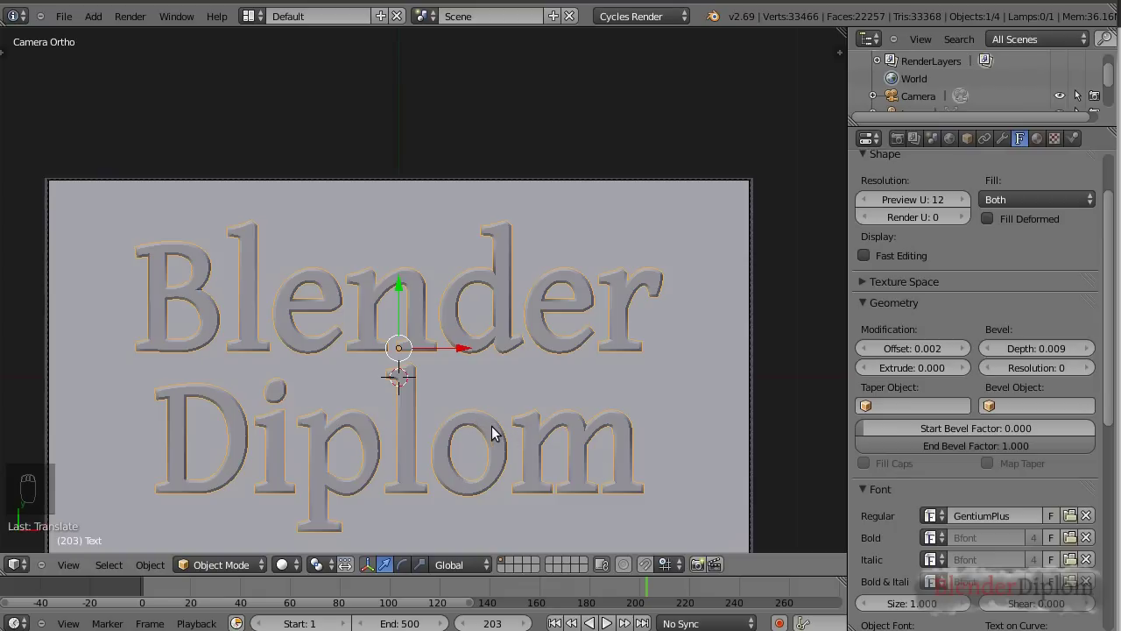
scroll(492, 430, down, 3)
scroll(493, 432, up, 1)
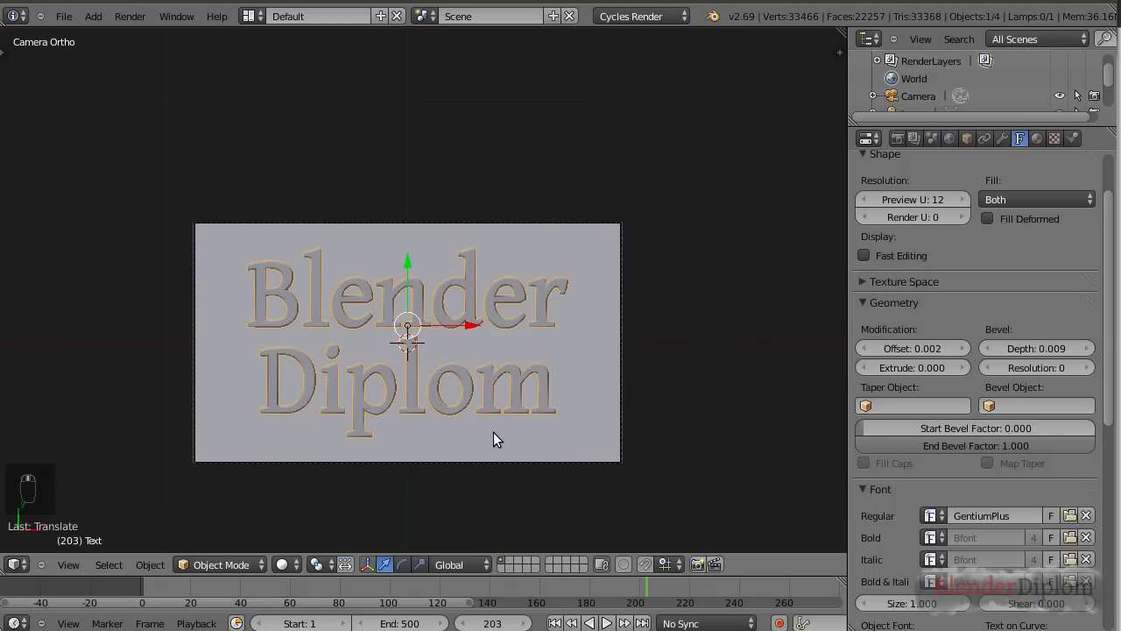
scroll(494, 432, up, 2)
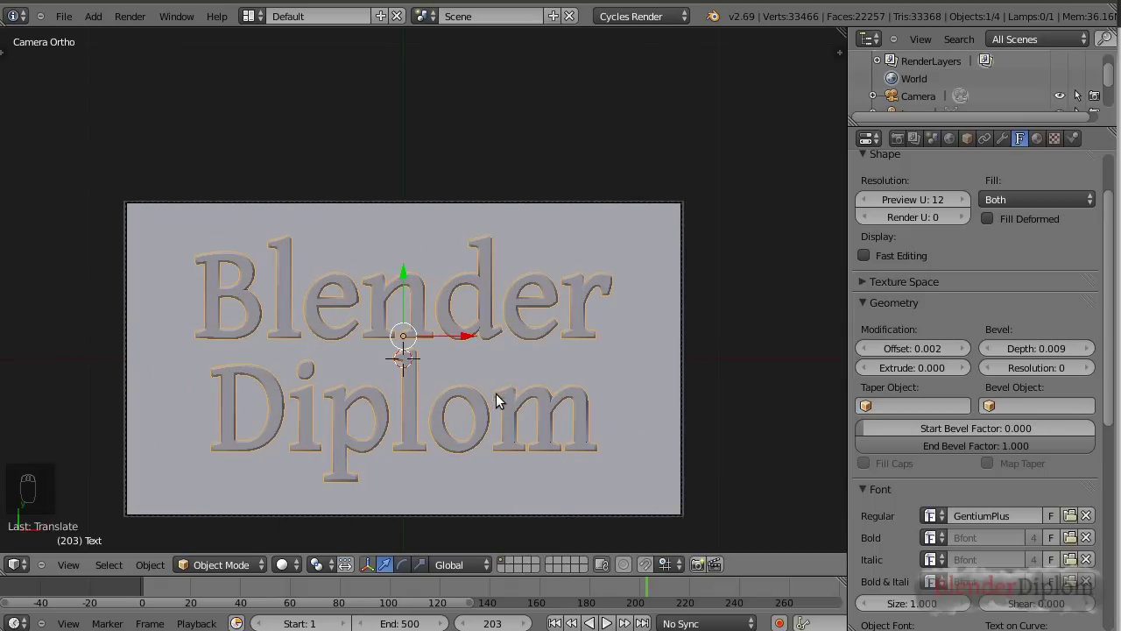
Step: Give the text object a new material with a Glass BSDF surface
right_click(626, 490)
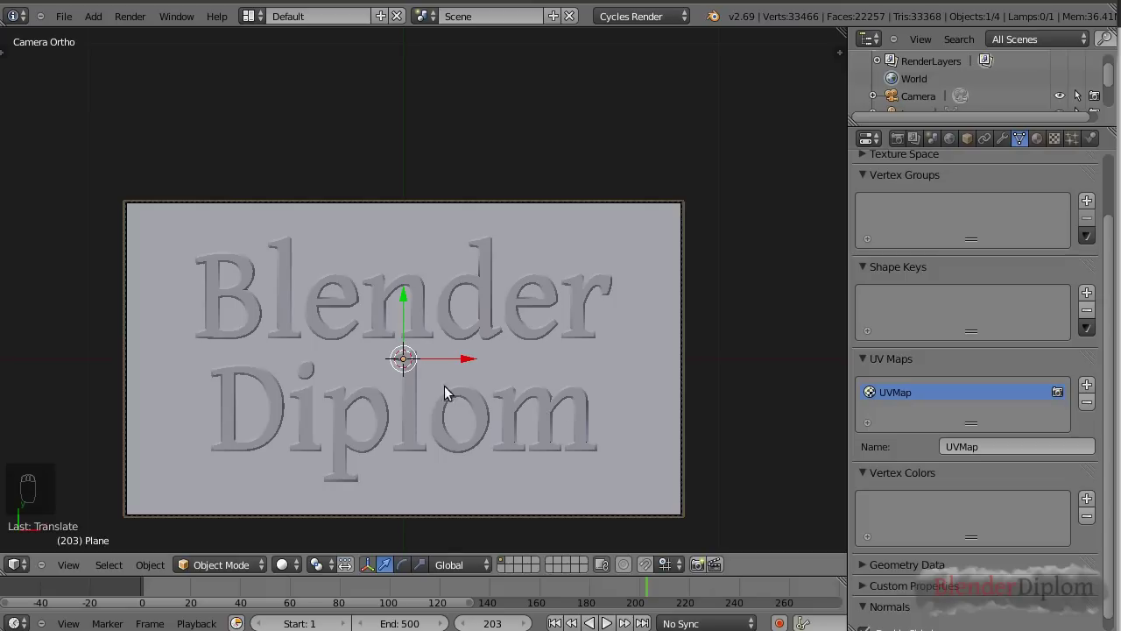
right_click(484, 407)
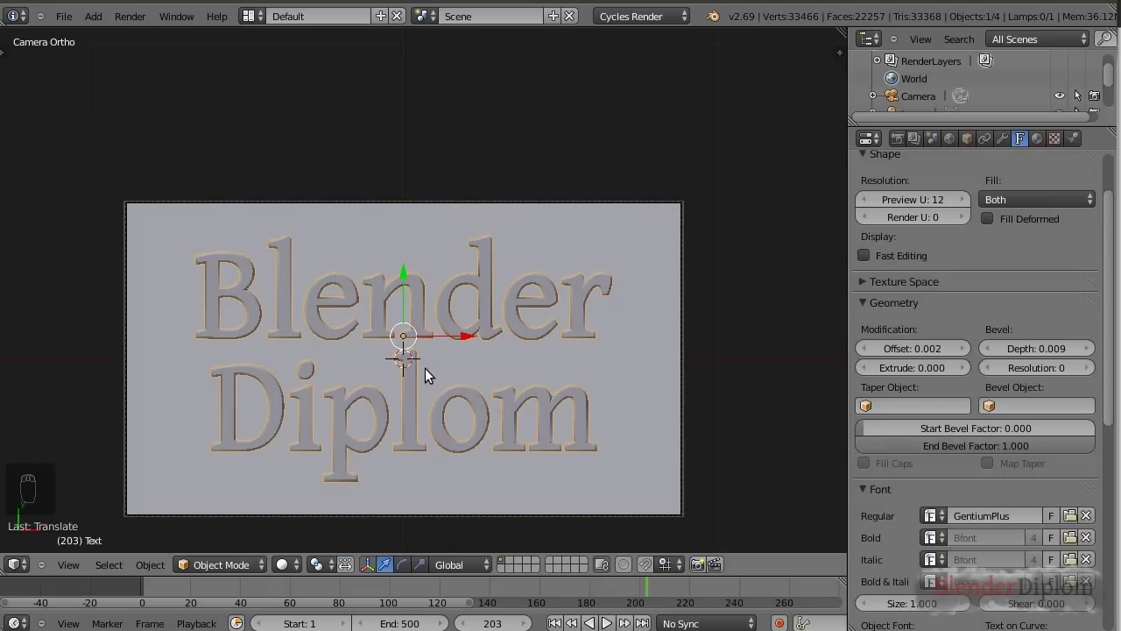
click(1037, 138)
click(946, 258)
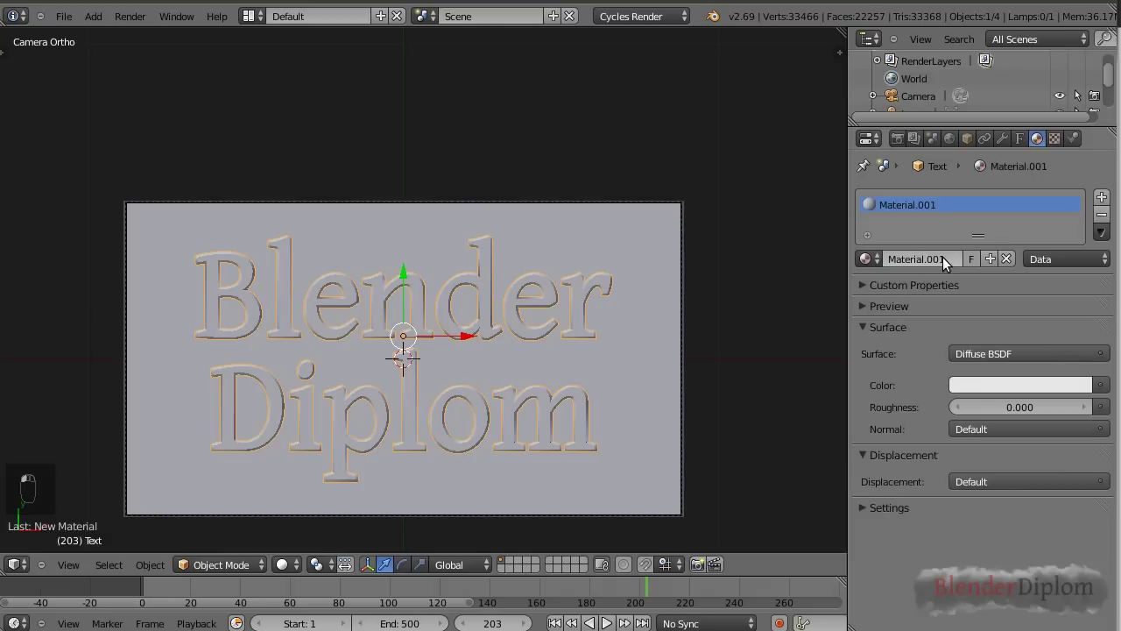
click(990, 354)
click(885, 221)
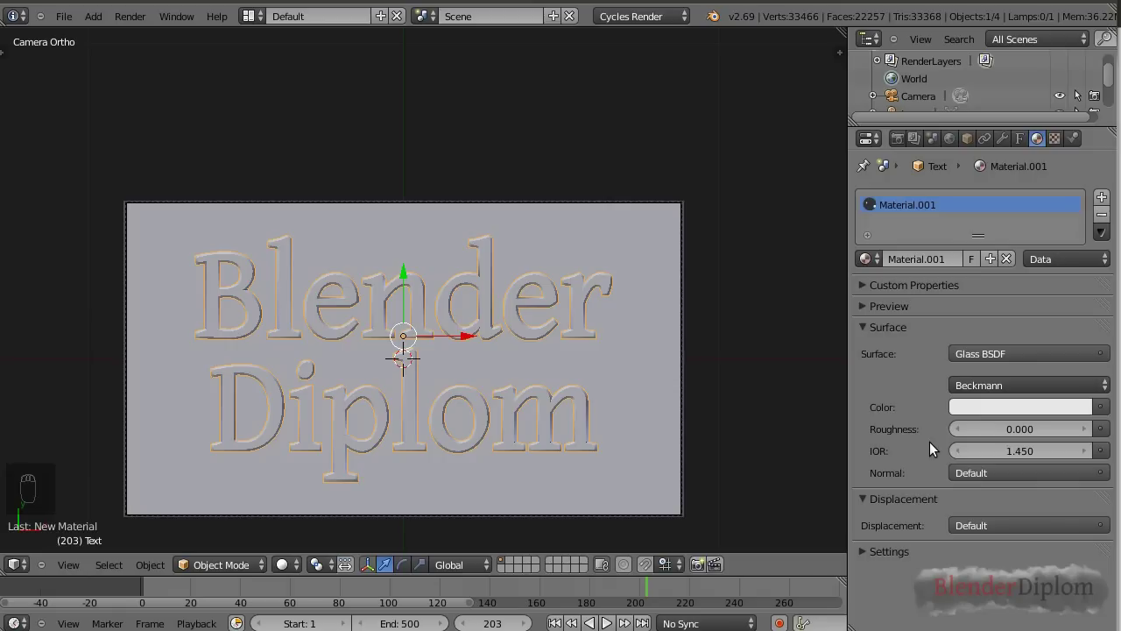
Step: Display the 3D view in rendered shading and examine the glass text against the fire
click(283, 564)
click(294, 454)
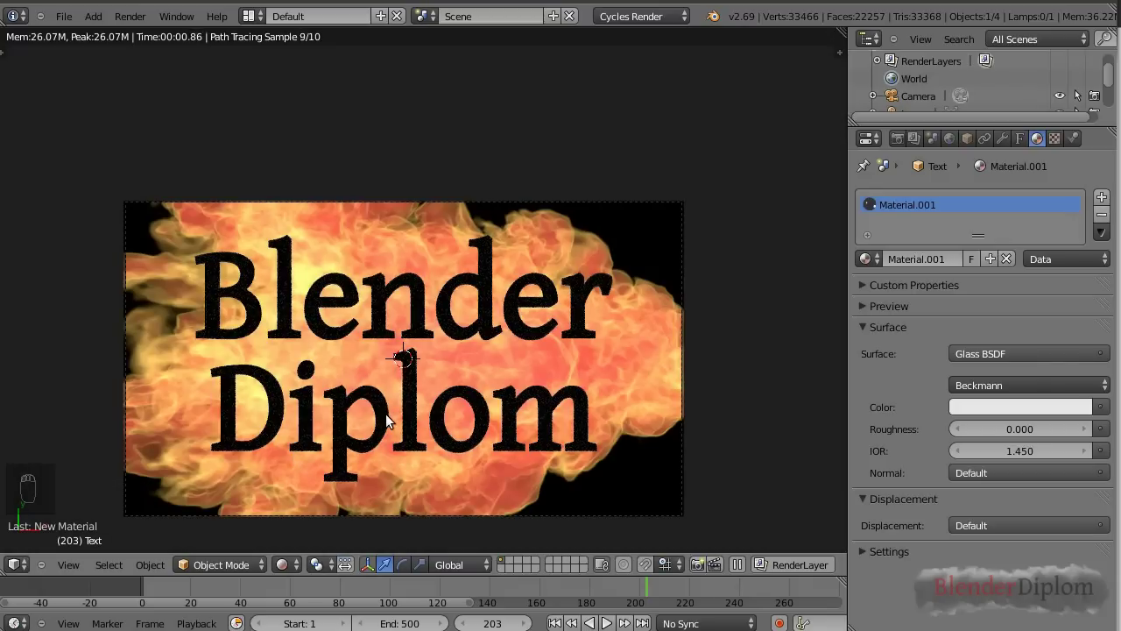
scroll(386, 414, up, 1)
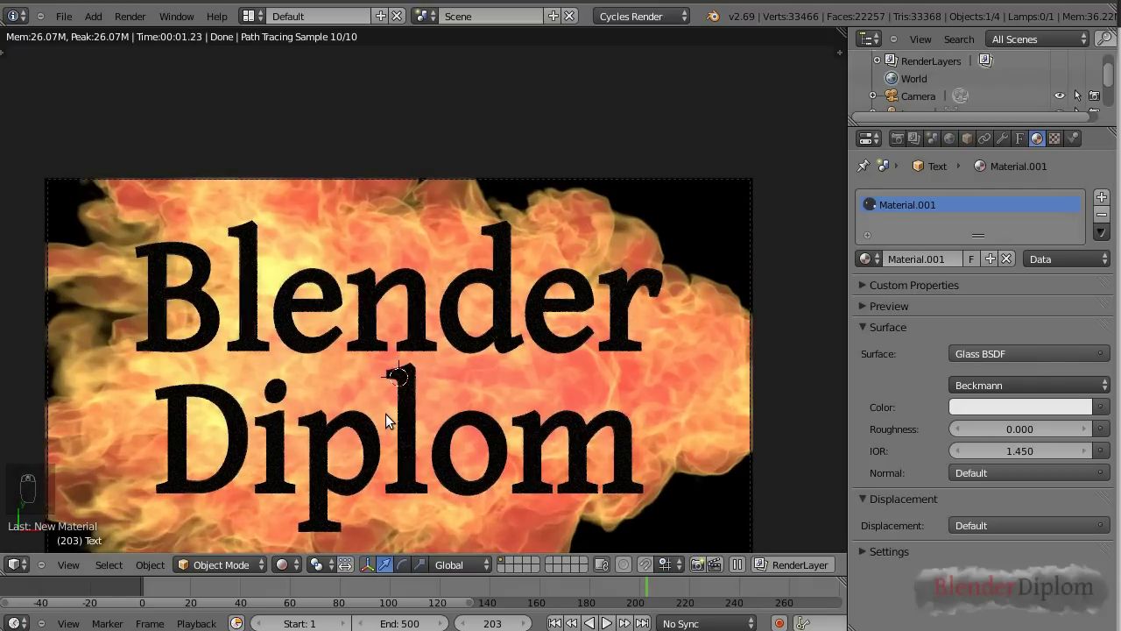
scroll(385, 414, down, 1)
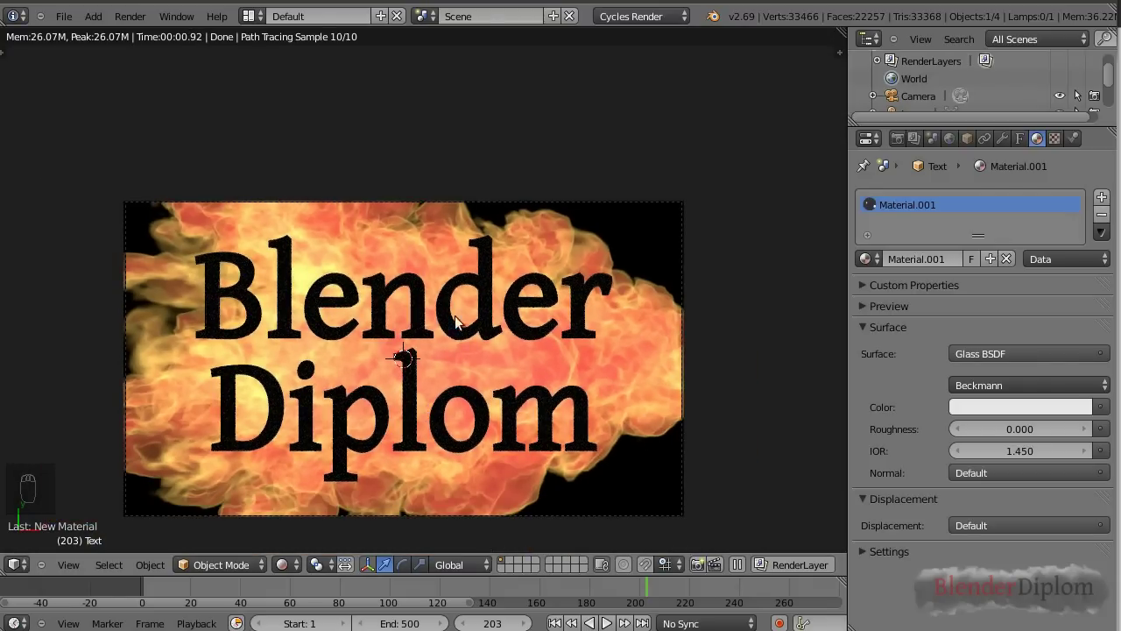
Step: Select the fire plane and show its material nodes in the Compositing screen layout
right_click(672, 366)
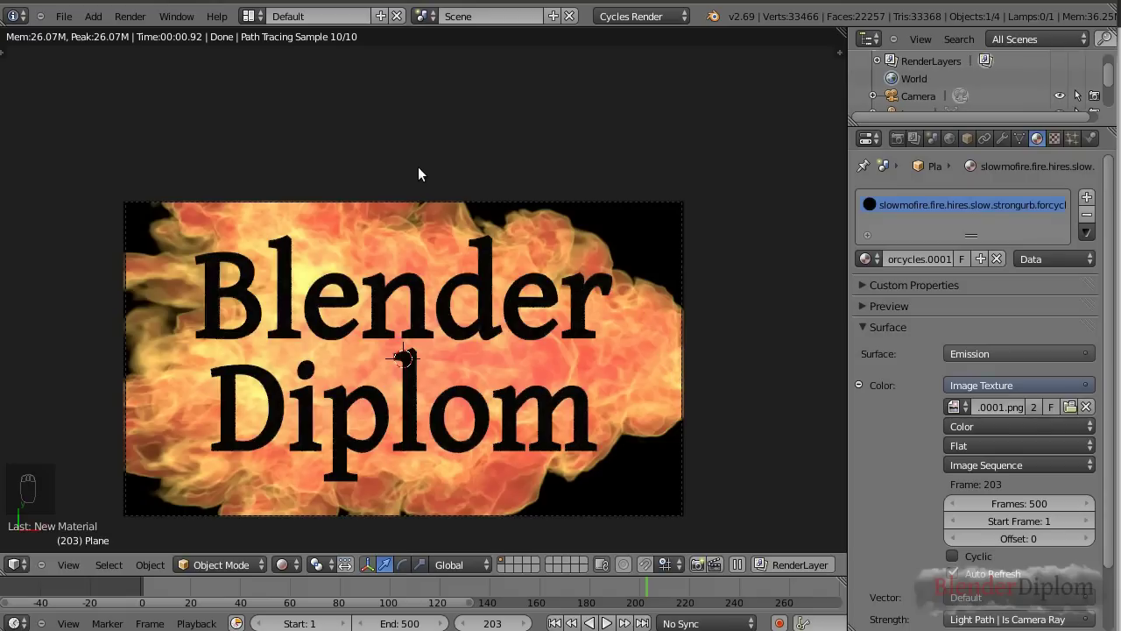
click(249, 16)
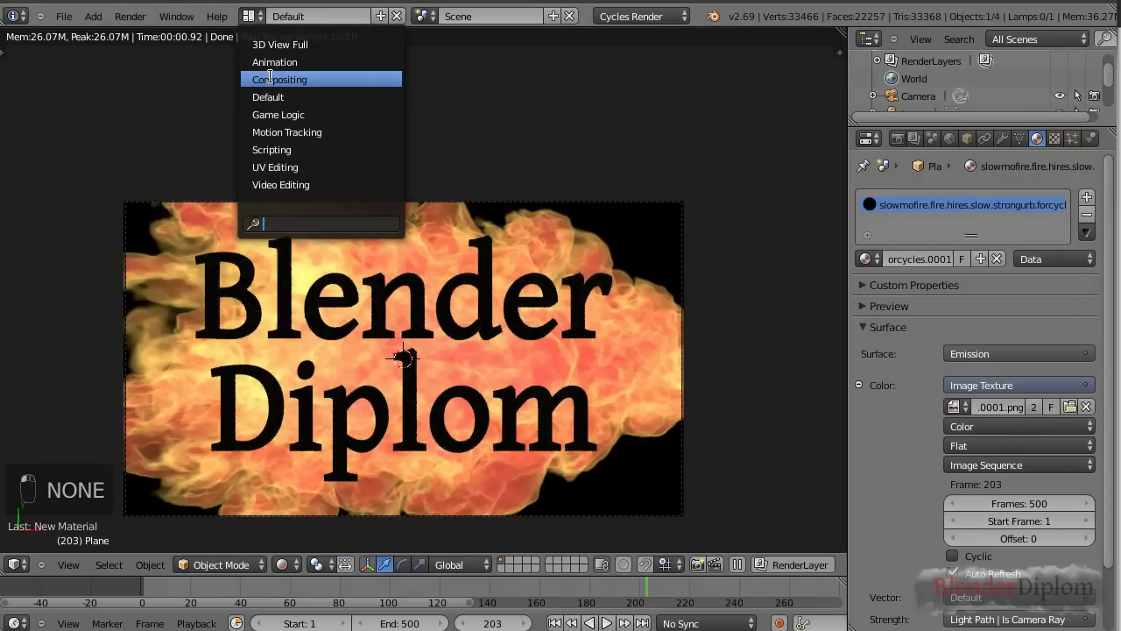
click(271, 80)
click(205, 370)
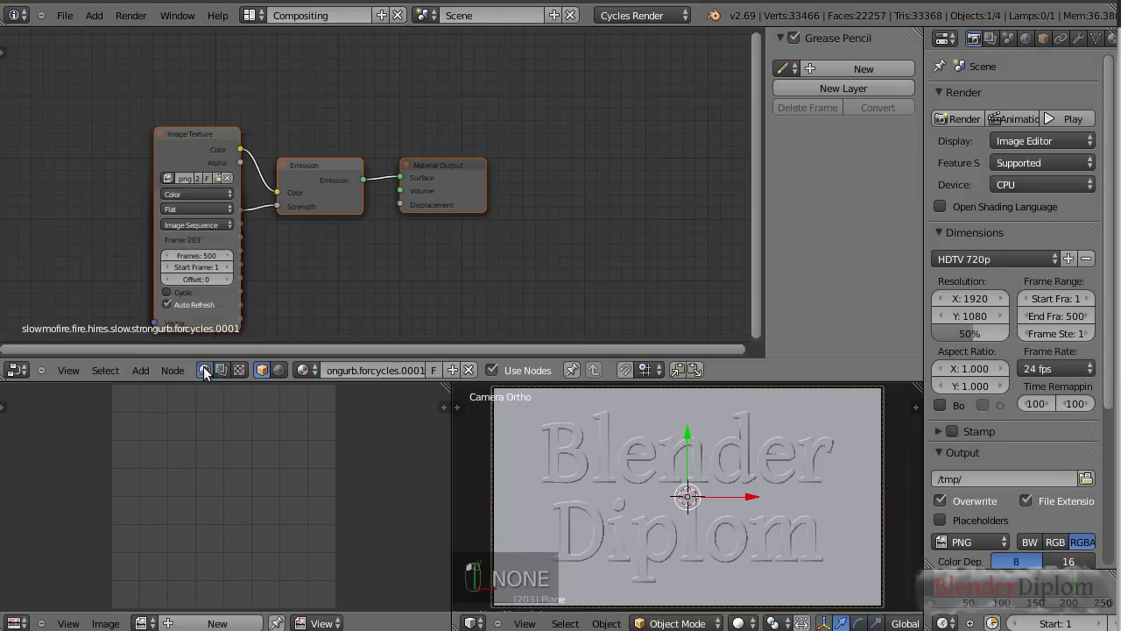
Step: Spread the Image Texture and Light Path nodes apart and display this layout's 3D view in rendered shading
scroll(317, 280, up, 2)
middle_drag(317, 279, 514, 263)
drag(336, 109, 167, 76)
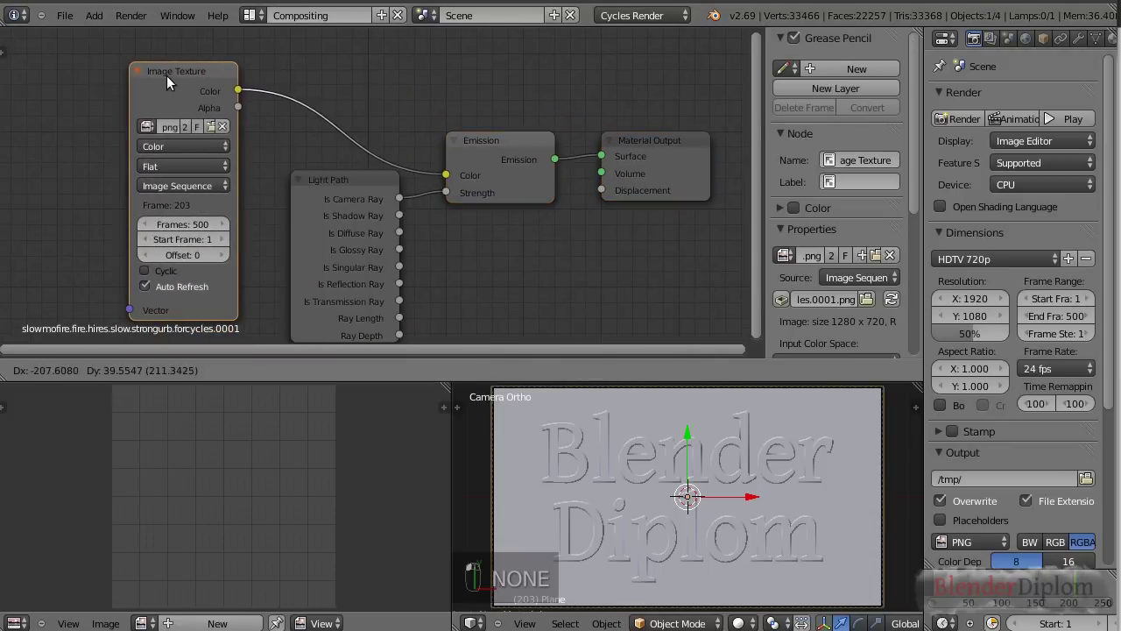
drag(317, 191, 297, 208)
scroll(519, 252, down, 1)
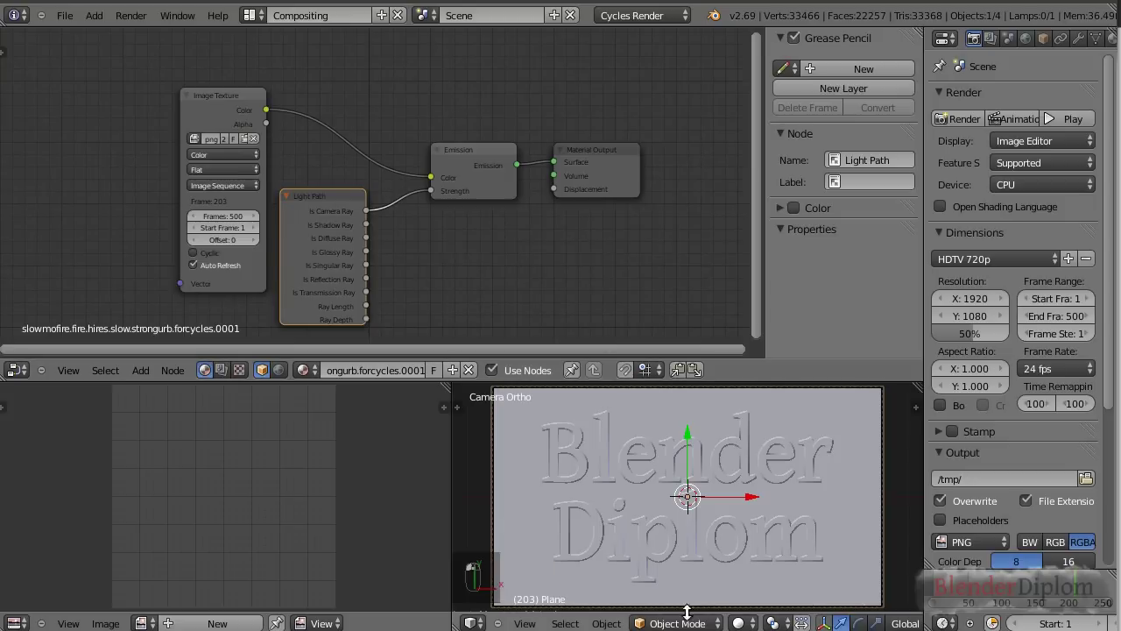
click(739, 623)
click(758, 510)
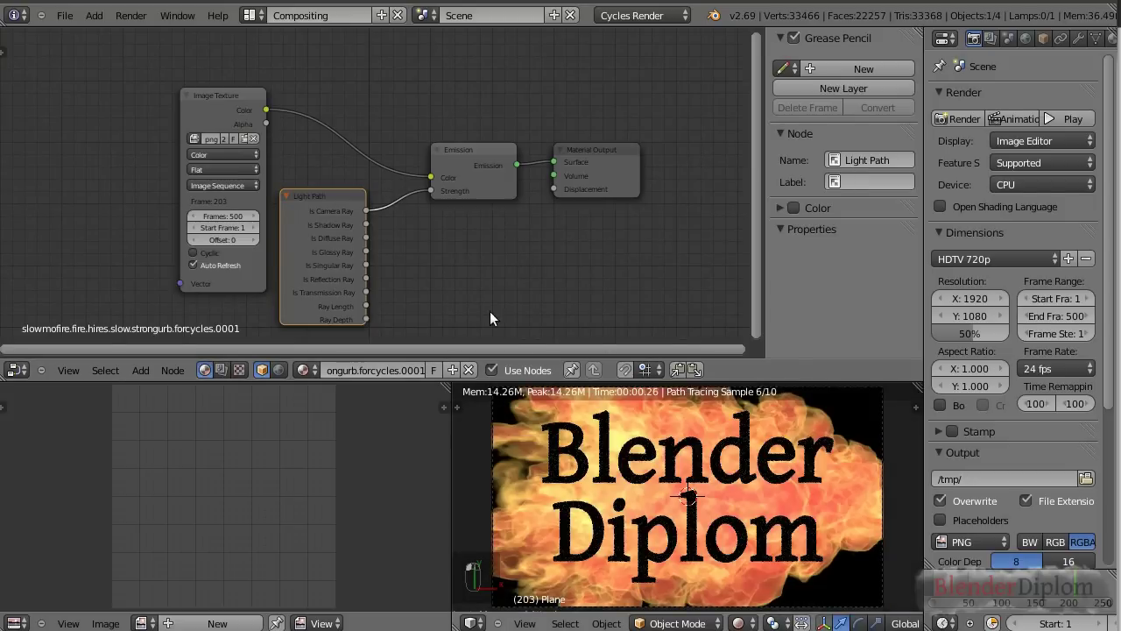
Step: Unlink Light Path from the Emission node's Strength to compare the render, and reconnect the Is Camera Ray output
scroll(462, 283, up, 1)
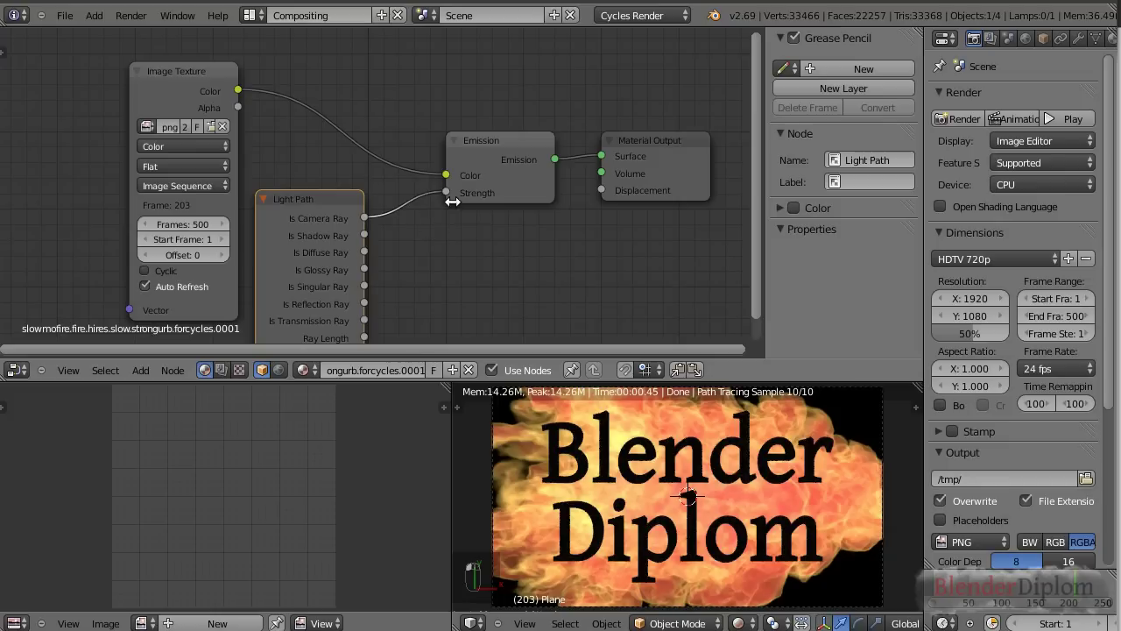
drag(445, 189, 441, 218)
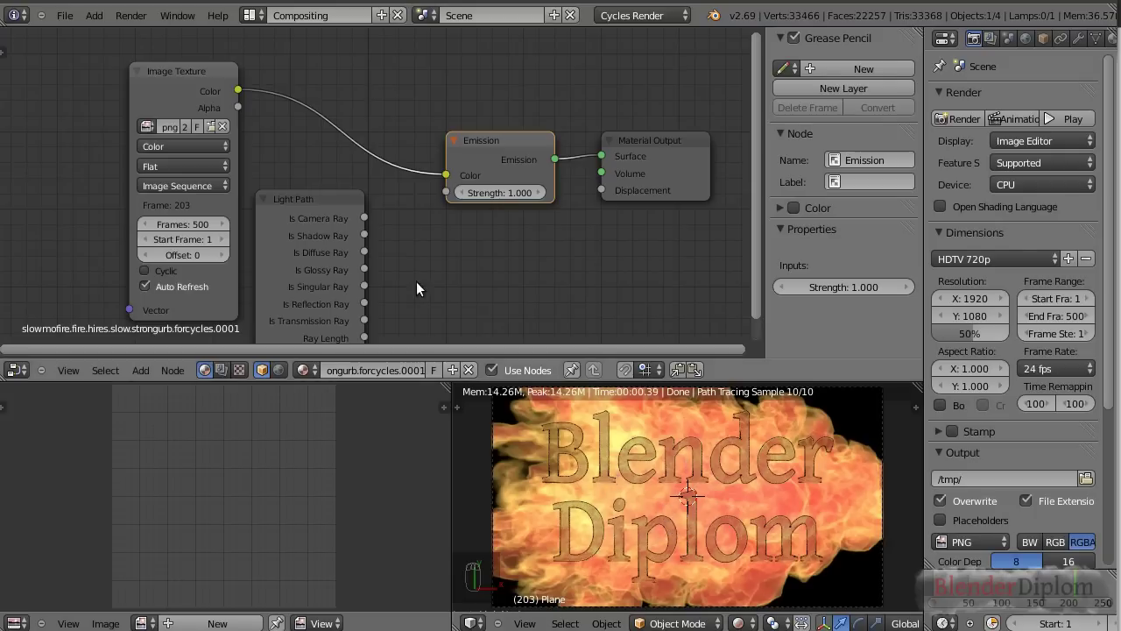
scroll(429, 276, down, 1)
scroll(424, 273, up, 1)
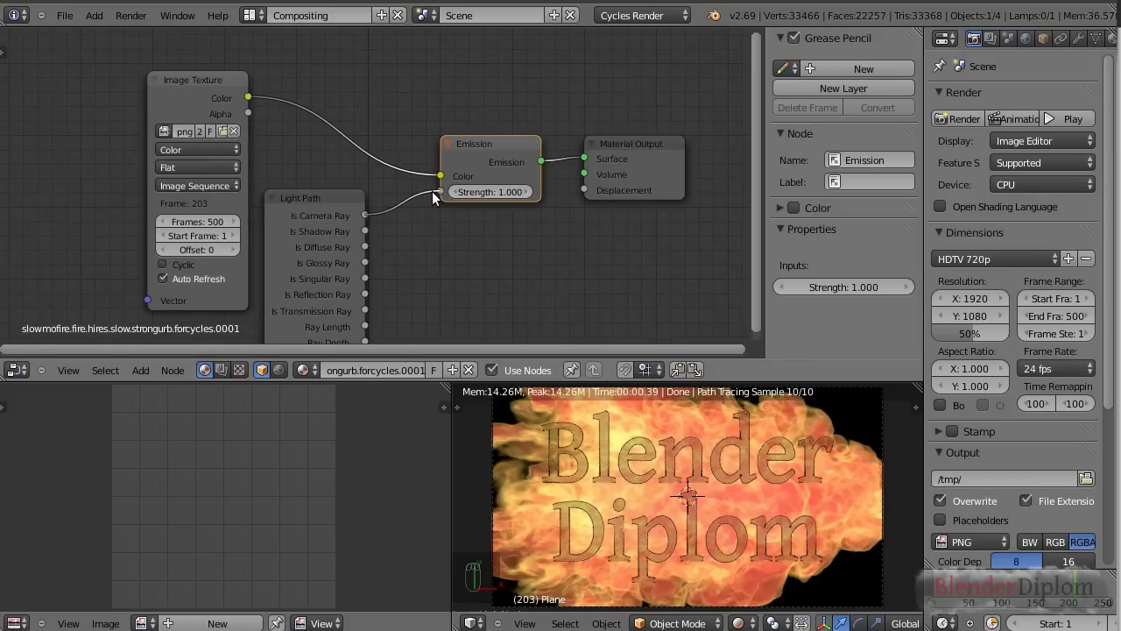
drag(432, 191, 435, 192)
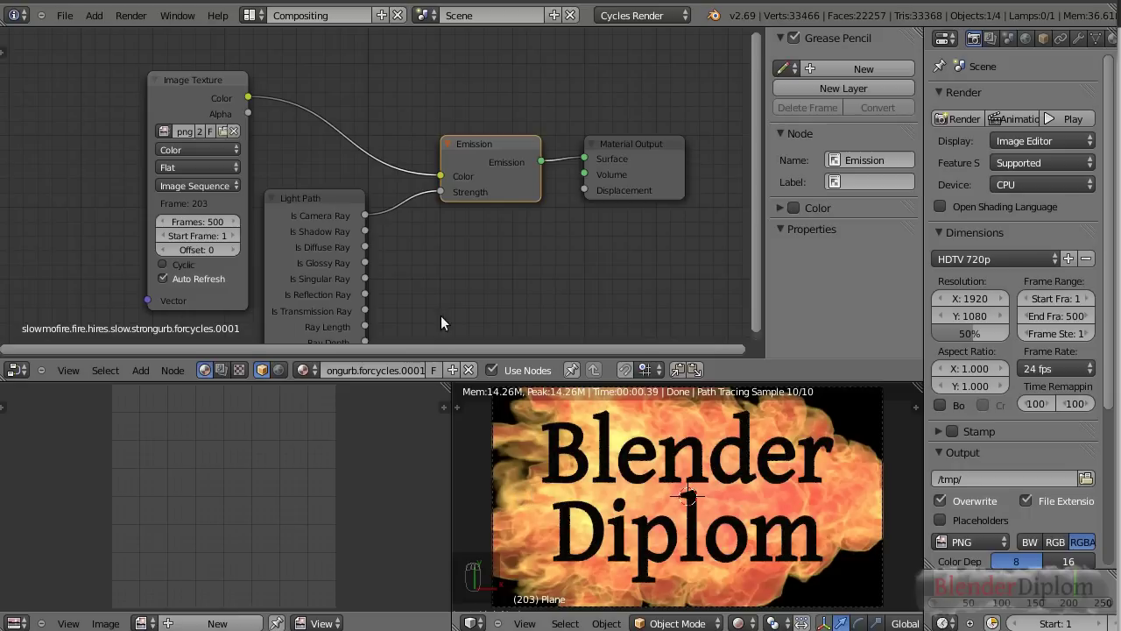
Step: Move the Image Texture node aside and drive the Emission strength with Light Path's Is Transmission Ray instead of Is Camera Ray
click(183, 81)
drag(182, 81, 77, 53)
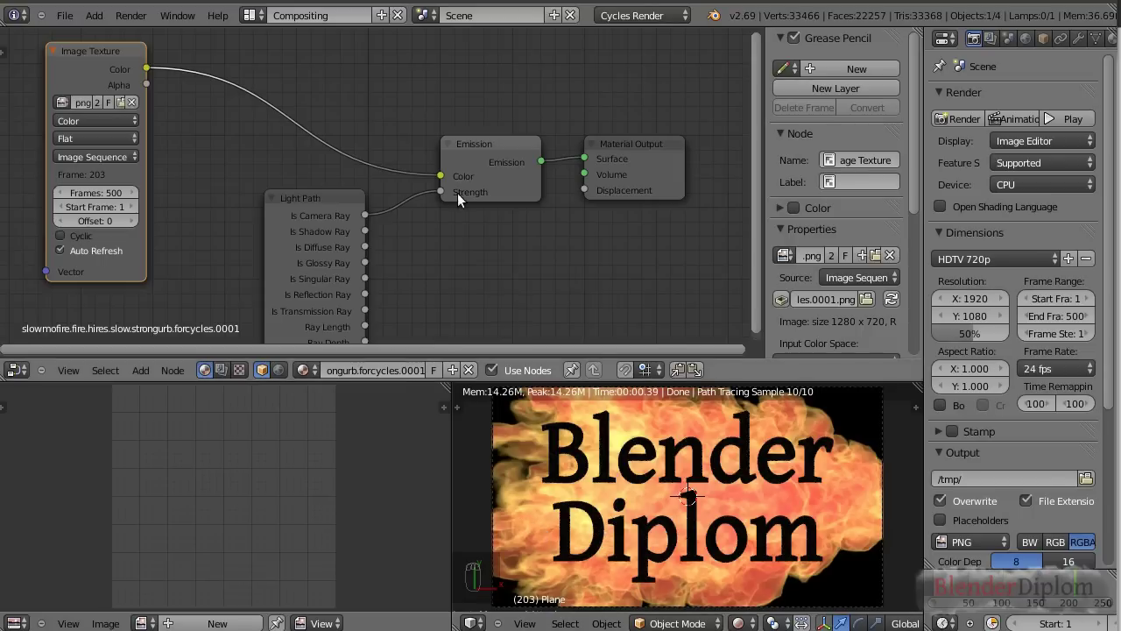
drag(441, 192, 525, 468)
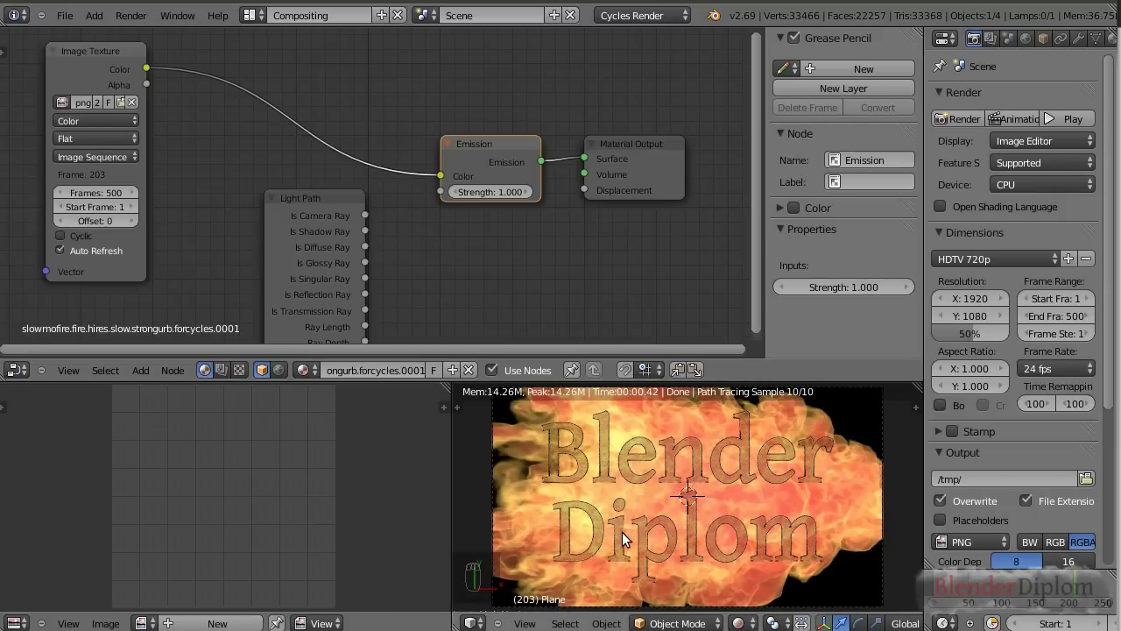
scroll(440, 292, down, 1)
drag(244, 176, 210, 164)
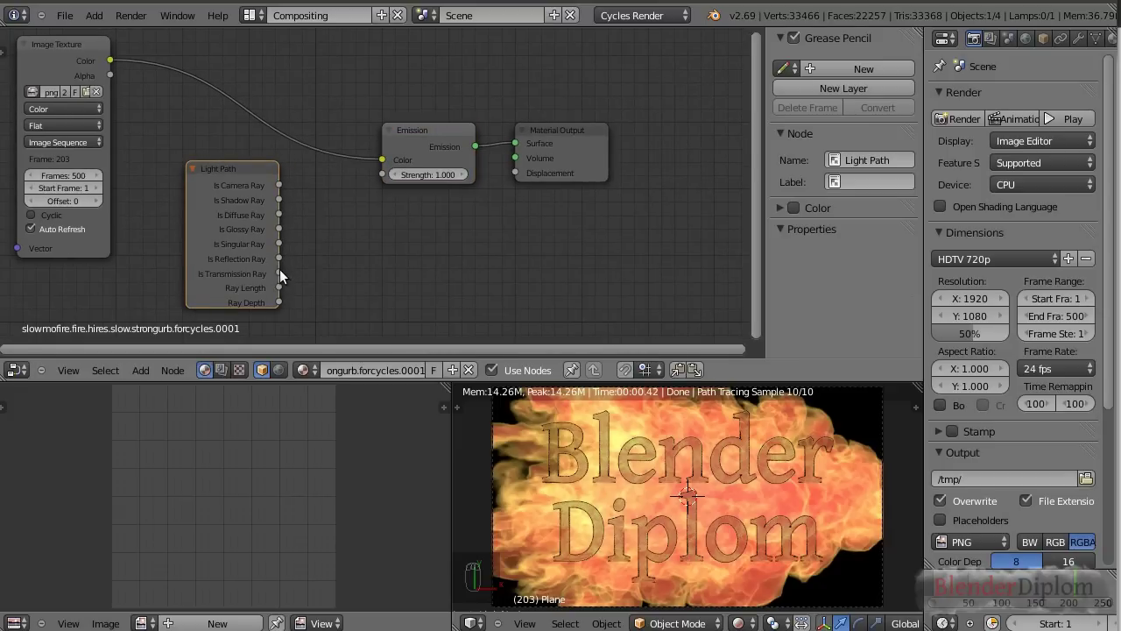
drag(367, 187, 381, 168)
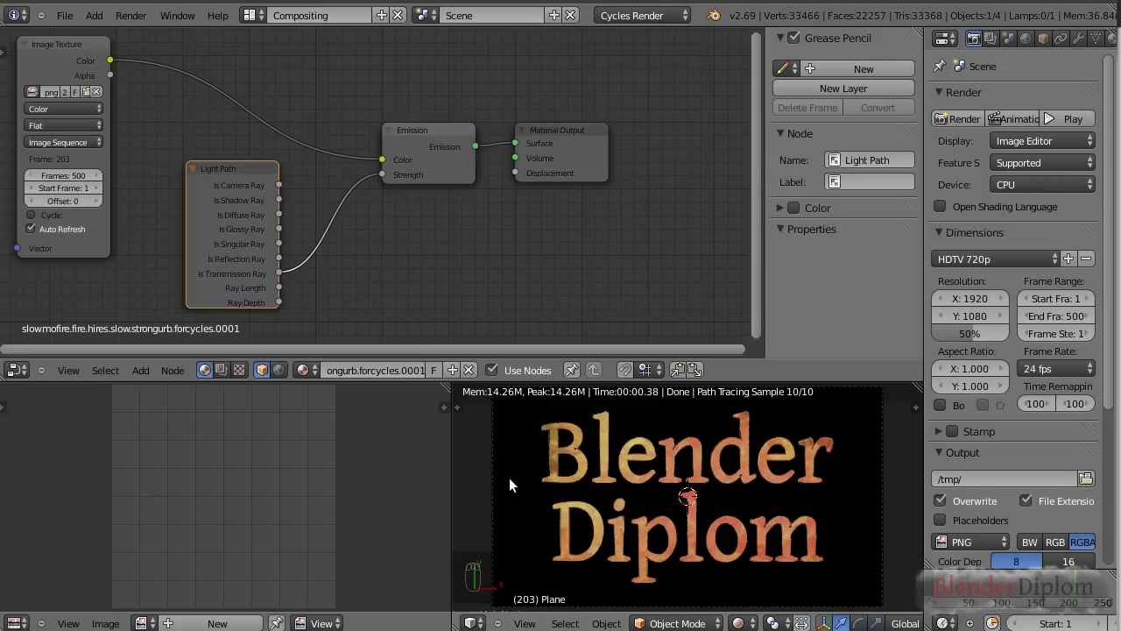
Step: Set the text material's Glass BSDF color to pure white, RGB 1.000
right_click(692, 541)
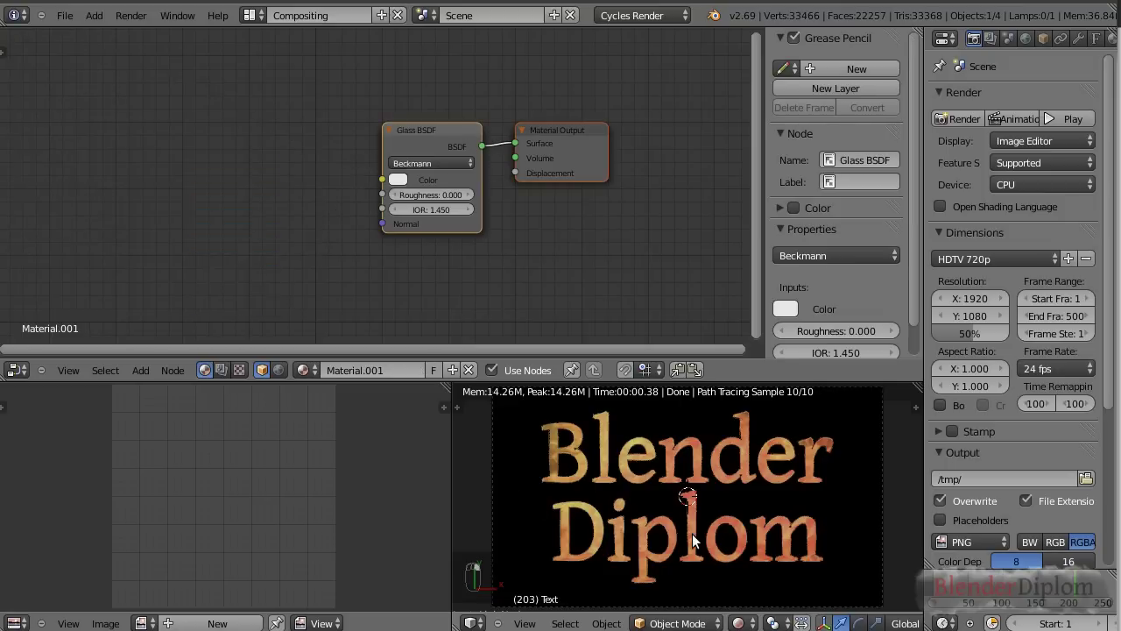
click(398, 180)
drag(502, 202, 502, 174)
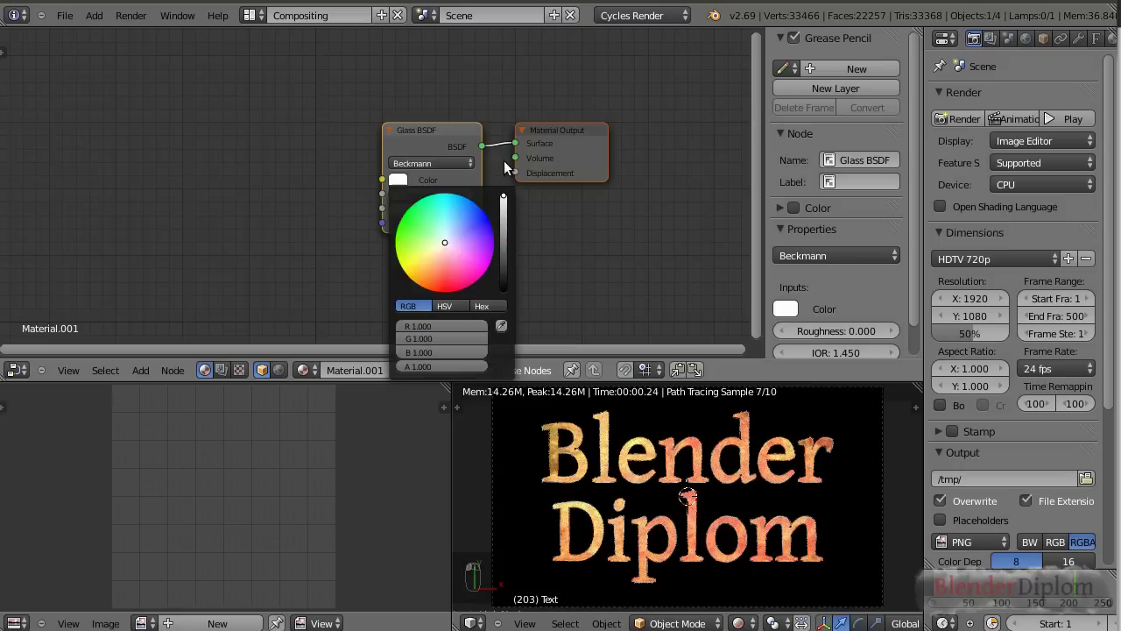
Step: Set the text material's Glass BSDF IOR to 0 and check the letter edges close up
scroll(725, 491, up, 7)
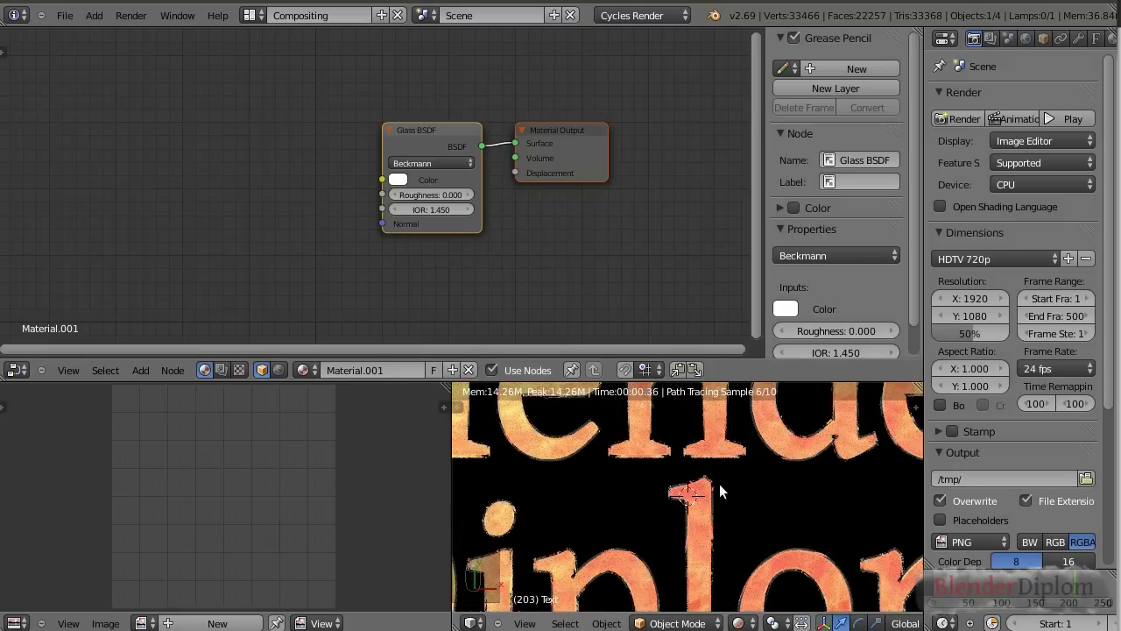
shift+middle_drag(732, 490, 673, 579)
scroll(700, 540, up, 5)
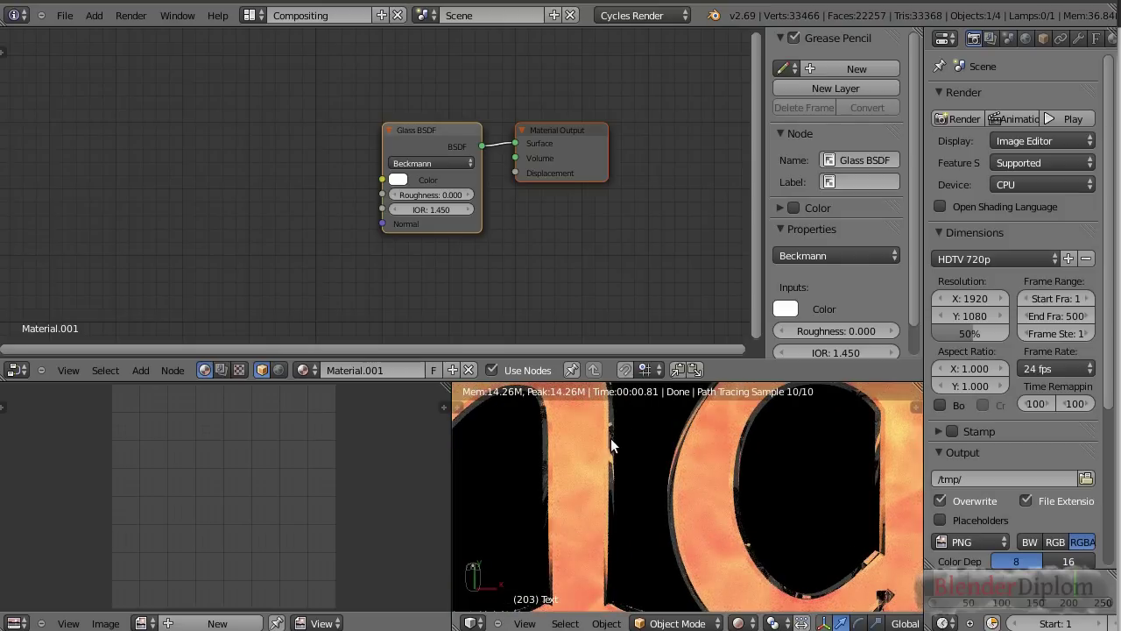
shift+middle_drag(706, 526, 819, 538)
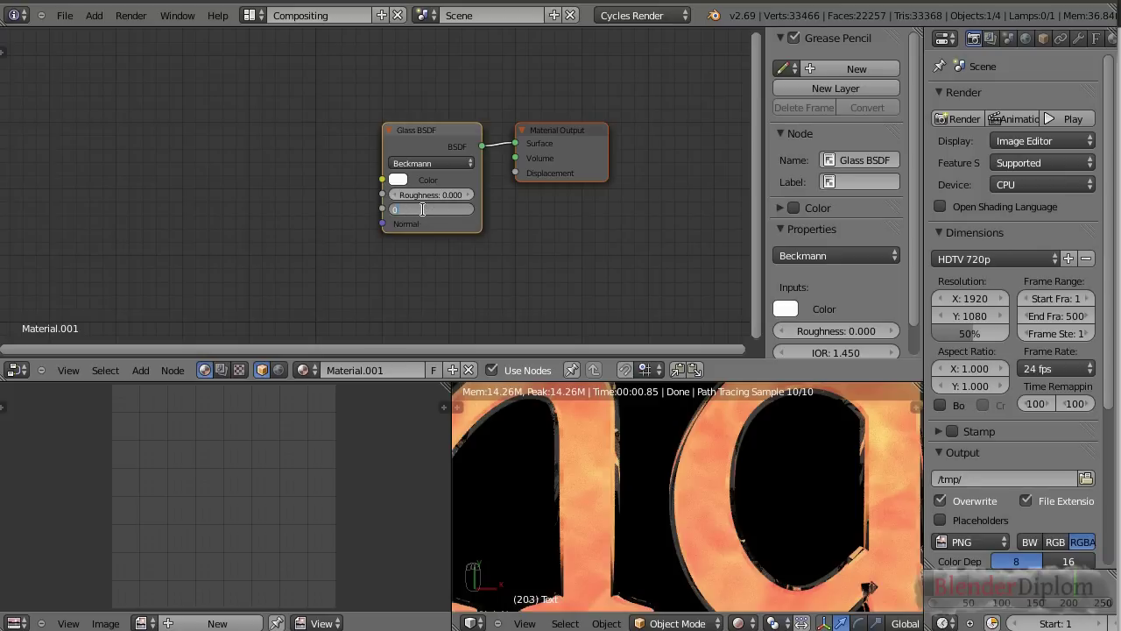
key(Return)
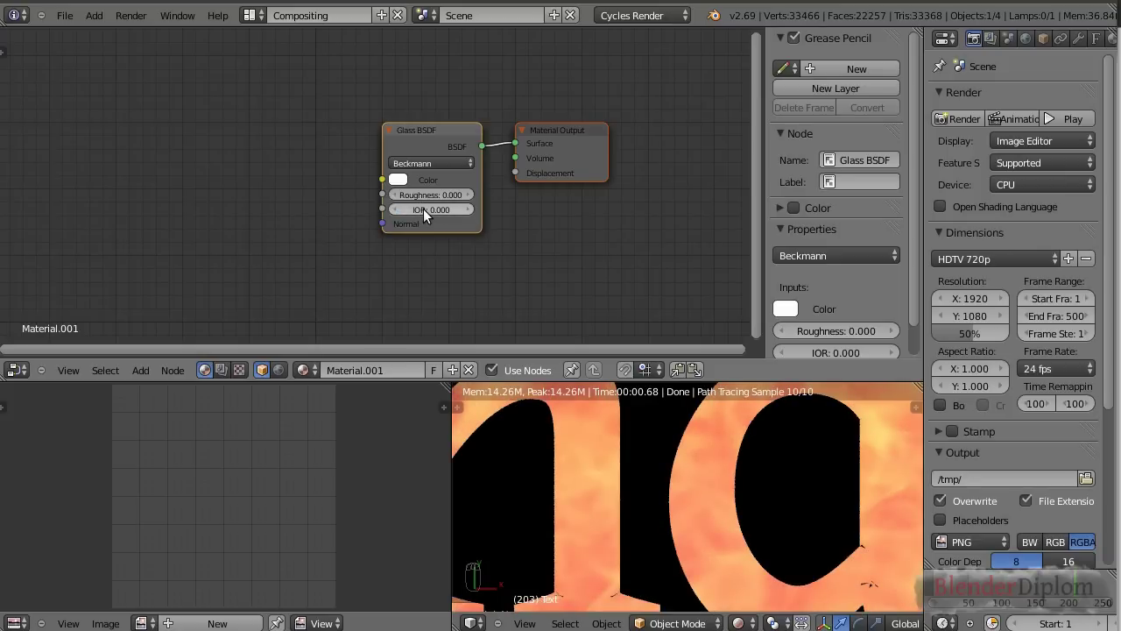
middle_drag(737, 482, 743, 547)
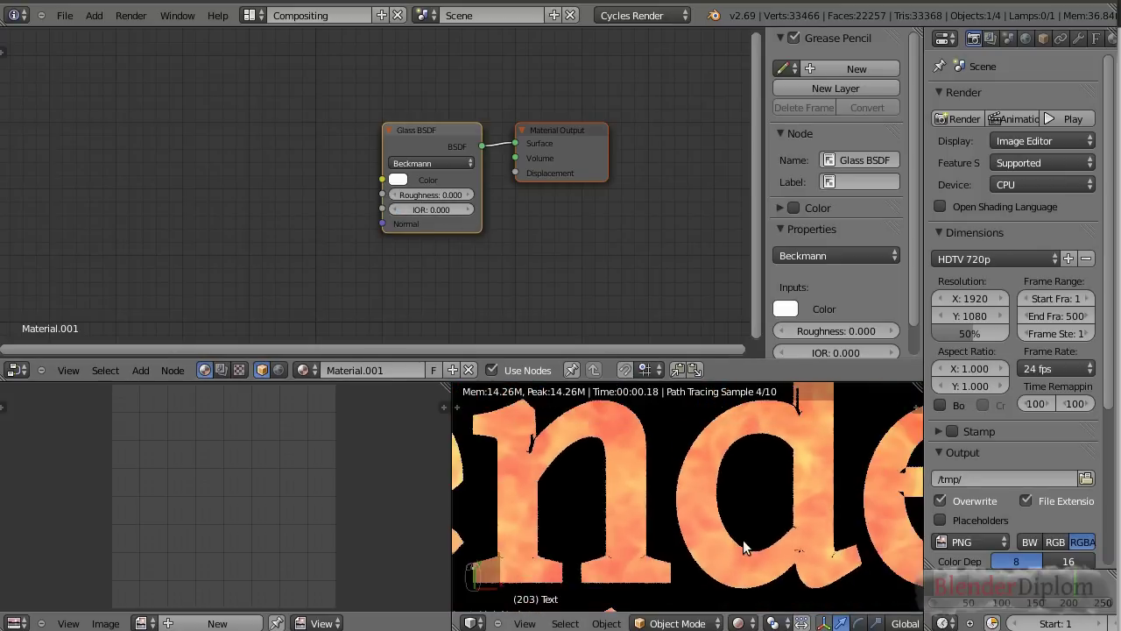
scroll(743, 544, down, 3)
scroll(782, 523, up, 4)
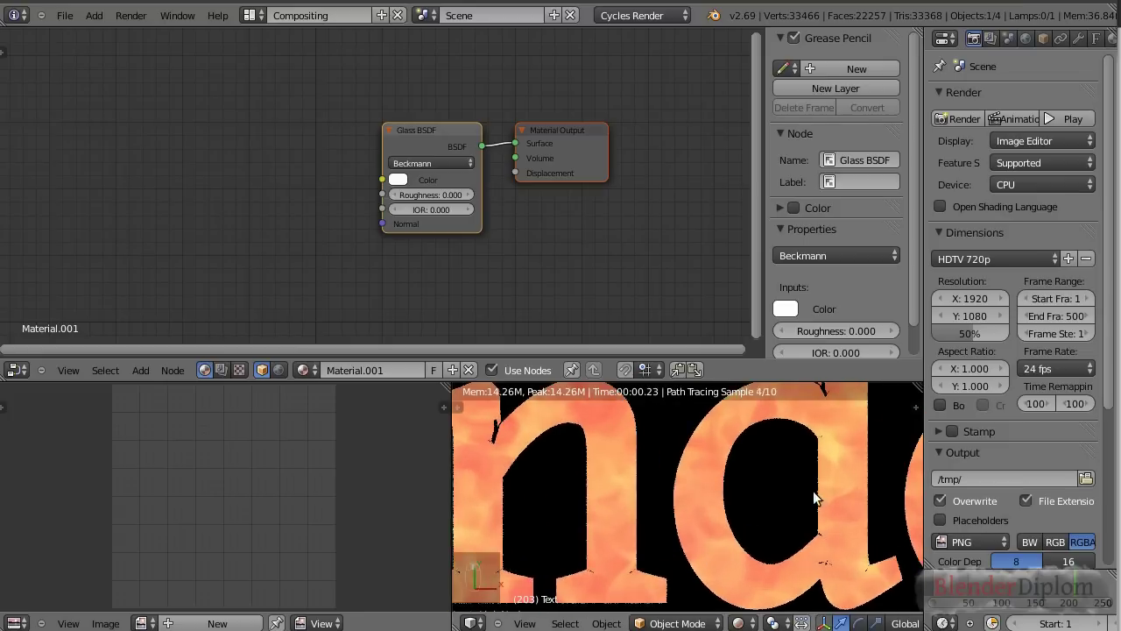
Step: Reselect the Blender Diplom text and reduce its geometry Offset to 0.000
shift+middle_drag(814, 497, 621, 530)
right_click(621, 530)
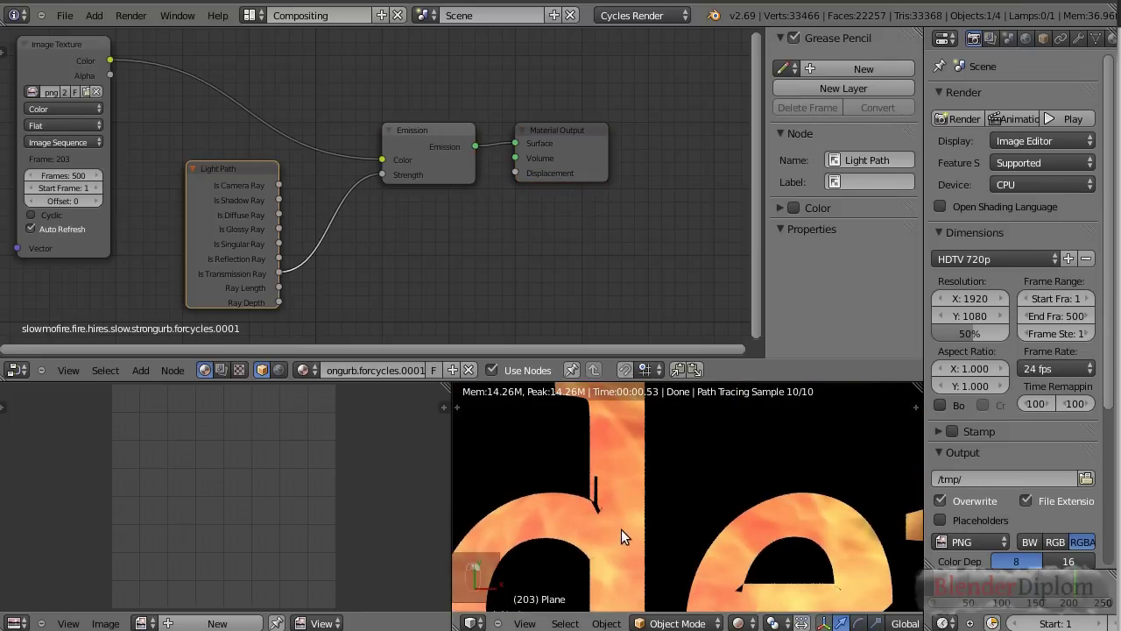
right_click(625, 526)
click(1097, 39)
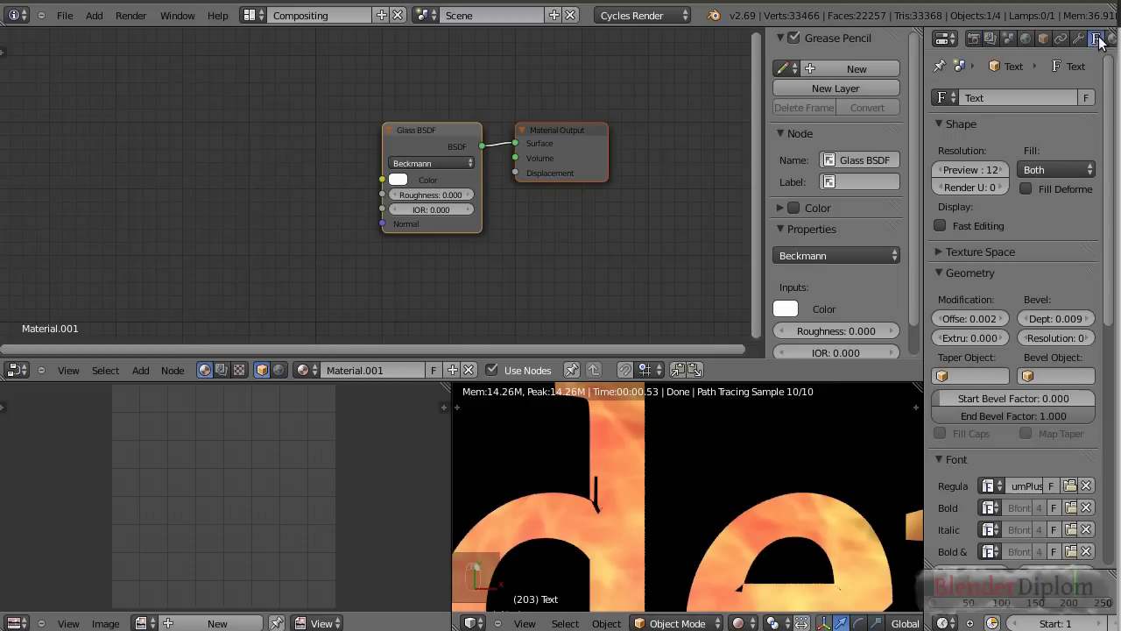
click(943, 321)
click(943, 320)
Step: Lower the text's Bevel Depth to 0.001
click(1030, 319)
click(1029, 319)
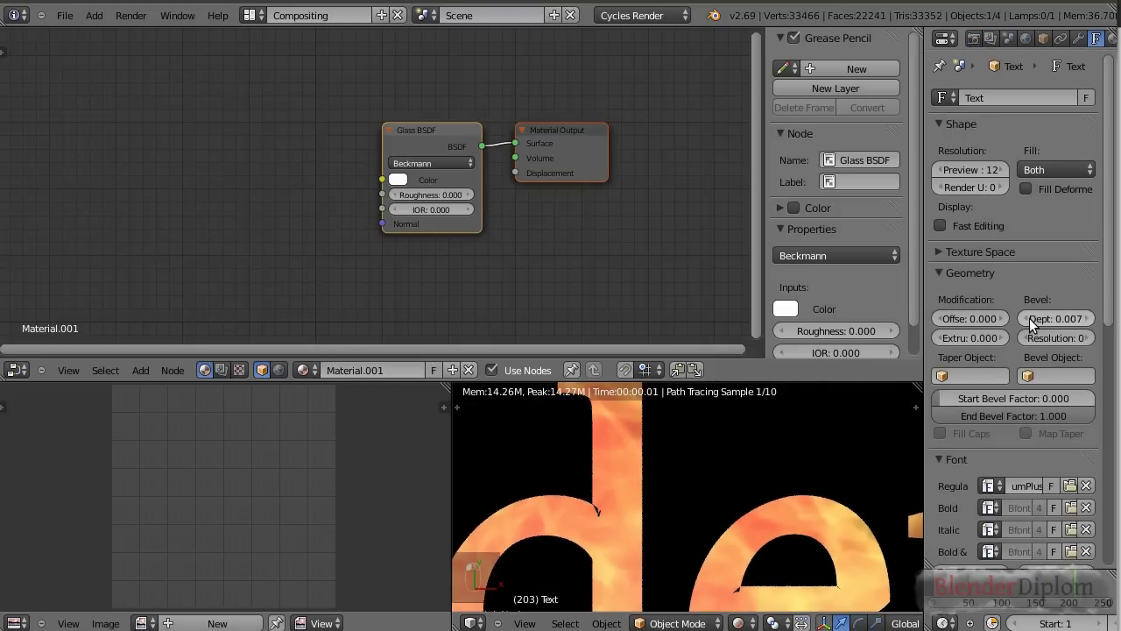
click(1030, 319)
click(1030, 319)
click(1030, 318)
click(1029, 318)
click(1030, 317)
click(1030, 317)
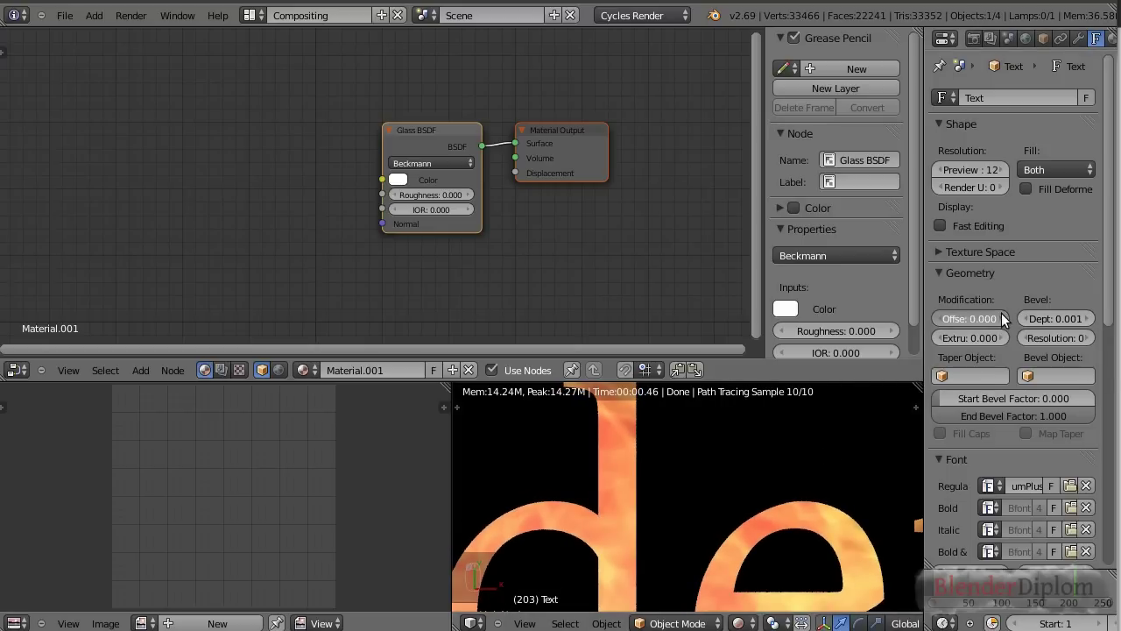
Step: Try raising the text's Offset to 0.004 and return it to 0.000
click(1002, 313)
click(1001, 314)
click(1001, 314)
click(1001, 313)
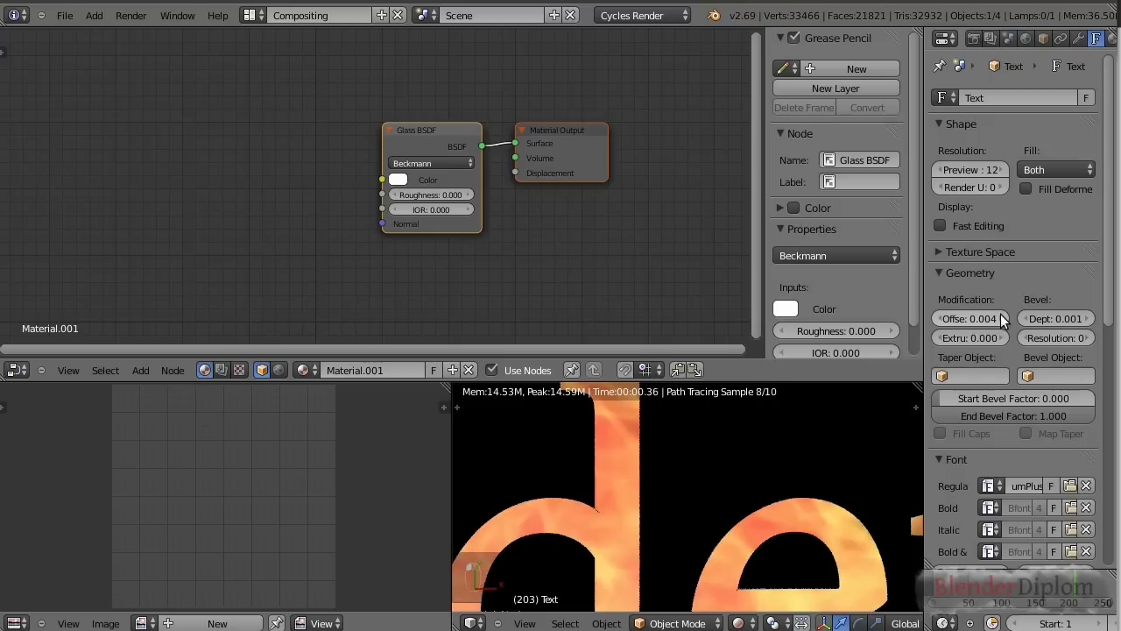
click(941, 318)
click(942, 317)
click(943, 317)
click(943, 318)
Step: Review the whole rendered text in the camera frame and scrub back to frame 79 to check the fire
scroll(665, 516, down, 5)
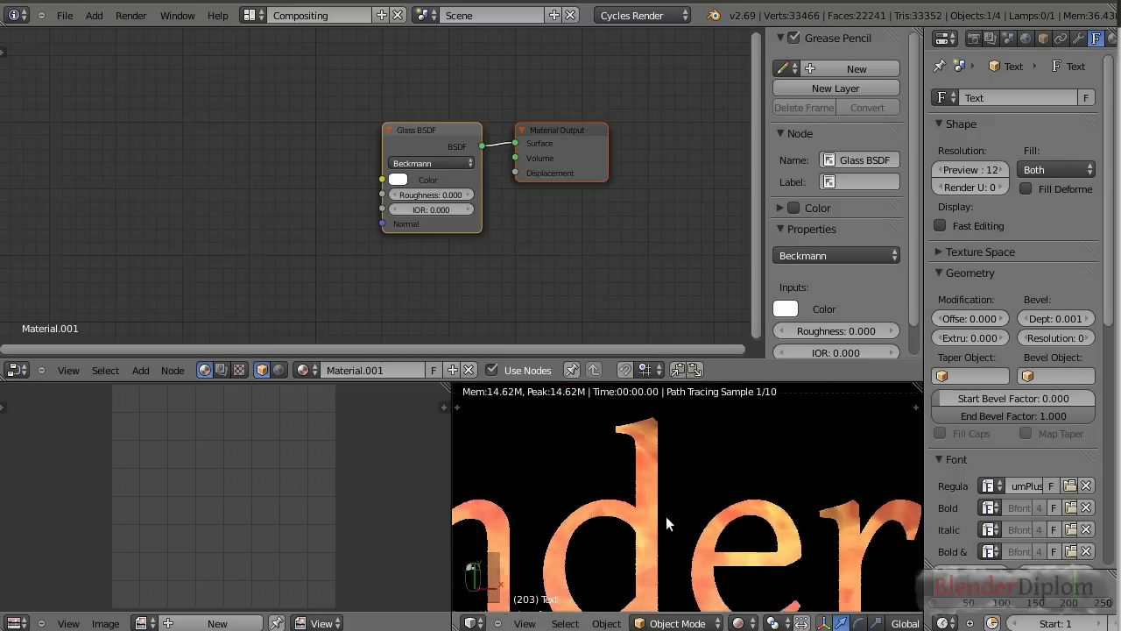
scroll(655, 545, down, 2)
scroll(692, 504, down, 1)
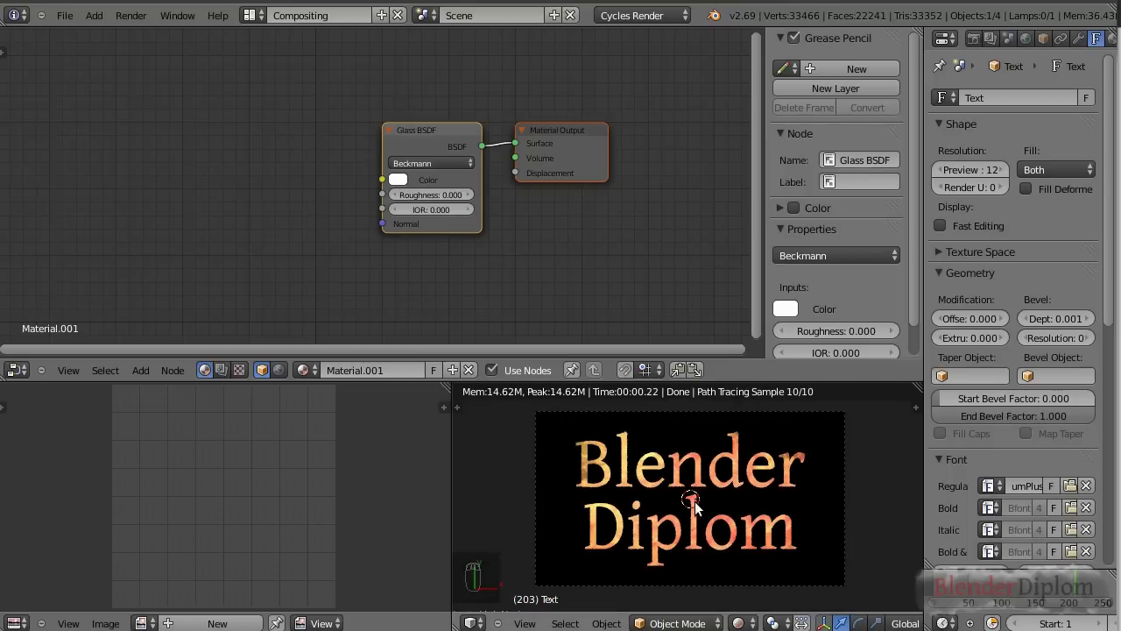
scroll(700, 516, up, 1)
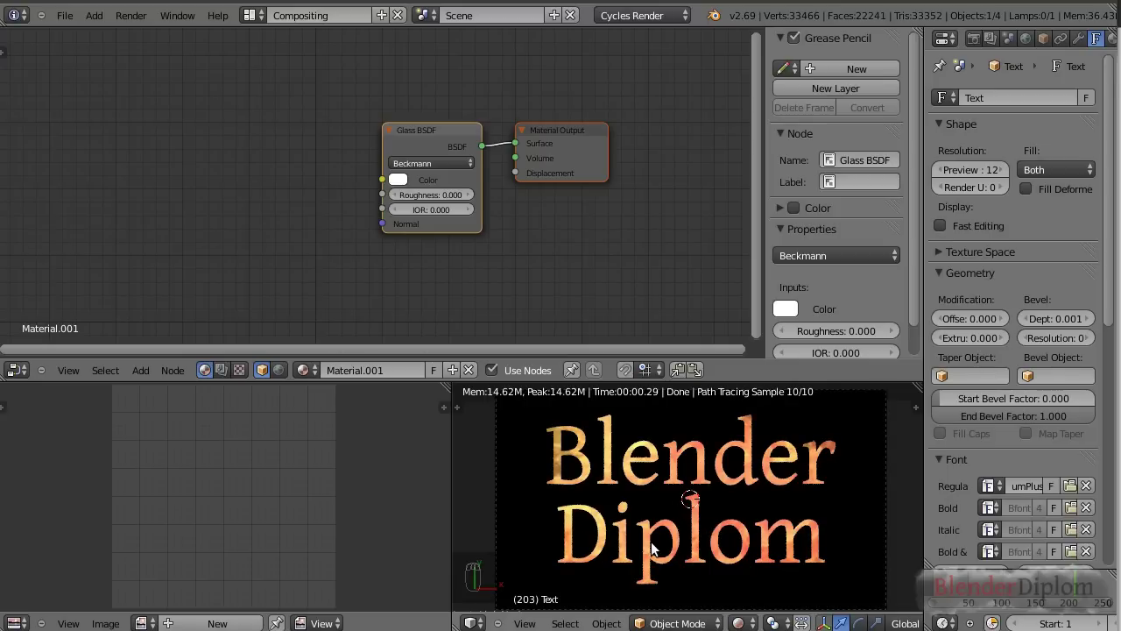
drag(1064, 595, 920, 592)
scroll(755, 552, down, 3)
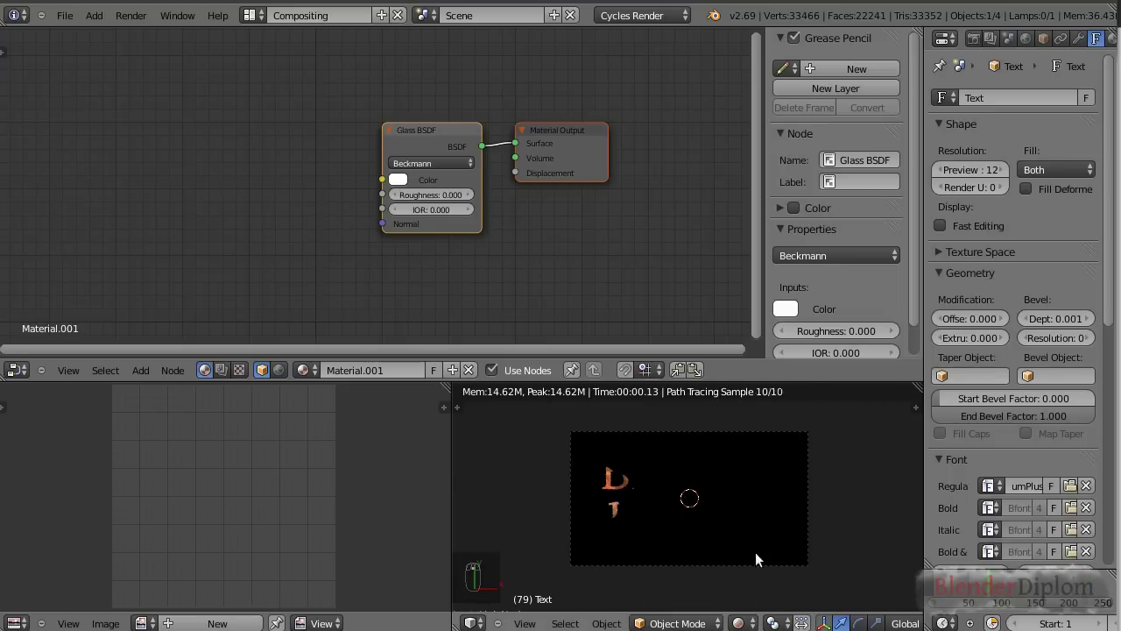
Step: Rotate the fire plane a quarter turn to upright and unlink Light Path from its Emission Strength
right_click(796, 514)
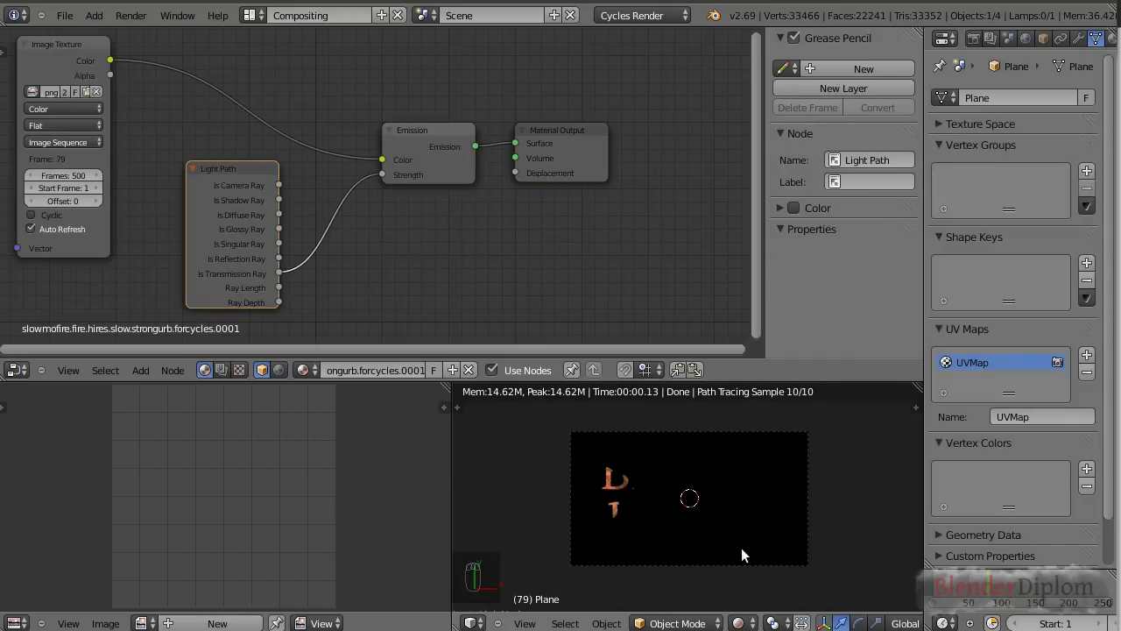
key(r)
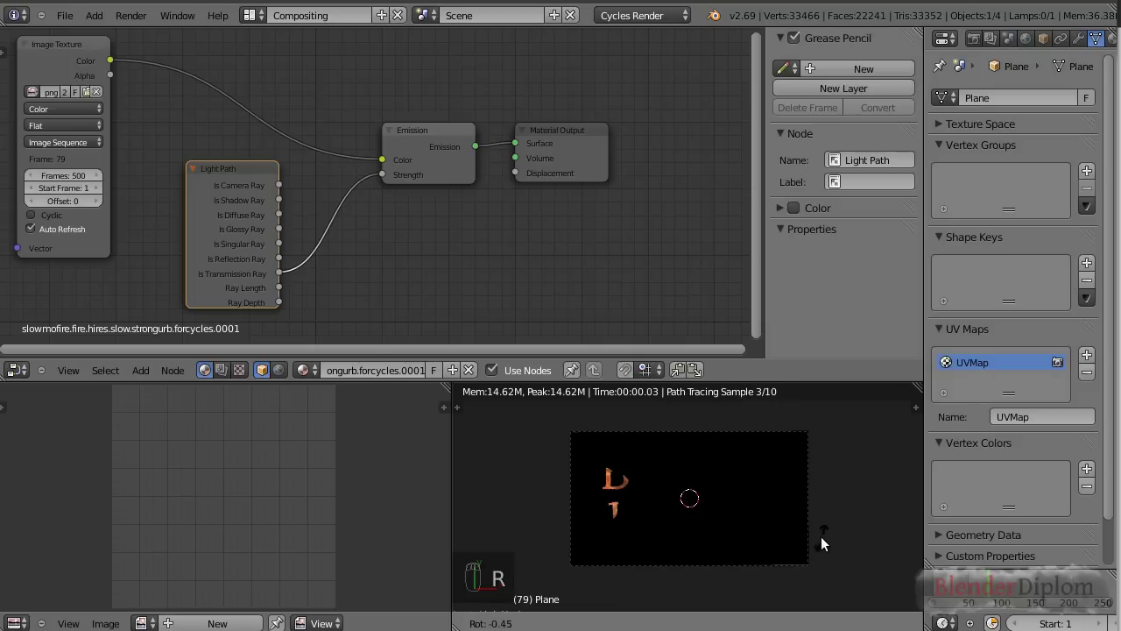
click(706, 439)
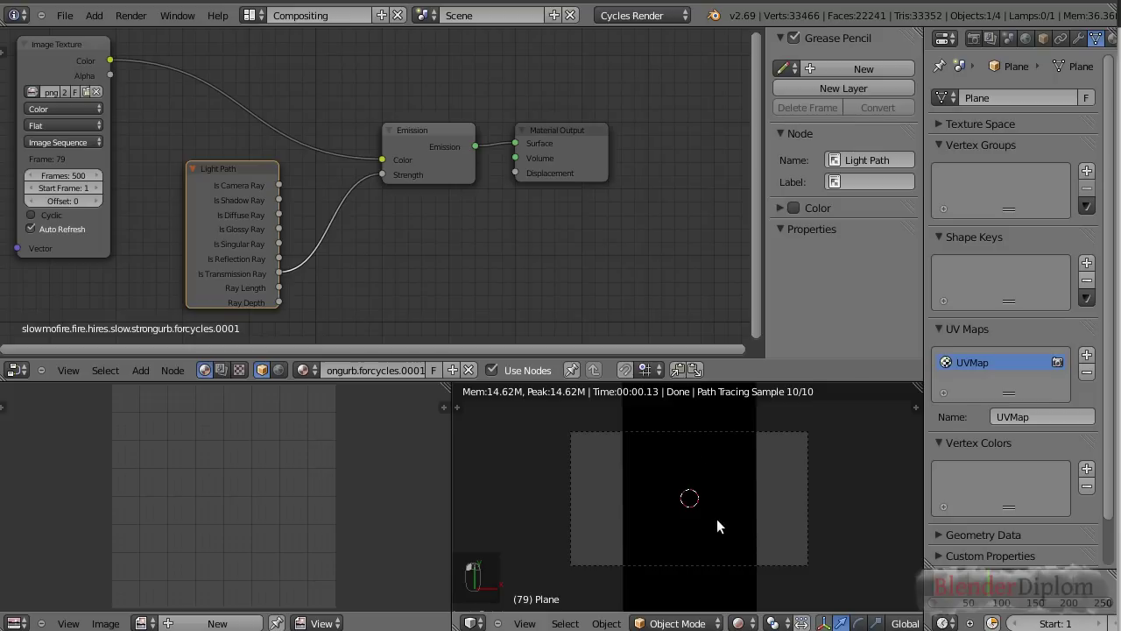
drag(382, 174, 378, 193)
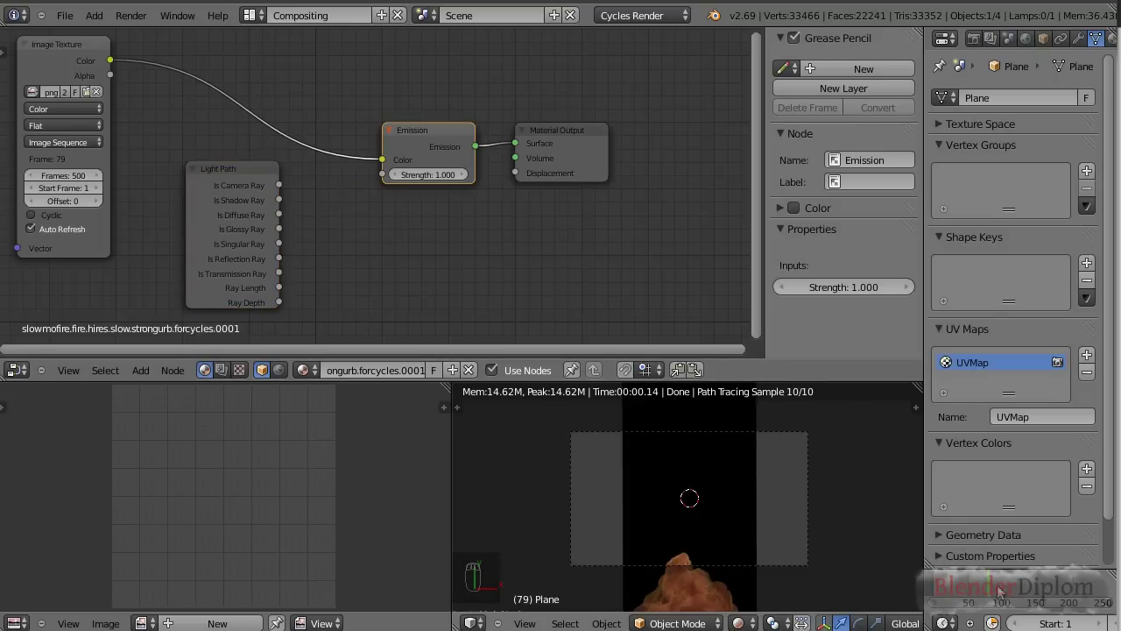
Step: Darken the text material's Glass BSDF color slightly to a light gray
right_click(718, 507)
click(397, 178)
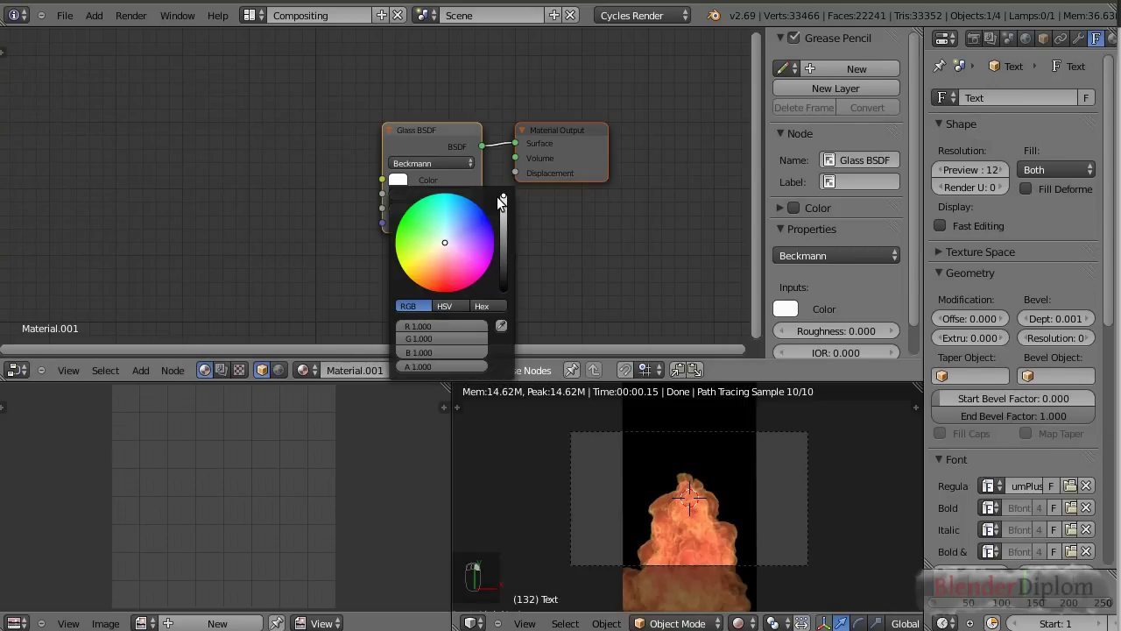
click(504, 207)
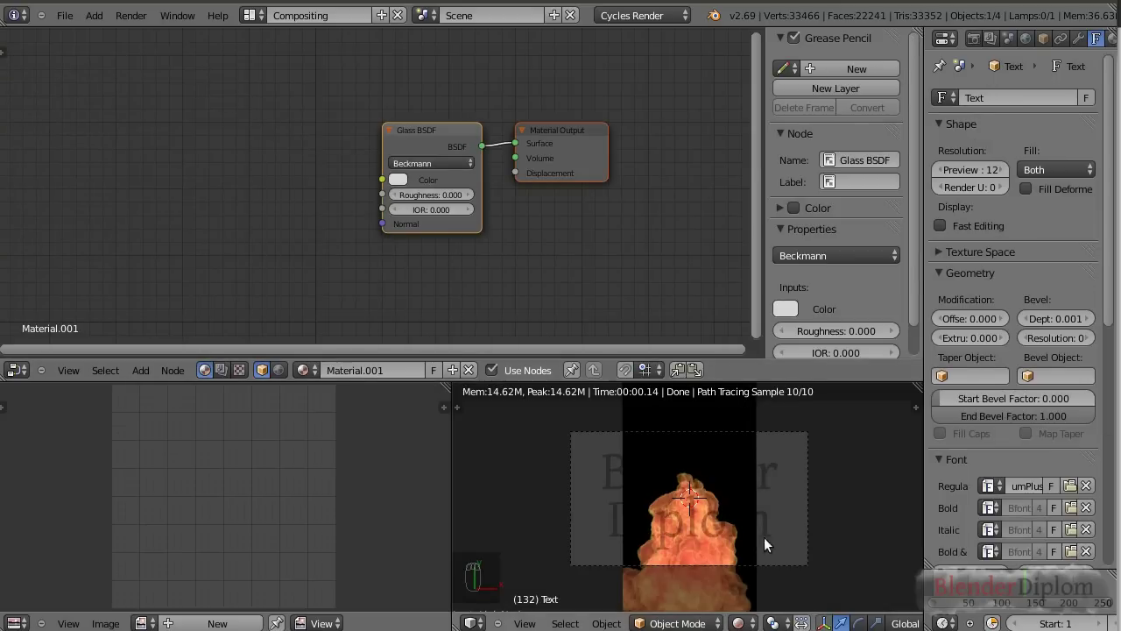
scroll(753, 545, up, 2)
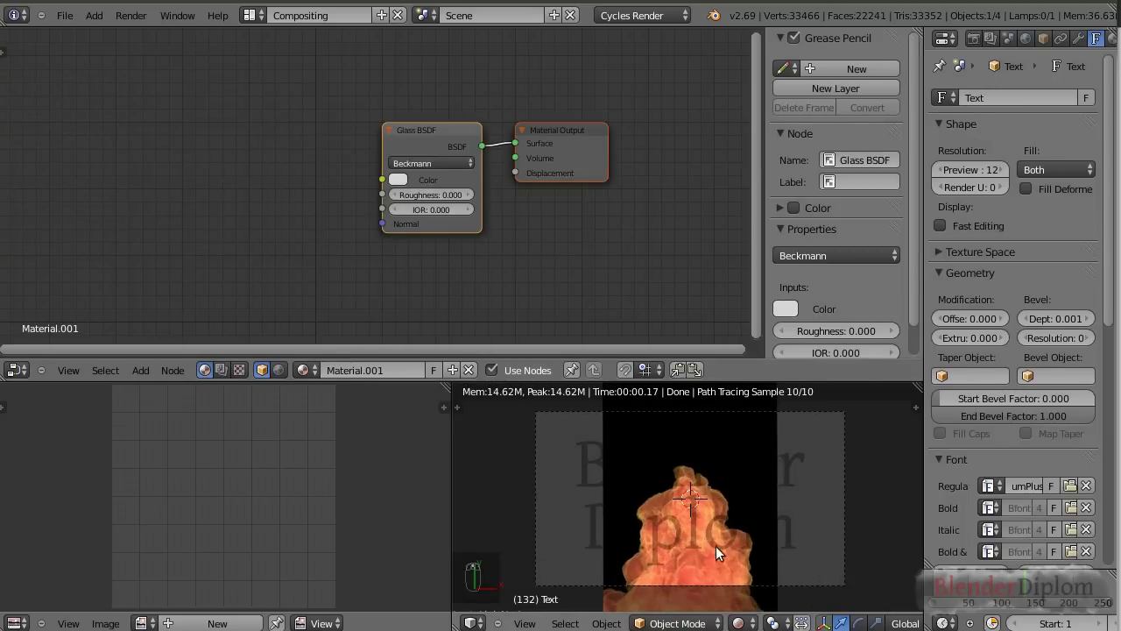
Step: Scale up the fire plane to nearly the camera frame's width and go to frame 206
right_click(760, 567)
scroll(749, 564, down, 4)
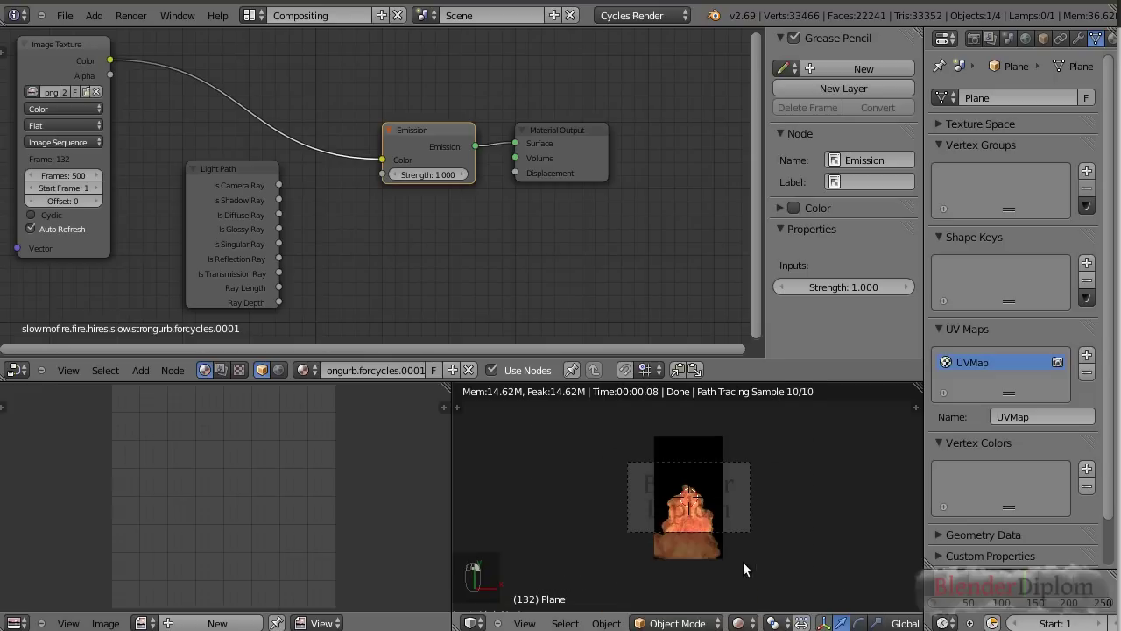
key(s)
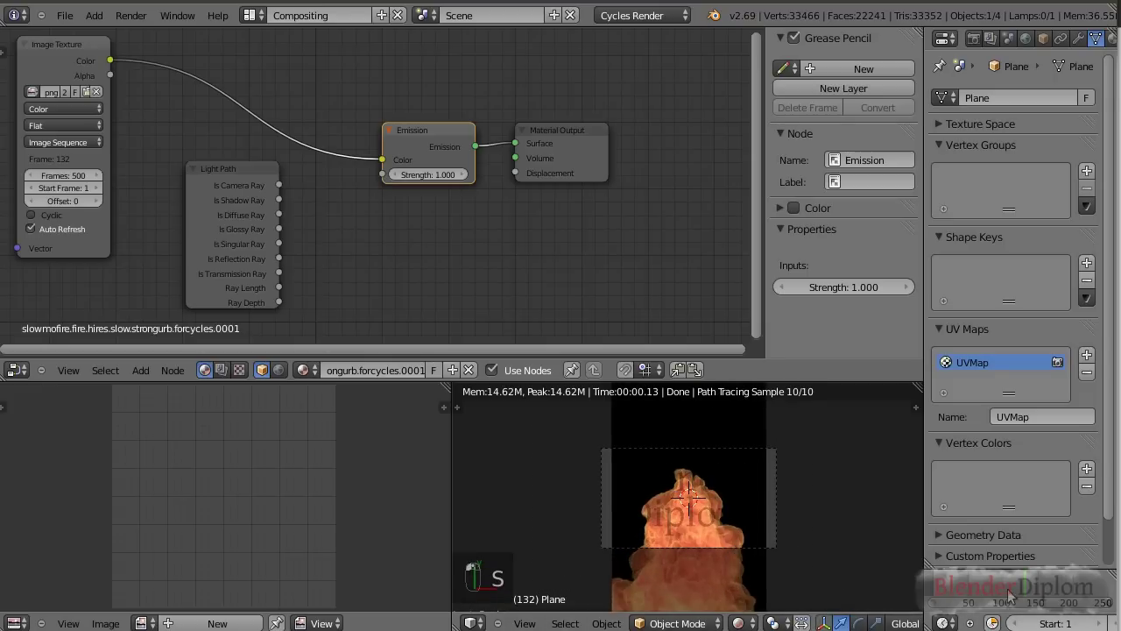
click(1061, 599)
drag(1062, 598, 1078, 599)
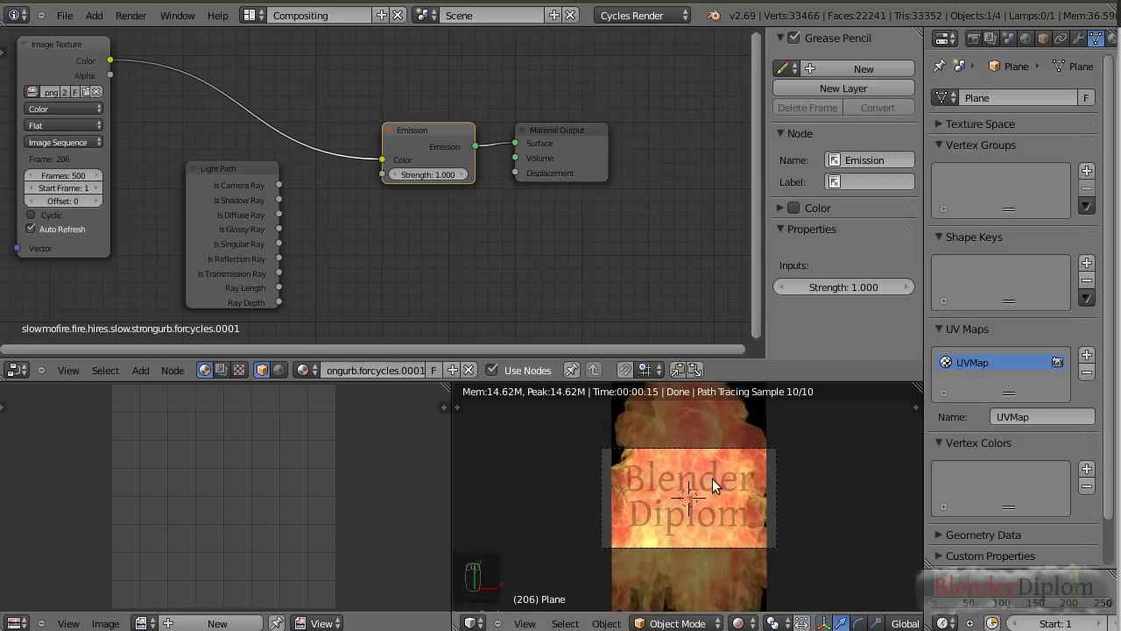
Step: Nudge the fire plane and scale it down by about 0.95 to fit the text's width
key(g)
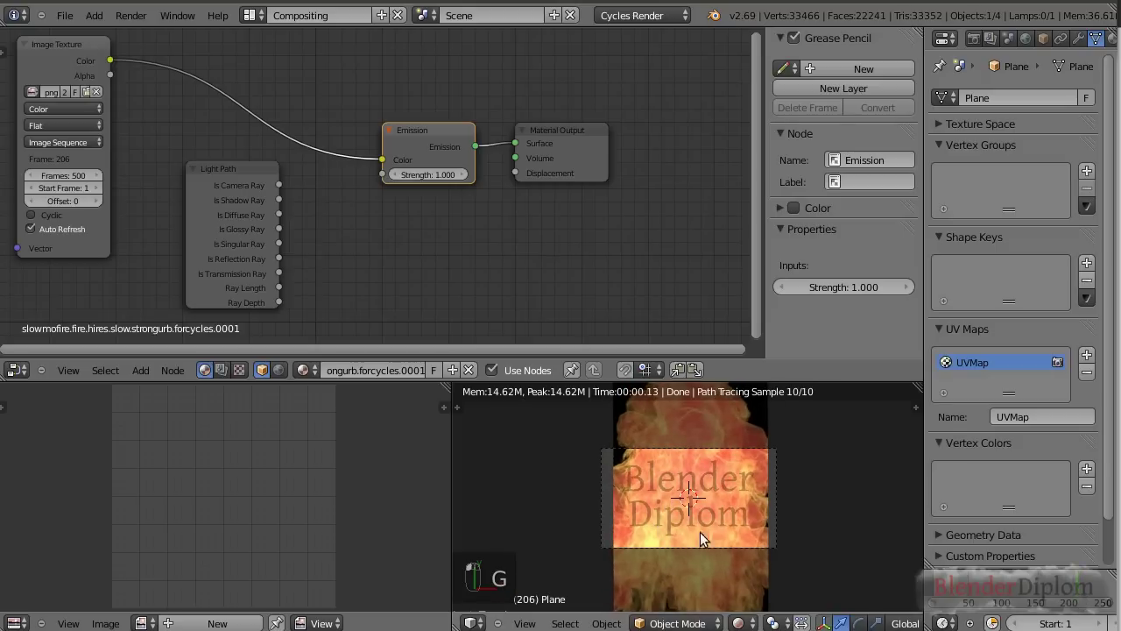
key(s)
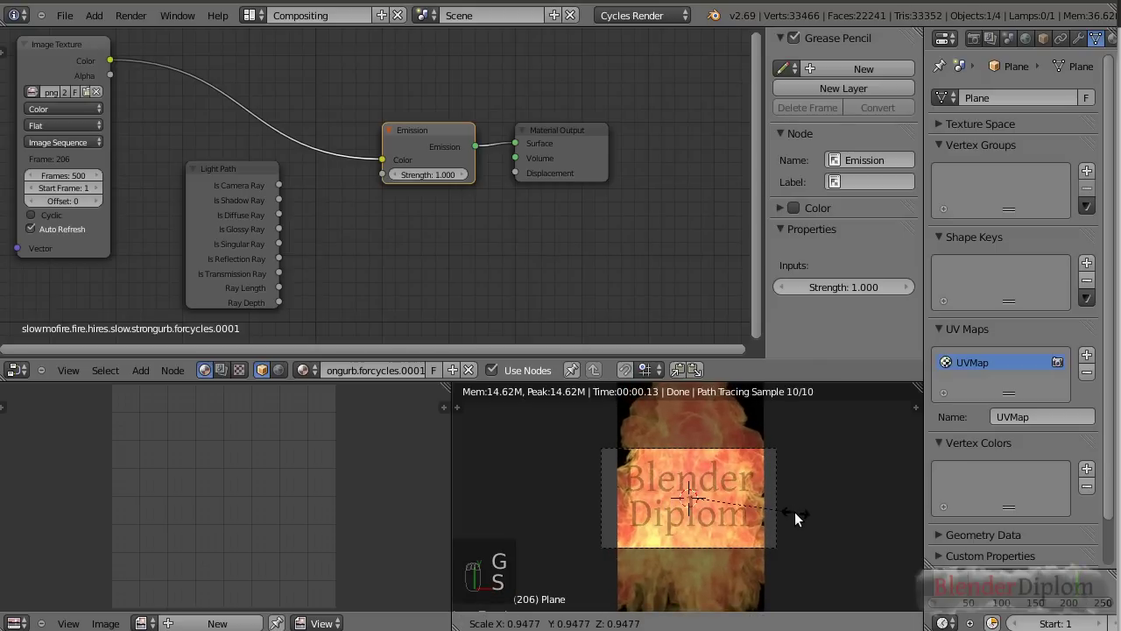
click(794, 512)
key(s)
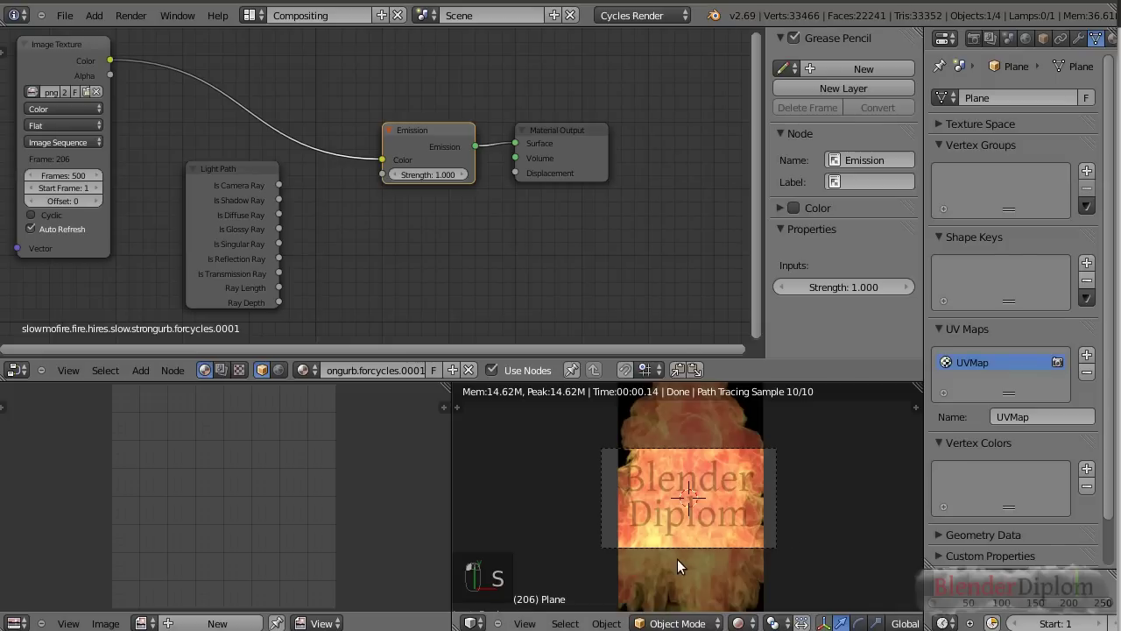
click(720, 559)
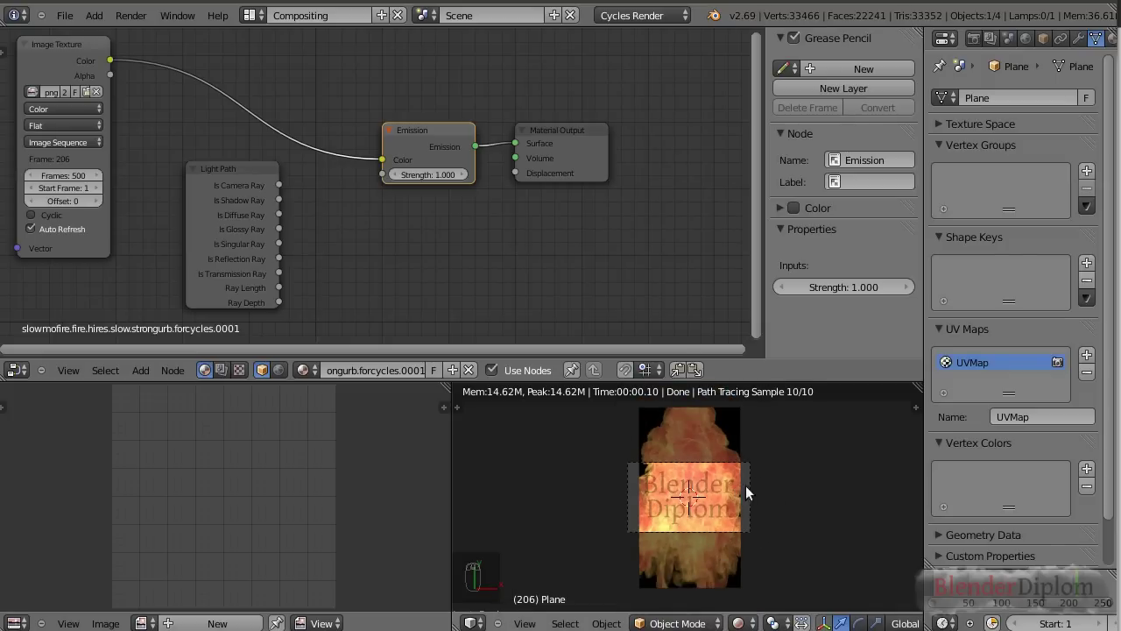
Step: Try enlarging the fire plane to about six times its size behind the text
scroll(730, 544, up, 3)
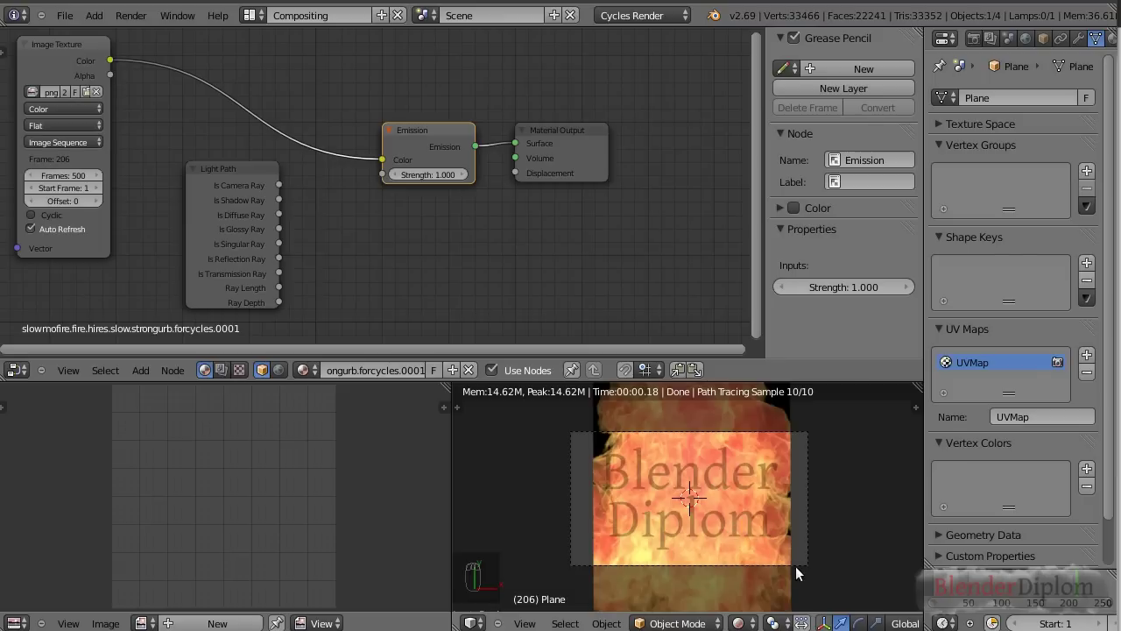
key(g)
scroll(674, 537, down, 4)
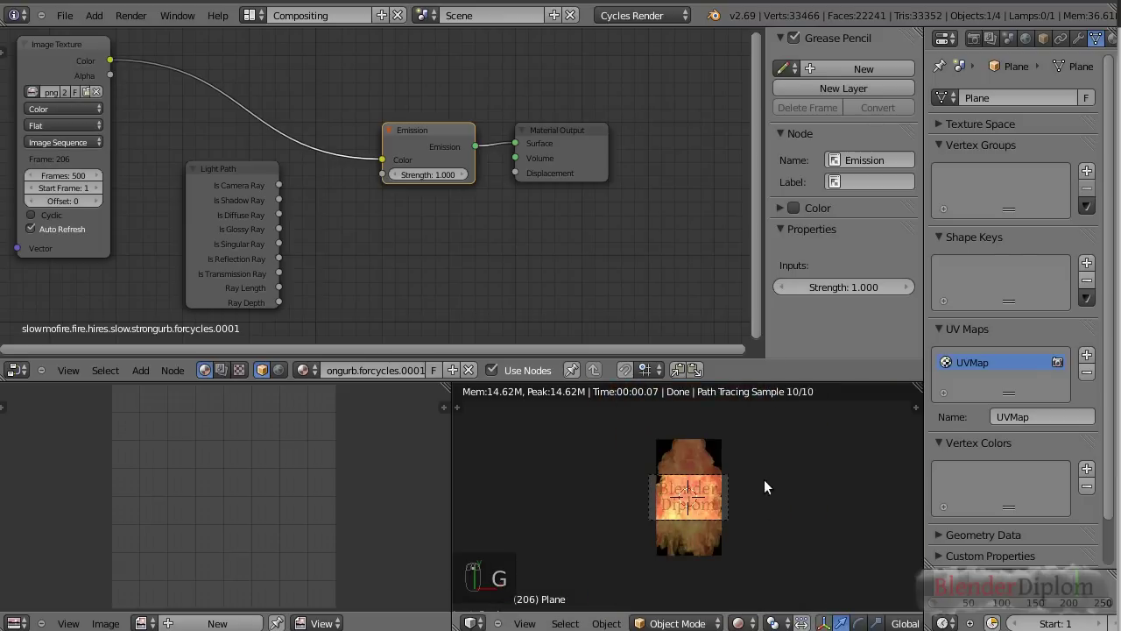
key(r)
right_click(706, 504)
key(s)
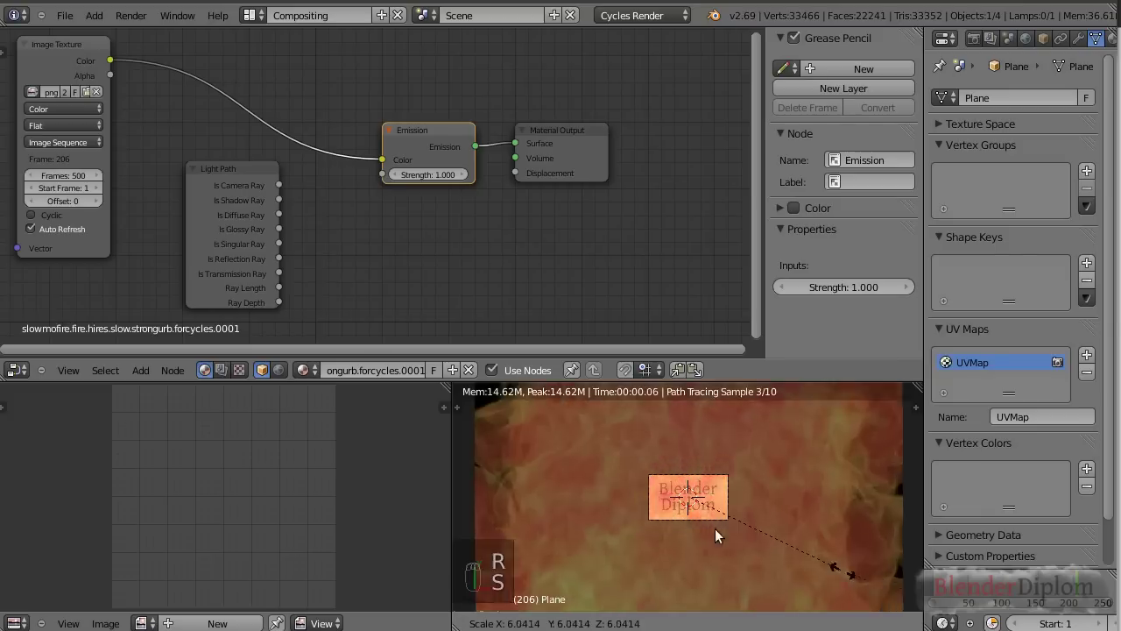
click(777, 480)
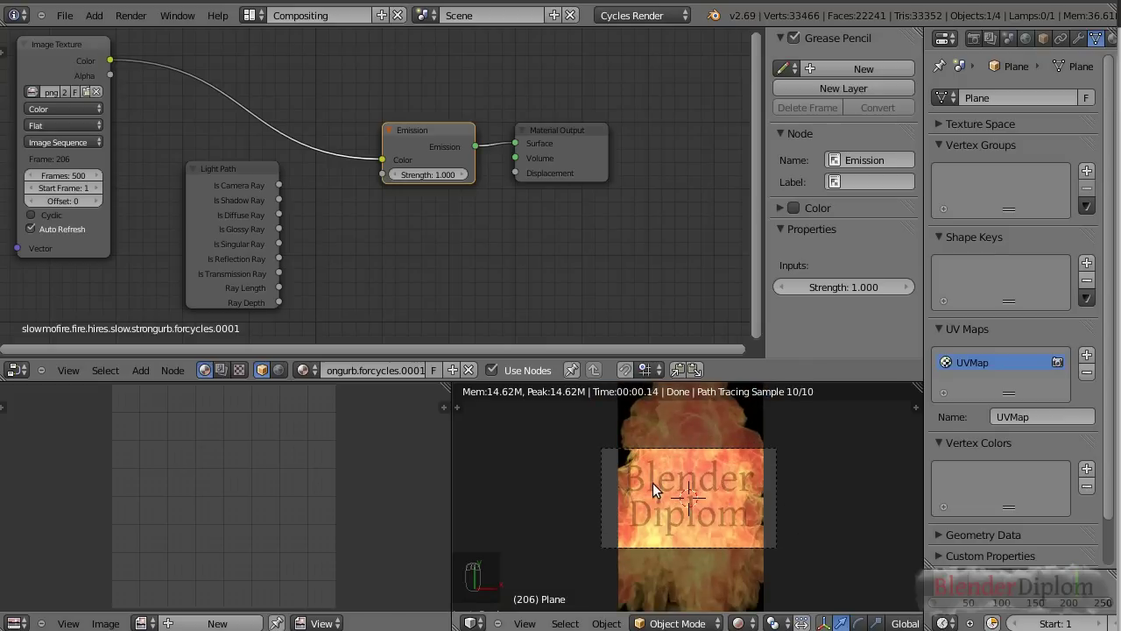
Step: Move the fire plane slightly down and scrub to about frame 31, where the flames start rising
key(g)
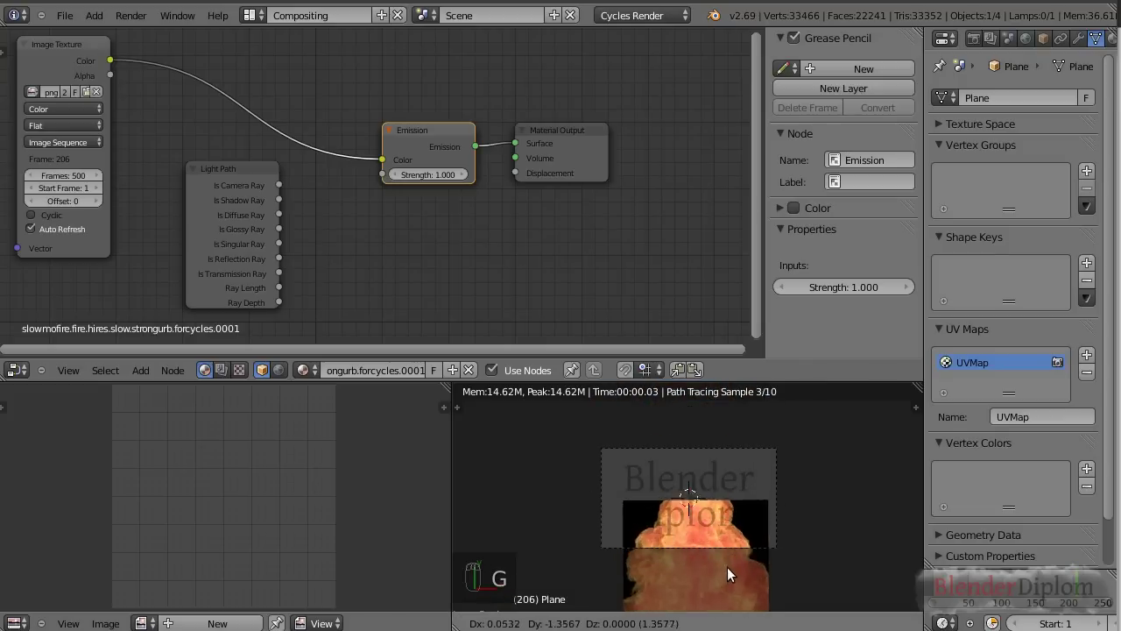
click(716, 460)
click(946, 596)
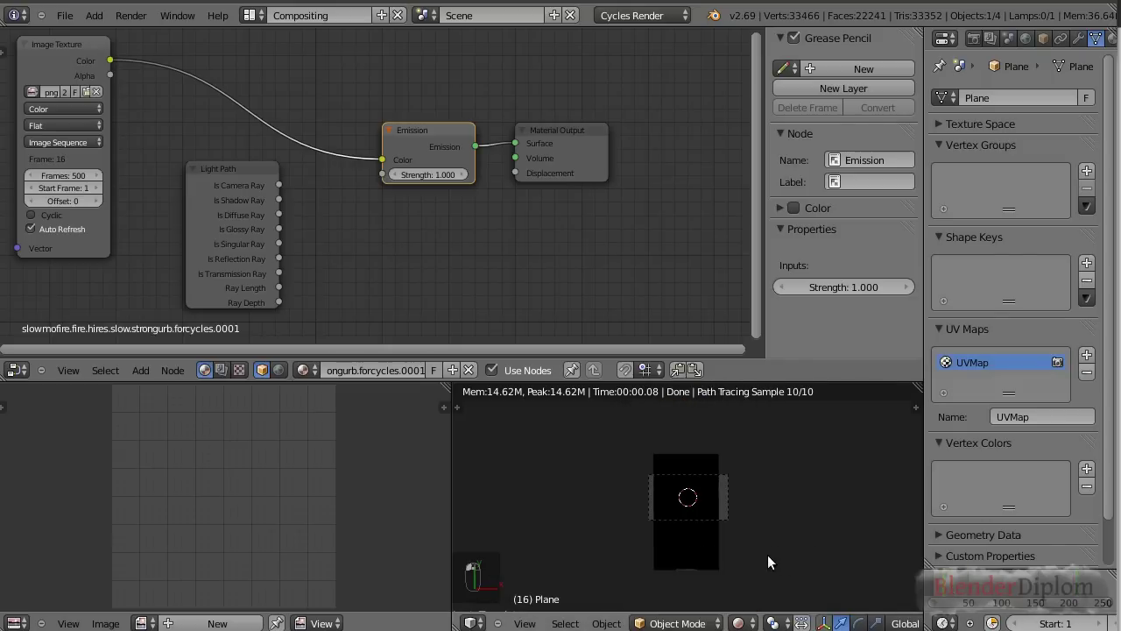
click(956, 596)
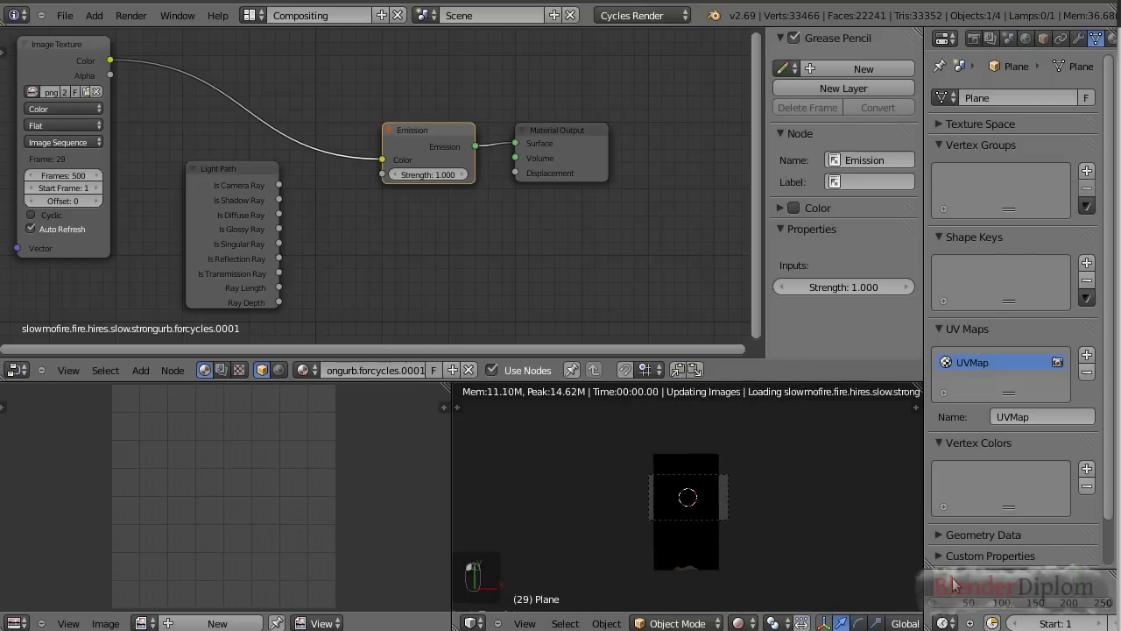
Step: Move the fire plane up until the first flames emerge at the bottom edge of the camera frame
key(g)
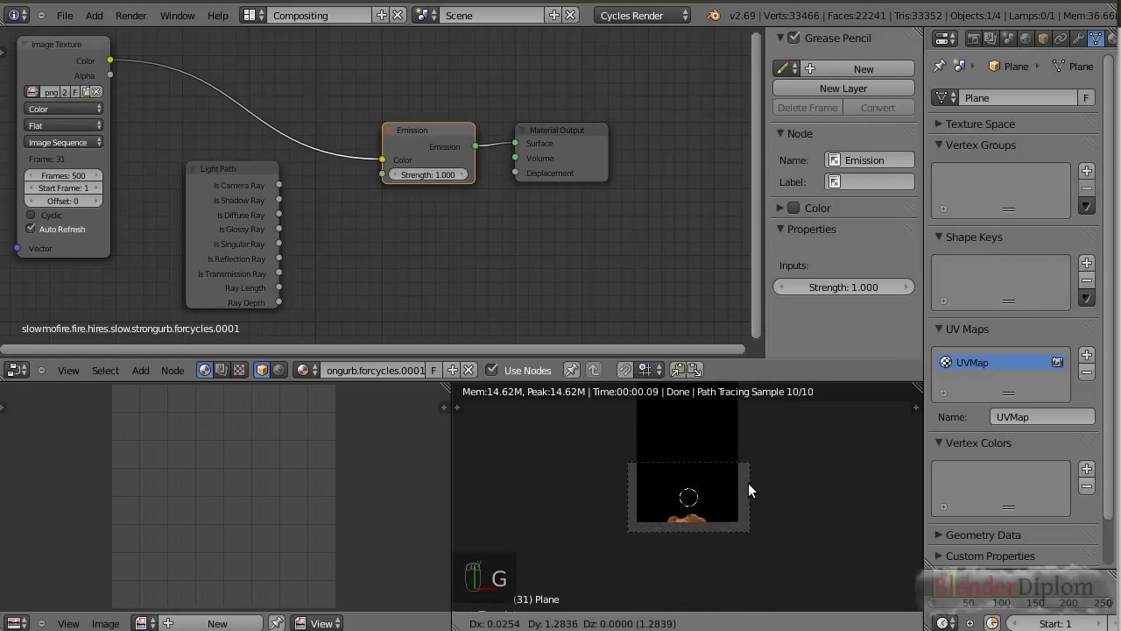
click(748, 493)
scroll(705, 512, up, 5)
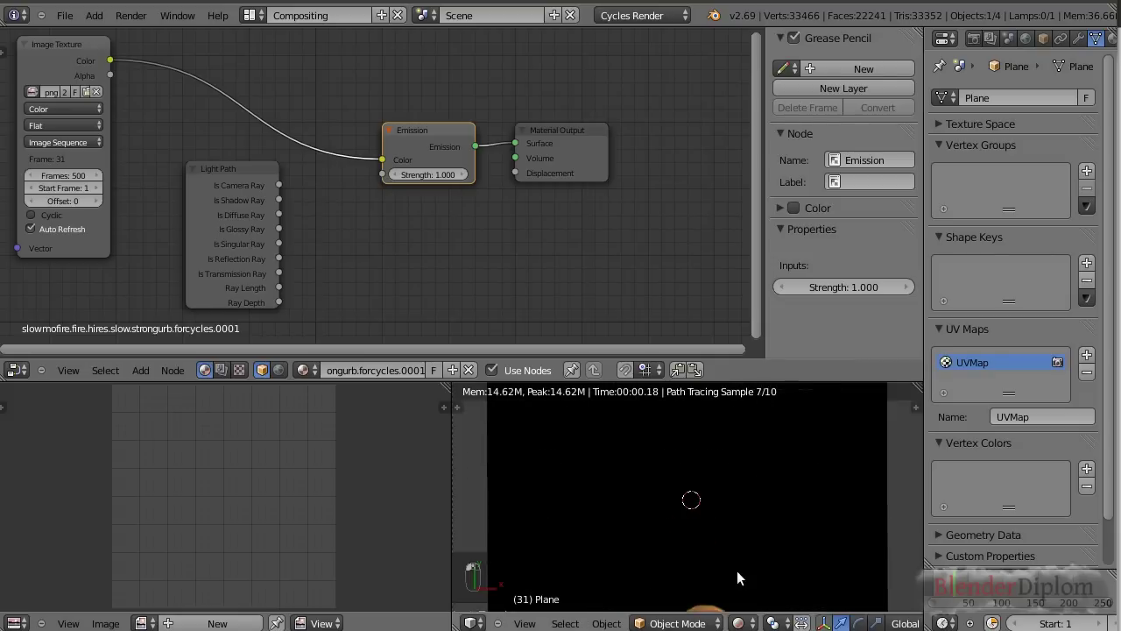
key(g)
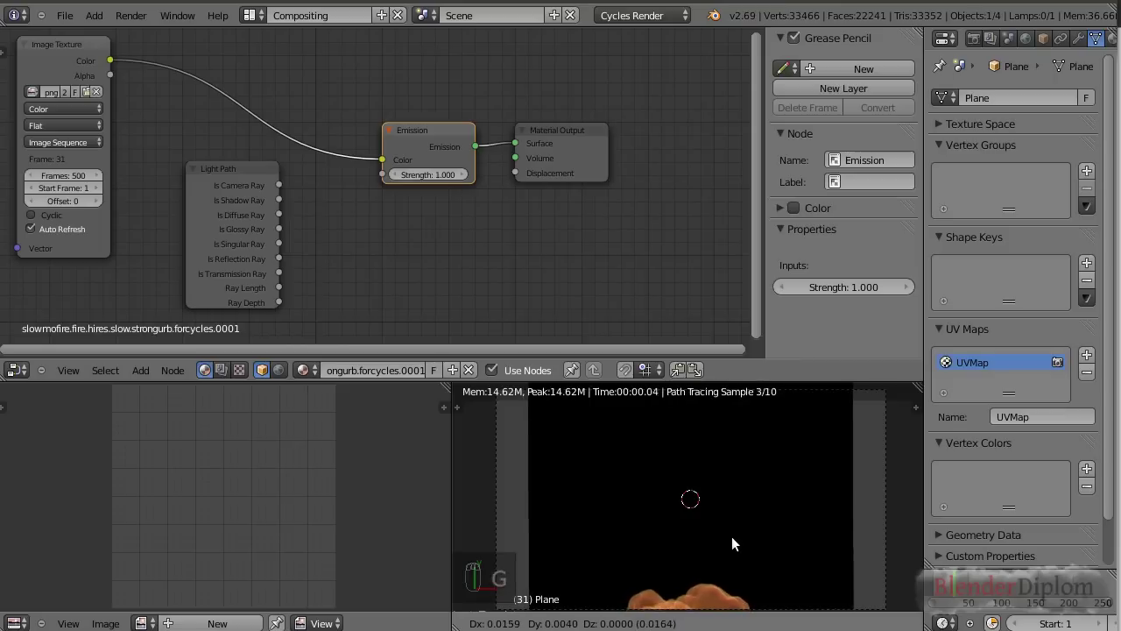
click(731, 537)
scroll(732, 536, down, 3)
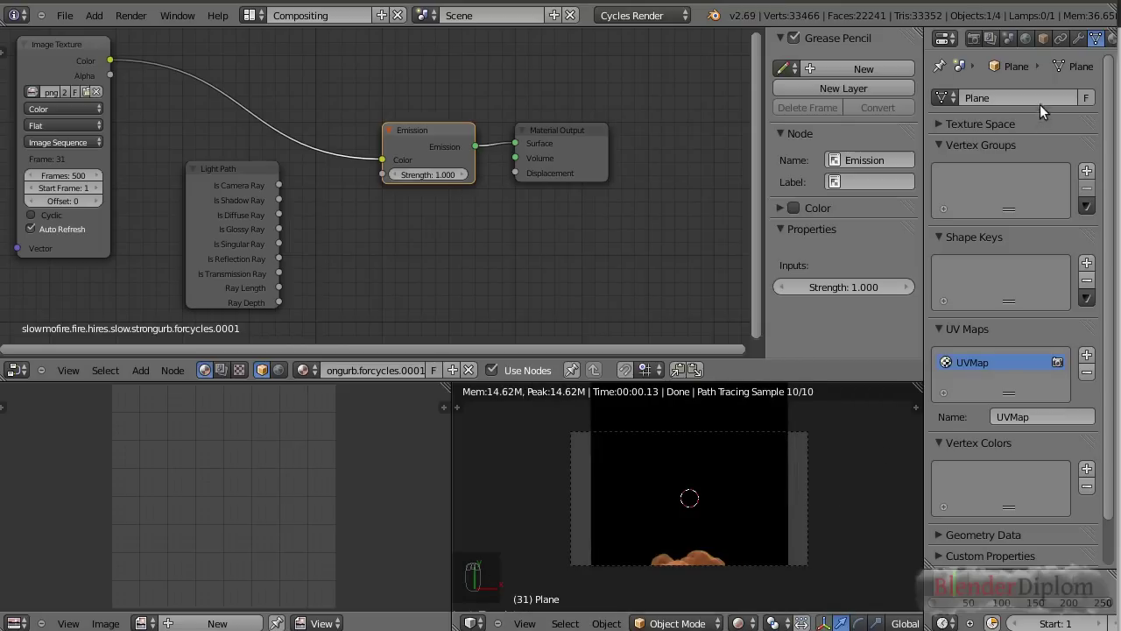
Step: Darken the world background color to pure black
click(1026, 38)
click(1039, 191)
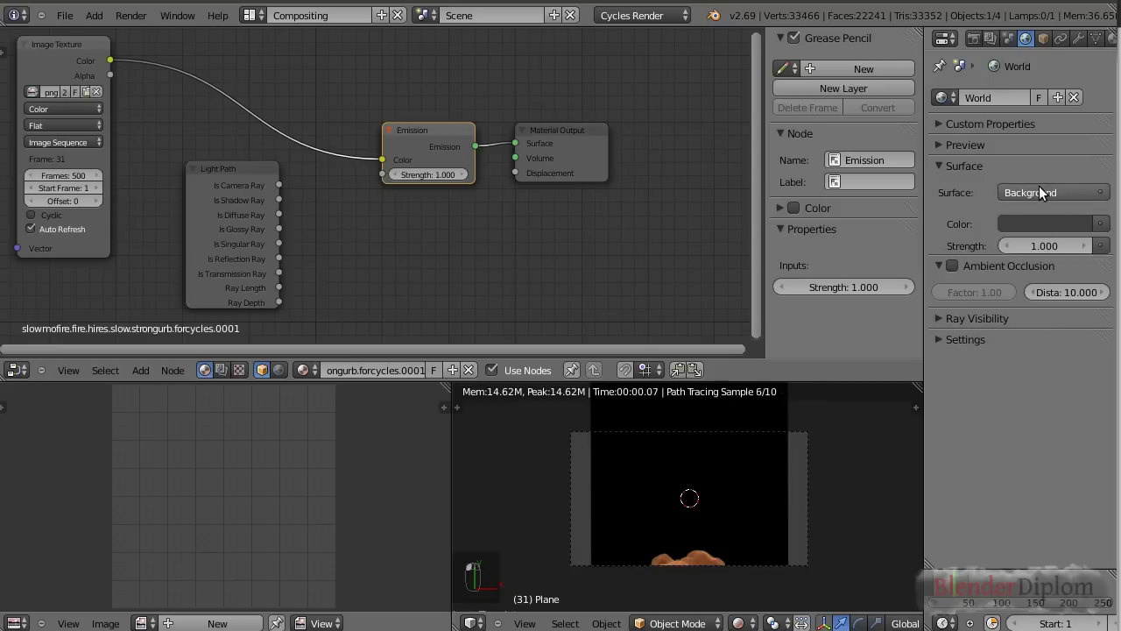
click(1074, 224)
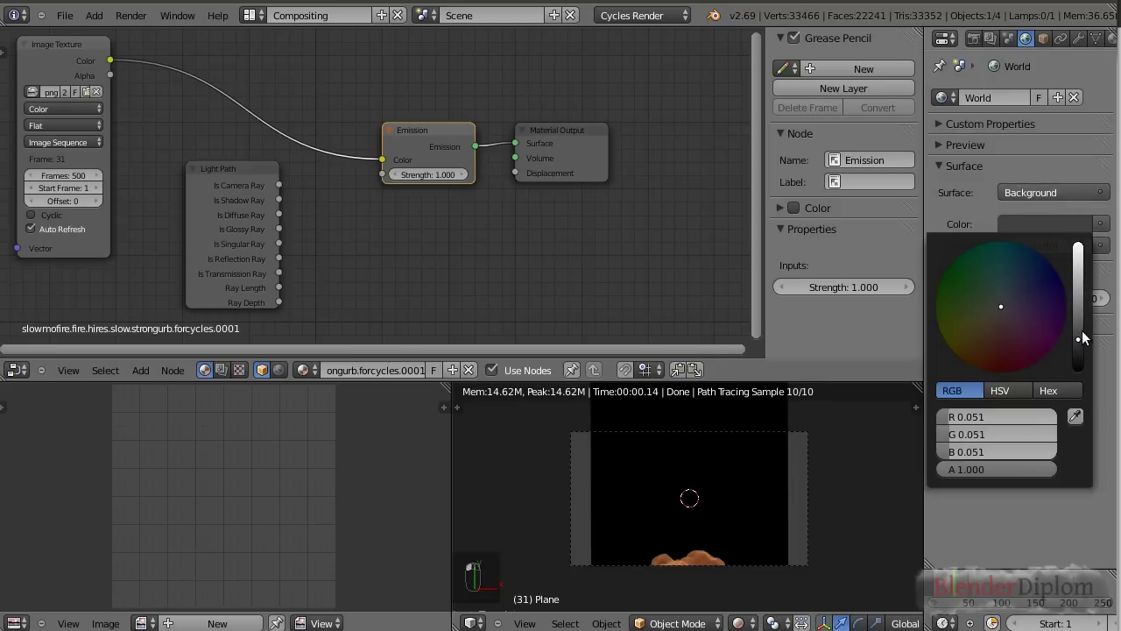
drag(1086, 338, 1086, 369)
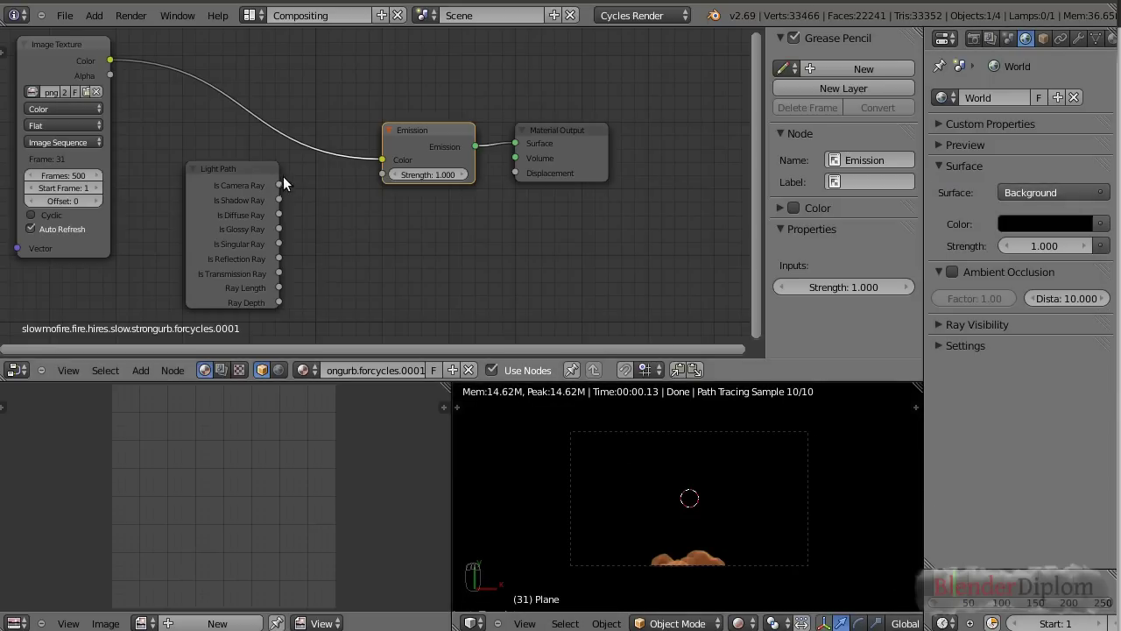
Step: Try Is Camera Ray as the fire's Emission strength, scrub to frame 110, and drive the strength with Is Transmission Ray instead
drag(280, 184, 383, 174)
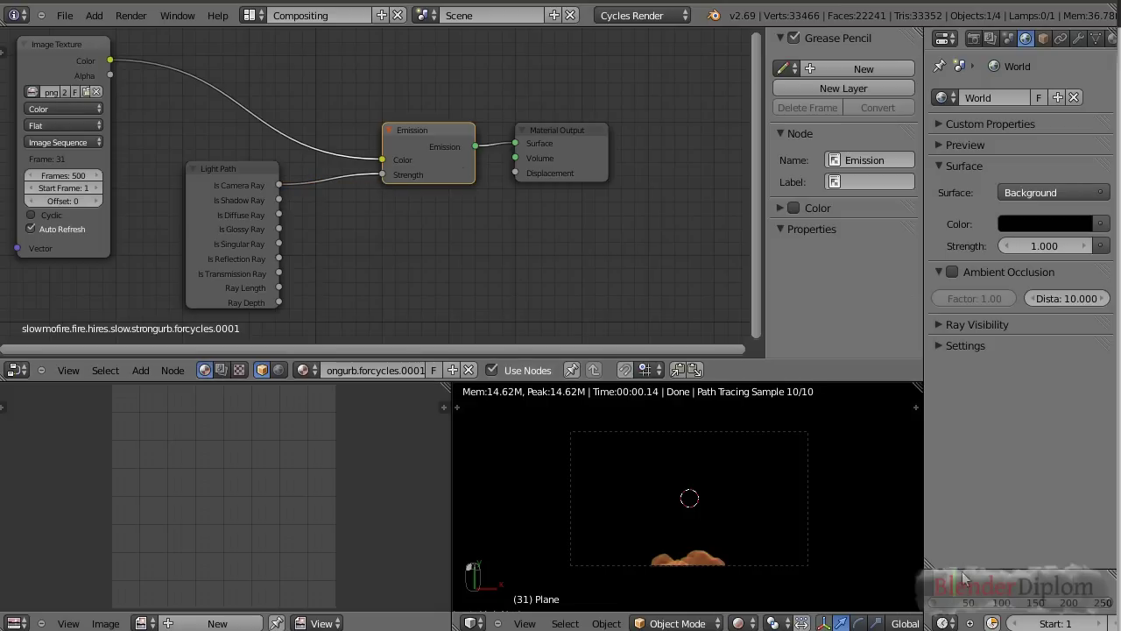
drag(960, 585, 1009, 589)
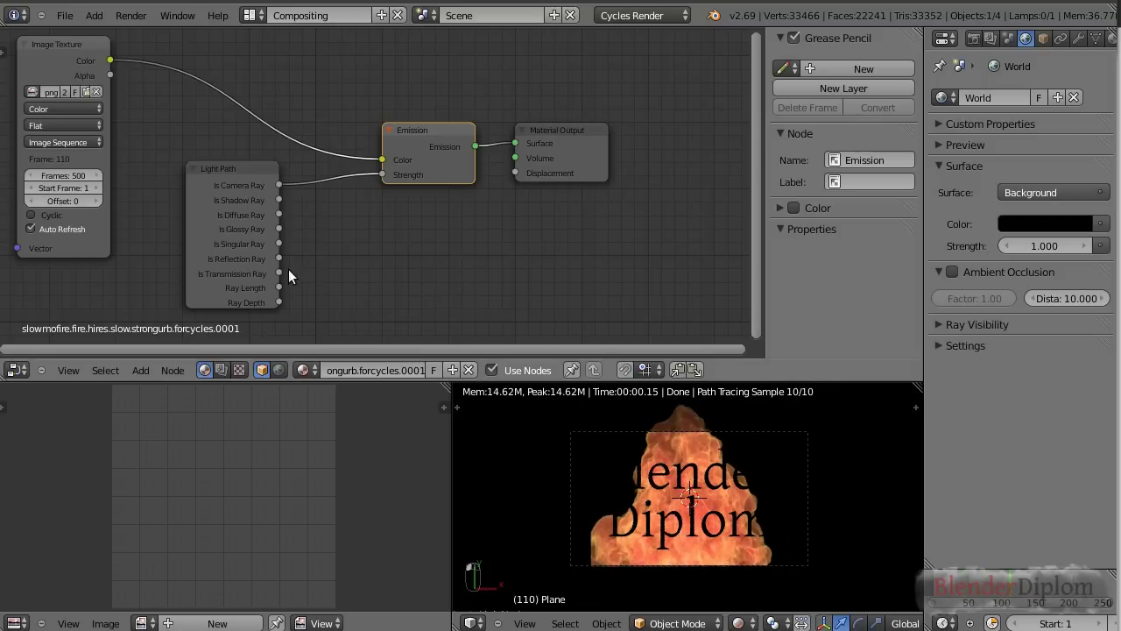
drag(280, 273, 383, 174)
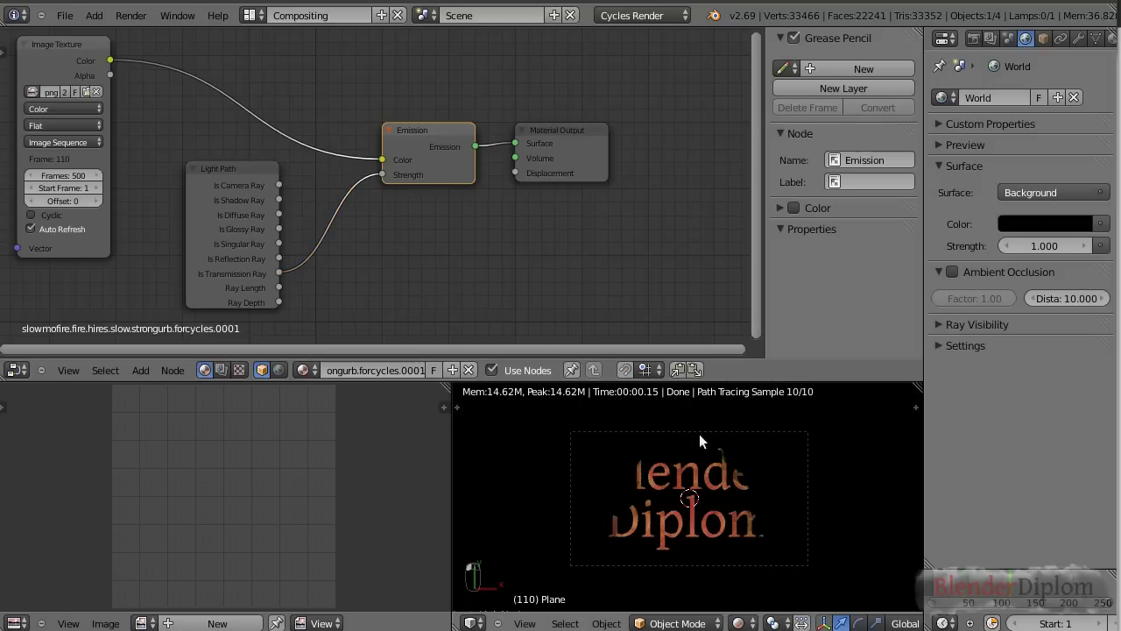
Step: Select the text and set its Glass BSDF color to pure white
right_click(690, 523)
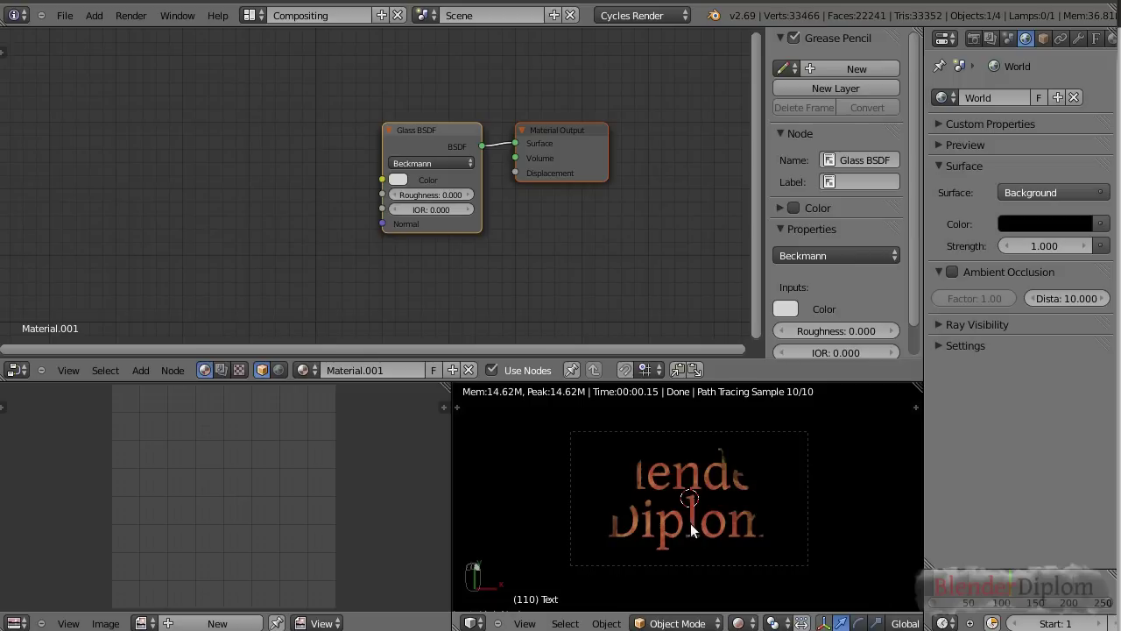
click(398, 181)
click(502, 193)
Step: Play the animation and scrub to frame 140 to examine the fire inside the glass letters up close
key(alt+a)
drag(1043, 598, 993, 604)
ctrl+scroll(989, 601, up, 2)
scroll(986, 598, down, 4)
drag(990, 590, 969, 603)
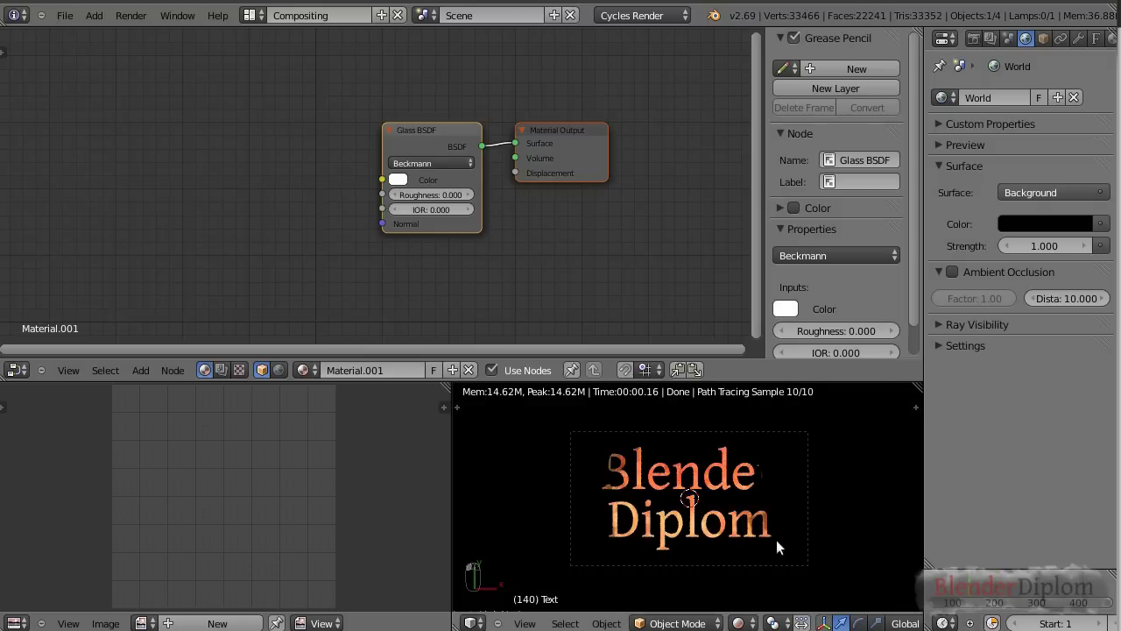
scroll(763, 533, up, 6)
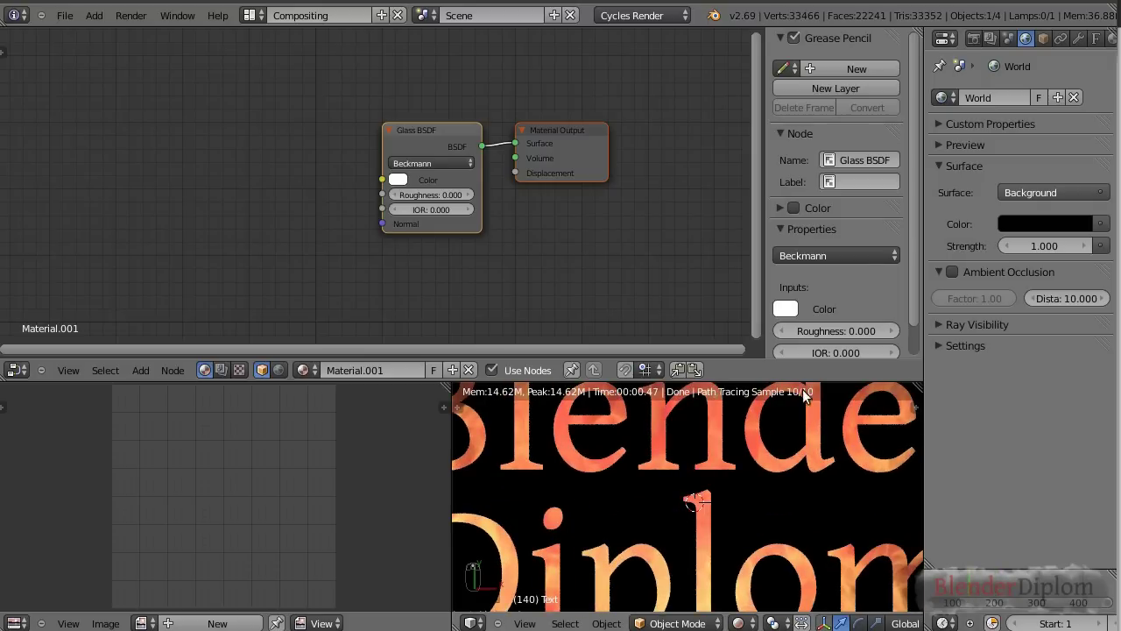
Step: Set the preview samples in the render Sampling settings to 25
click(973, 38)
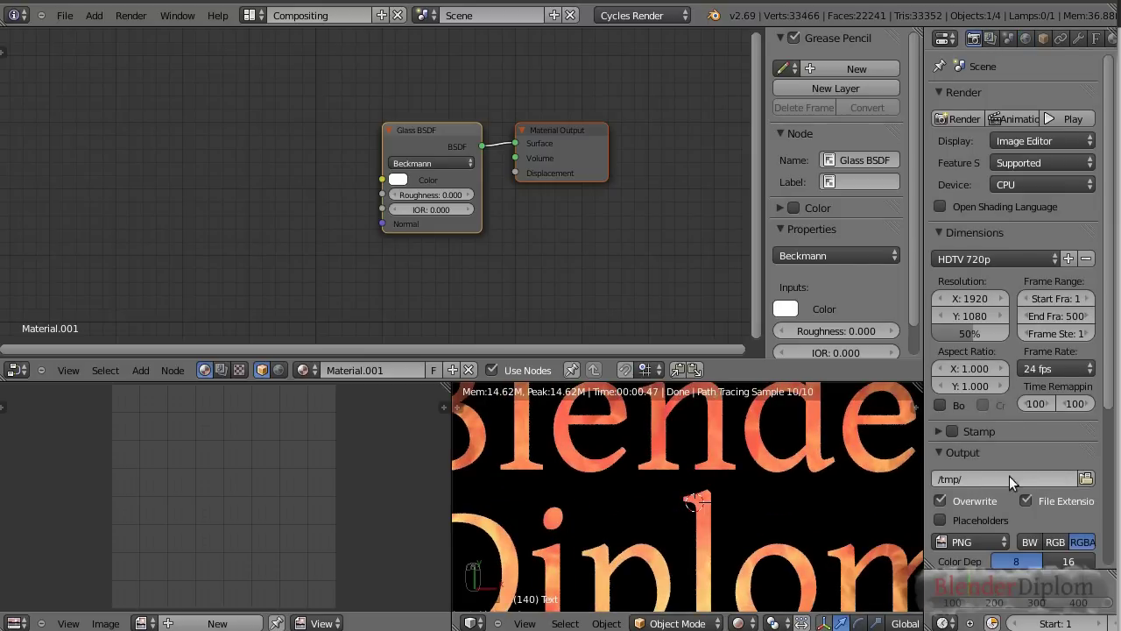
scroll(1009, 475, down, 6)
click(938, 382)
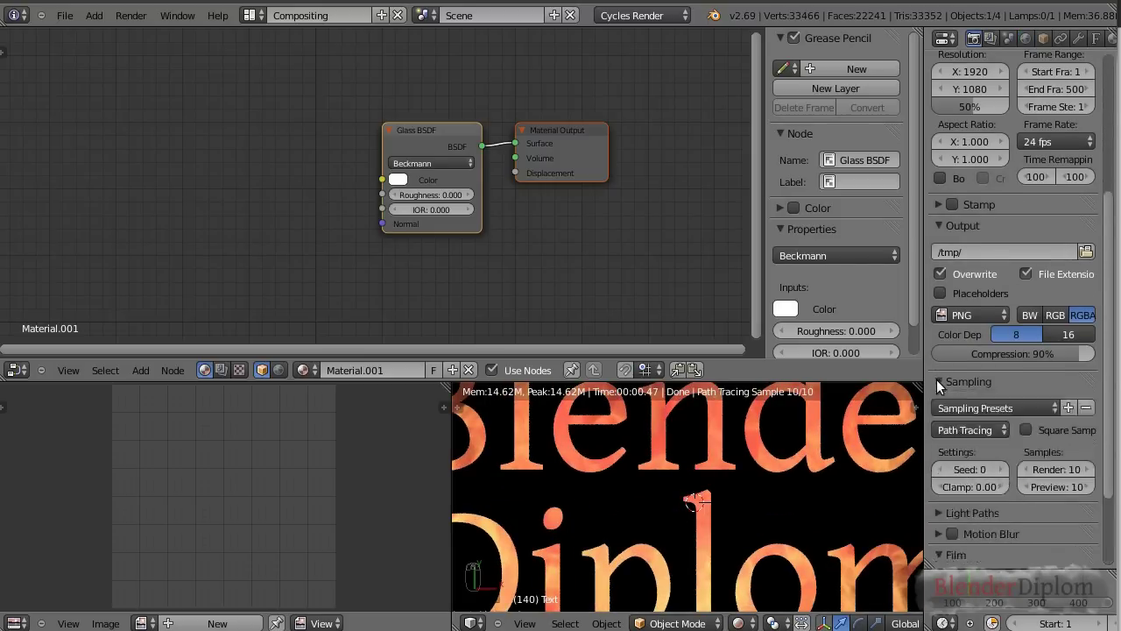
scroll(1046, 437, down, 3)
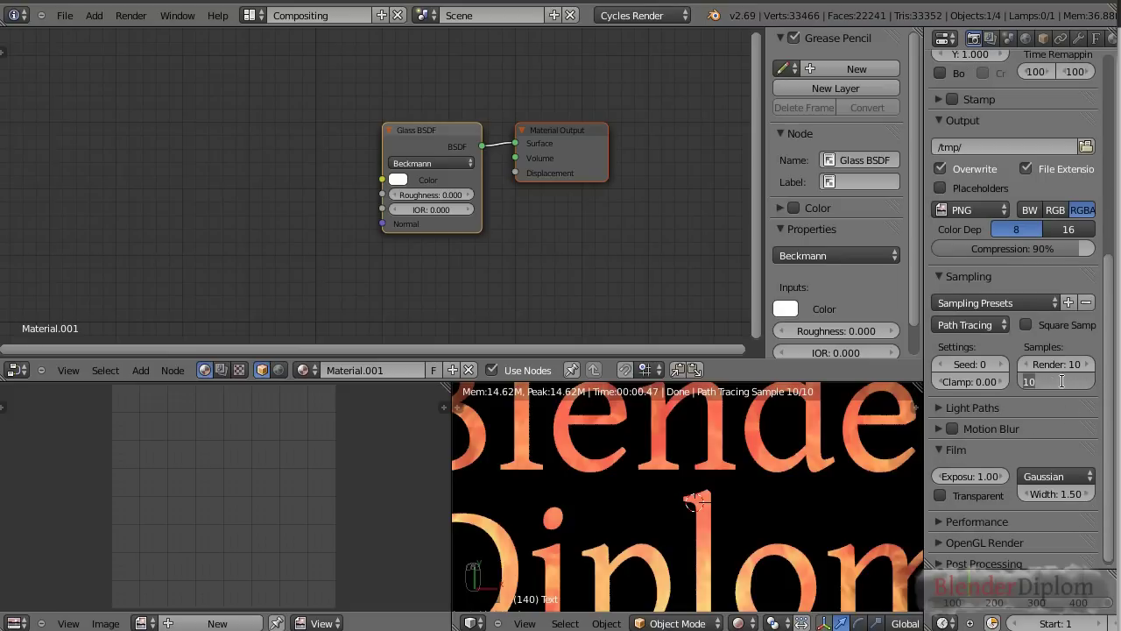
text(25)
key(Return)
Step: Try a single preview sample and play the animation to judge the letters' quality
text(1)
key(Return)
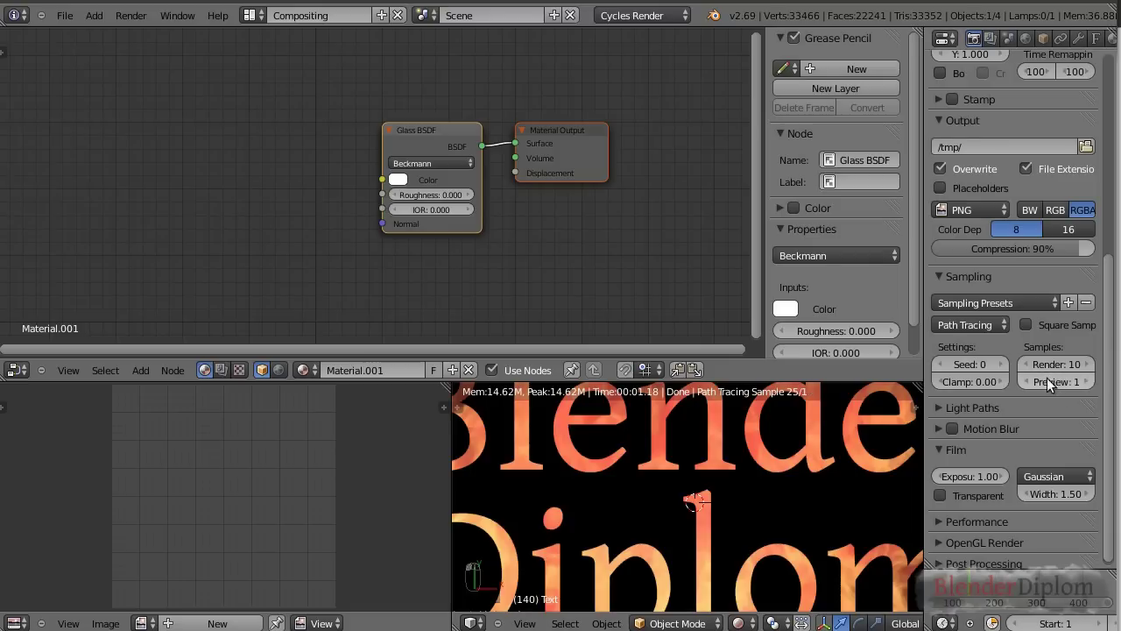
key(alt+a)
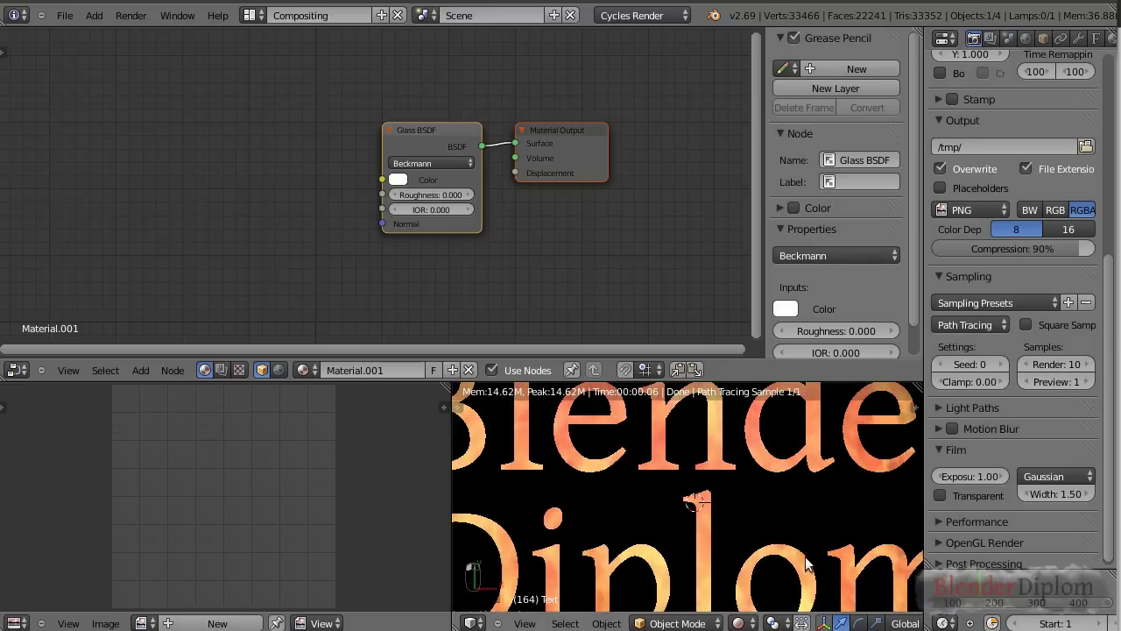
shift+middle_drag(779, 569, 749, 531)
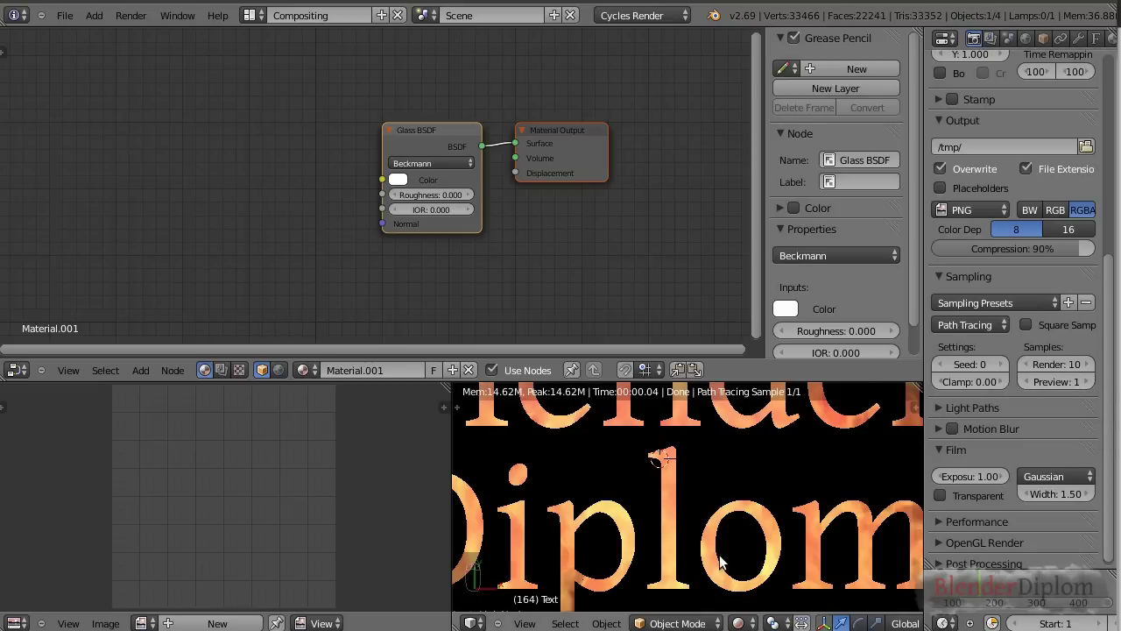
Step: Set the preview samples back to 25
click(1066, 380)
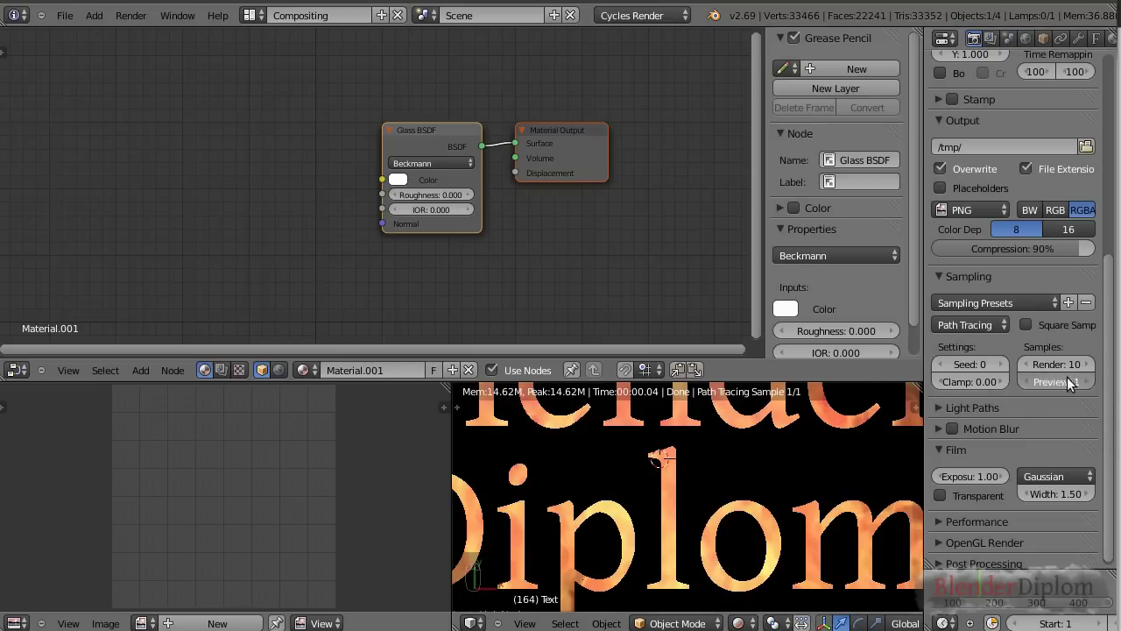
text(25)
key(Return)
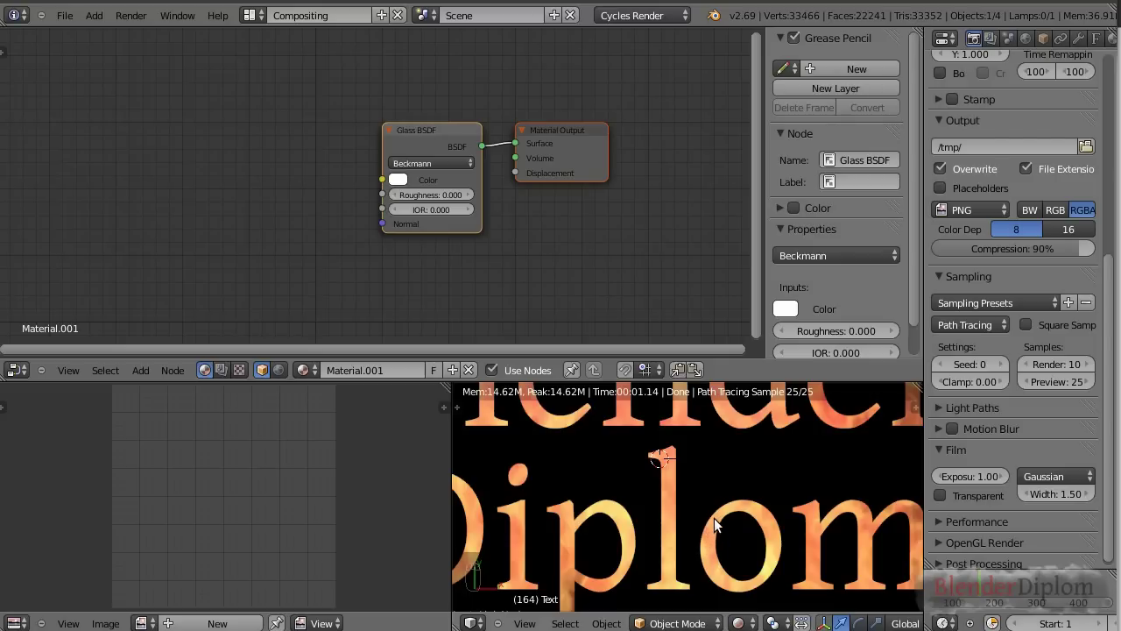
Step: Play the animation and scrub to about frame 148 to check the fire across the whole text
scroll(719, 522, down, 5)
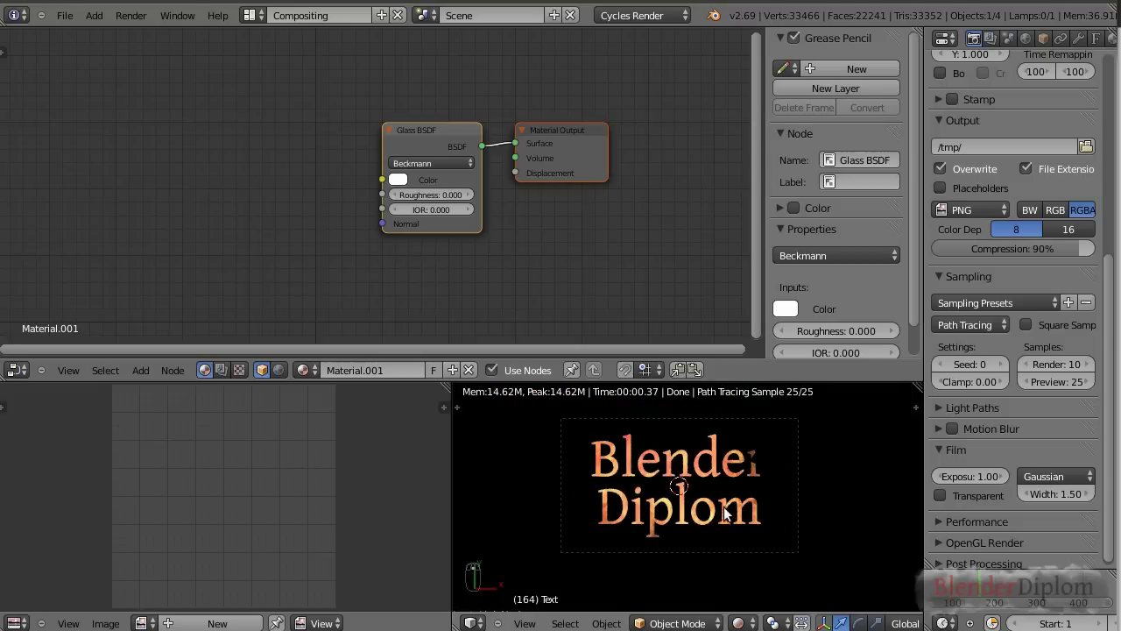
key(alt+a)
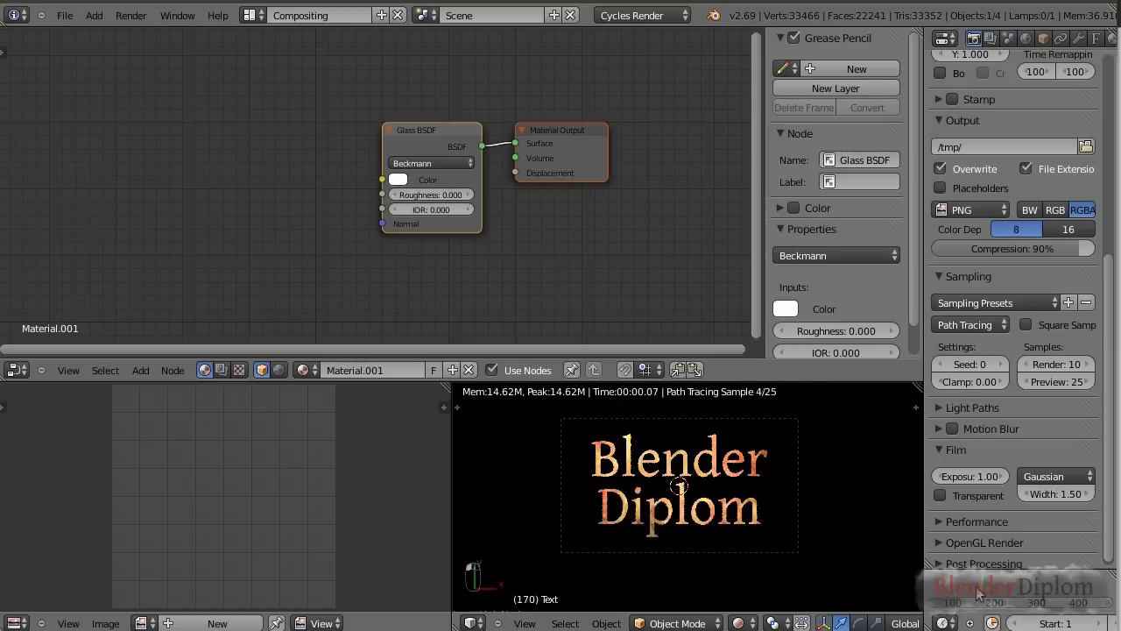
drag(937, 600, 999, 592)
scroll(679, 490, up, 1)
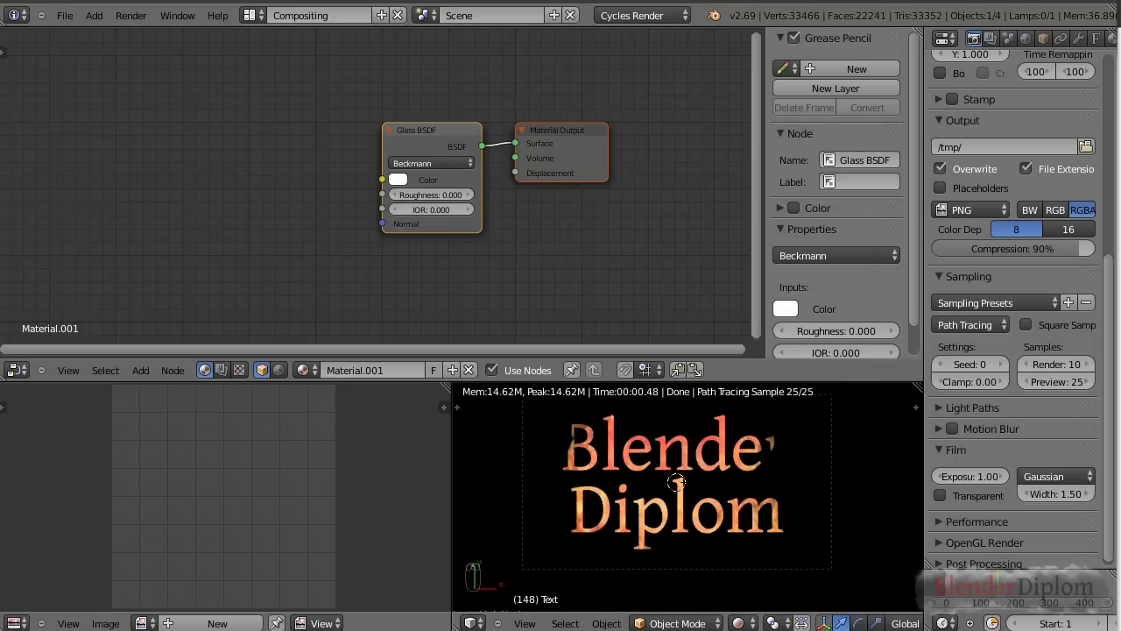
Step: Enable compositing nodes with the backdrop and move the Render Layers and Composite nodes farther apart
click(222, 369)
click(264, 369)
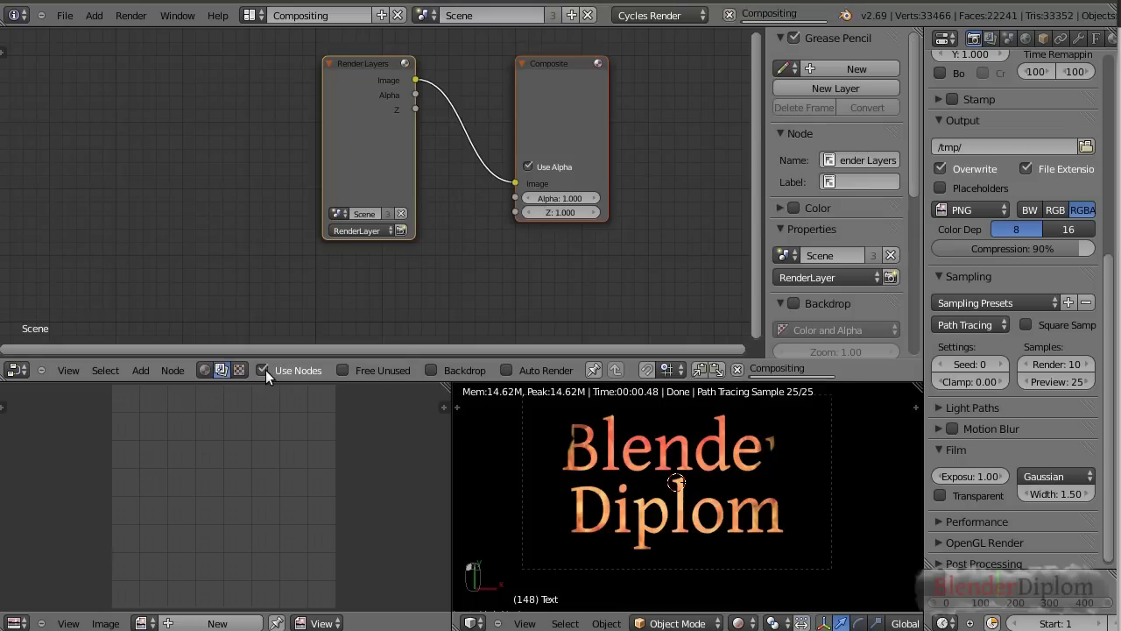
click(432, 370)
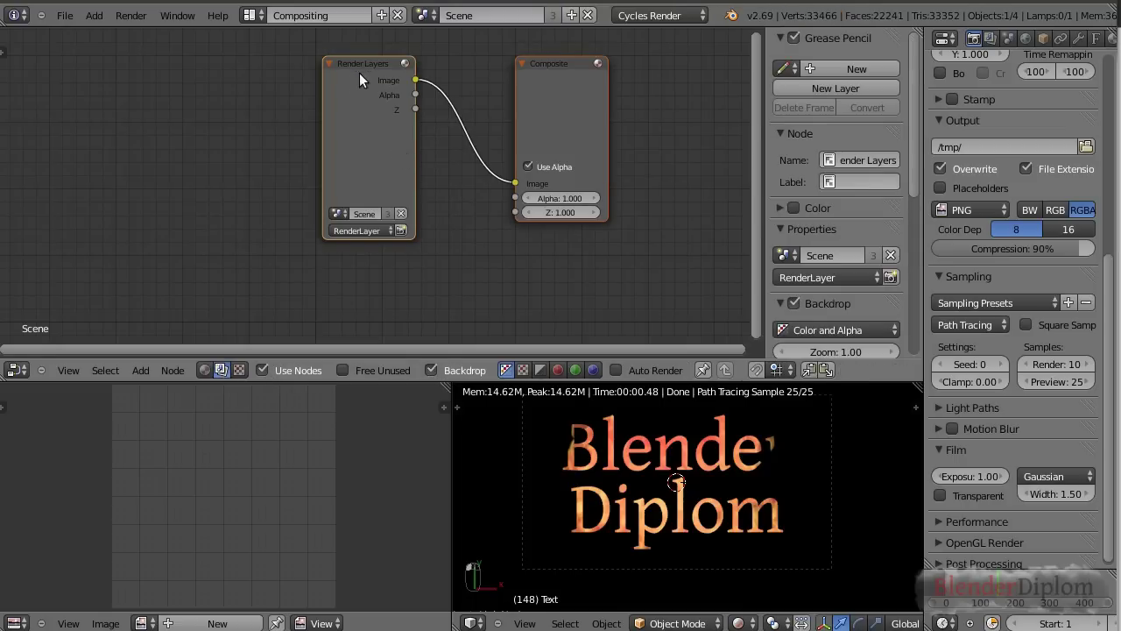
drag(360, 73, 145, 76)
drag(555, 69, 662, 153)
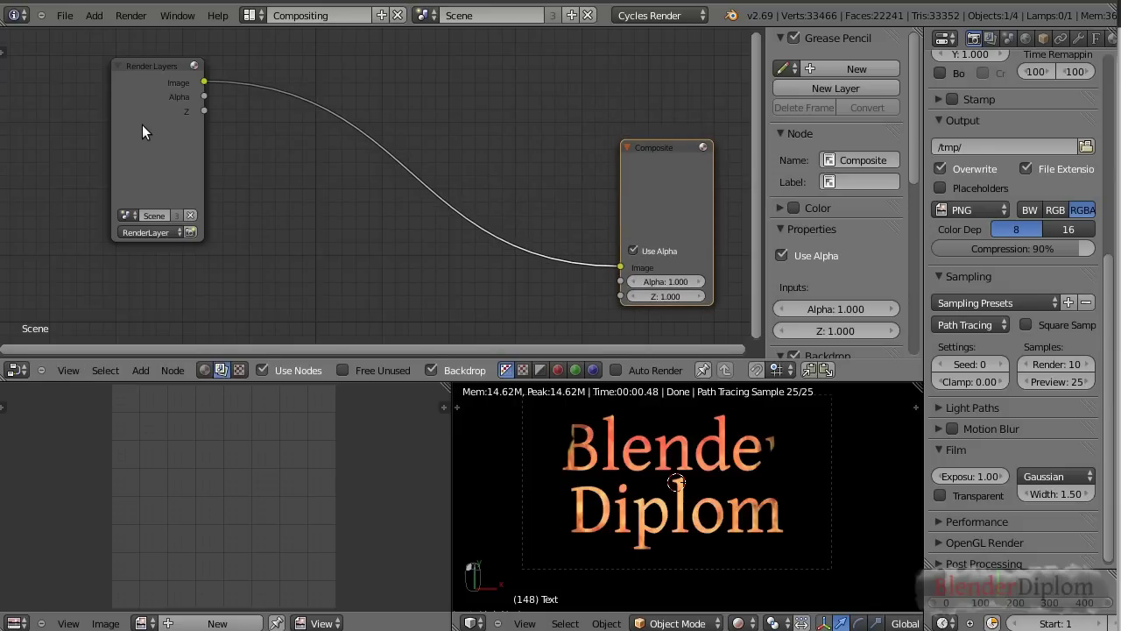
Step: Scrub to frame 184 and render that frame
click(1038, 585)
drag(1055, 587, 1012, 598)
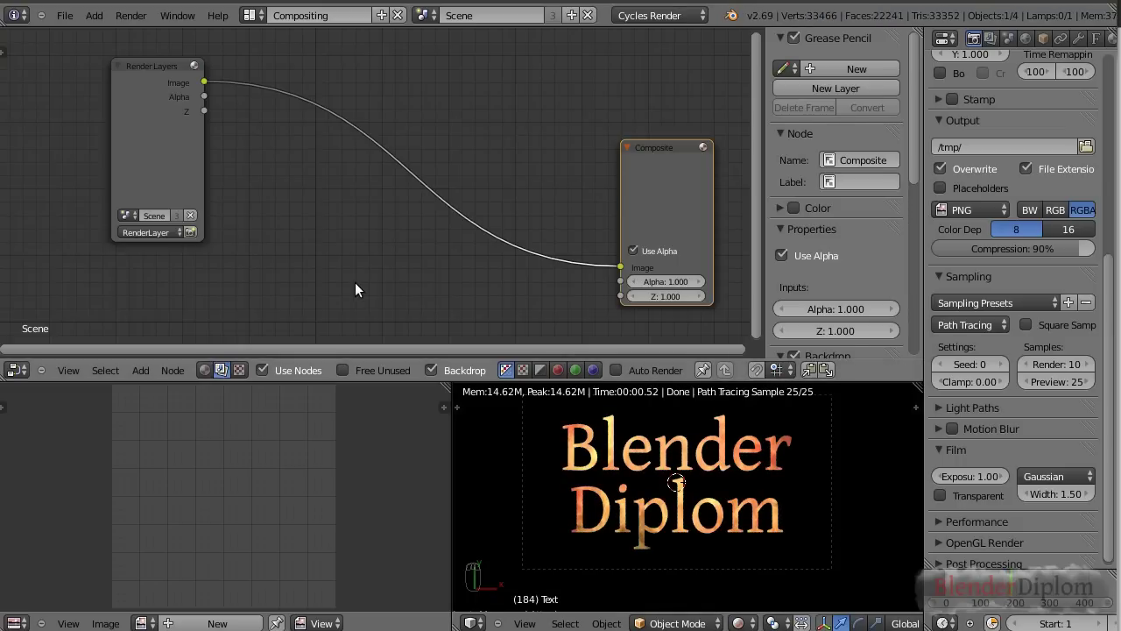
key(F12)
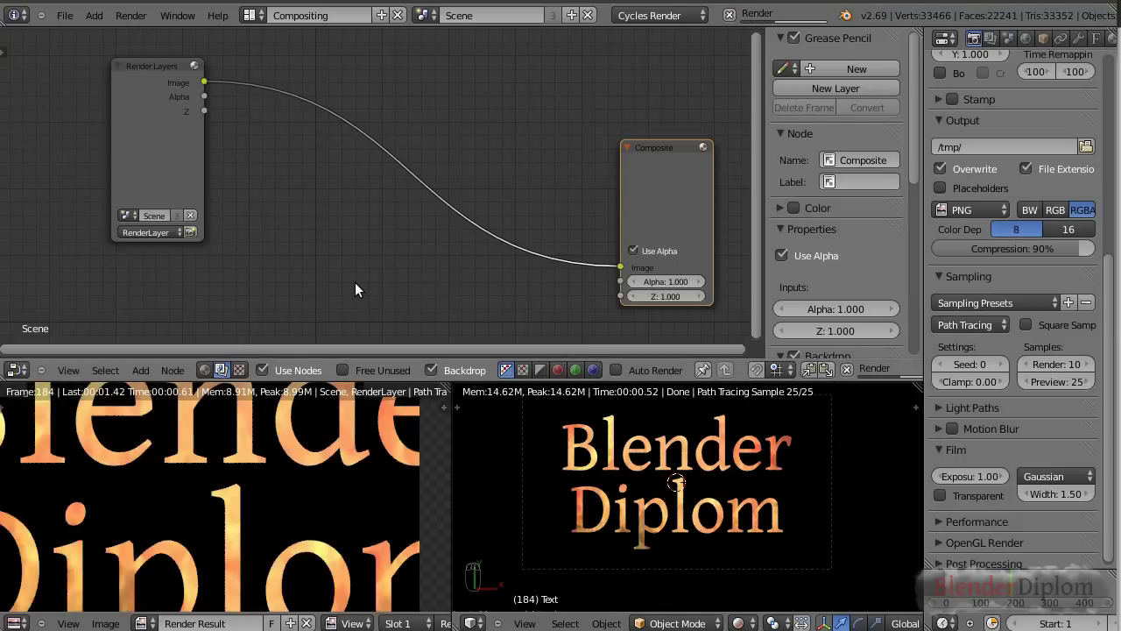
Step: Apply the HDTV 720p render preset and render the frame again, showing the whole image
scroll(1000, 138, up, 8)
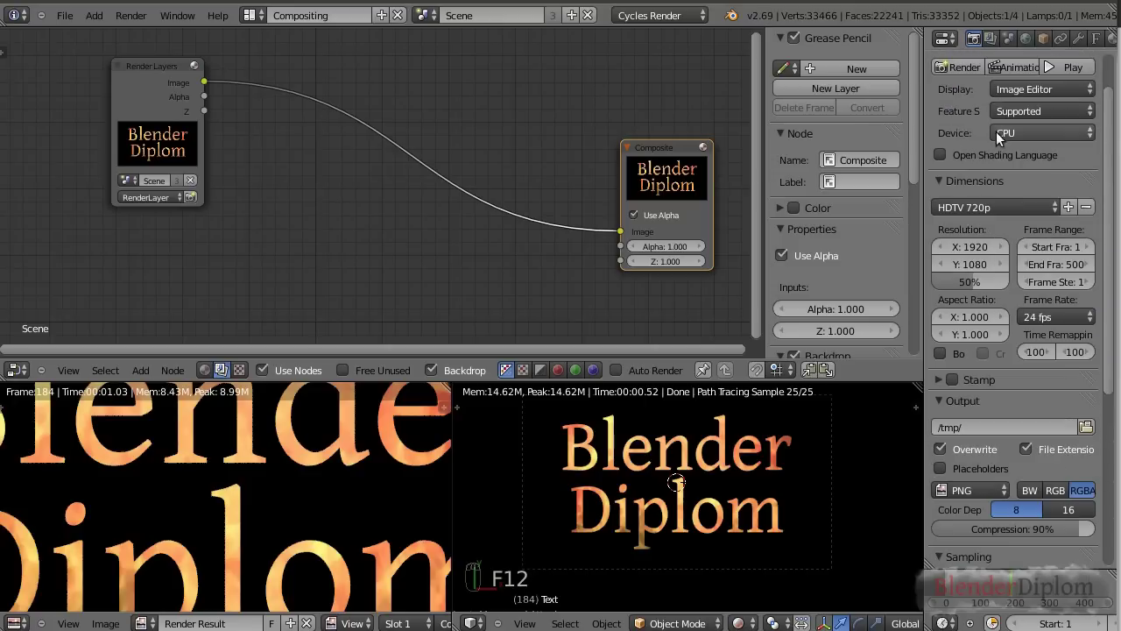
click(995, 209)
click(986, 279)
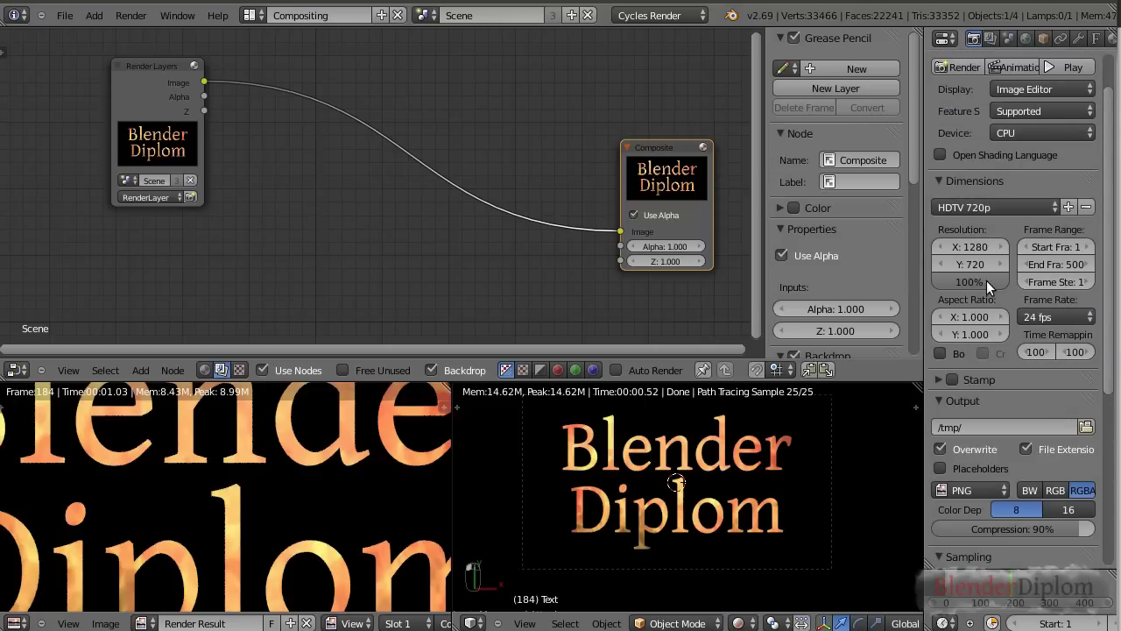
key(F12)
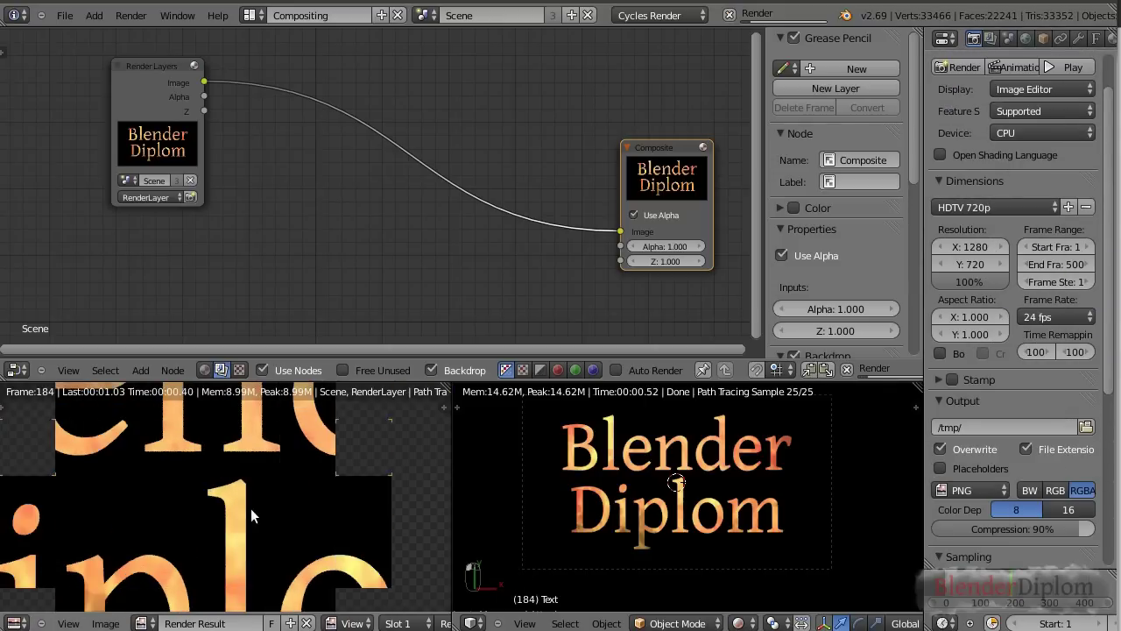
scroll(243, 503, down, 3)
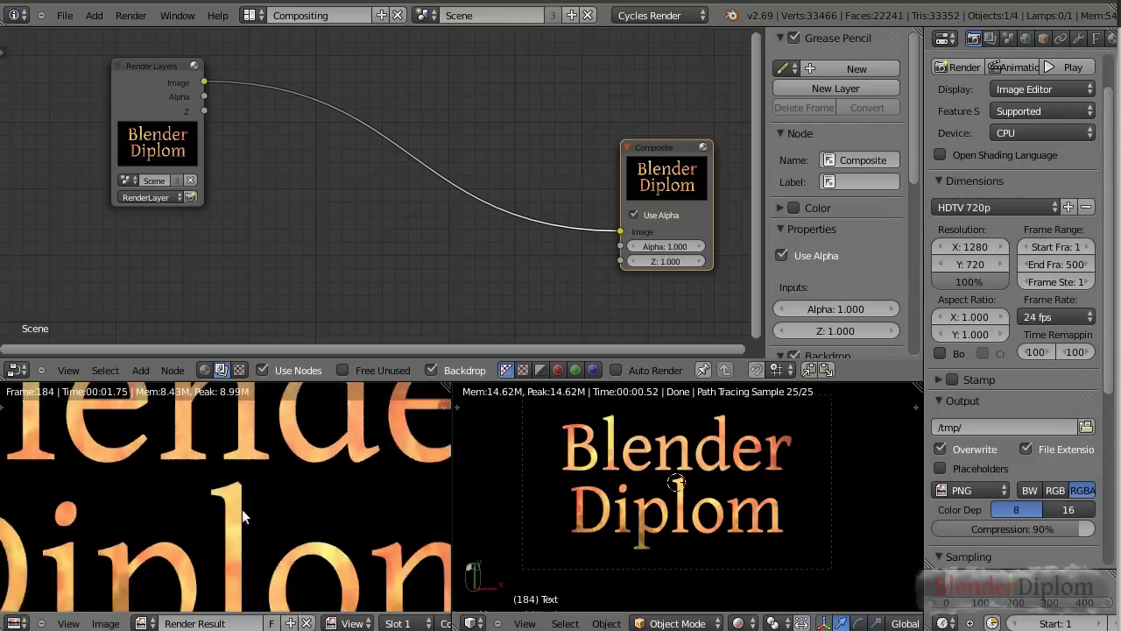
scroll(243, 517, down, 1)
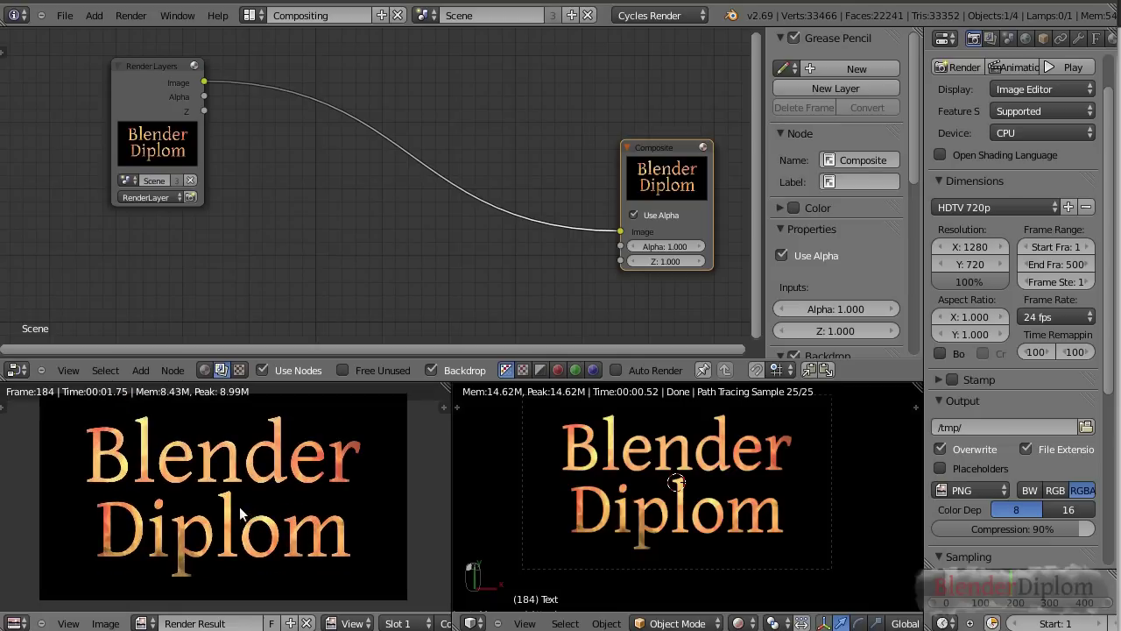
Step: Show the Viewer Node image in the image editor and connect a Viewer node to the Render Layers image
click(143, 623)
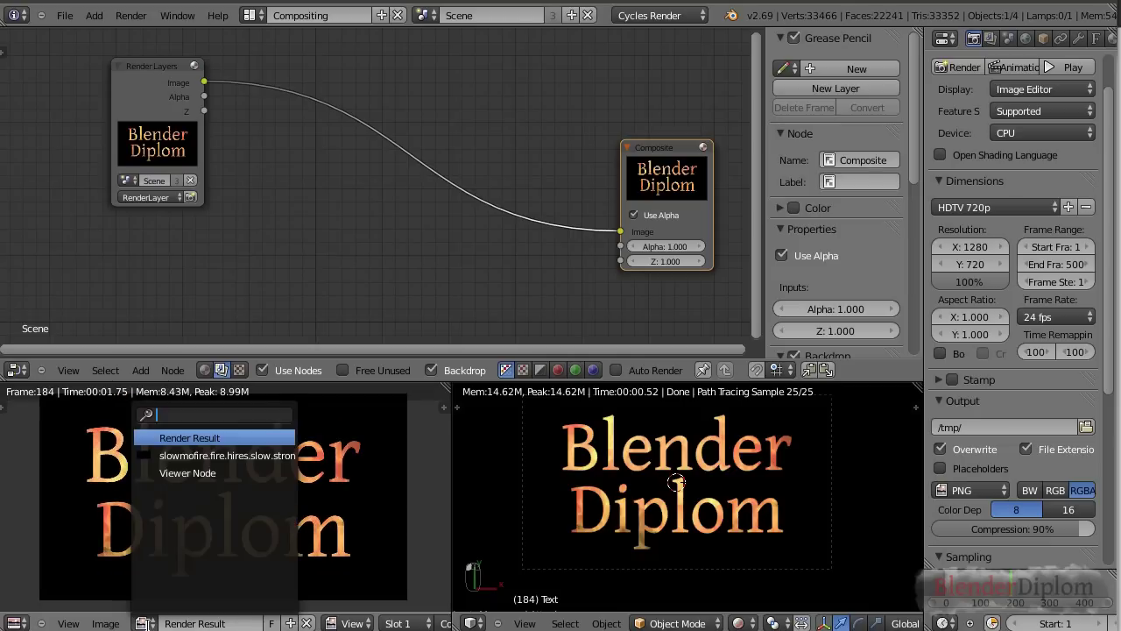
click(187, 473)
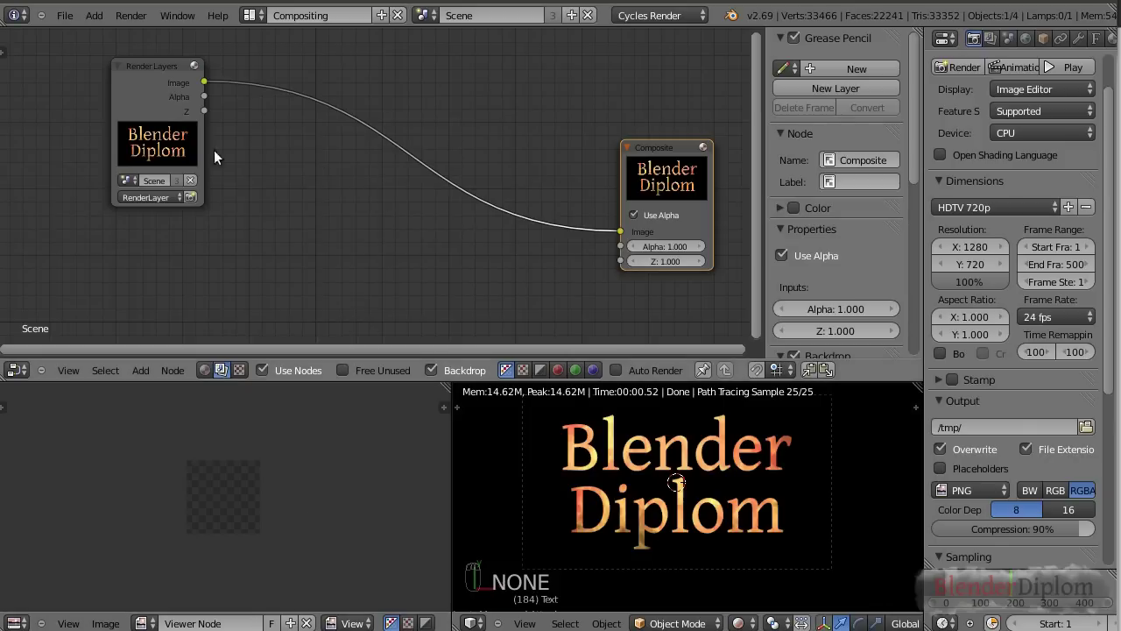
ctrl+shift+click(148, 83)
Step: Arrange the Viewer above the Composite node and move Render Layers away from them to make room between
drag(319, 63, 565, 83)
click(660, 213)
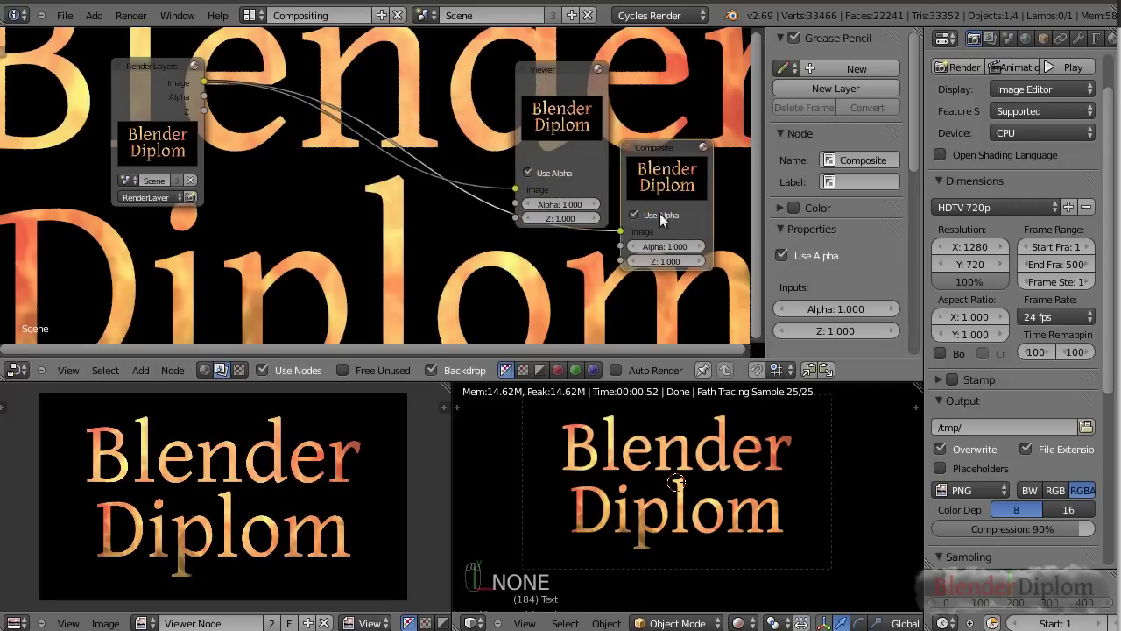
drag(660, 213, 668, 311)
drag(536, 87, 677, 89)
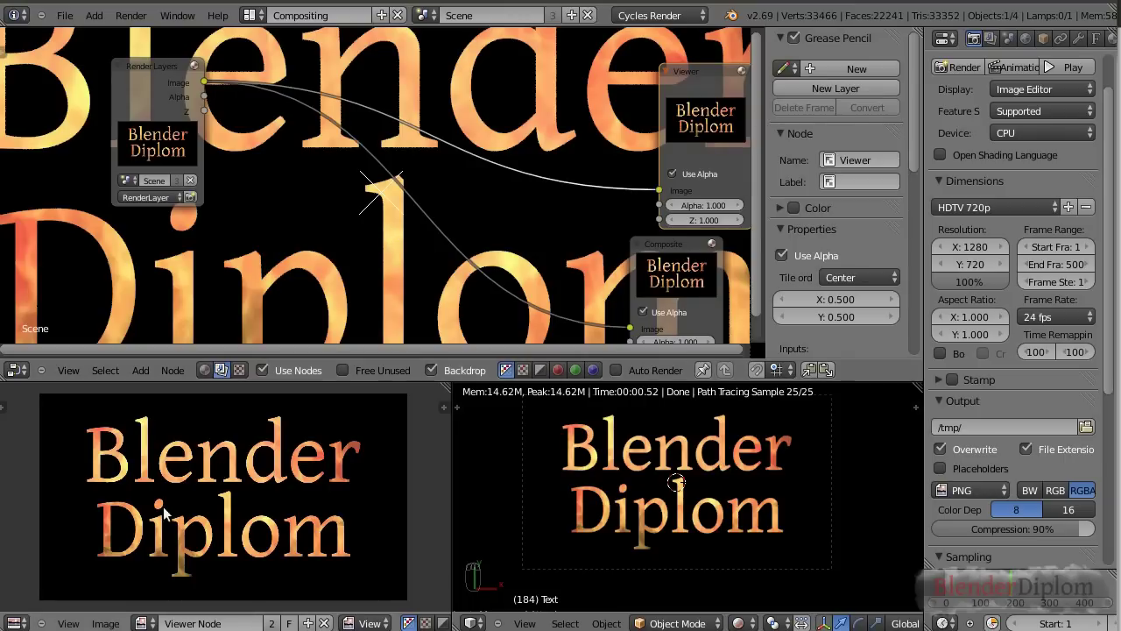
drag(141, 71, 58, 68)
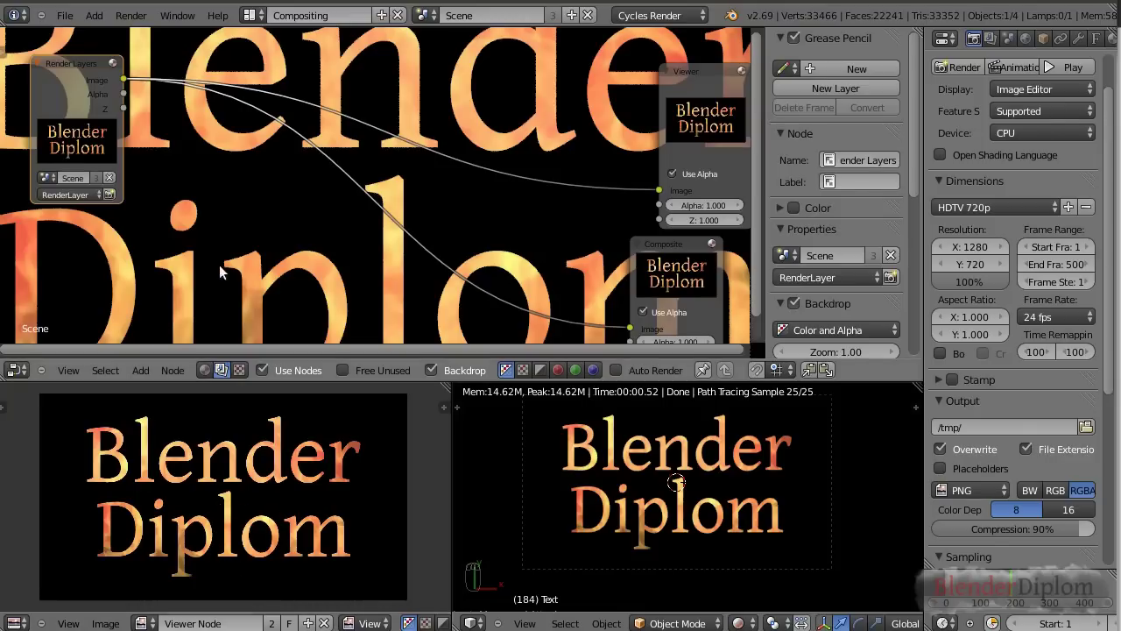
Step: Insert a Glare filter node on the link between the Render Layers and Composite nodes
key(shift+a)
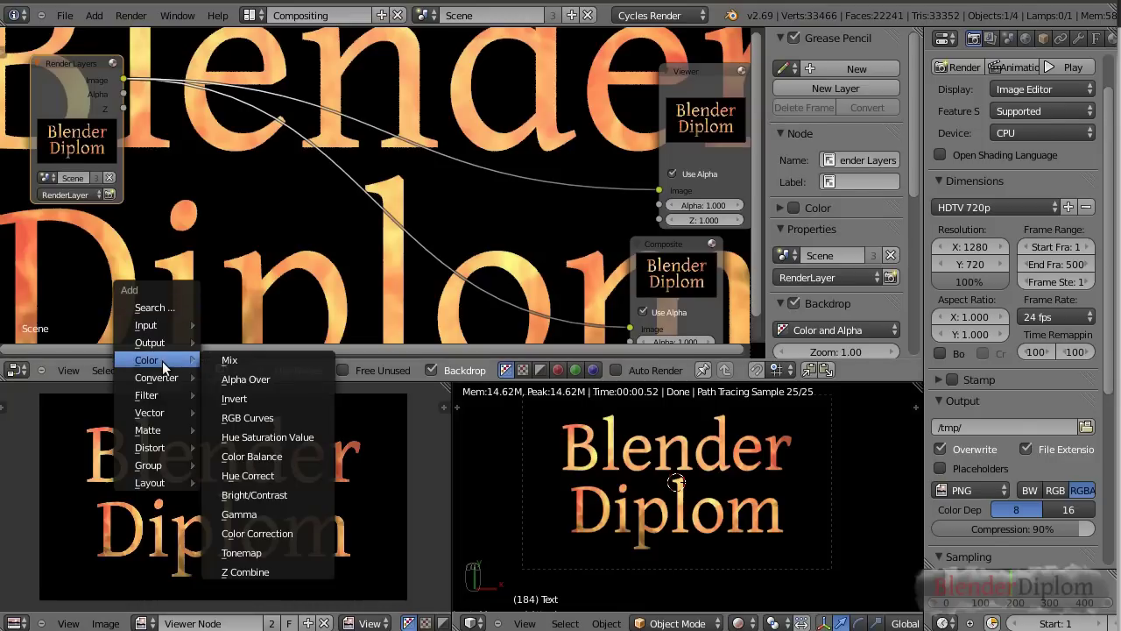
mouse_move(159, 431)
mouse_move(146, 395)
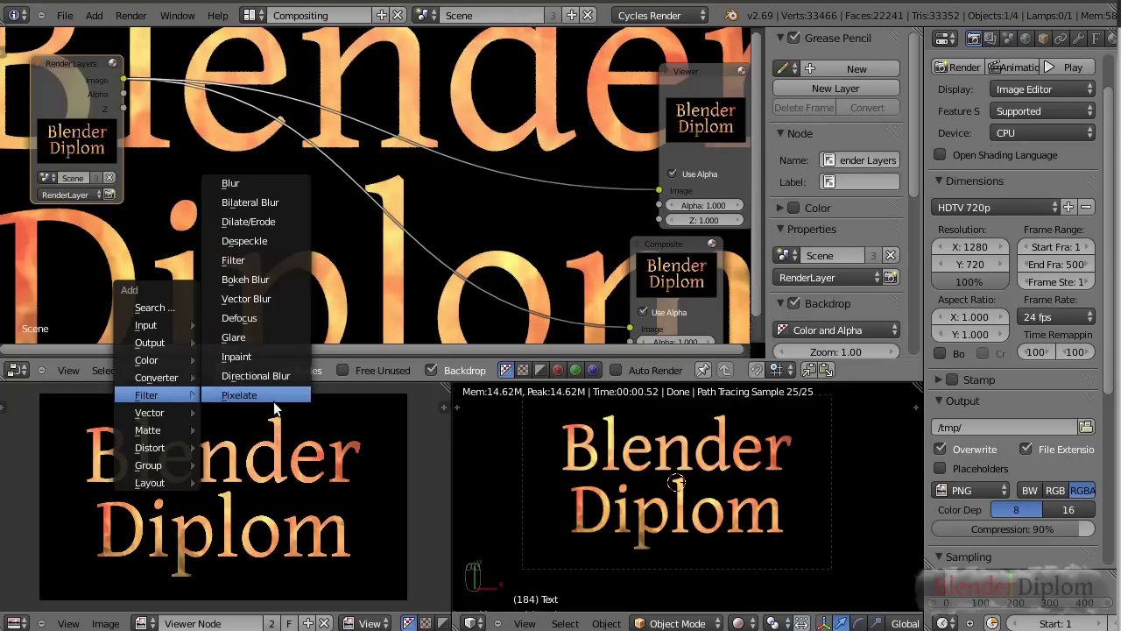
click(255, 335)
click(238, 120)
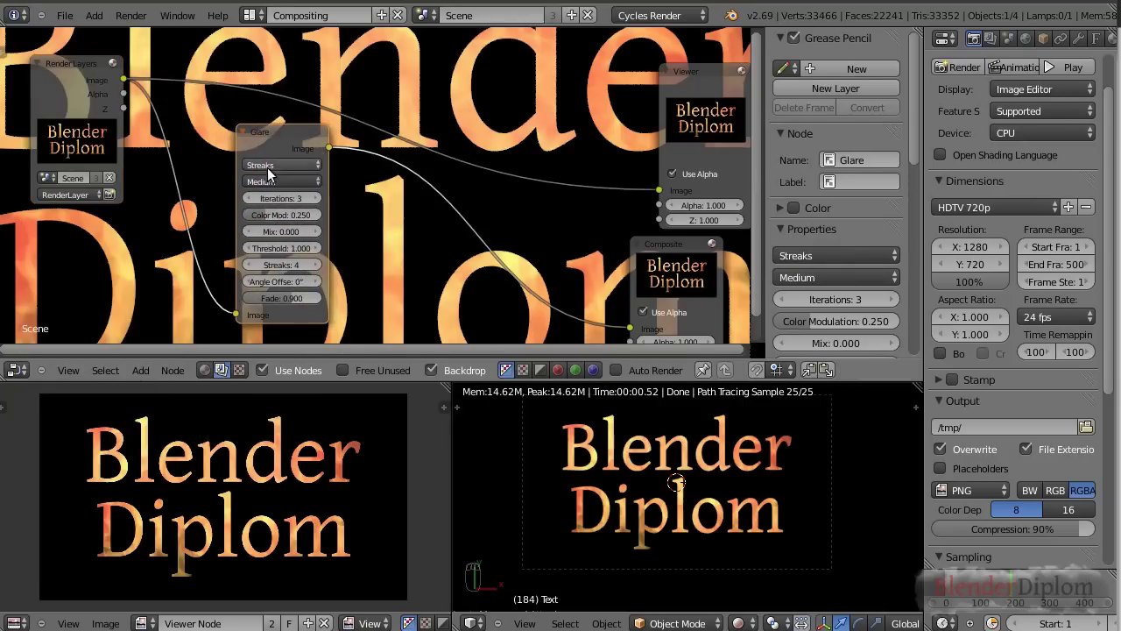
Step: Try the Ghosts type on the Glare node, and settle on the Fog Glow type
click(272, 166)
click(270, 152)
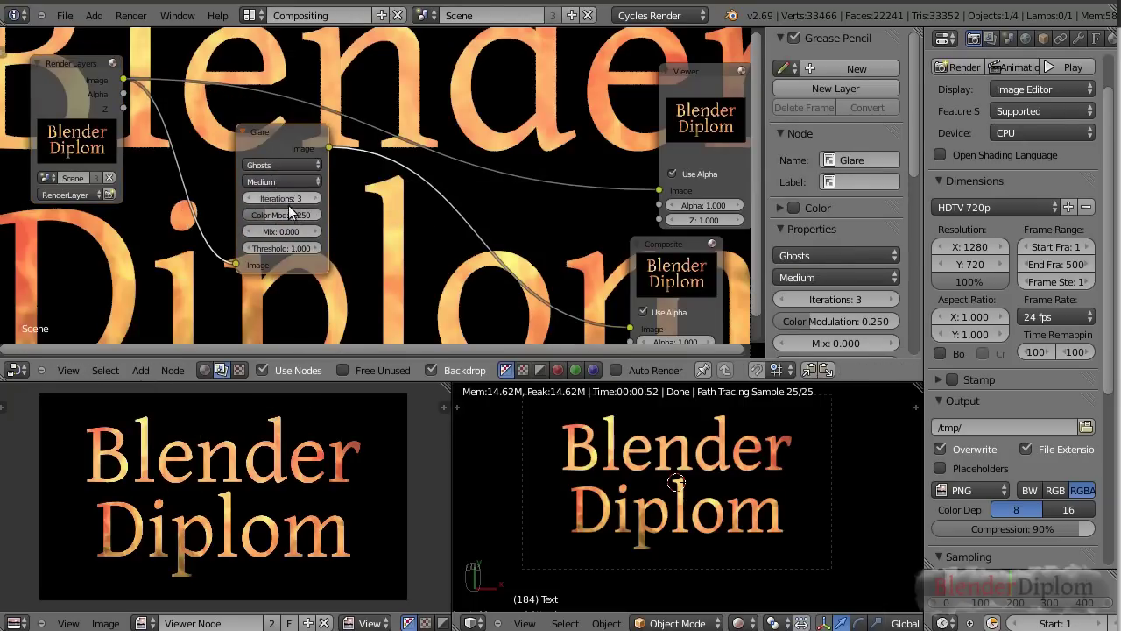
click(278, 166)
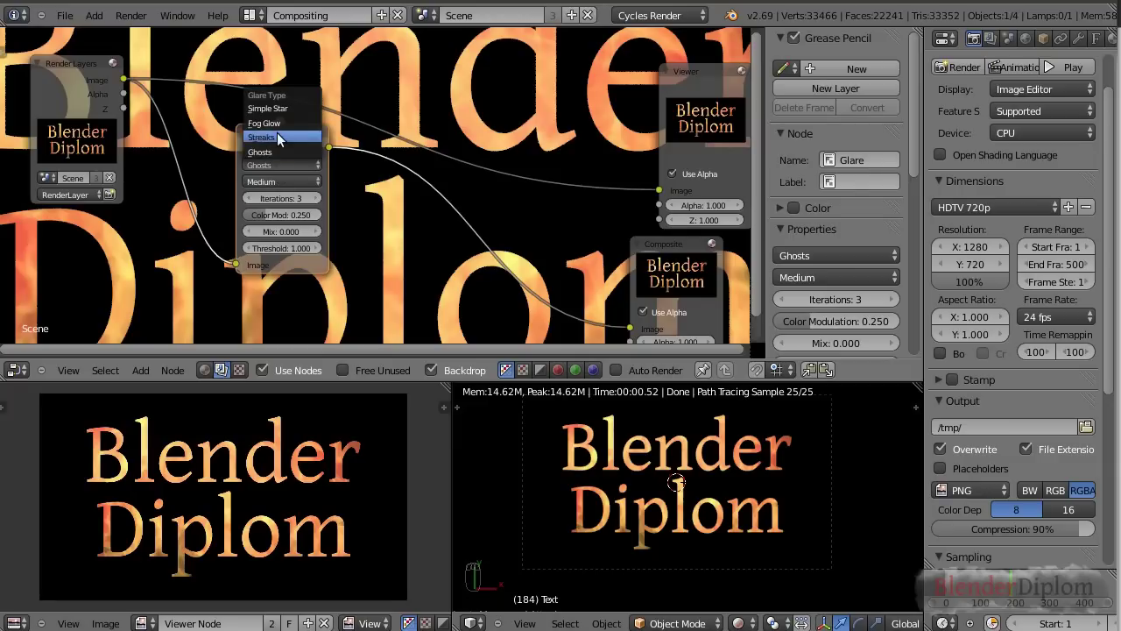
click(276, 121)
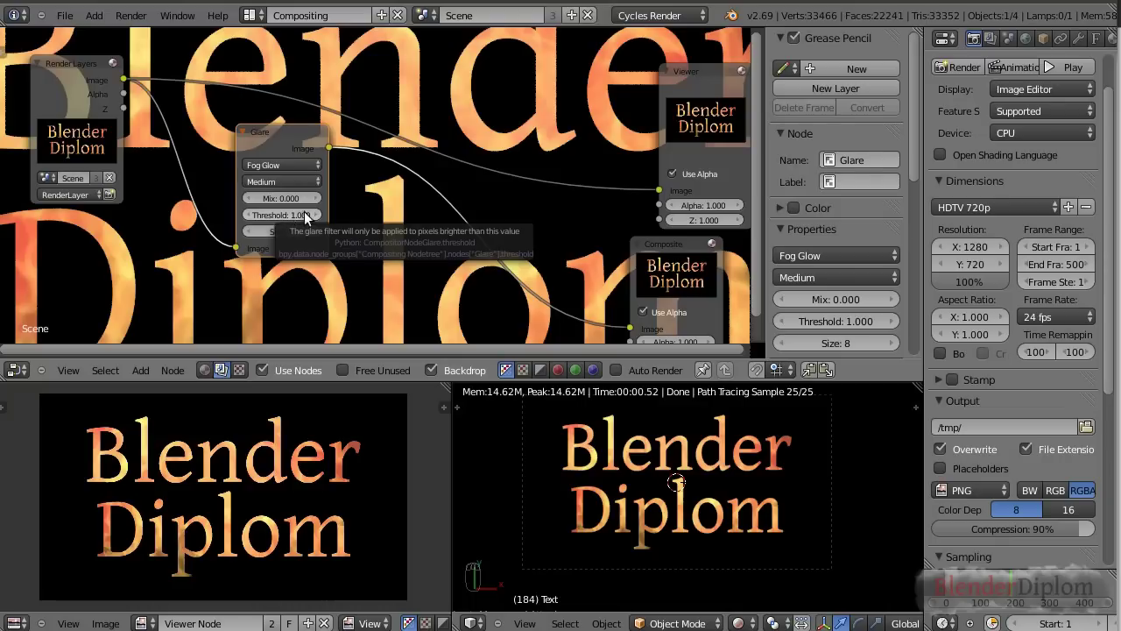
Step: Set the Fog Glow threshold to 0.380 with the Glare image feeding the Viewer, and inspect the glow around the letters up close
drag(314, 215, 285, 225)
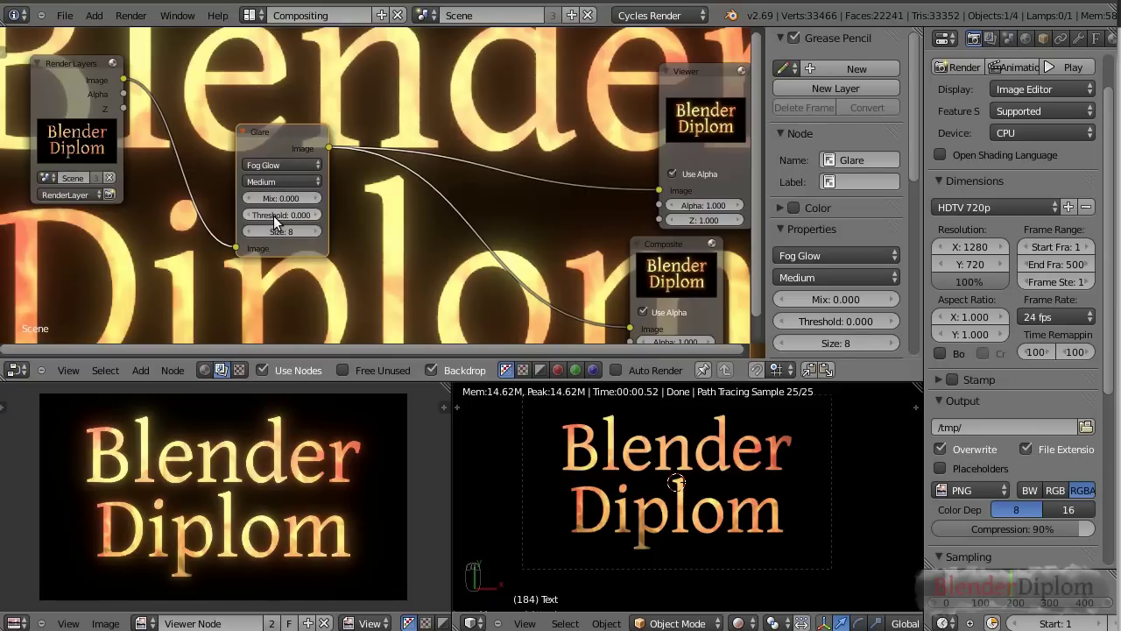
mouse_move(274, 219)
mouse_down()
mouse_move(290, 219)
mouse_move(270, 215)
mouse_move(280, 215)
mouse_up()
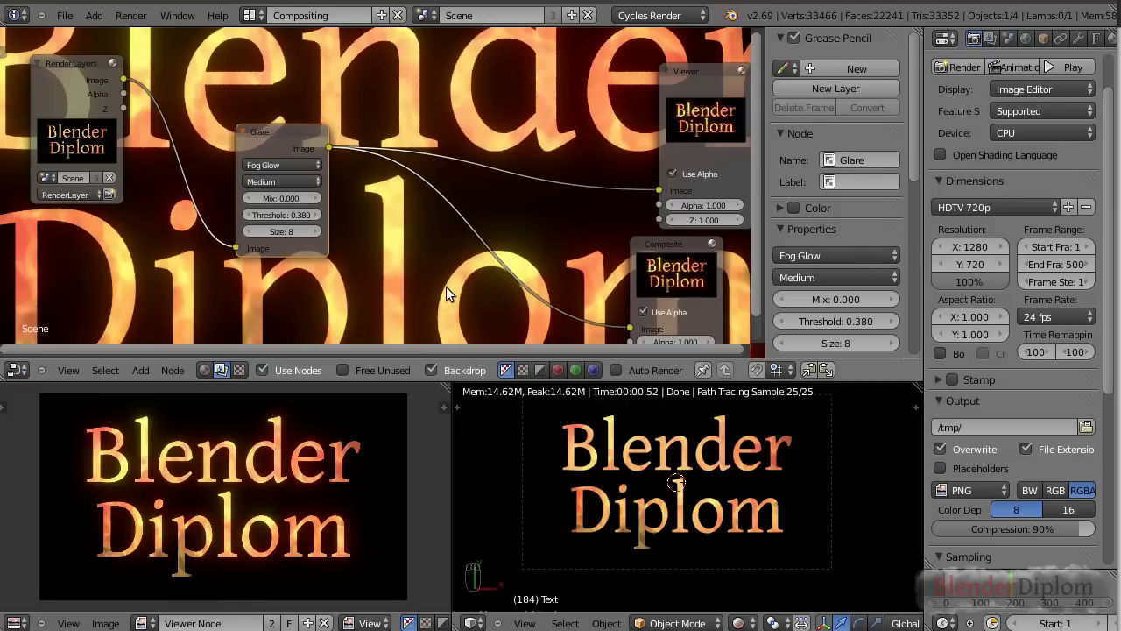
scroll(299, 486, up, 6)
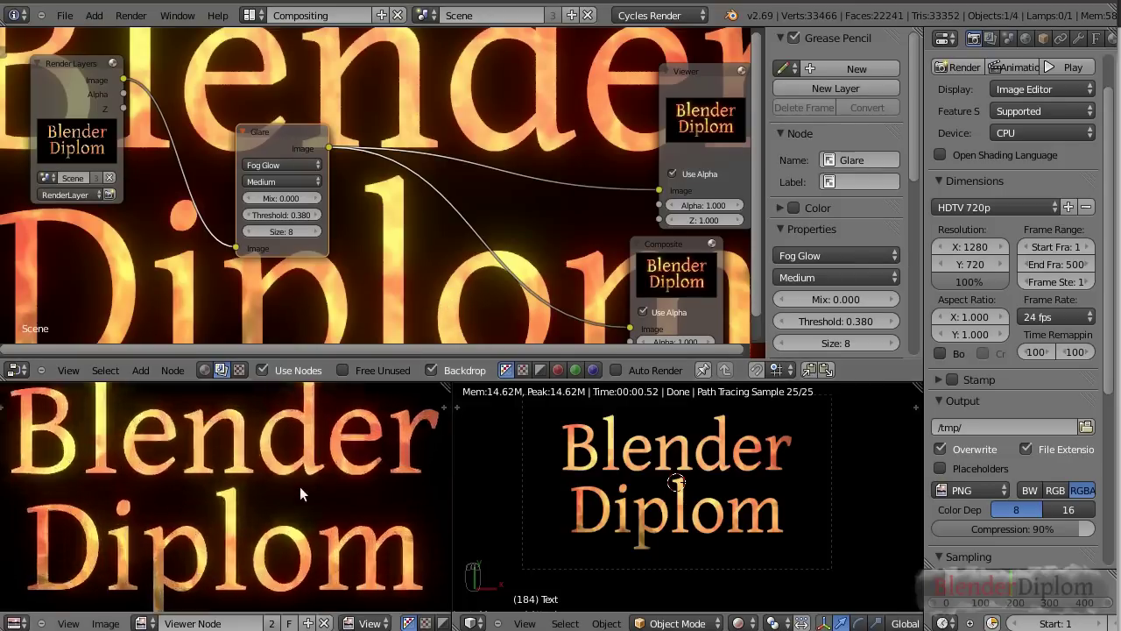
scroll(245, 497, up, 3)
scroll(233, 487, down, 4)
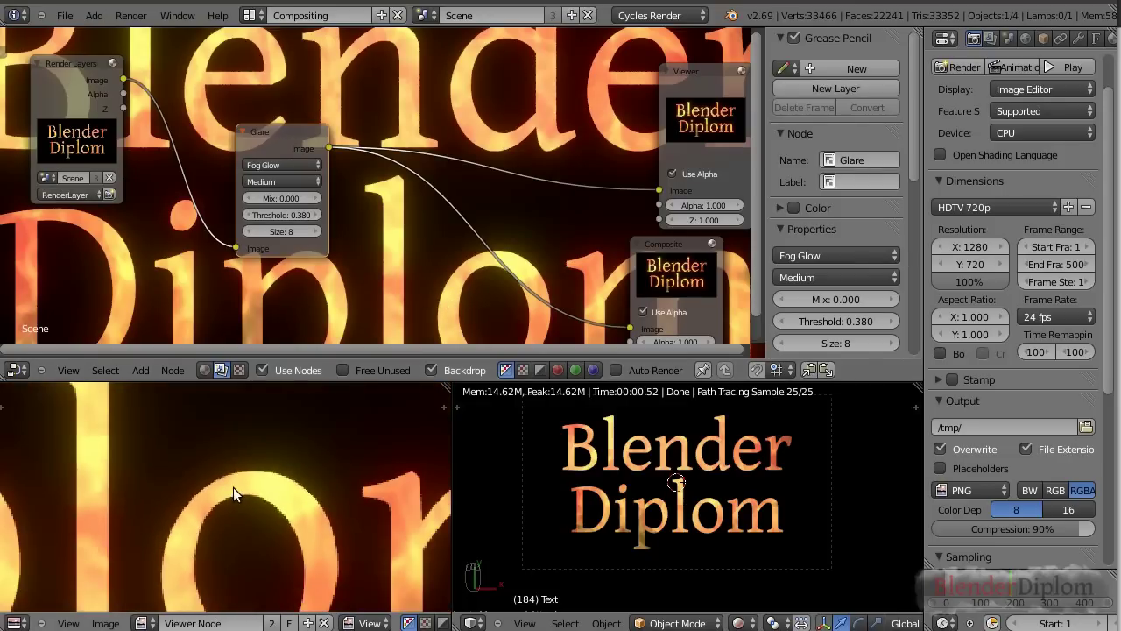
middle_drag(202, 495, 281, 517)
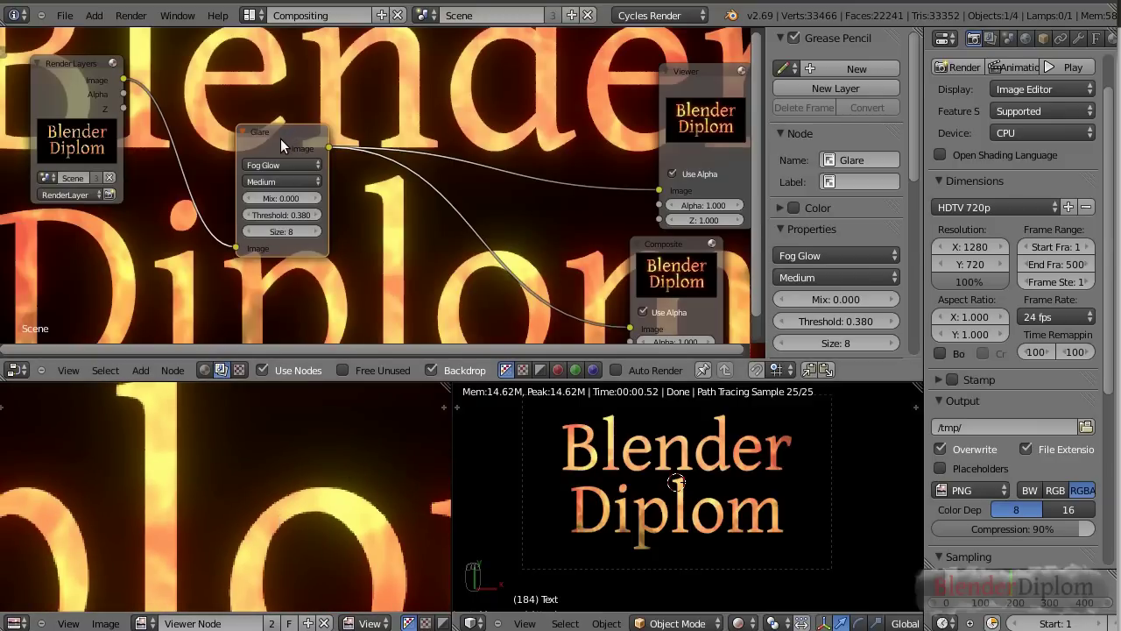
Step: Undo a trial deletion of the Glare node and render frame 184 again to refresh the composite
key(x)
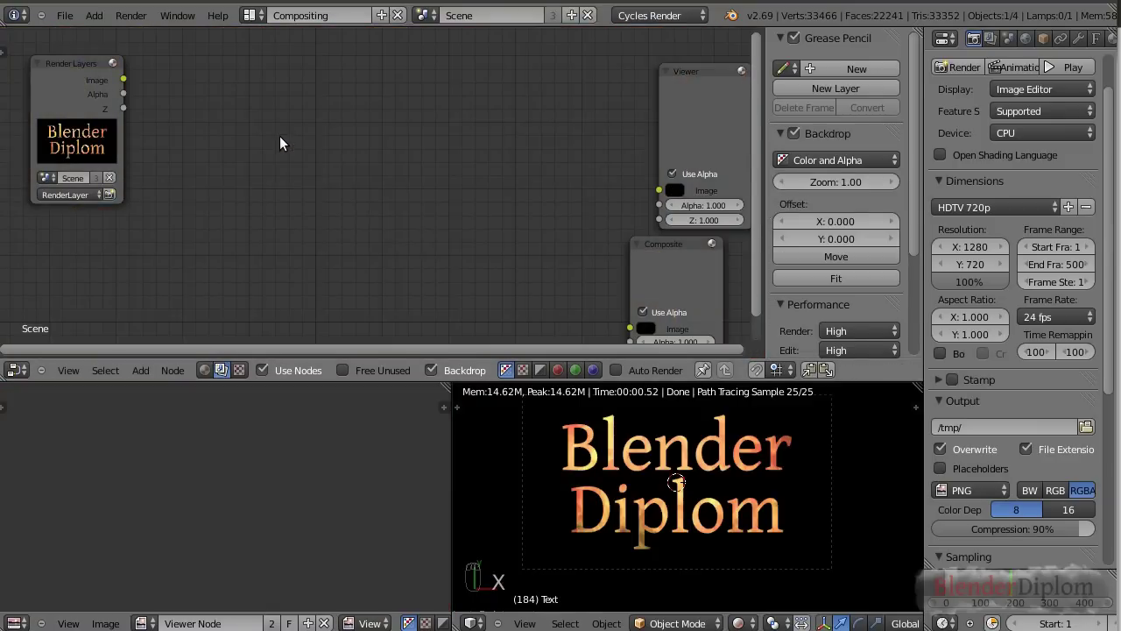
key(ctrl+z)
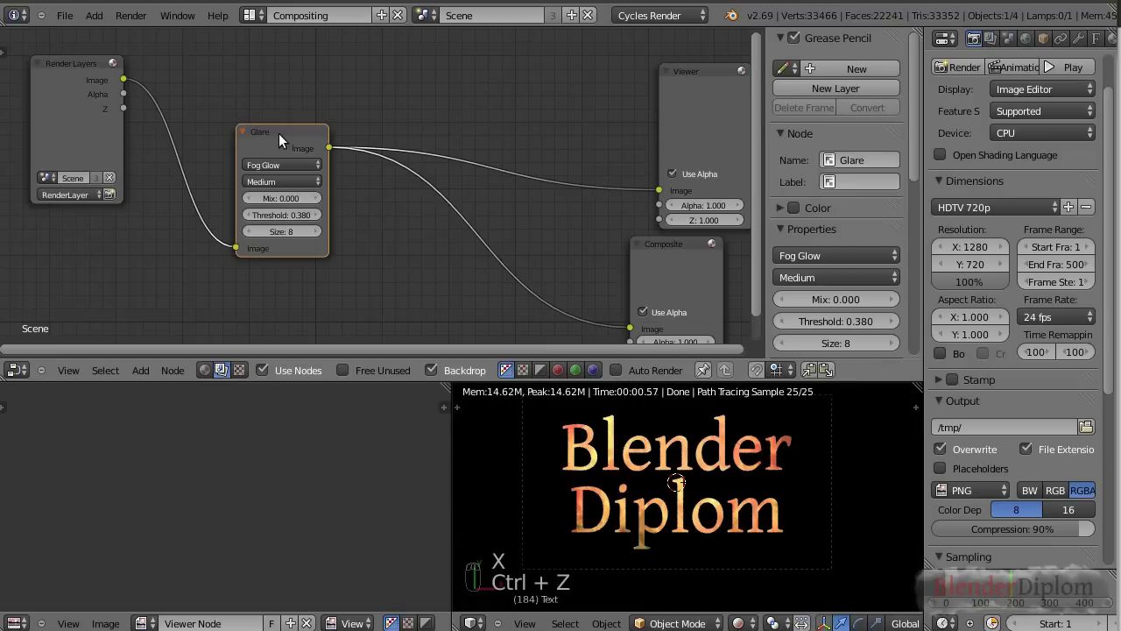
drag(282, 137, 268, 129)
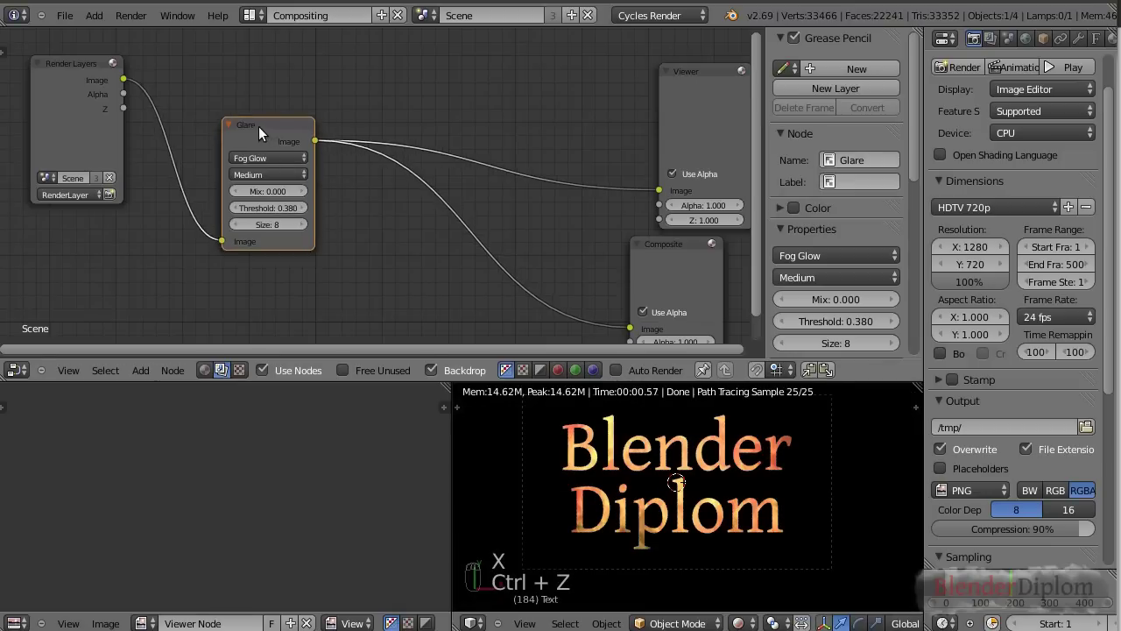
click(70, 89)
key(F12)
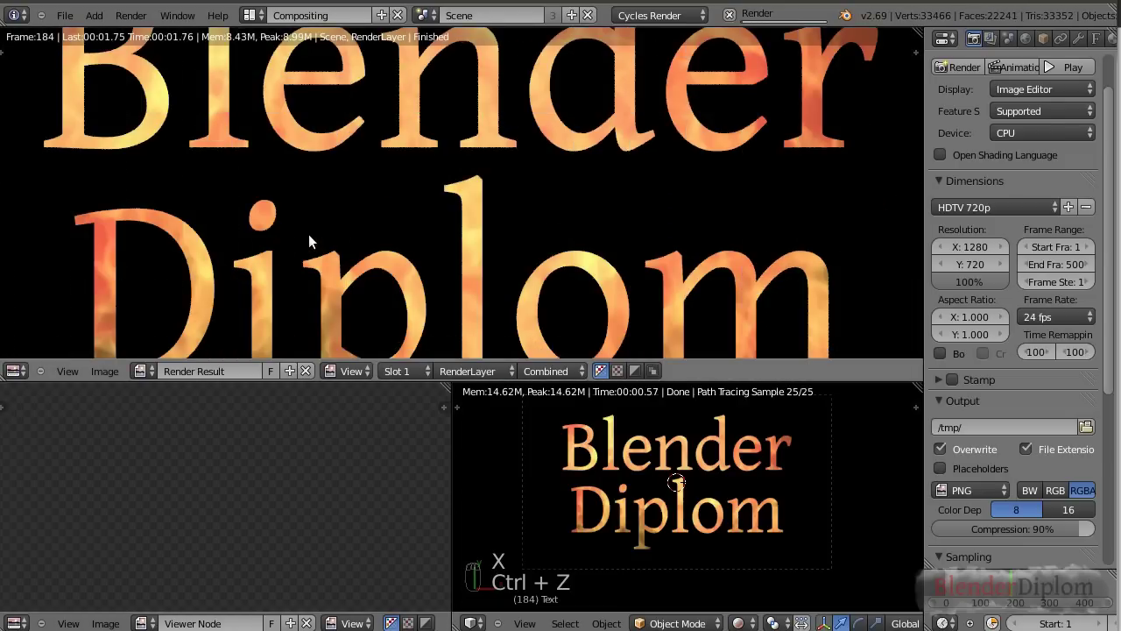
key(Escape)
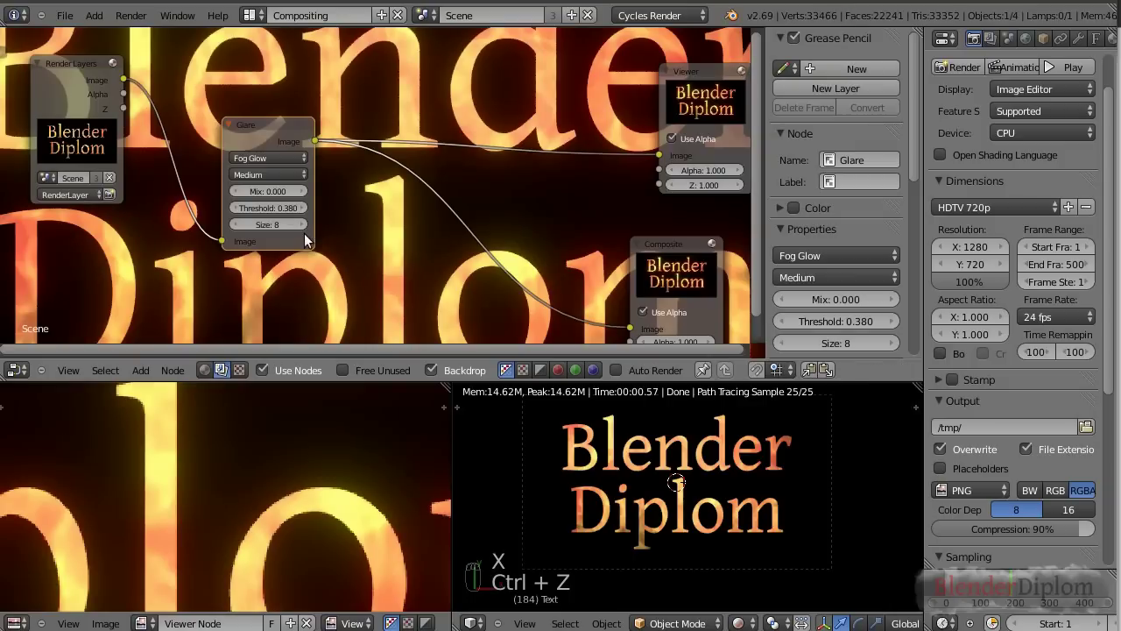
Step: Toggle muting of the Glare node repeatedly to compare the image with and without the glow, leaving the node active
drag(248, 127, 226, 129)
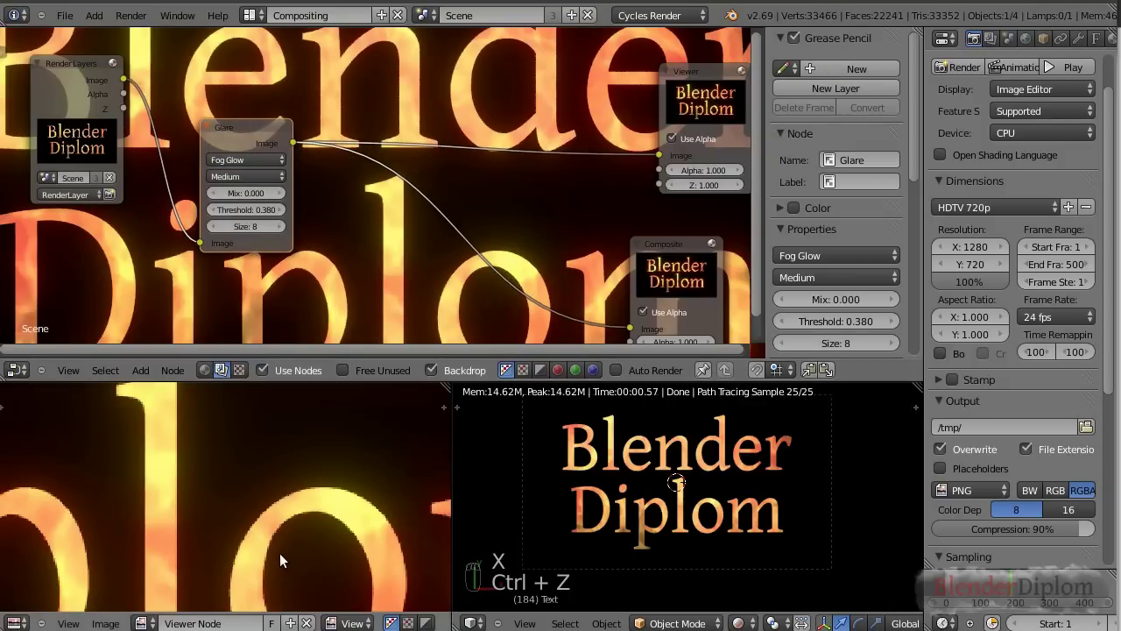
key(m)
key(m)
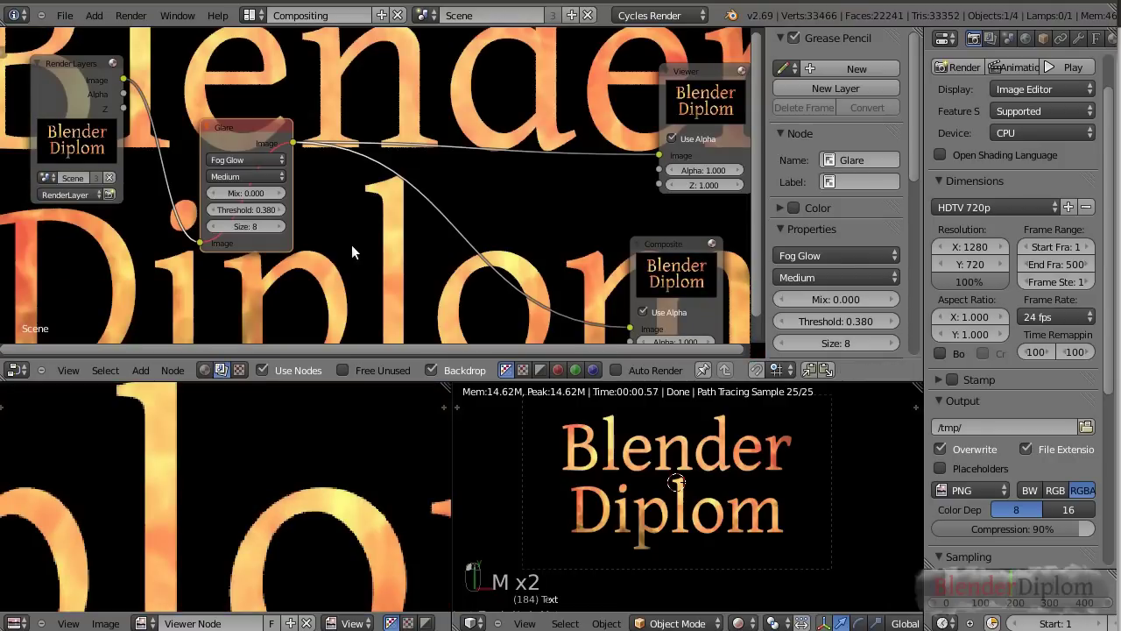
key(m)
key(m)
key(m)
key(m)
key(m)
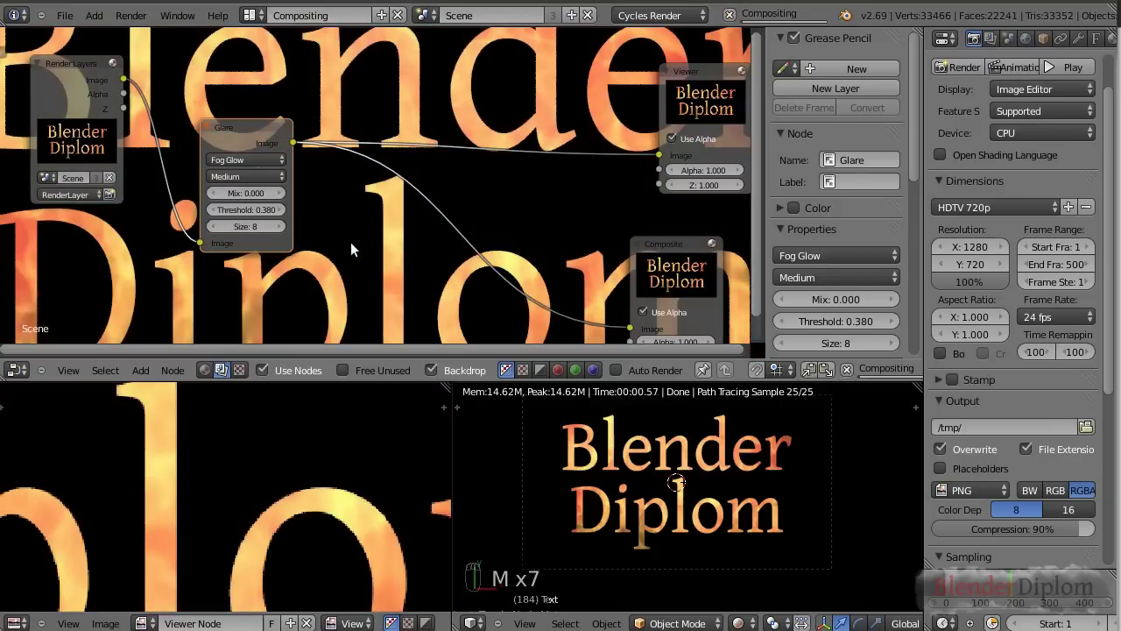
key(m)
key(m)
key(m)
key(m)
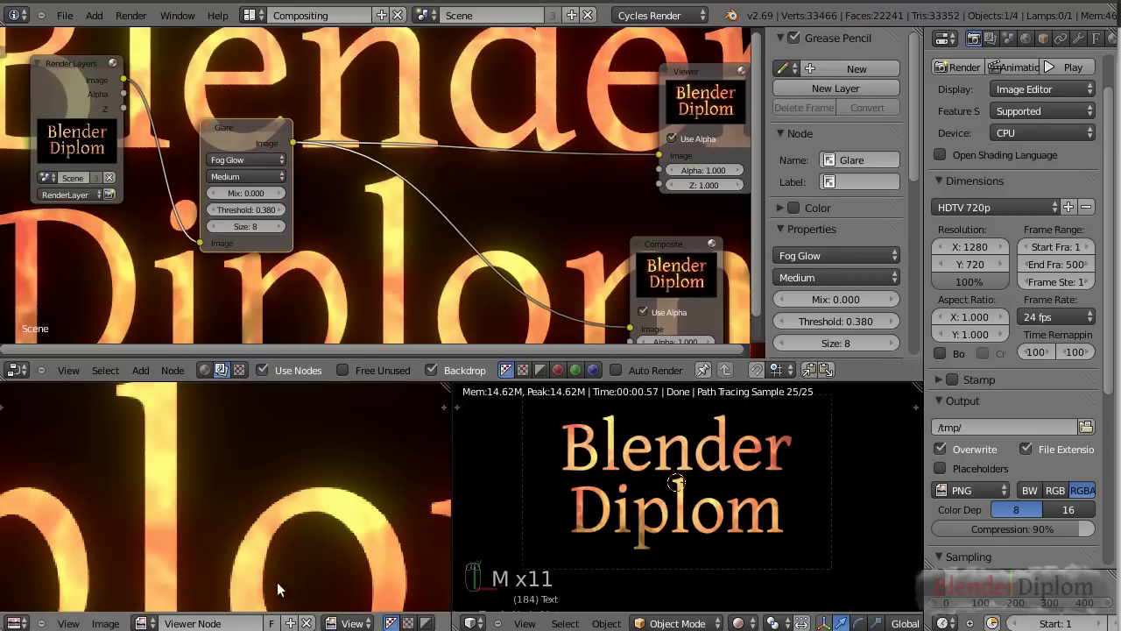
Step: Set the Glare quality to High and pack the Render Layers and Glare nodes close together to free space before the output nodes
click(237, 175)
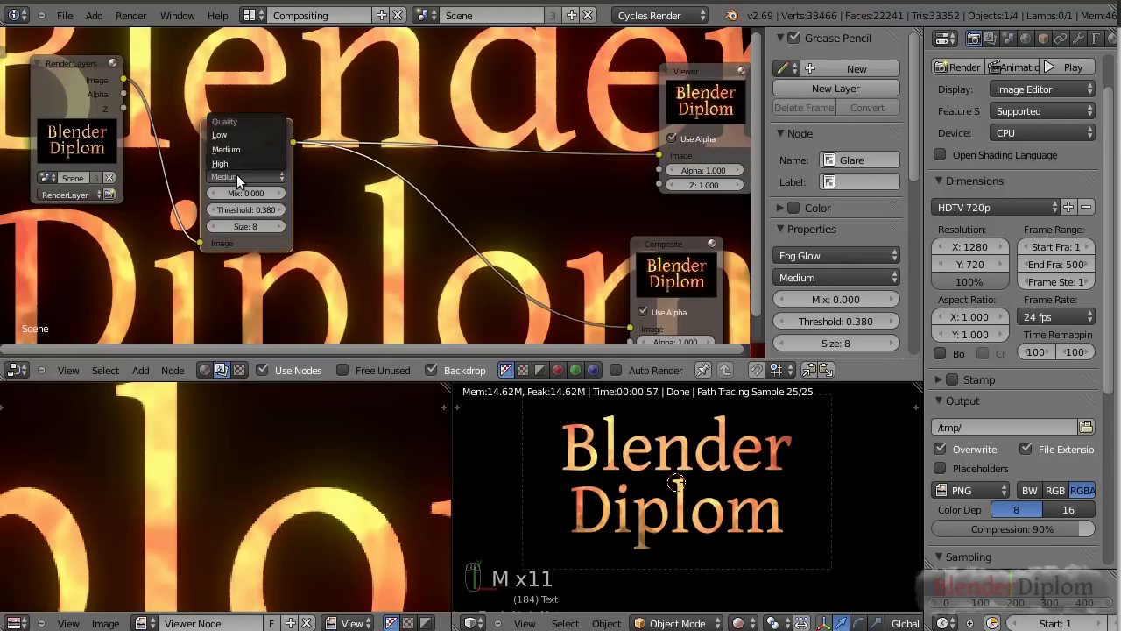
click(235, 160)
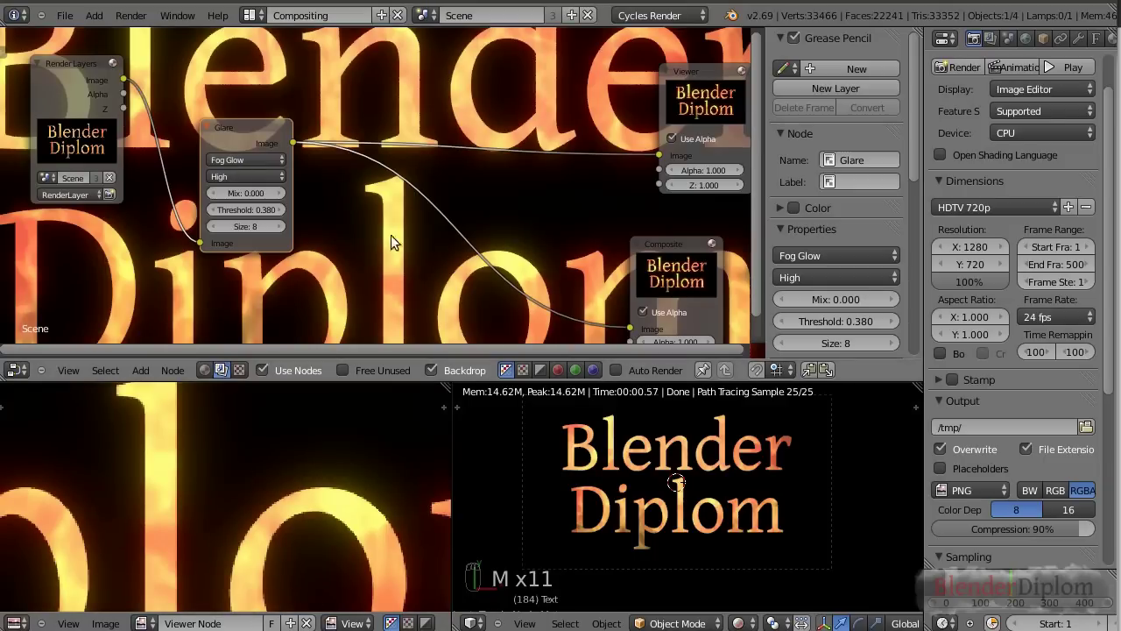
drag(241, 127, 207, 107)
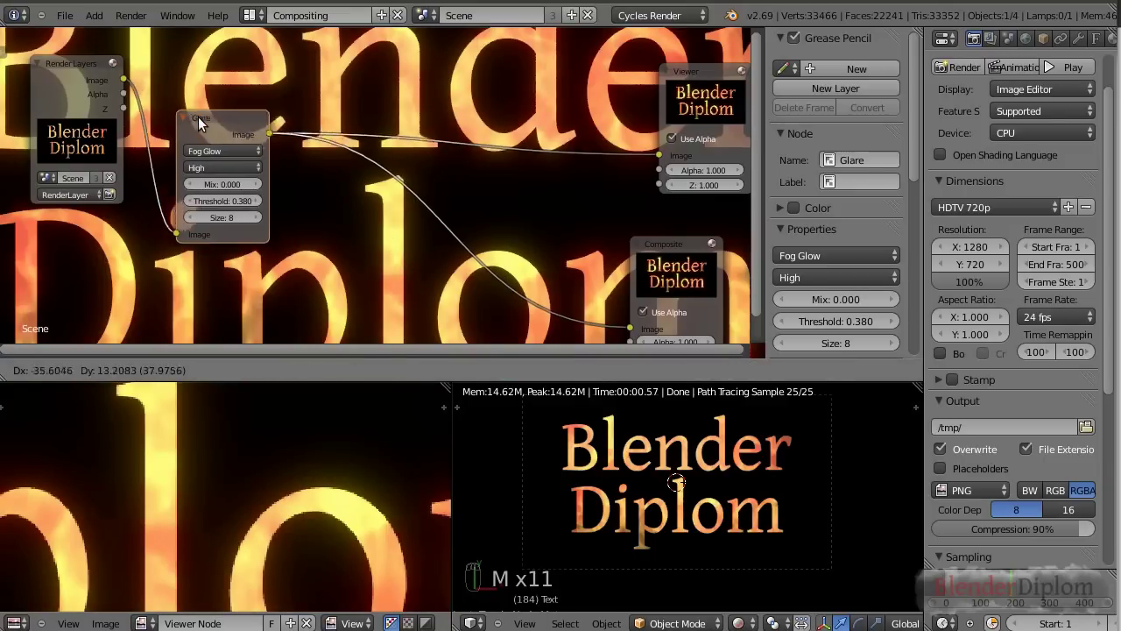
scroll(267, 492, down, 4)
scroll(261, 494, down, 4)
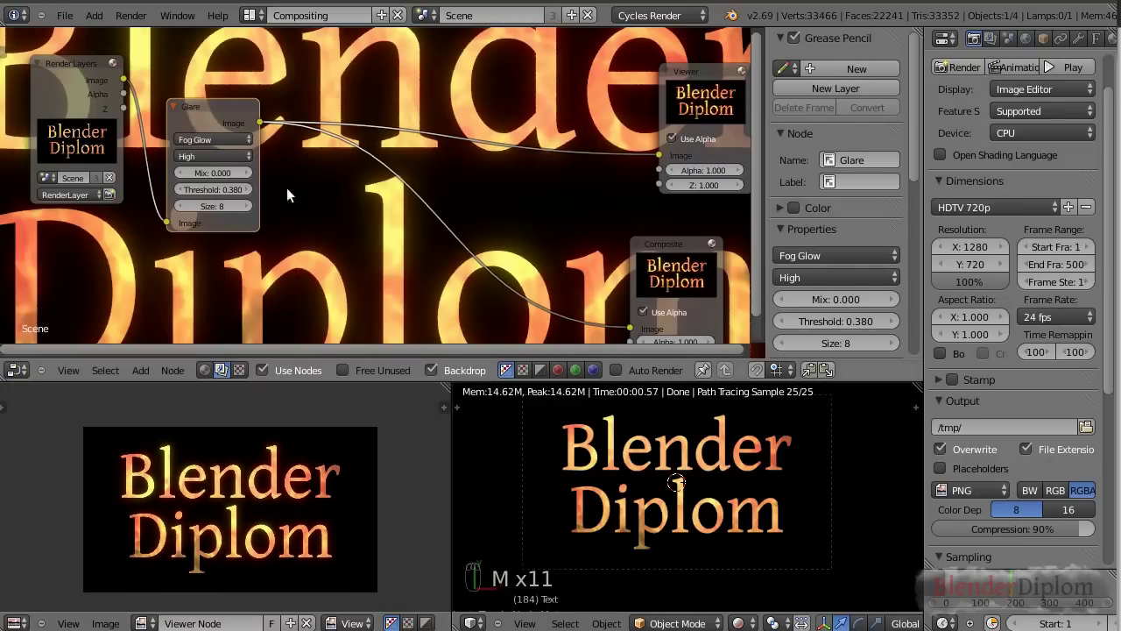
drag(206, 103, 176, 94)
drag(55, 69, 30, 71)
drag(193, 109, 165, 87)
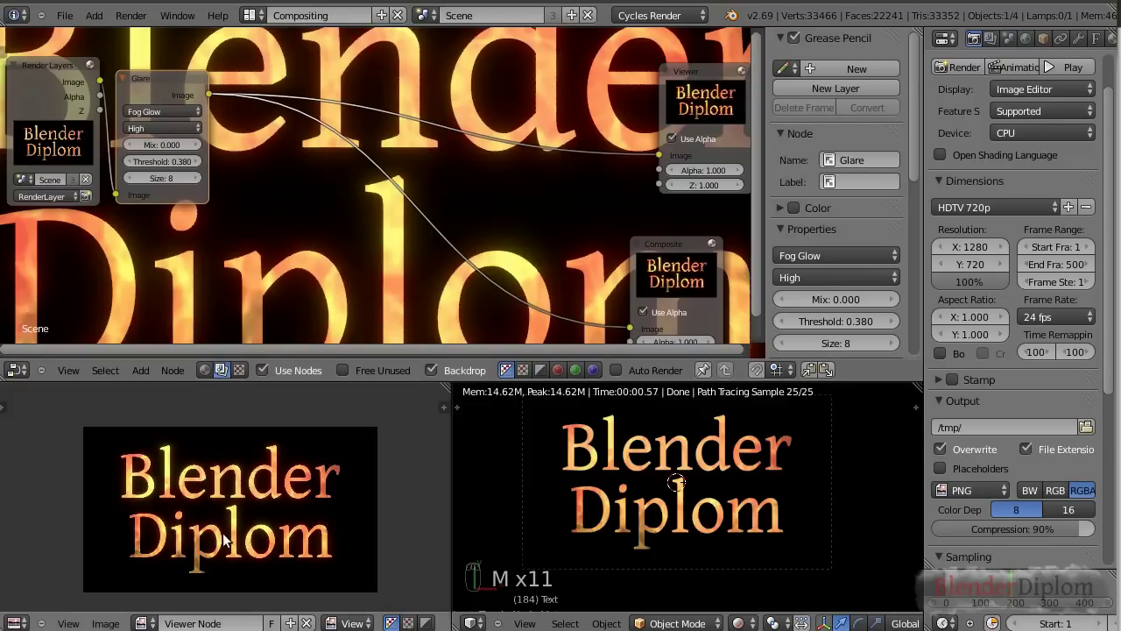
Step: Insert a Directional Blur filter node on the link between the Glare and Composite nodes
key(shift+a)
mouse_move(247, 271)
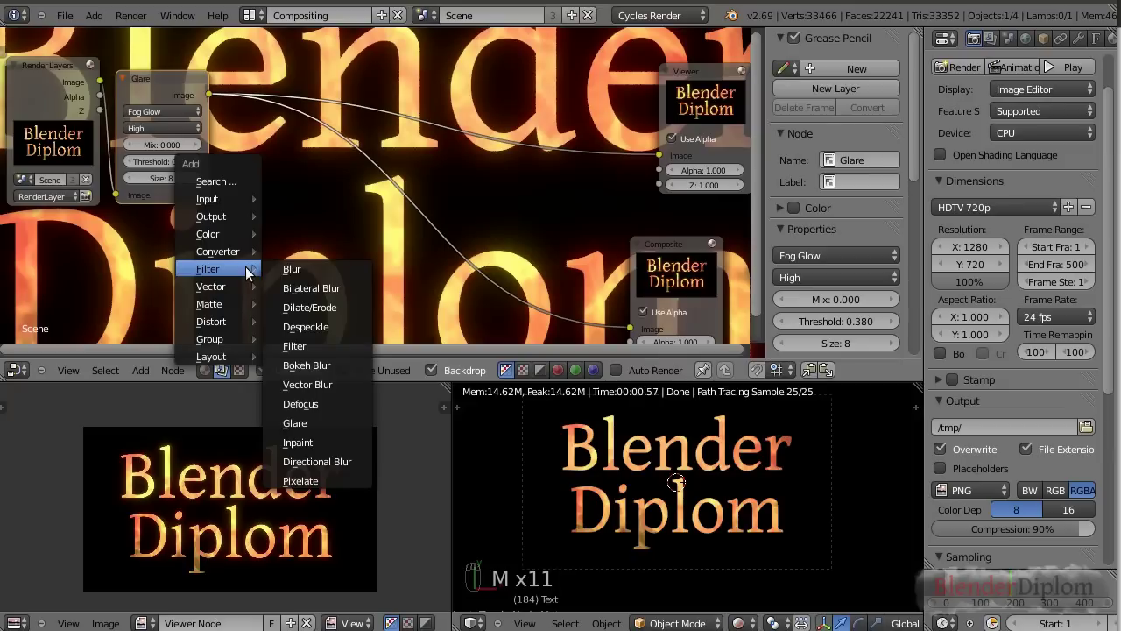
click(312, 459)
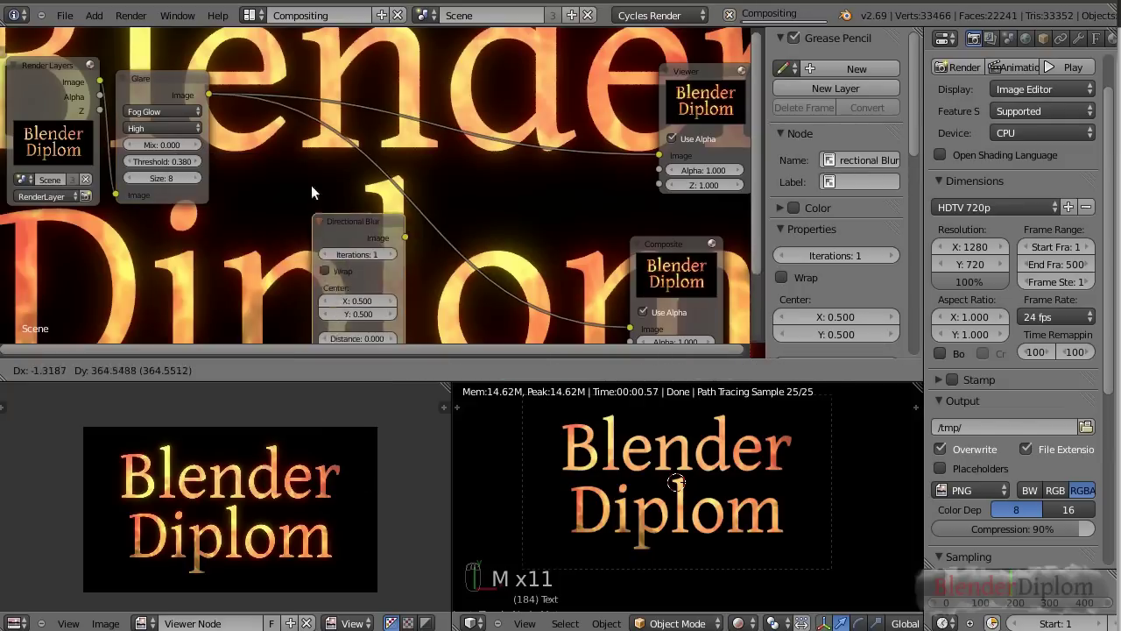
click(282, 134)
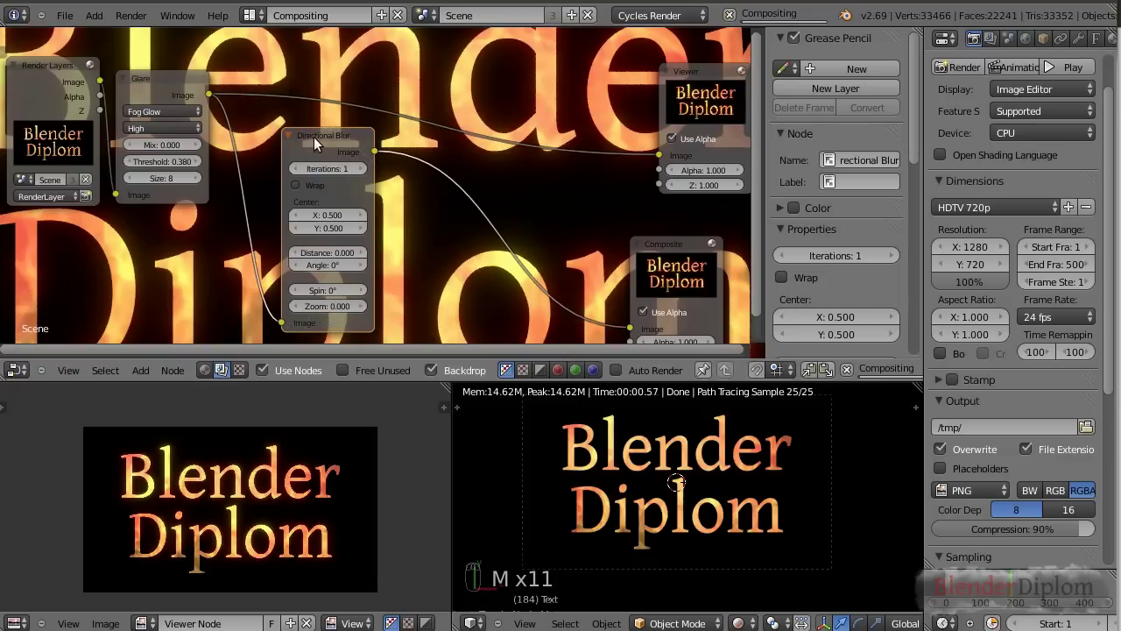
Step: Set the Directional Blur's iterations to 4 and feed its image to the Viewer node as well
click(329, 167)
text(4)
key(Return)
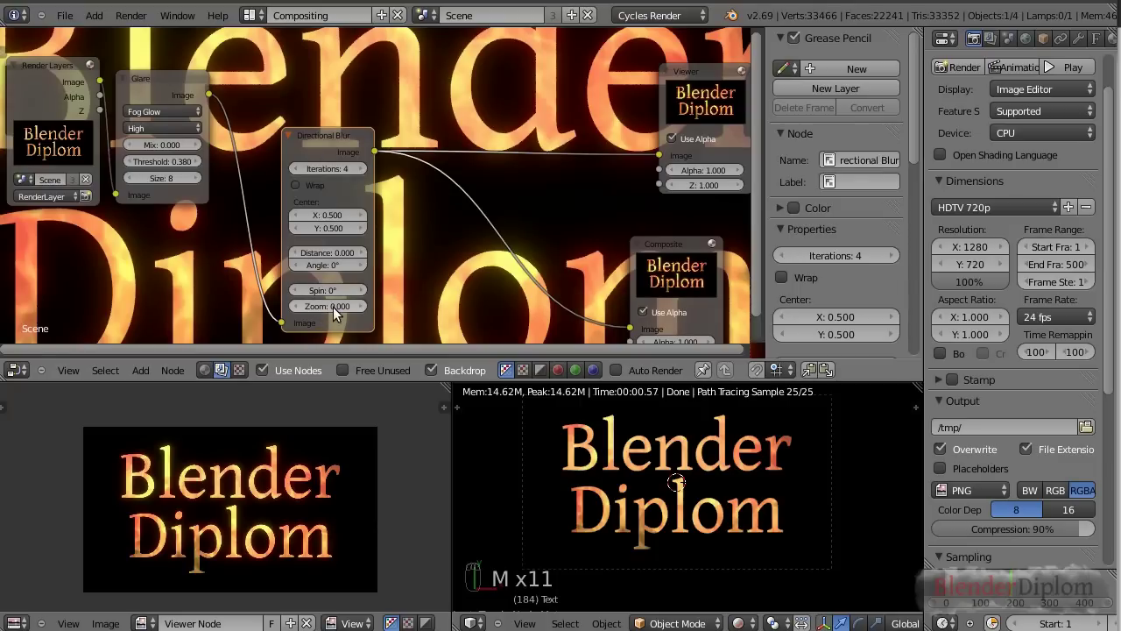
Step: Raise the Directional Blur's zoom in stages from 0.220 over 1 to 2
drag(333, 306, 351, 304)
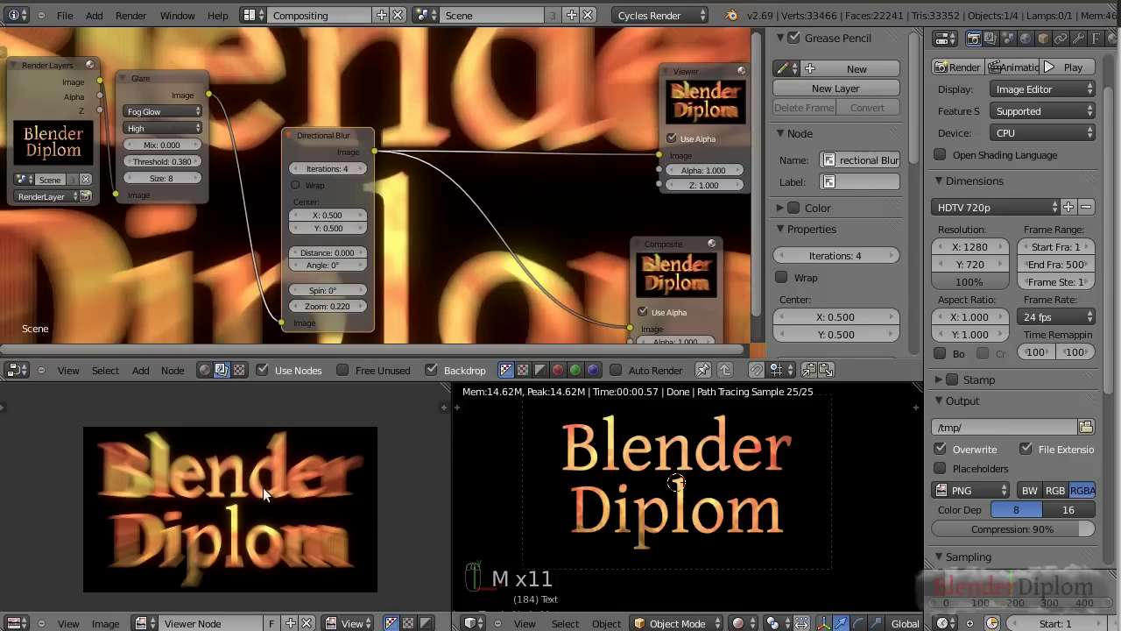
click(333, 305)
text(1)
key(Return)
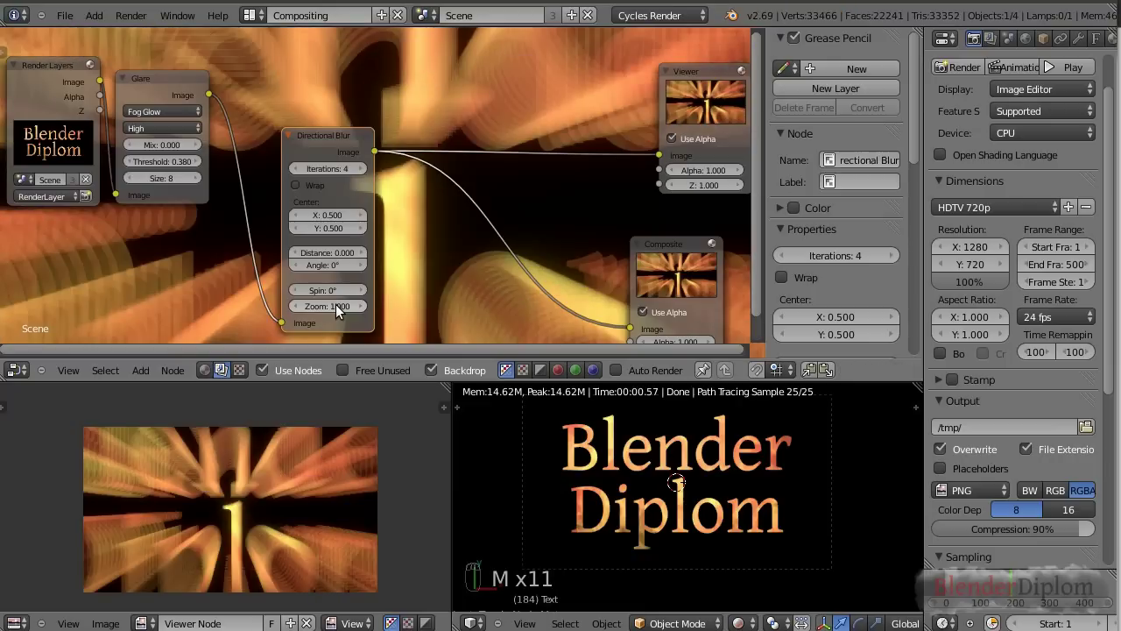
click(336, 305)
text(2)
key(Return)
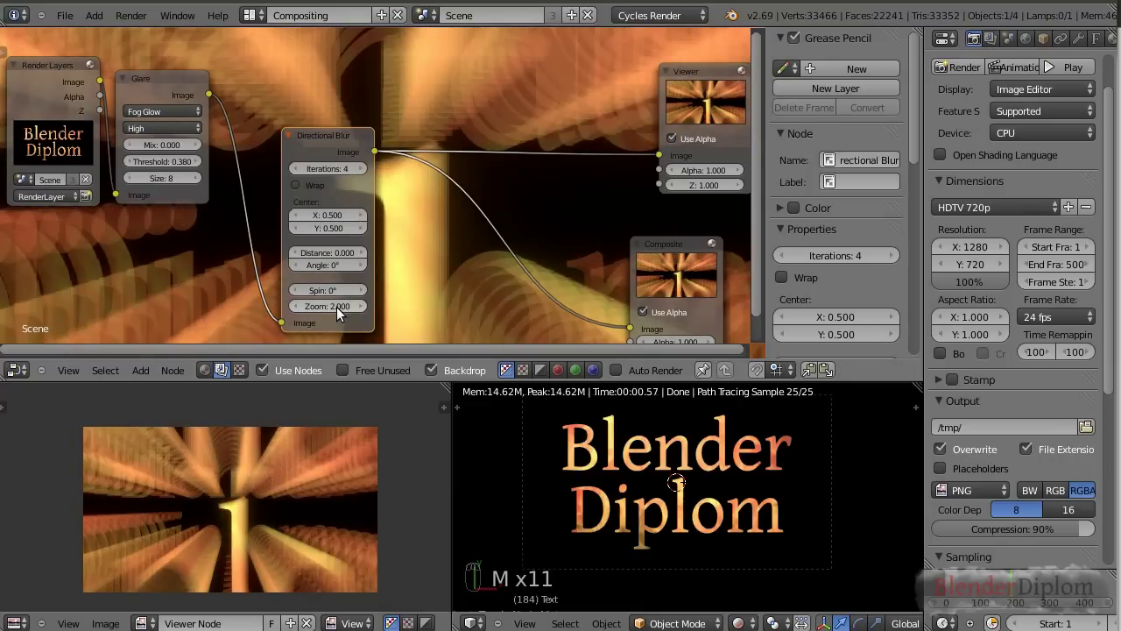
Step: Increase the Directional Blur's iterations to 8 with Wrap enabled, and move the node closer to Glare
click(361, 168)
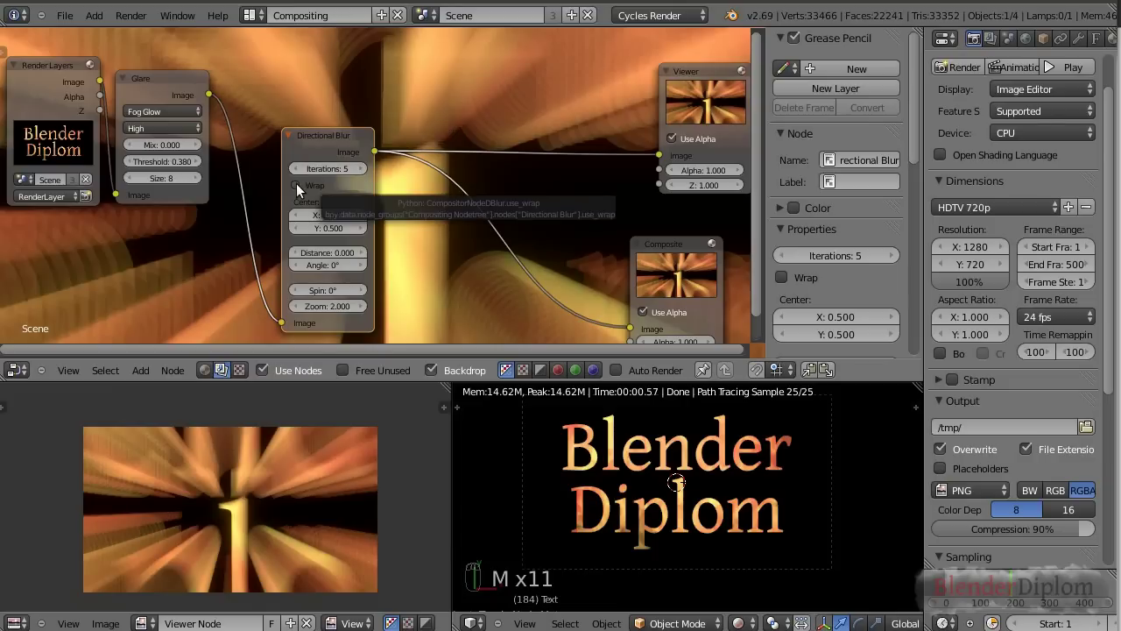
click(296, 185)
click(362, 169)
click(363, 170)
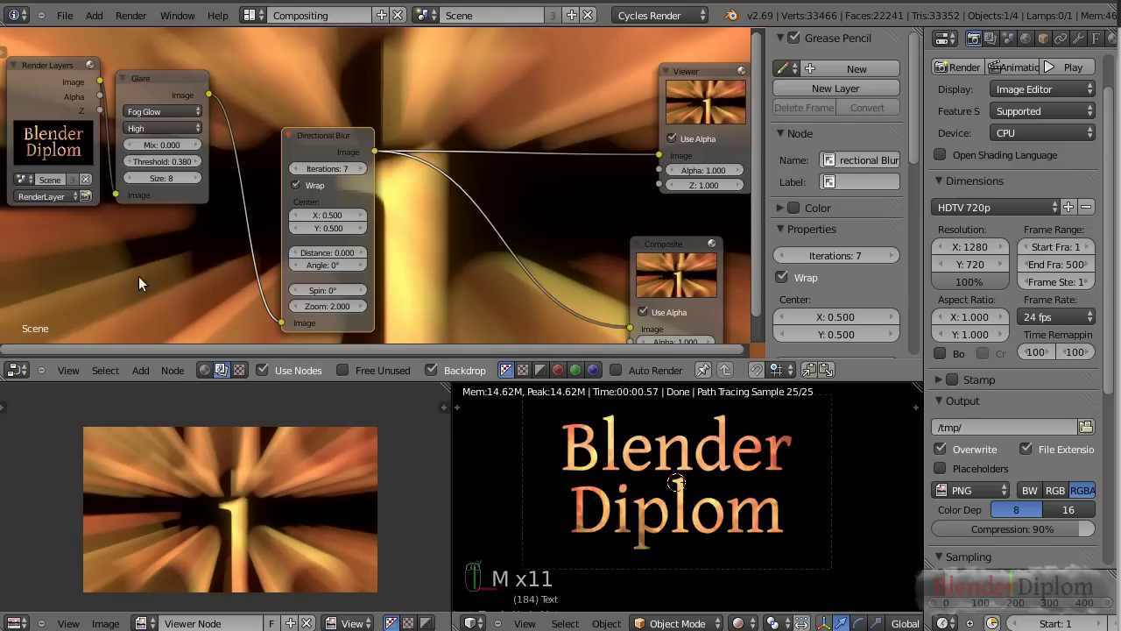
click(358, 169)
drag(323, 132, 266, 154)
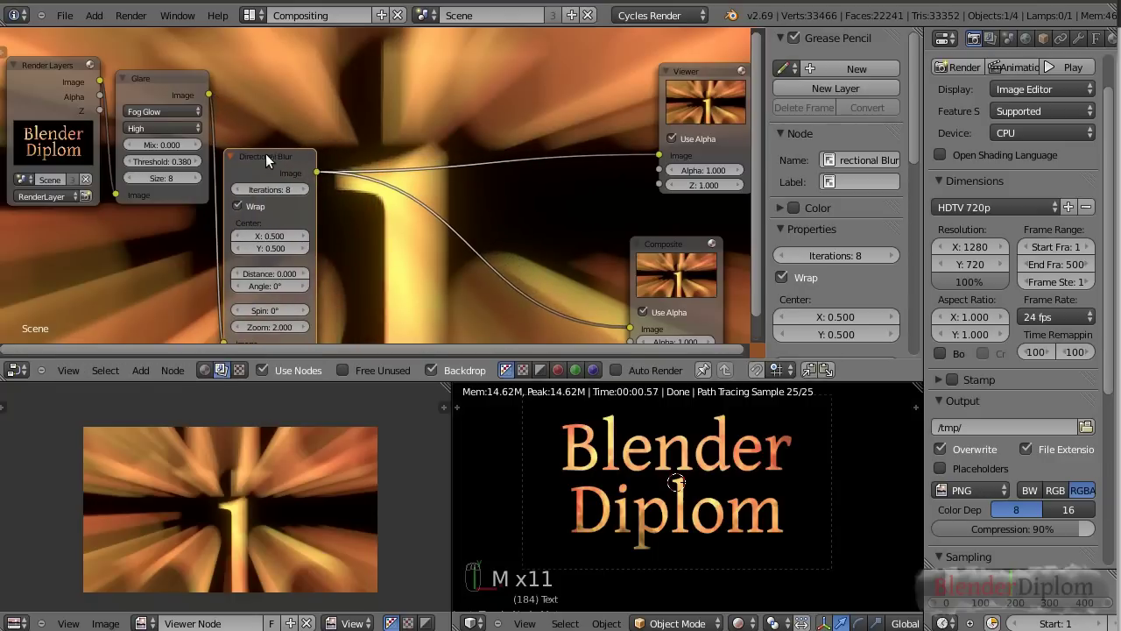
Step: Compare the Glare output with the Directional Blur output in the viewer
click(155, 78)
ctrl+shift+click(156, 76)
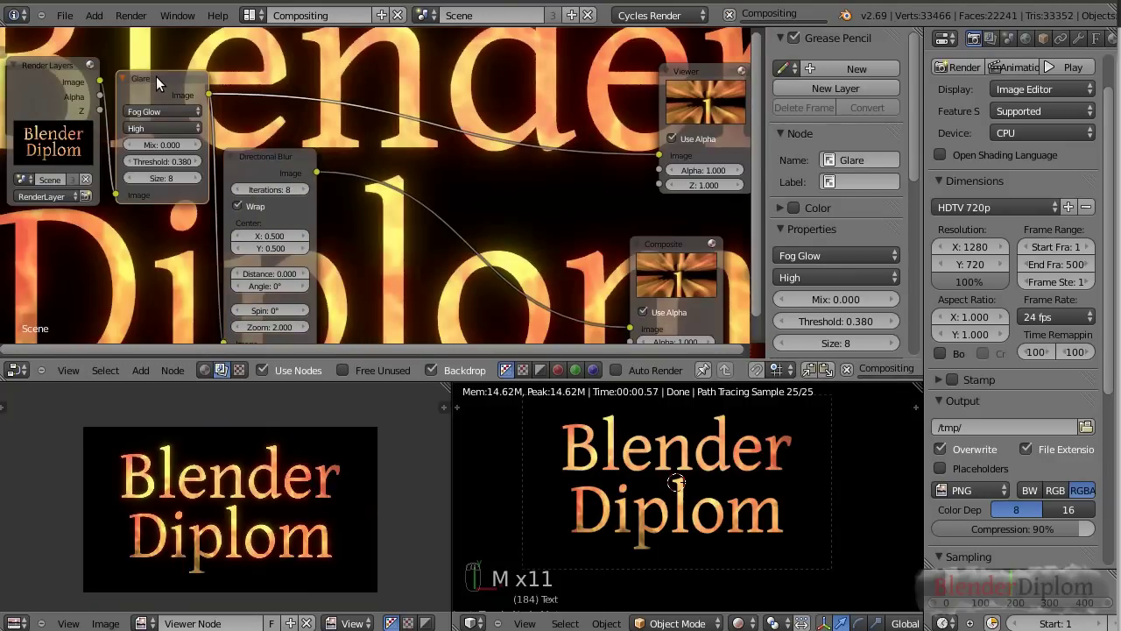
ctrl+shift+click(254, 157)
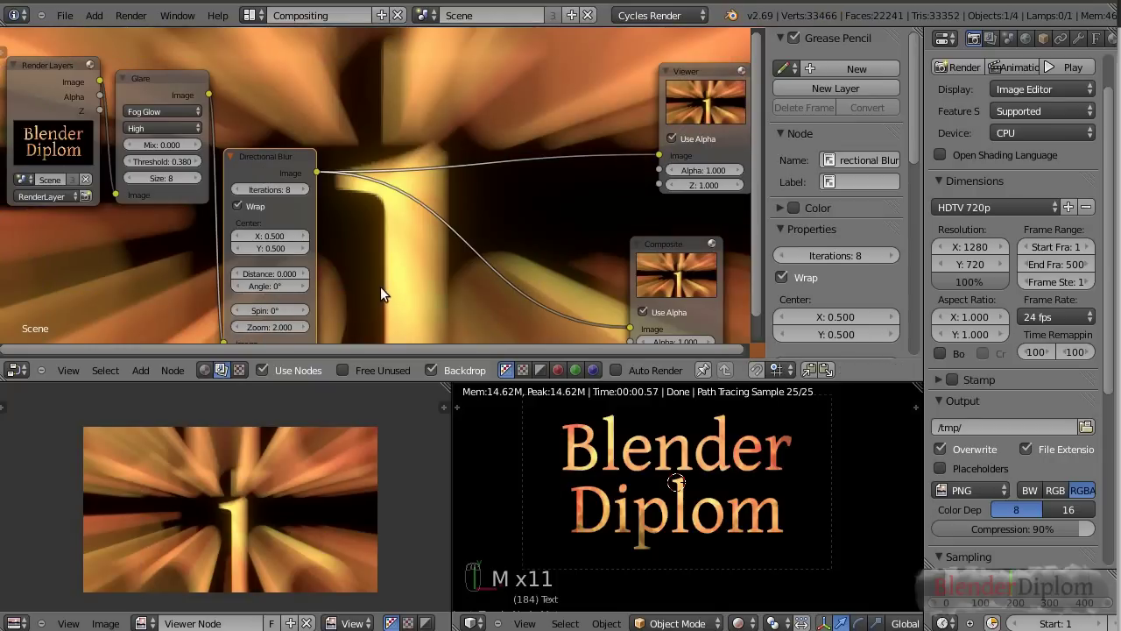
Step: Insert a color Mix node after Directional Blur so that it feeds both the Viewer and Composite nodes
key(shift+a)
mouse_move(396, 282)
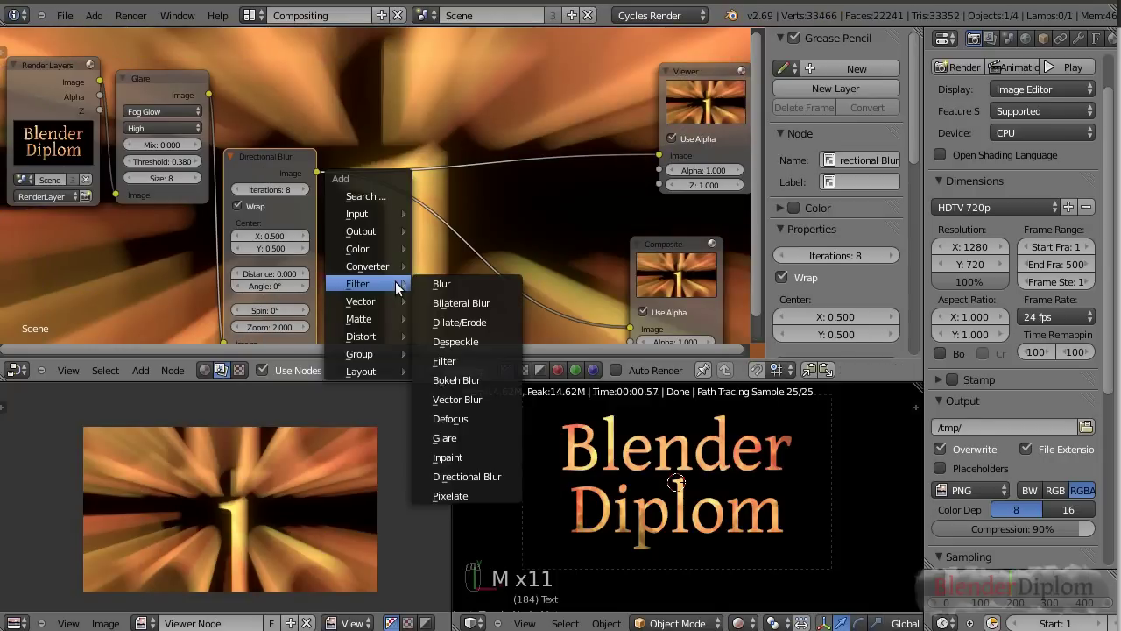
mouse_move(379, 245)
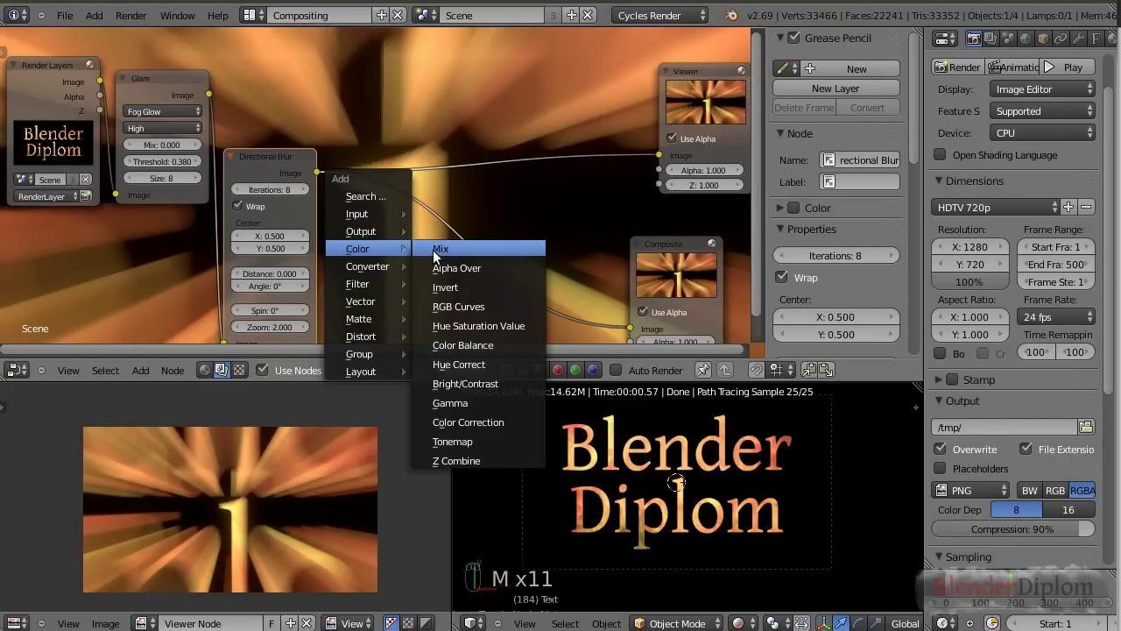
click(433, 250)
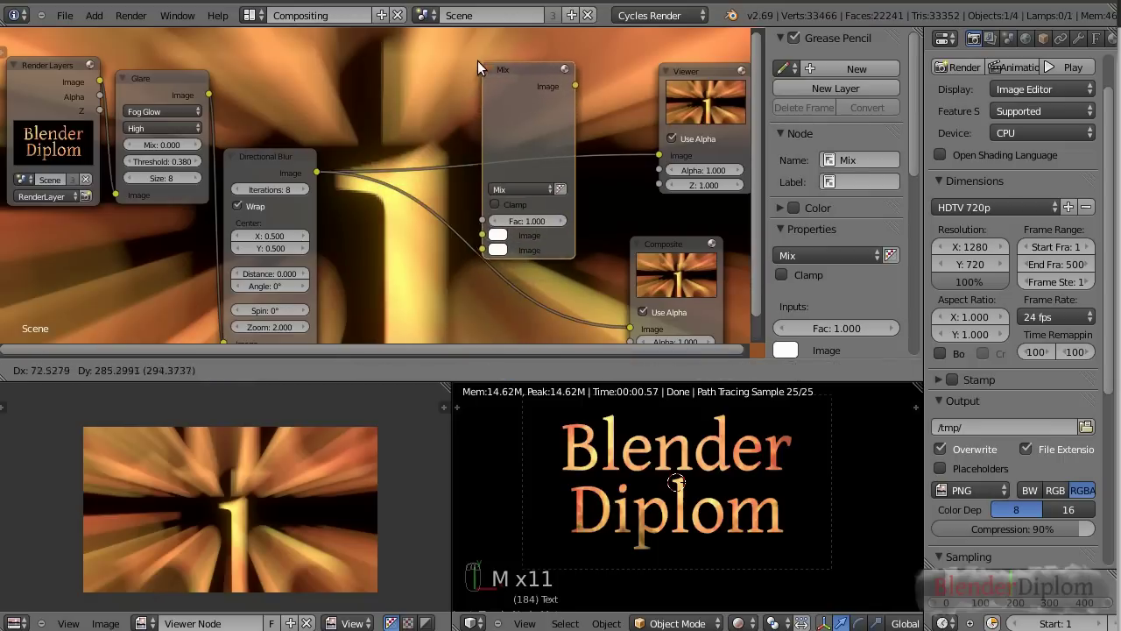
click(447, 198)
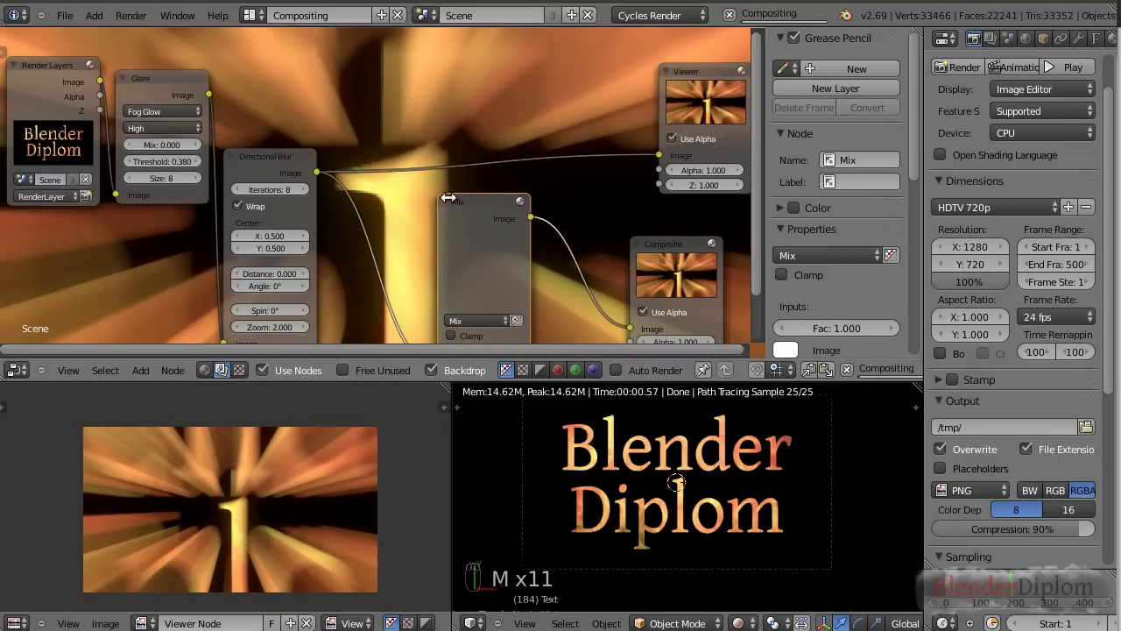
drag(448, 198, 418, 126)
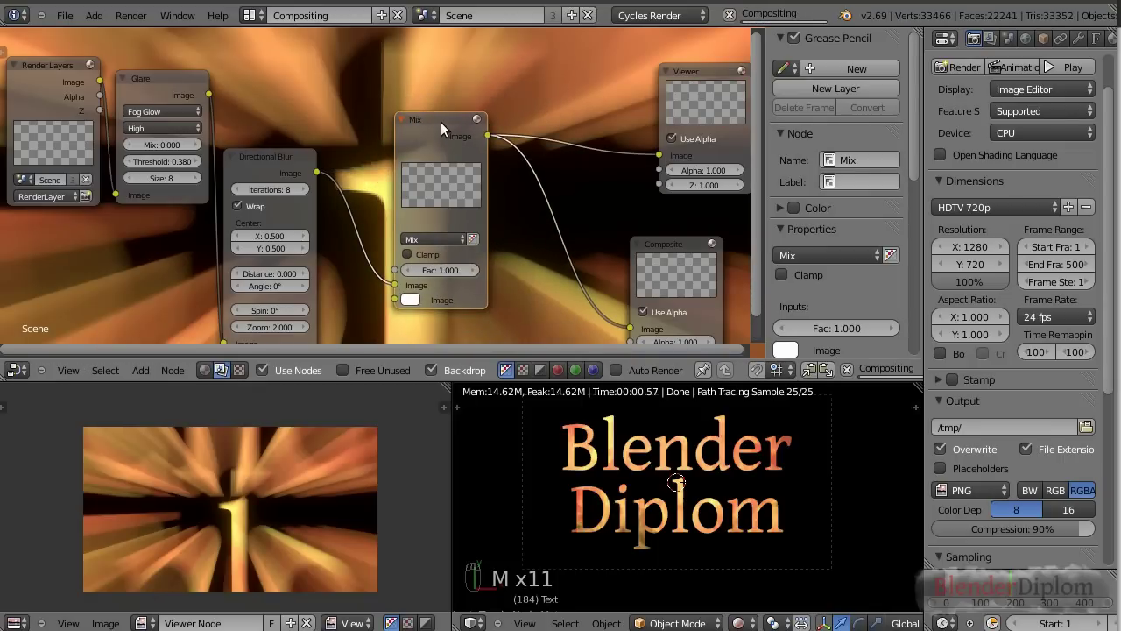
Step: Connect the Glare image to the Mix node's second image input and set its blend type to Add
click(210, 95)
drag(219, 102, 395, 300)
click(439, 239)
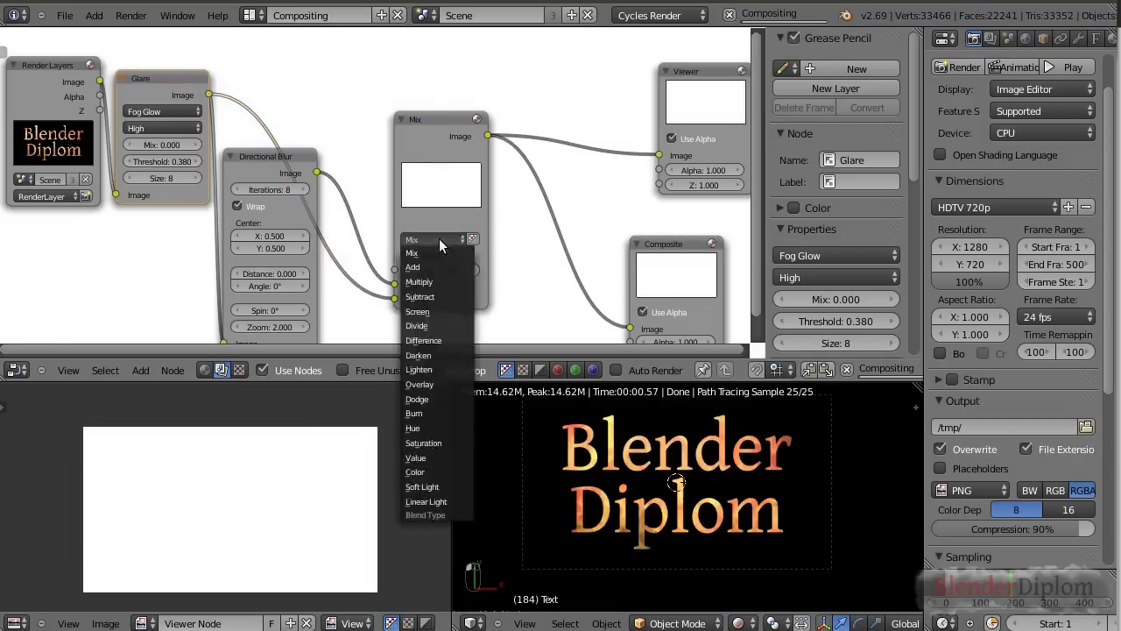
click(423, 267)
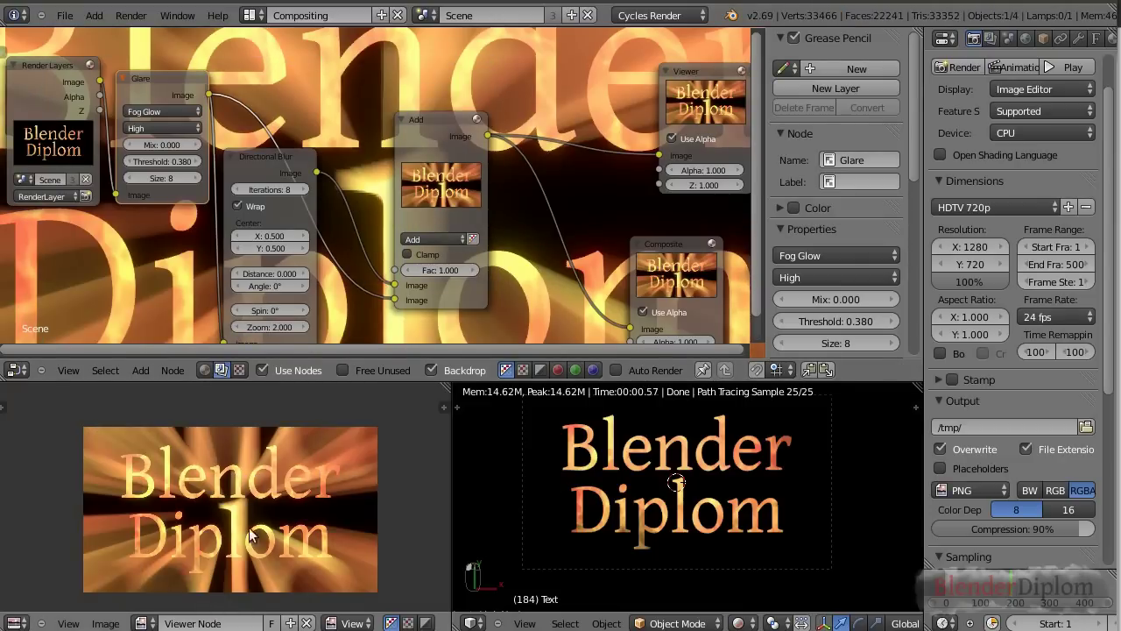
Step: Tidy the node layout by moving Directional Blur up beside Glare and shifting the Add node slightly down
scroll(417, 259, down, 3)
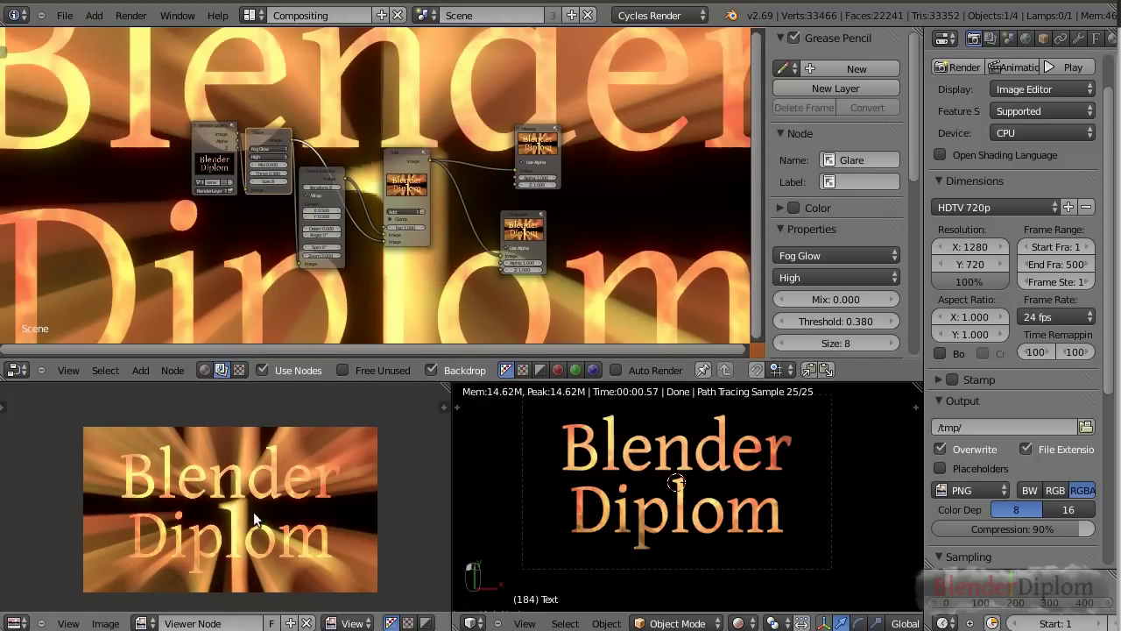
drag(331, 196, 336, 161)
drag(415, 170, 424, 182)
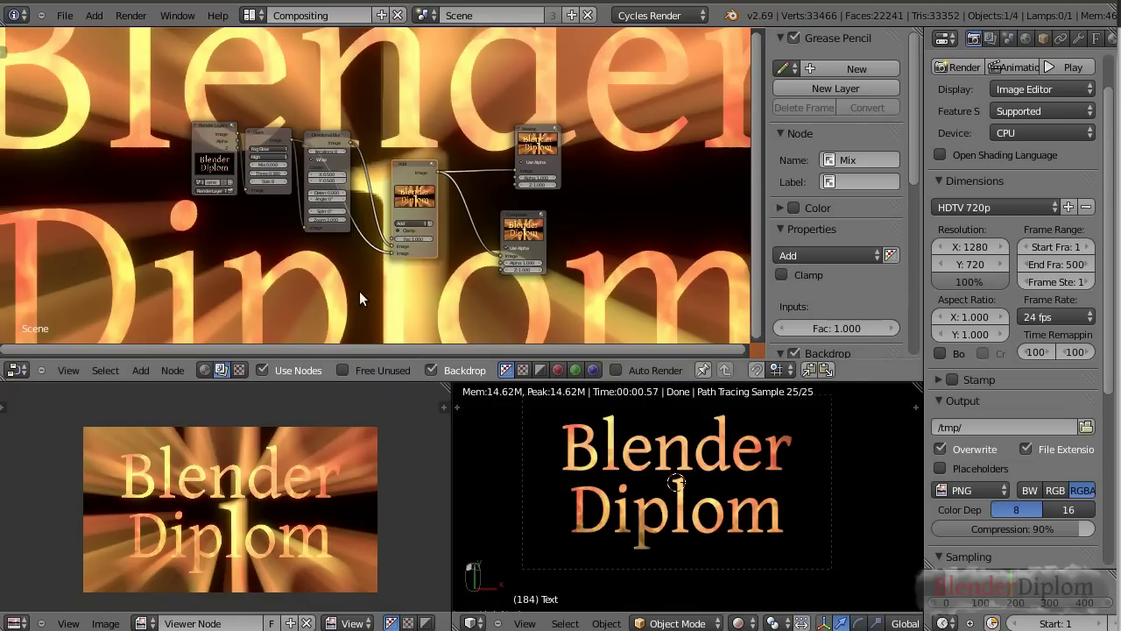
scroll(320, 337, up, 2)
scroll(301, 242, down, 2)
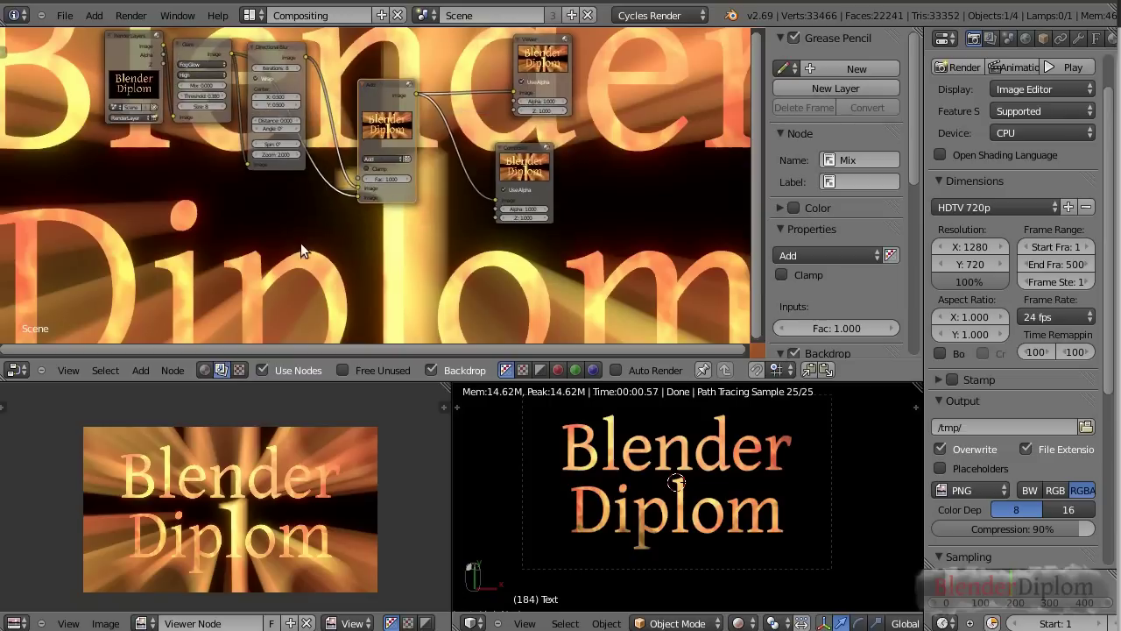
Step: Add an Ellipse Mask matte node below the Render Layers node and preview its mask in the Viewer
key(shift+a)
mouse_move(124, 284)
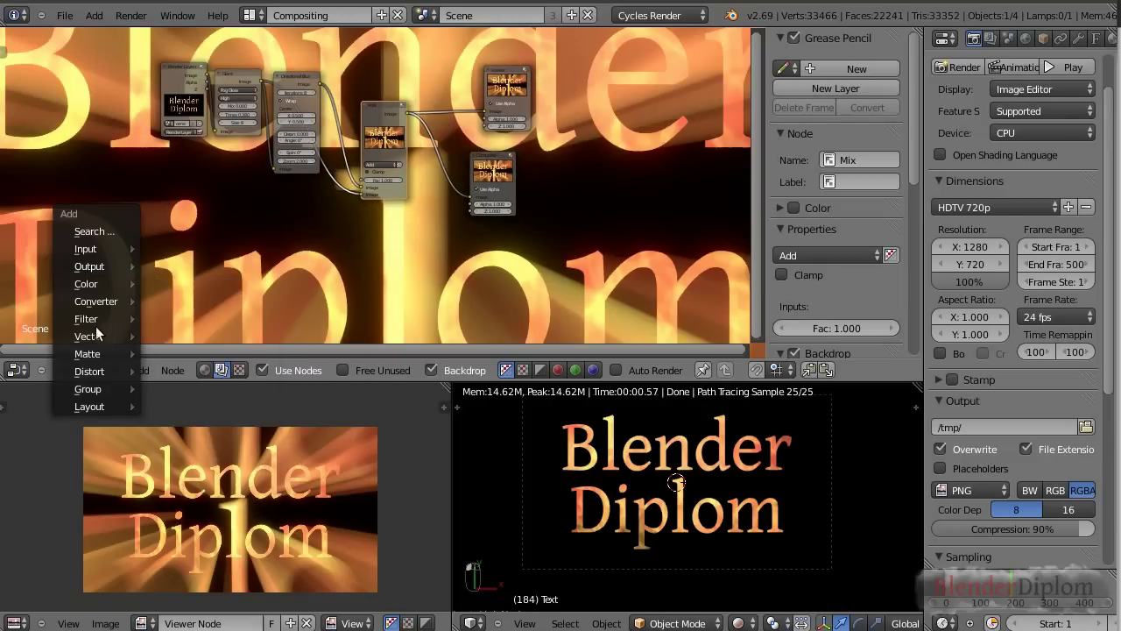
mouse_move(133, 354)
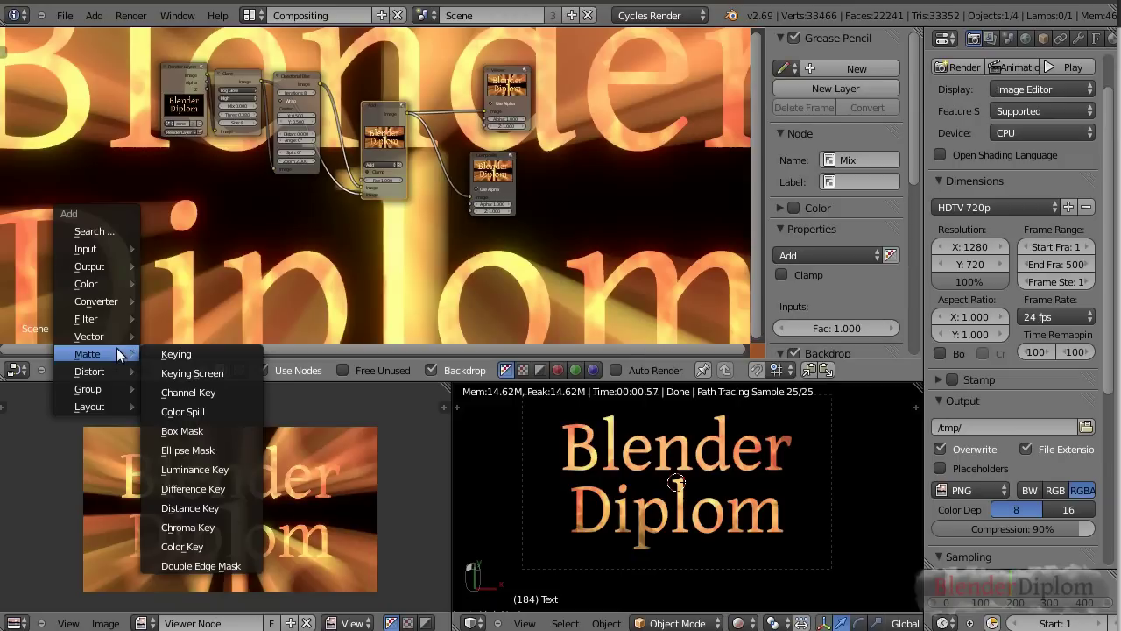
click(195, 451)
click(106, 189)
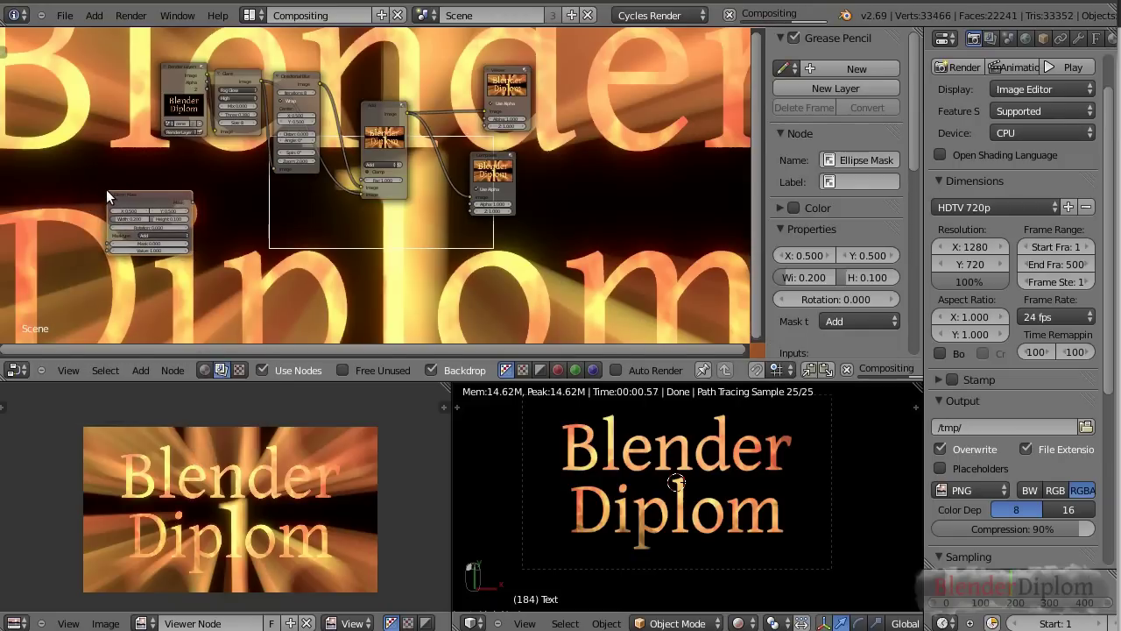
ctrl+shift+click(153, 196)
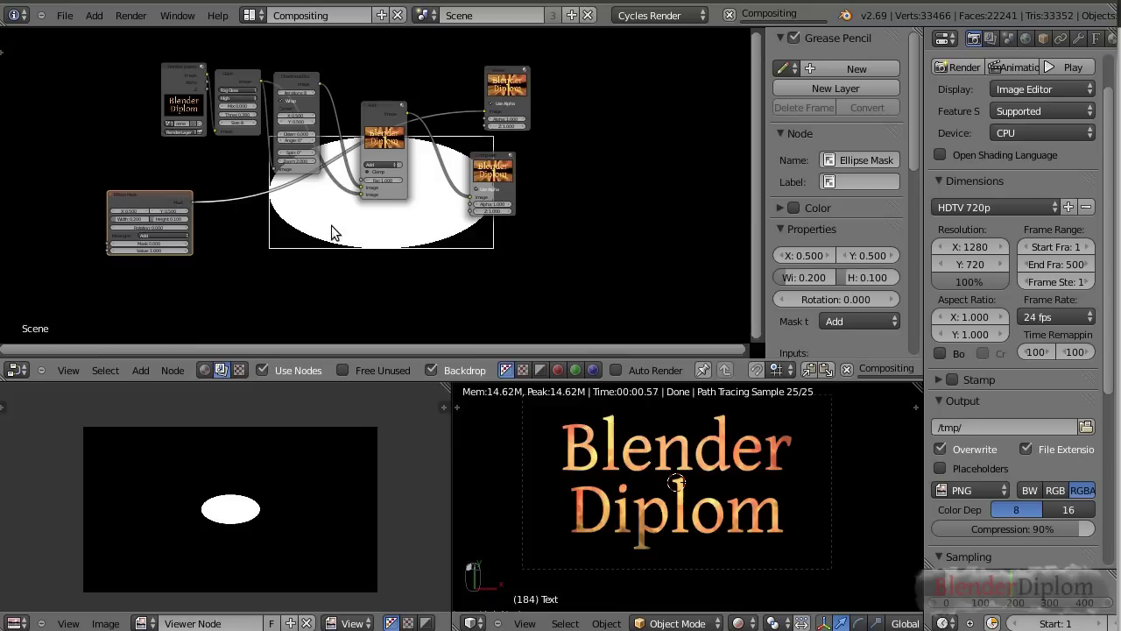
Step: Enlarge the Ellipse Mask to a width of 0.618 and a height of 0.336
scroll(289, 259, up, 4)
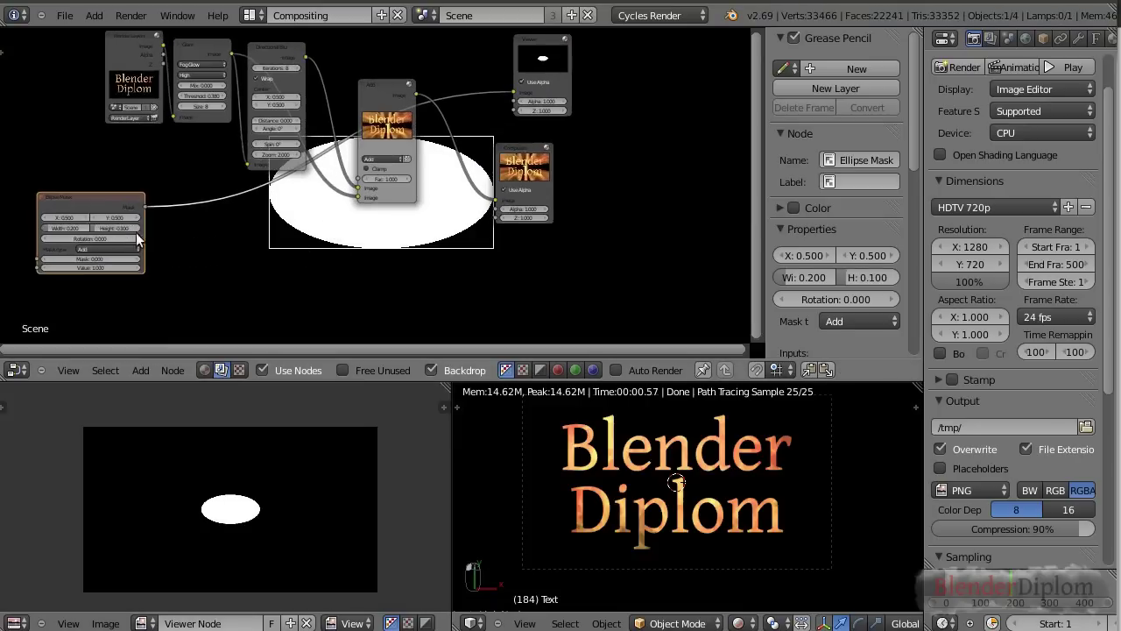
middle_drag(286, 258, 247, 134)
scroll(247, 134, up, 2)
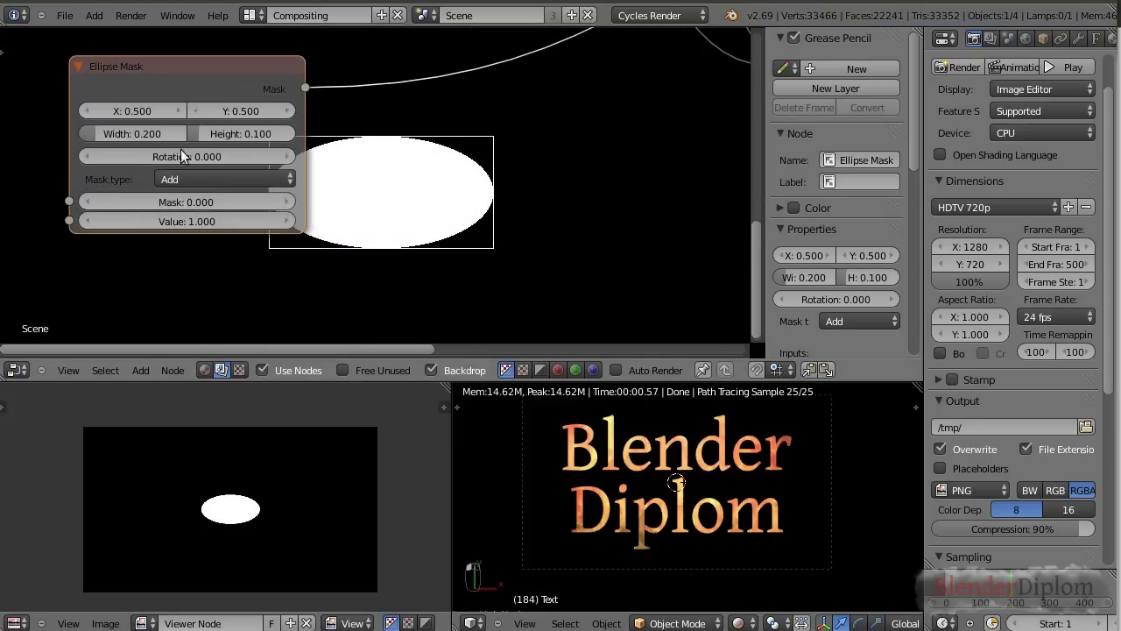
drag(123, 170, 145, 170)
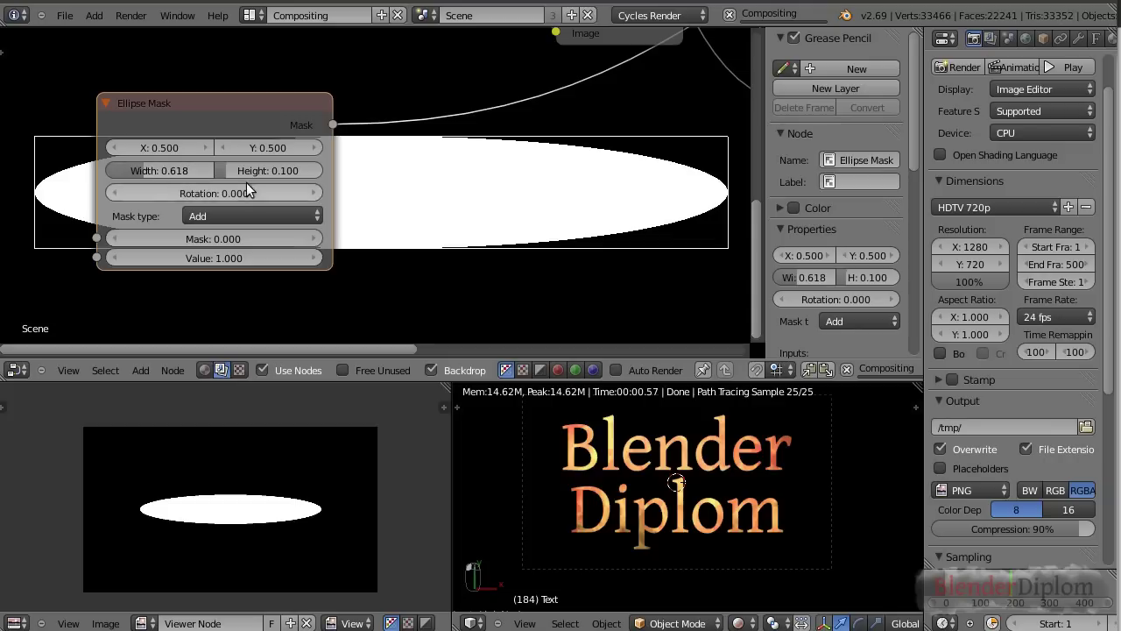
drag(261, 166, 282, 173)
Step: Insert a Blur filter node on the link between the Ellipse Mask and Viewer nodes
scroll(290, 173, down, 3)
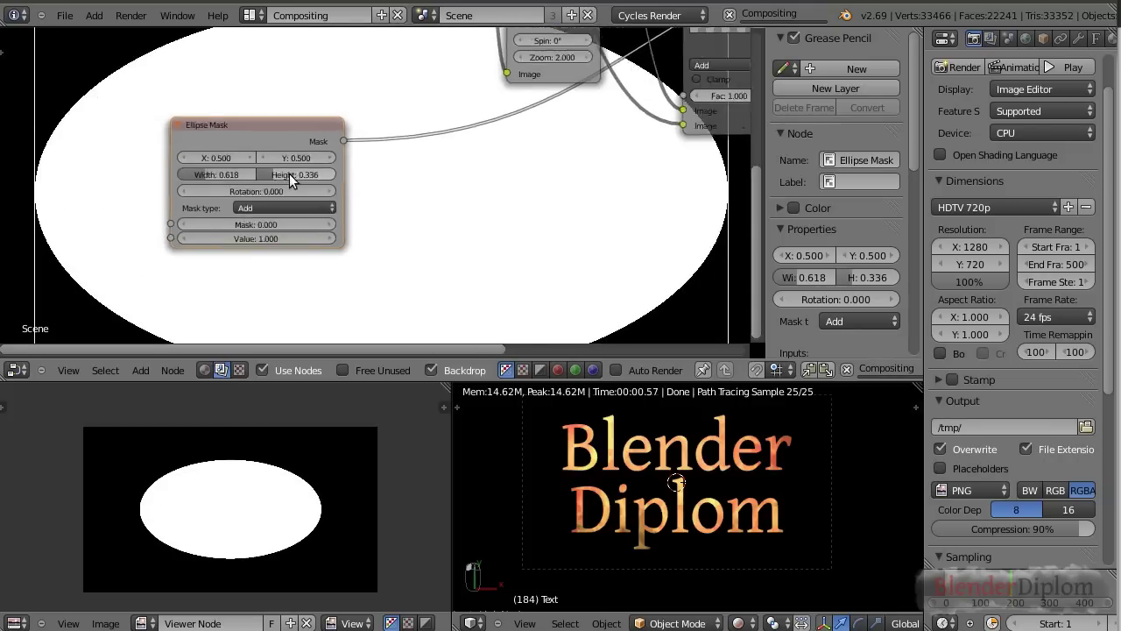
key(shift+a)
mouse_move(374, 261)
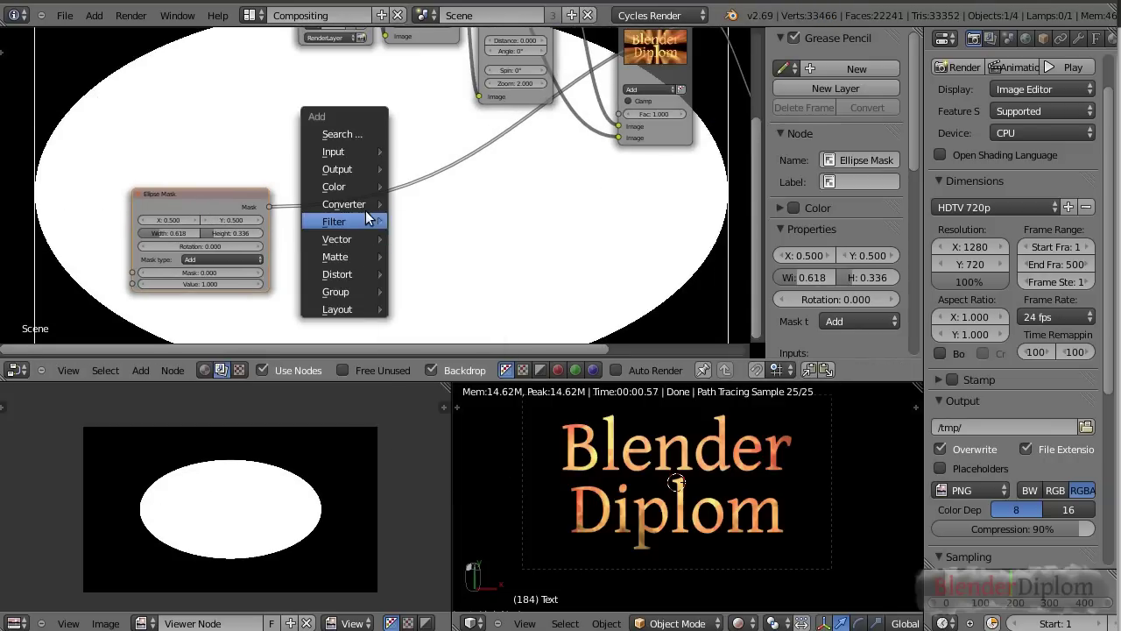
mouse_move(357, 221)
click(425, 224)
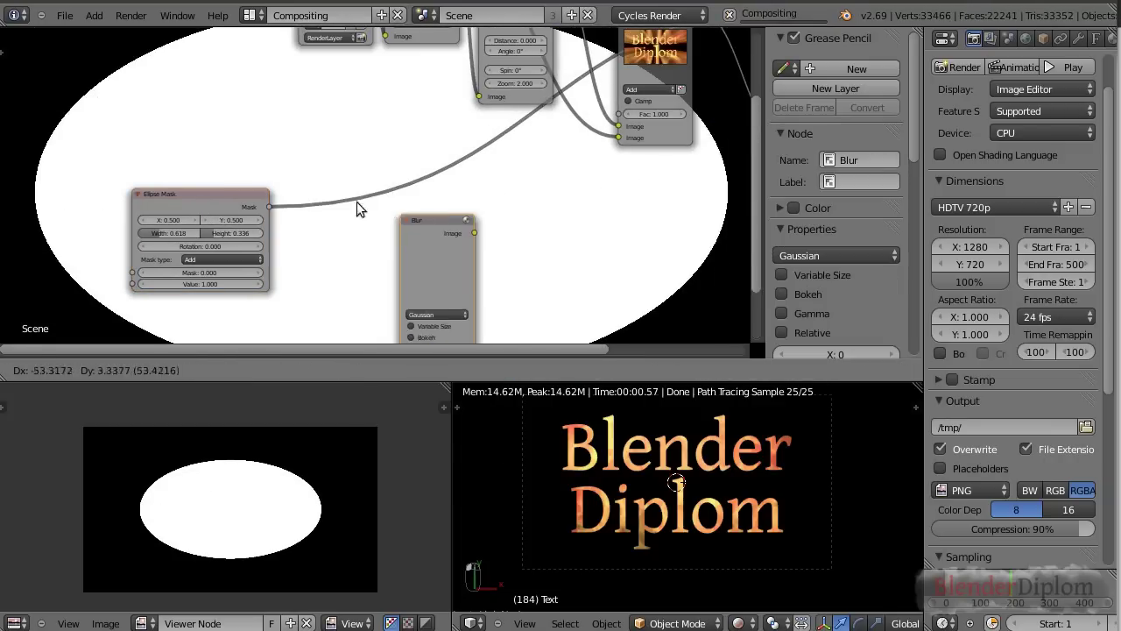
click(335, 266)
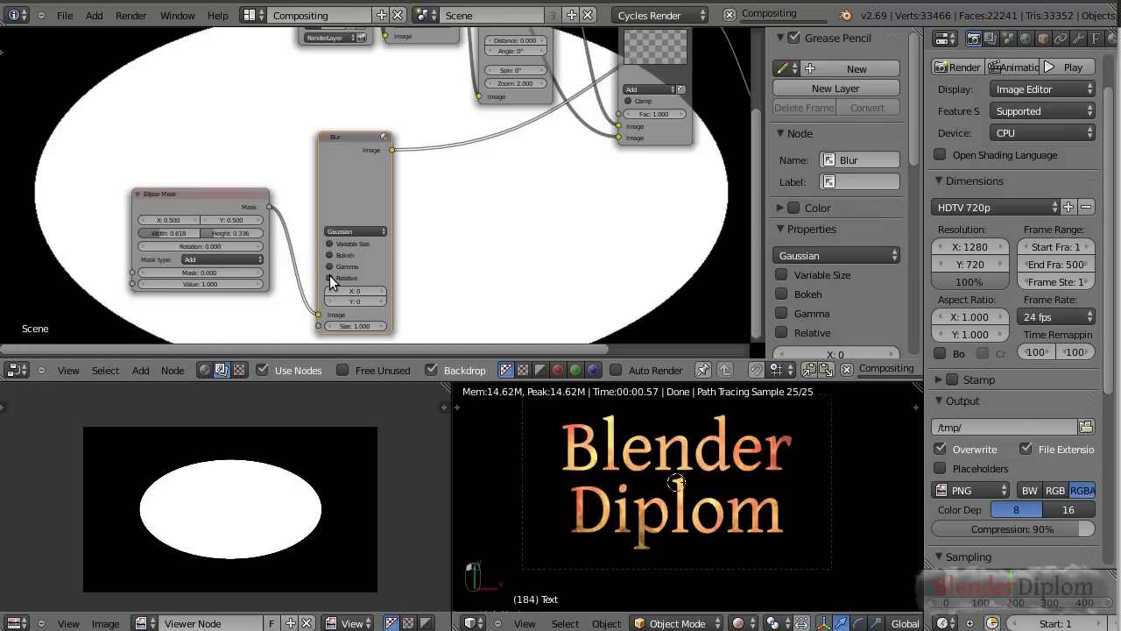
Step: Make the mask's Blur relative and raise it to X 38.182% and Y 47.273%
click(330, 277)
scroll(337, 297, up, 2)
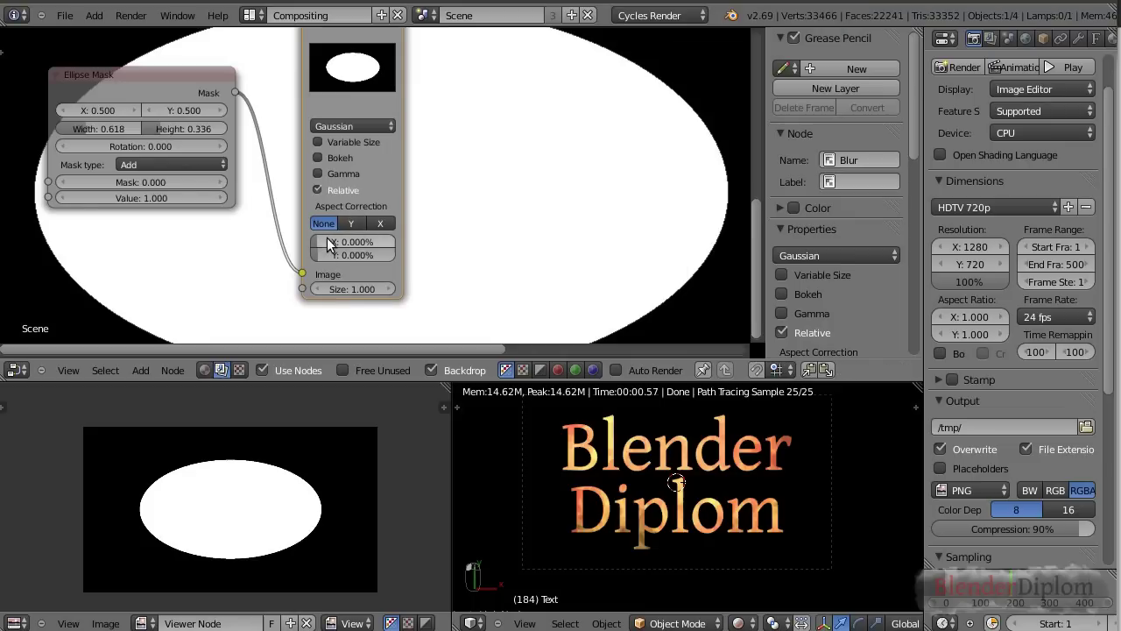
drag(326, 247, 344, 257)
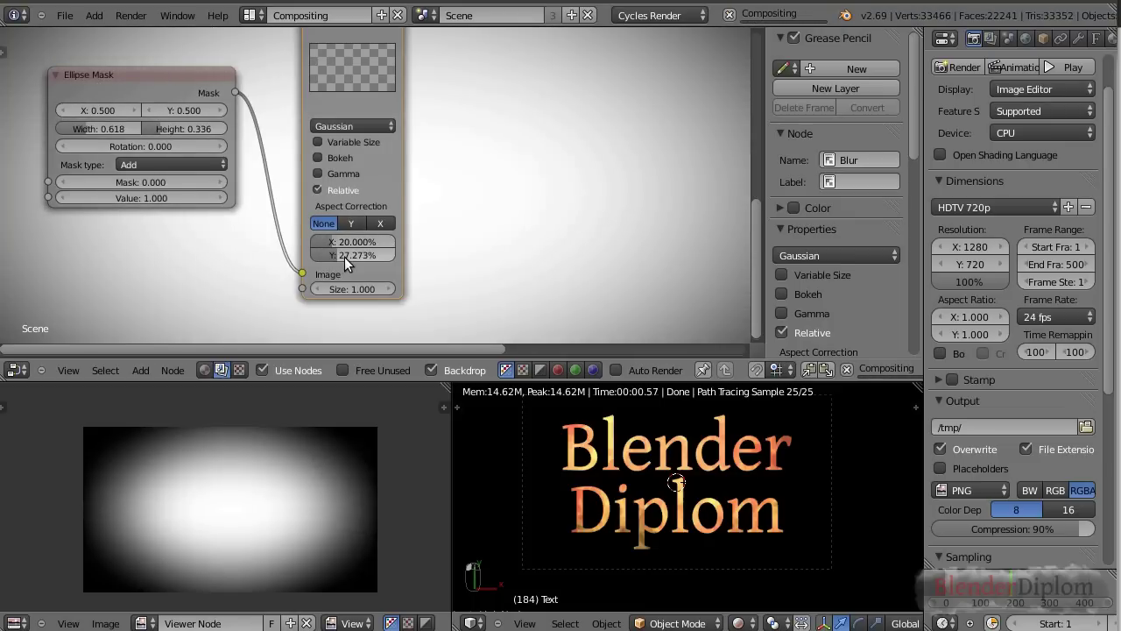
scroll(402, 233, down, 2)
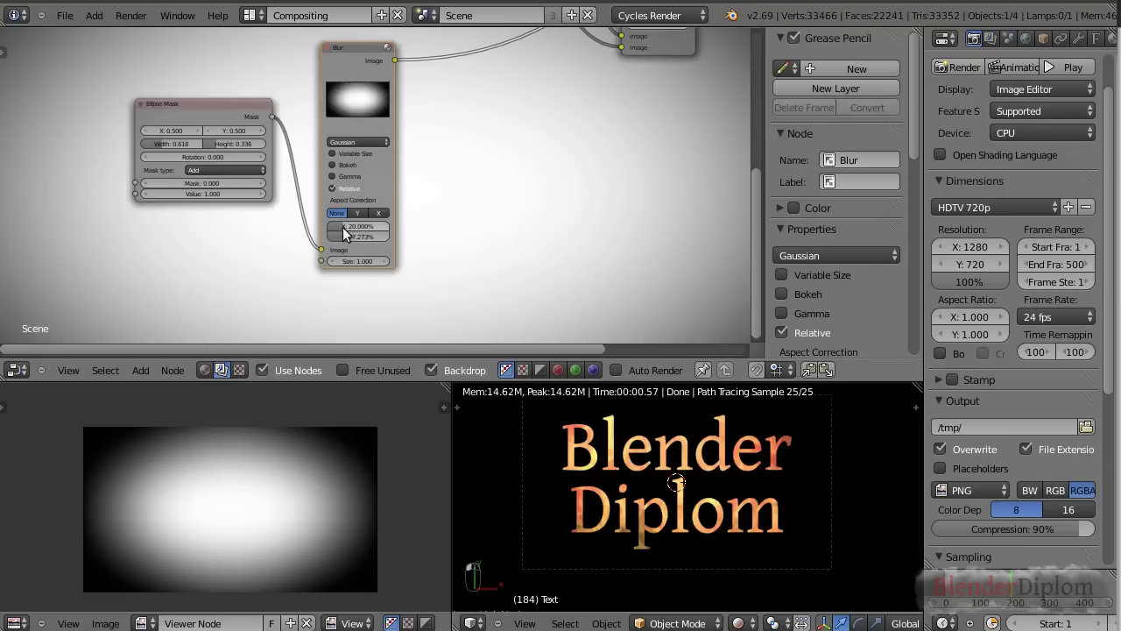
drag(344, 232, 353, 234)
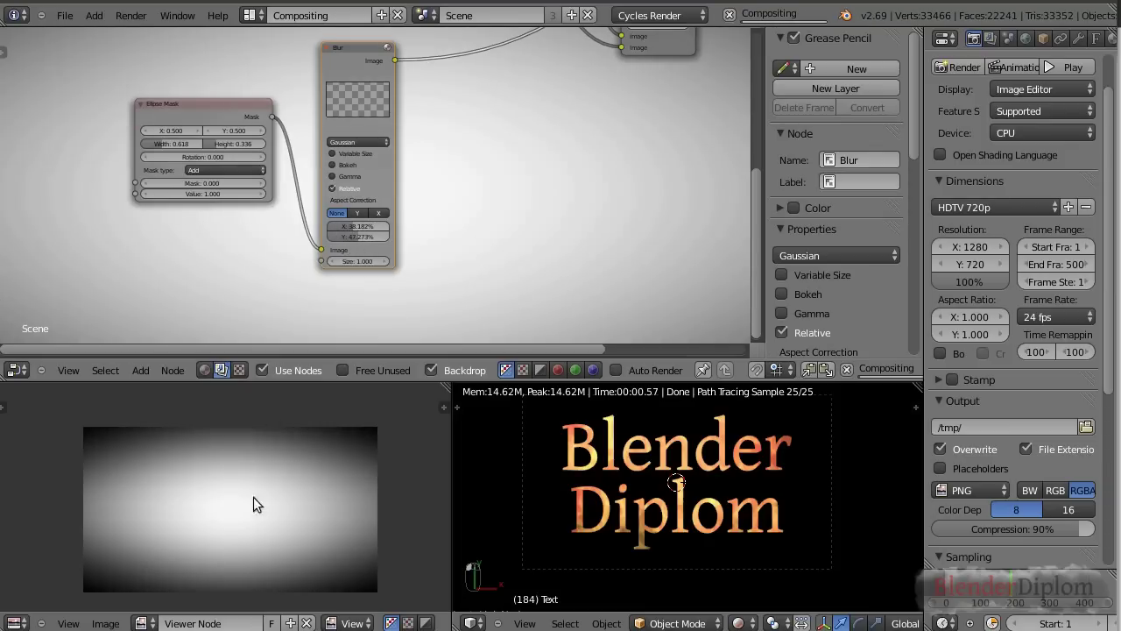
Step: Make room between the nodes by moving Directional Blur against Glare and the Add node toward Composite
scroll(494, 293, down, 3)
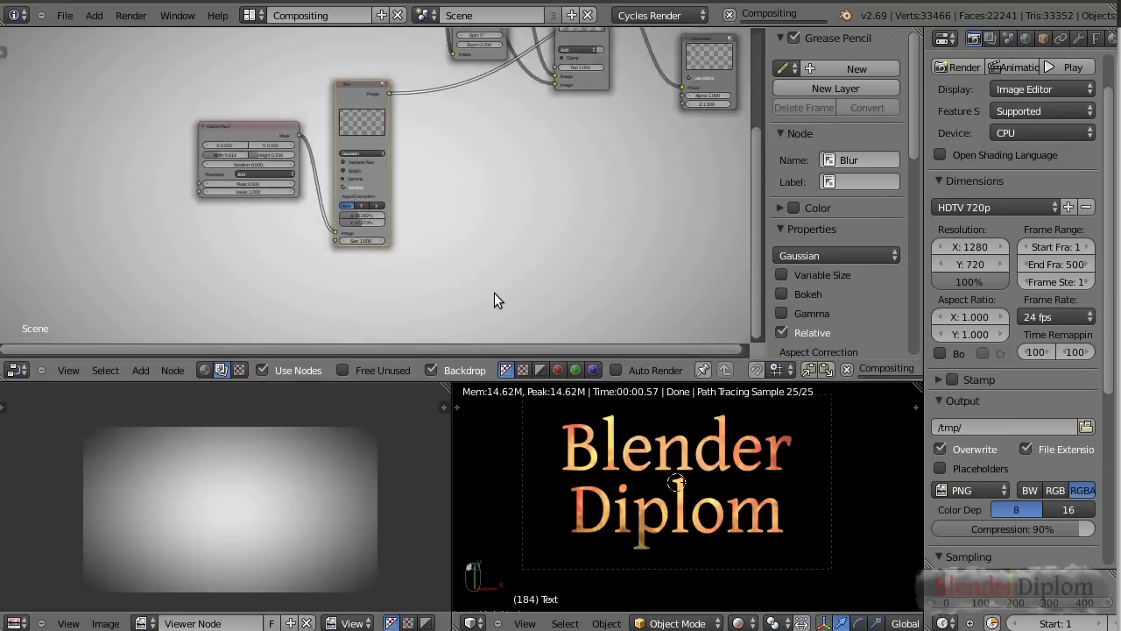
drag(393, 105, 438, 115)
scroll(403, 157, up, 3)
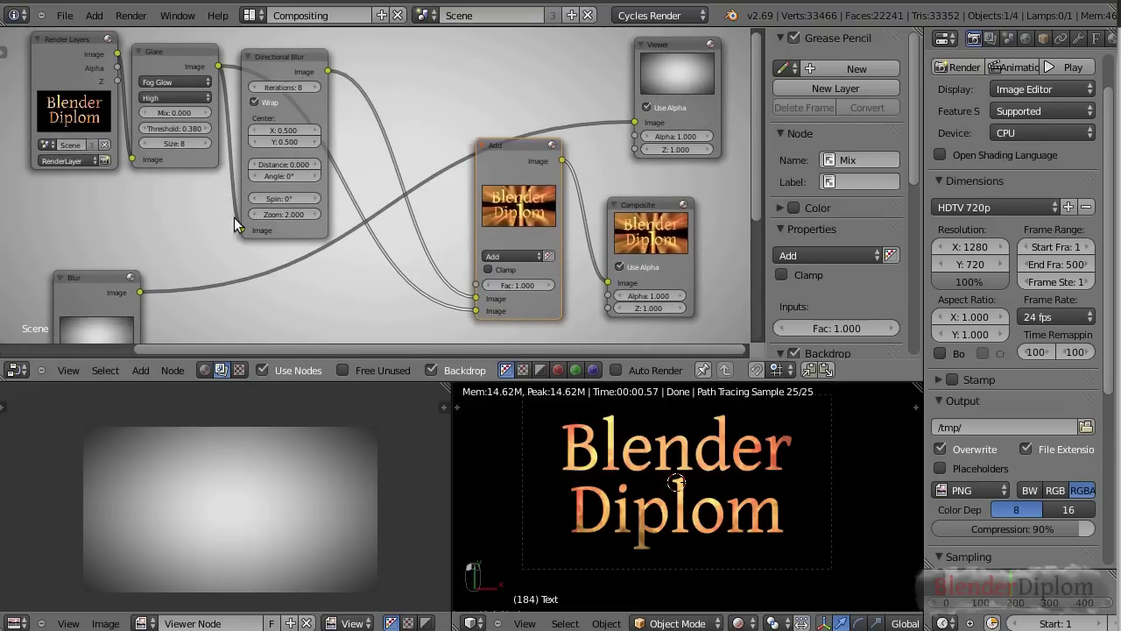
drag(266, 55, 238, 73)
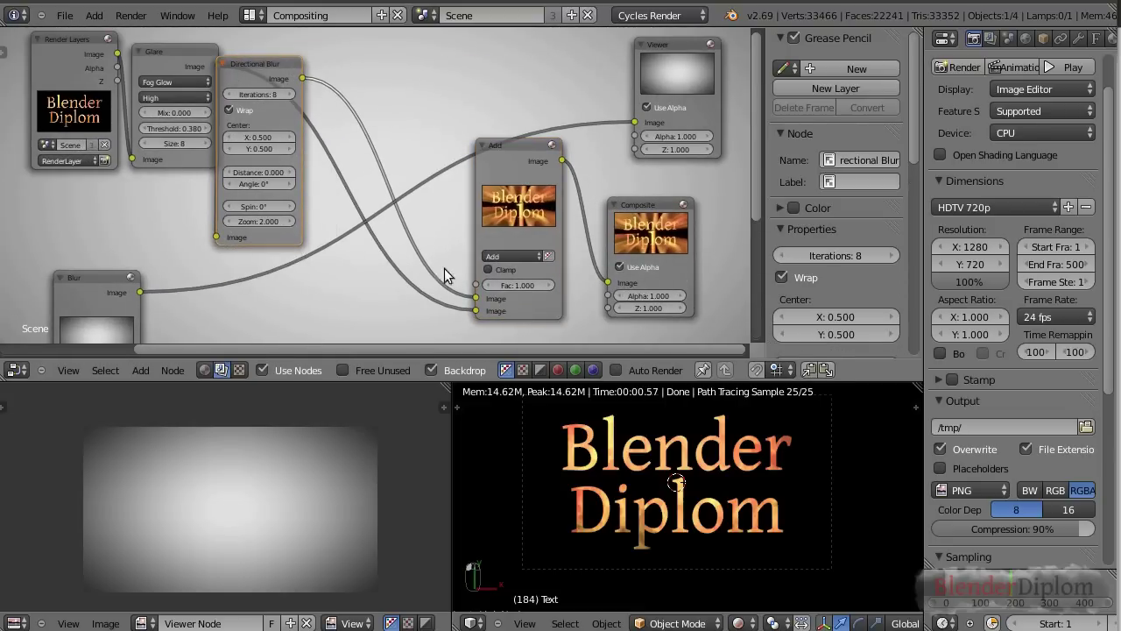
drag(521, 136, 553, 136)
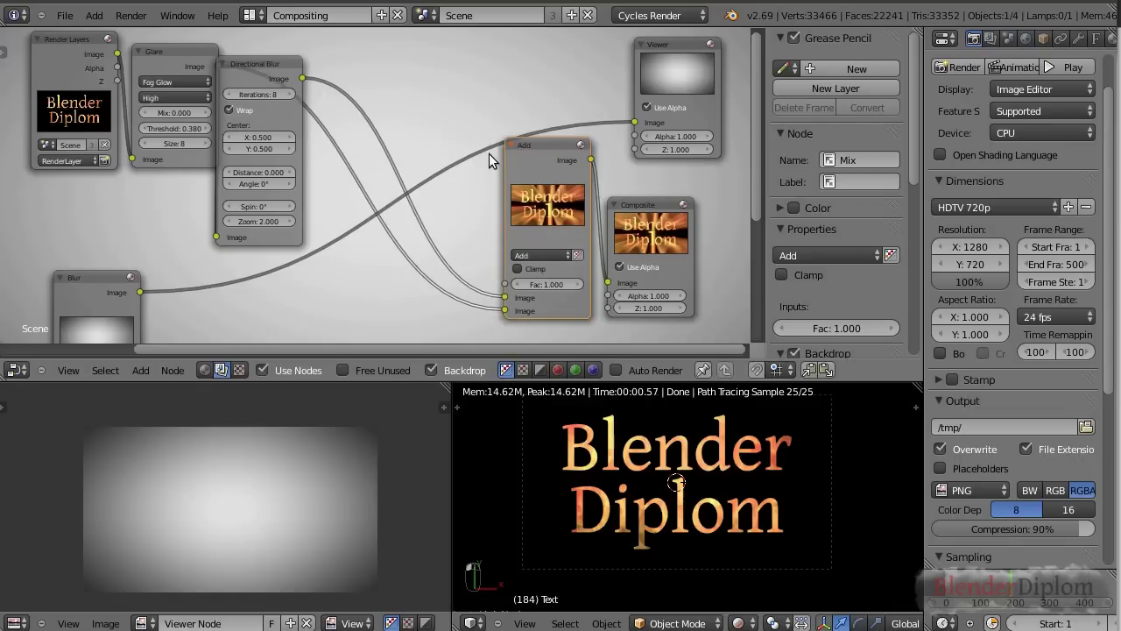
Step: Duplicate the Add node and drop the copy on the link between Directional Blur and the original Add node
scroll(491, 158, down, 2)
scroll(504, 166, down, 1)
key(shift+d)
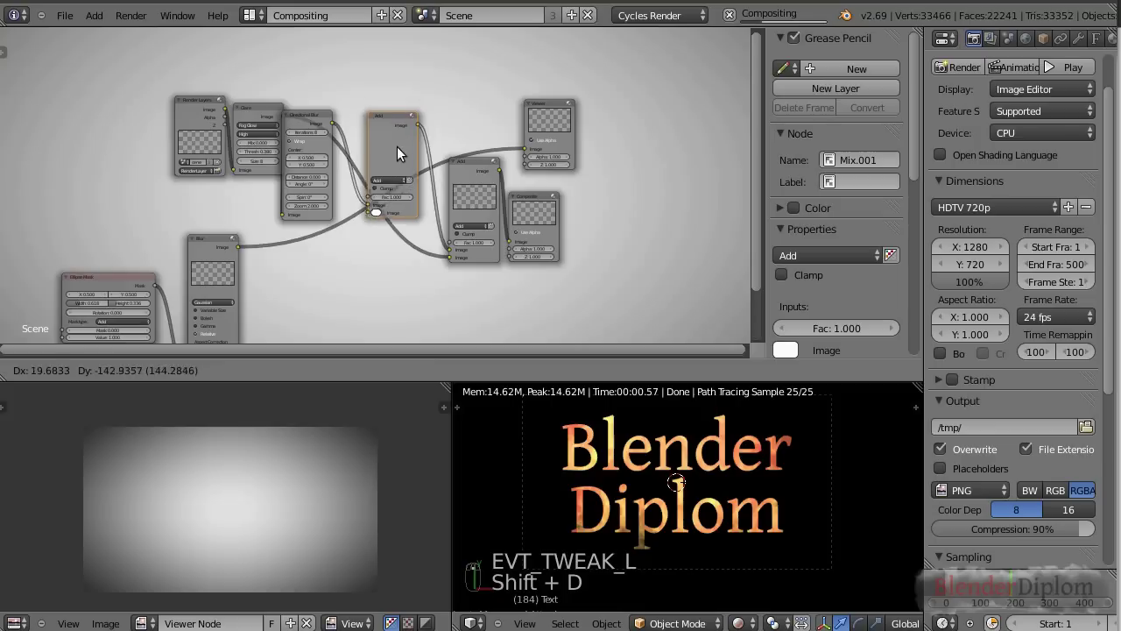
click(387, 143)
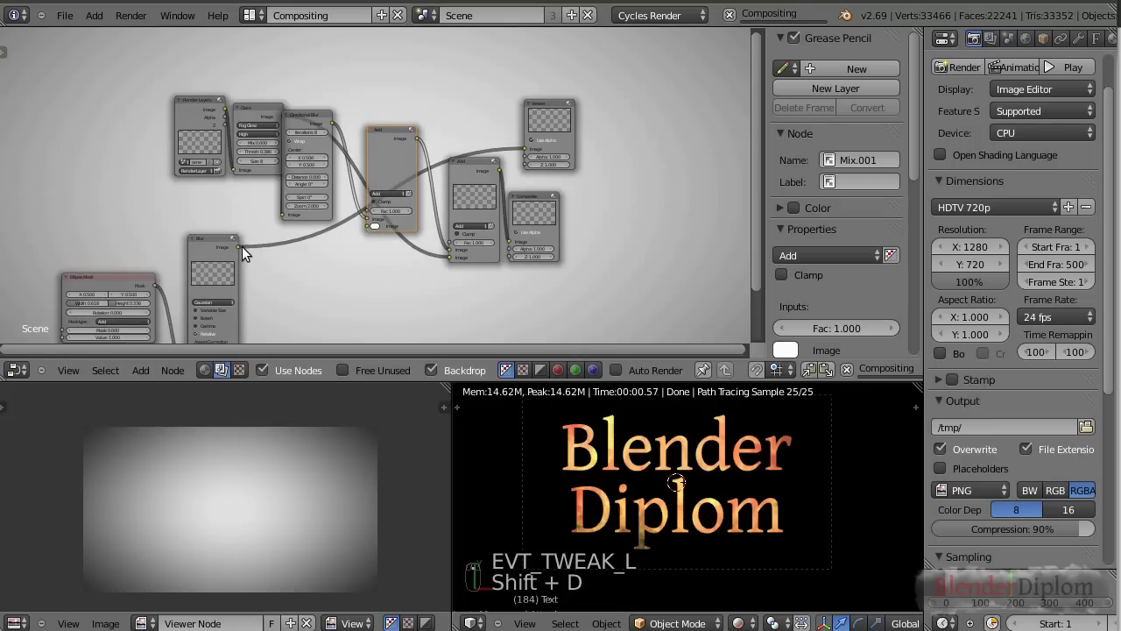
Step: Connect the blurred mask to the duplicated Add node's second image input and preview that node in the Viewer
drag(237, 246, 365, 227)
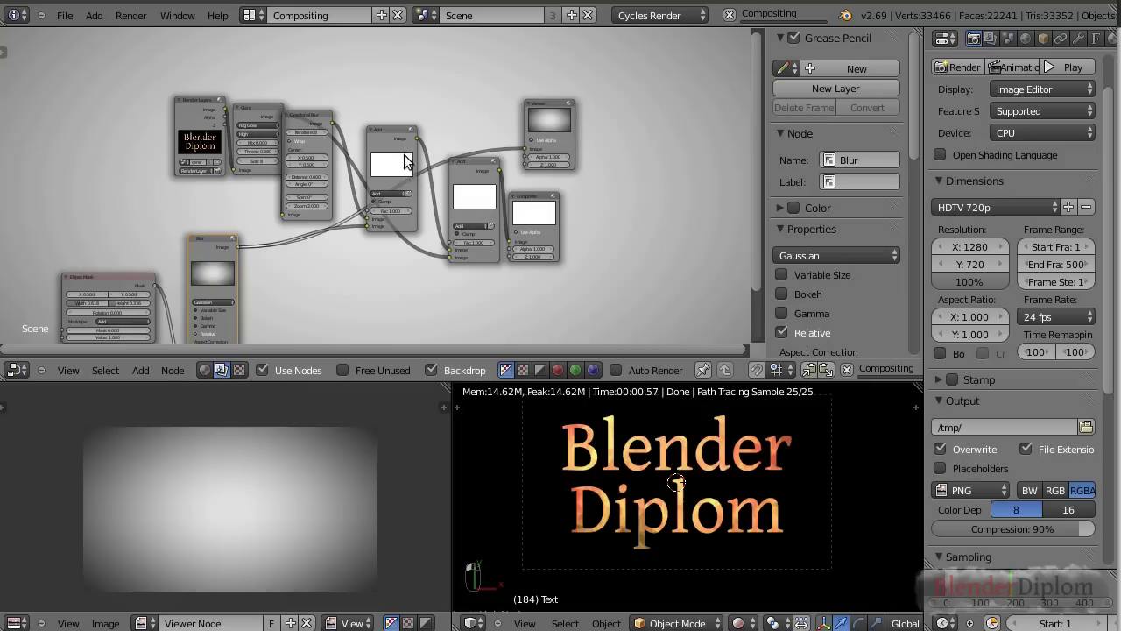
click(392, 143)
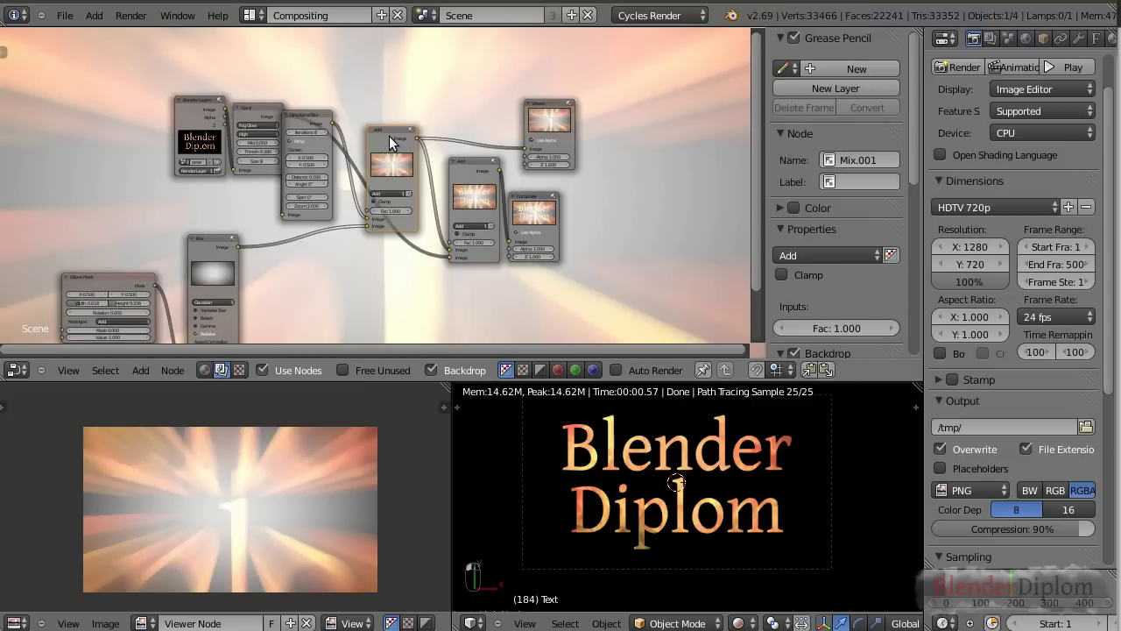
Step: Preview the final Add node in the Viewer and change the duplicated Add node's blend mode to Multiply
click(394, 150)
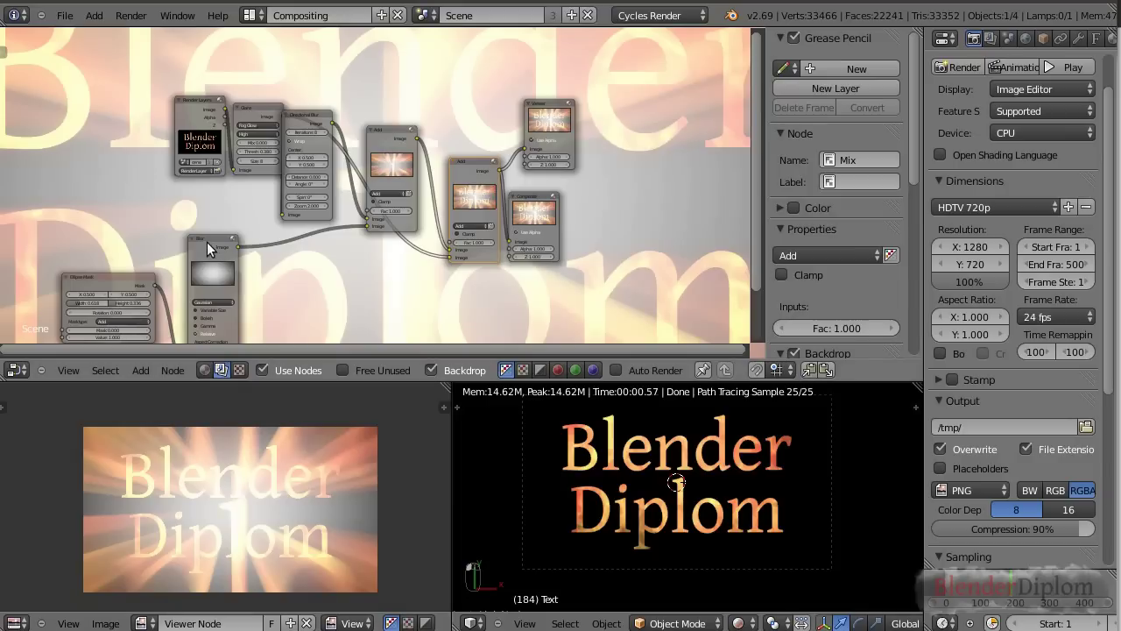
drag(208, 250, 198, 242)
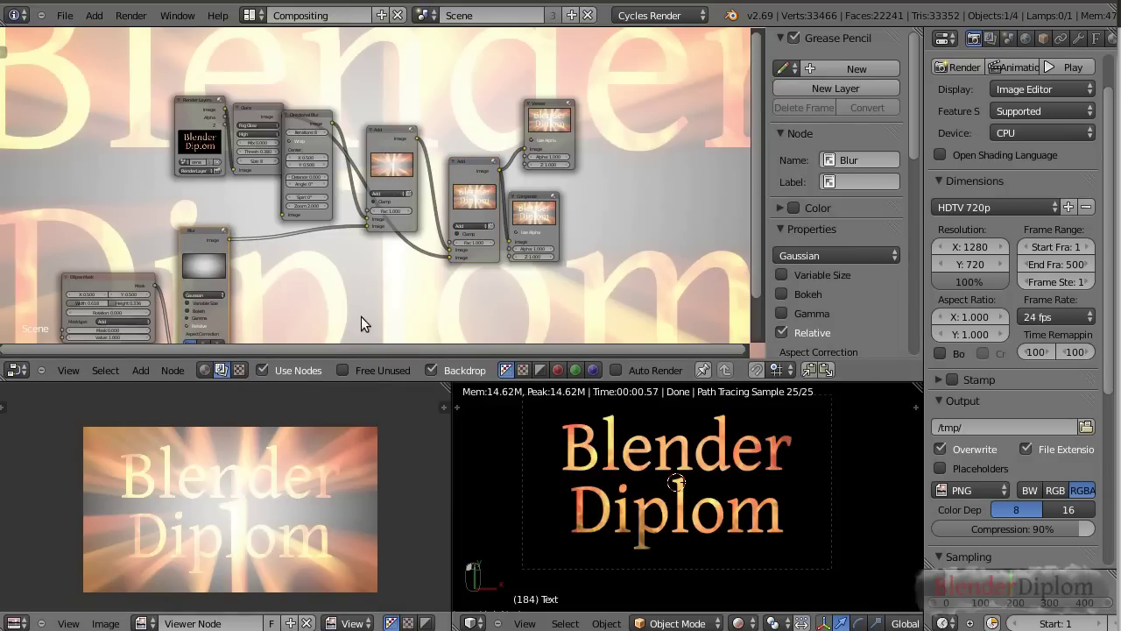
scroll(391, 200, up, 4)
click(406, 203)
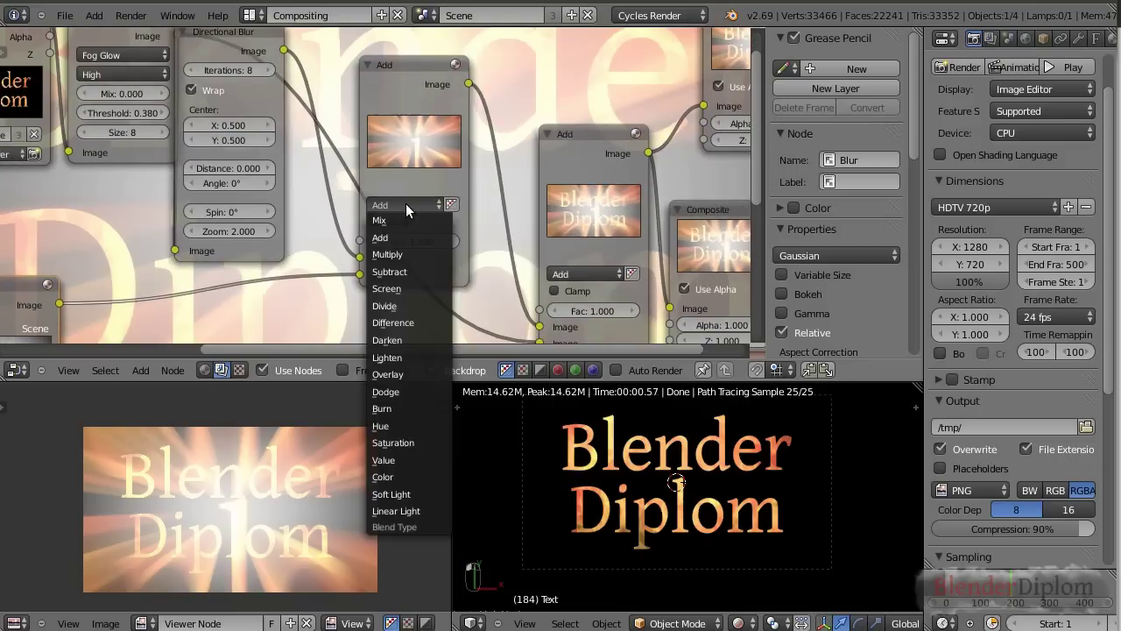
click(387, 255)
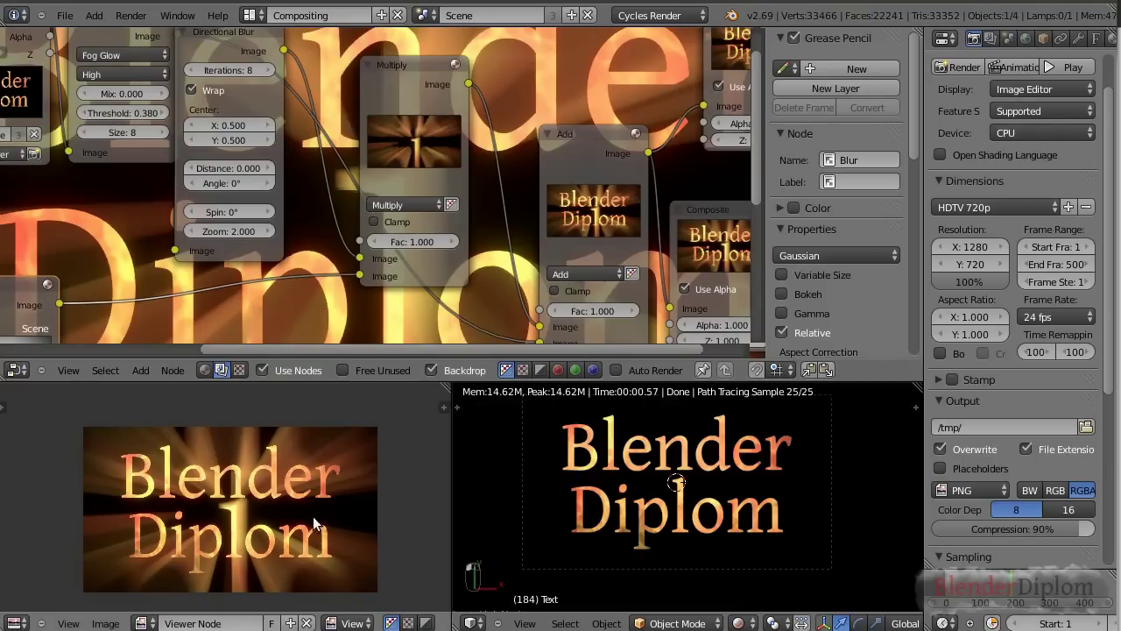
Step: Move the Ellipse Mask and Blur nodes away from the Multiply node to make room between them
scroll(269, 295, down, 5)
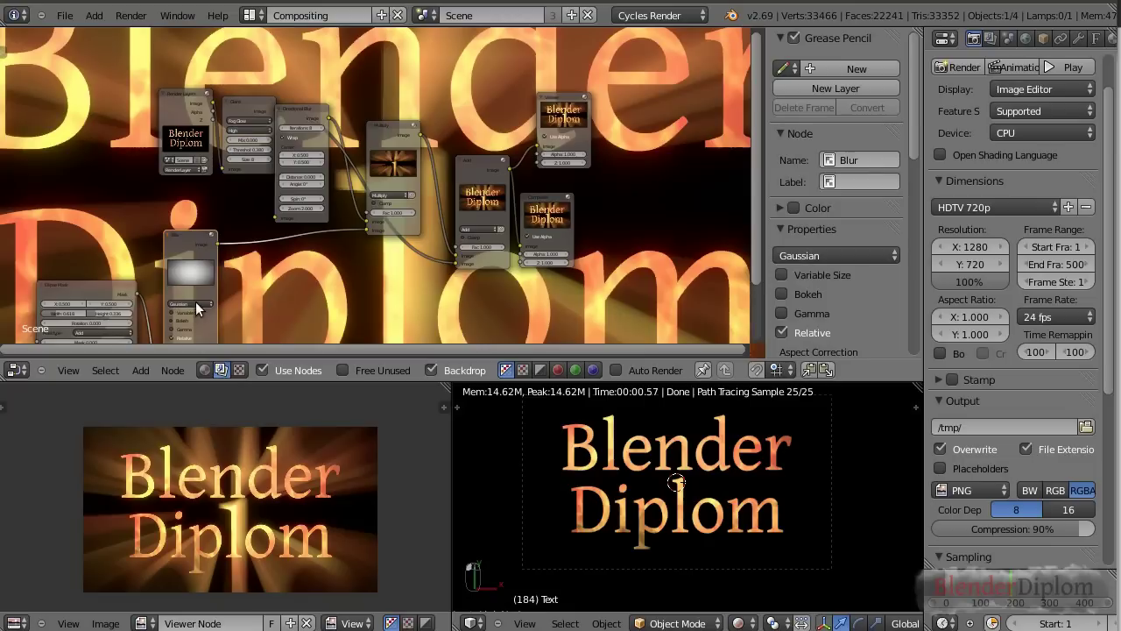
drag(93, 288, 61, 265)
drag(169, 245, 117, 268)
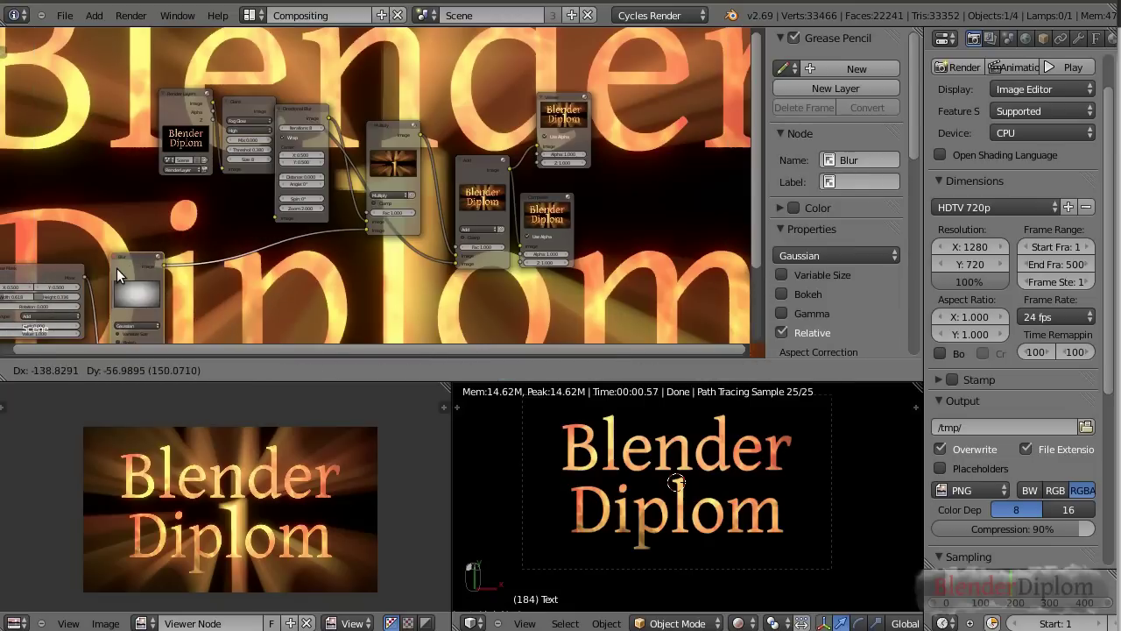
scroll(236, 325, up, 2)
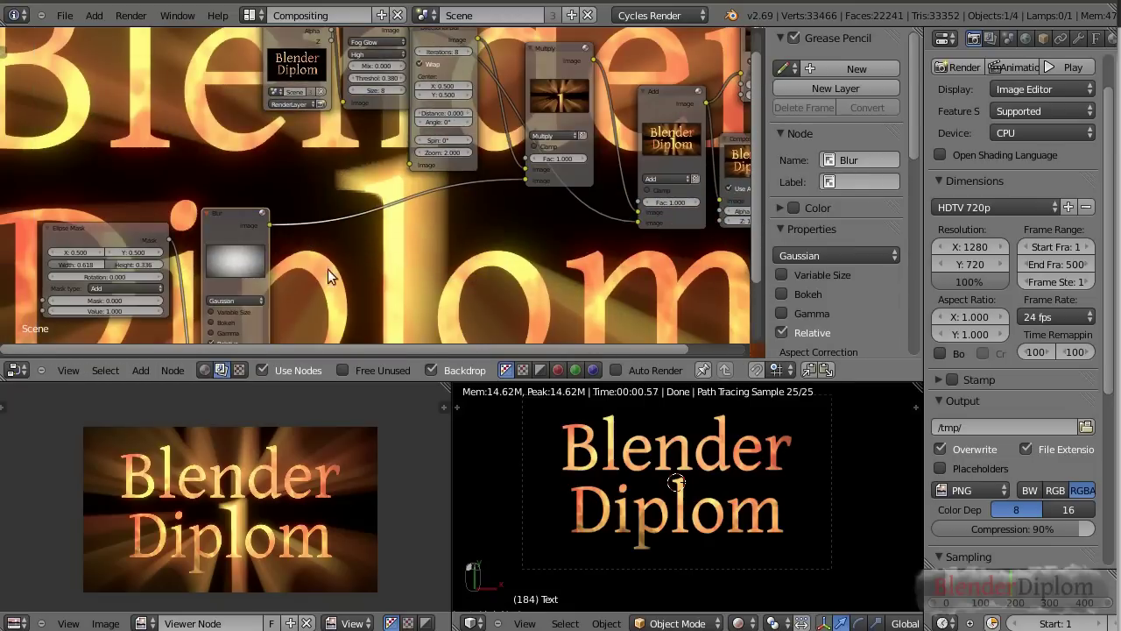
Step: Add a ColorRamp node on the link between the mask's Blur and the Multiply node
key(shift+a)
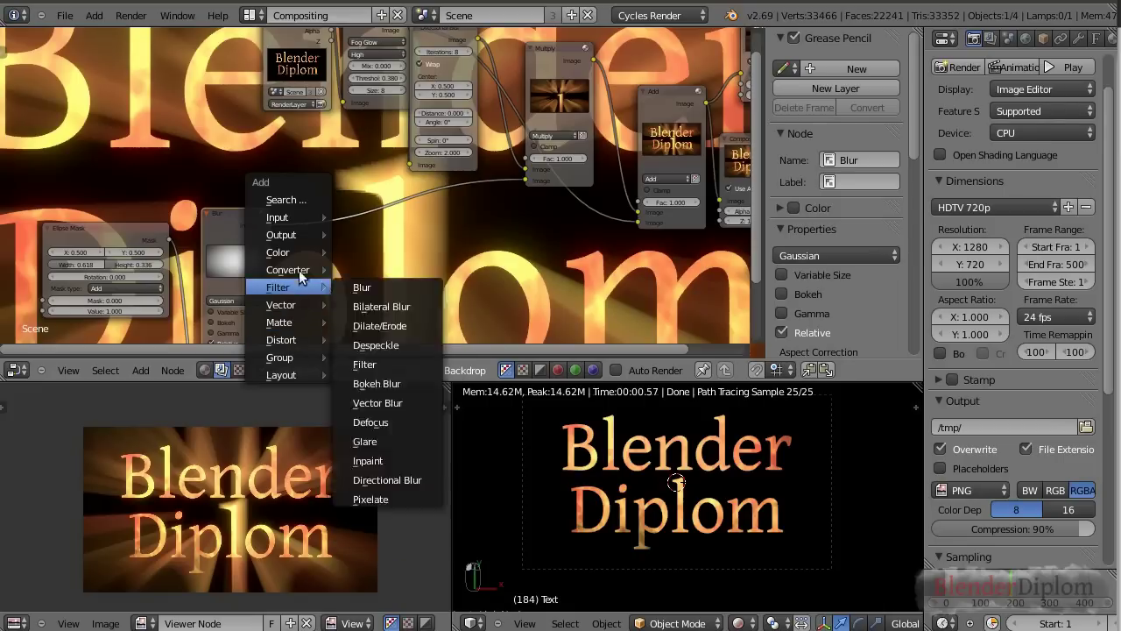
mouse_move(302, 269)
click(367, 290)
click(302, 199)
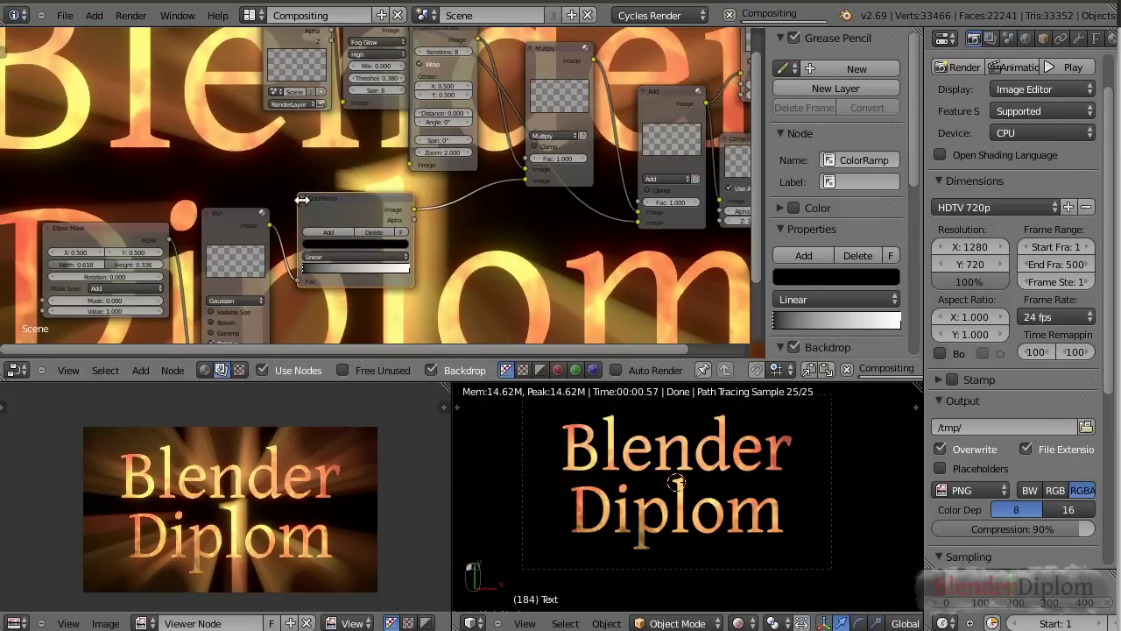
Step: Try the ColorRamp's black stop farther inward and bring it back close to the start of the ramp
scroll(308, 279, up, 2)
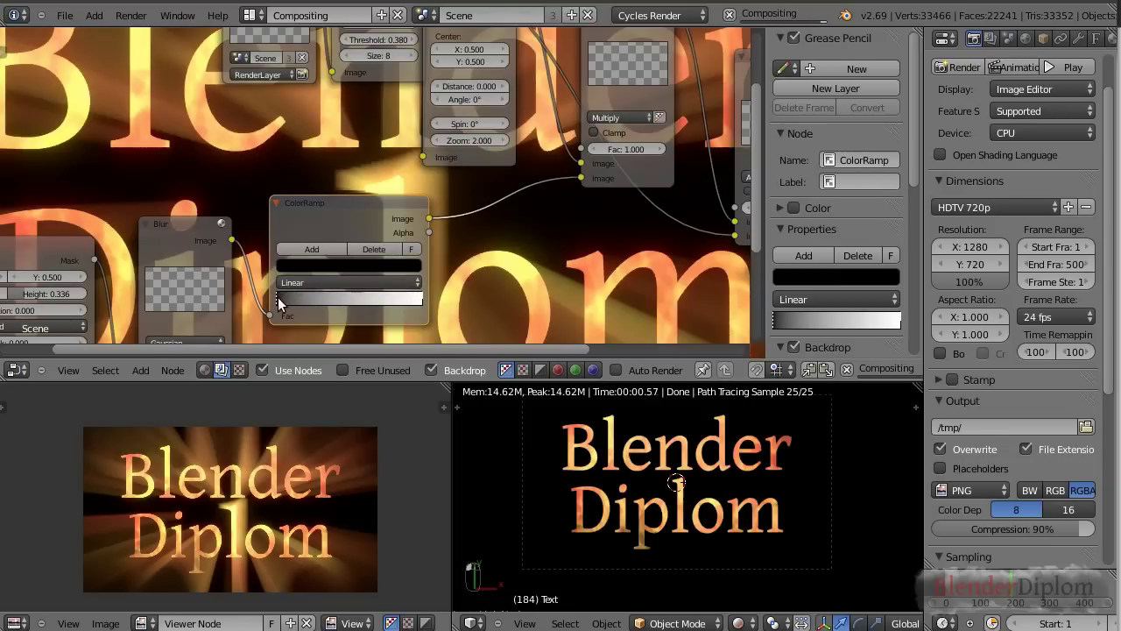
drag(294, 297, 317, 299)
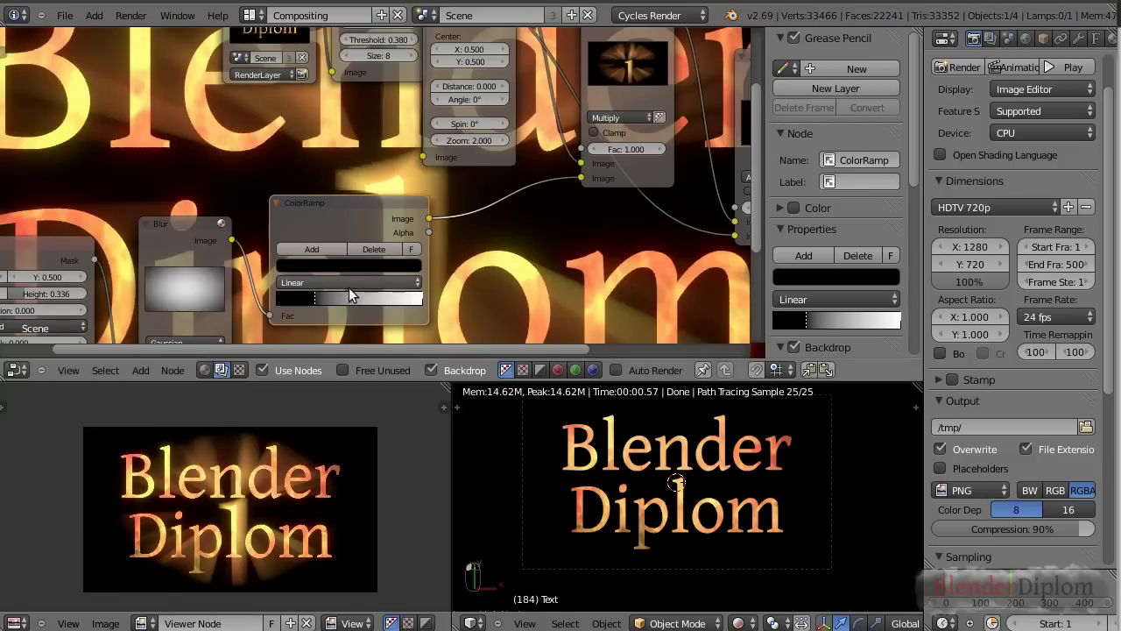
drag(322, 295, 279, 304)
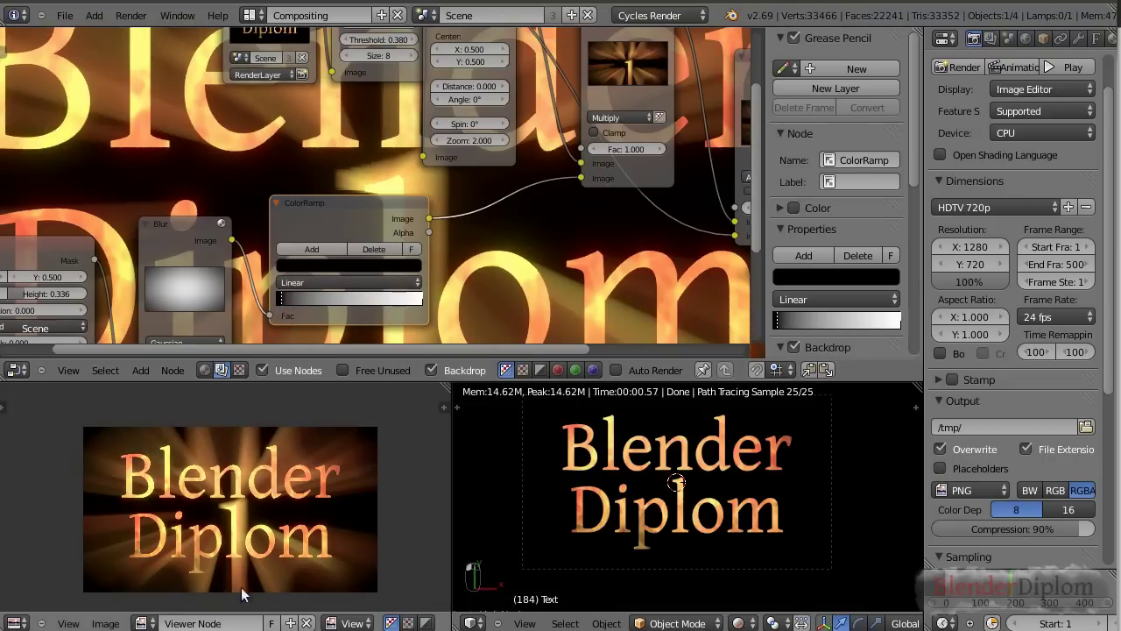
Step: Set the ColorRamp's interpolation to Ease and place its black stop at the very start of the ramp
click(420, 300)
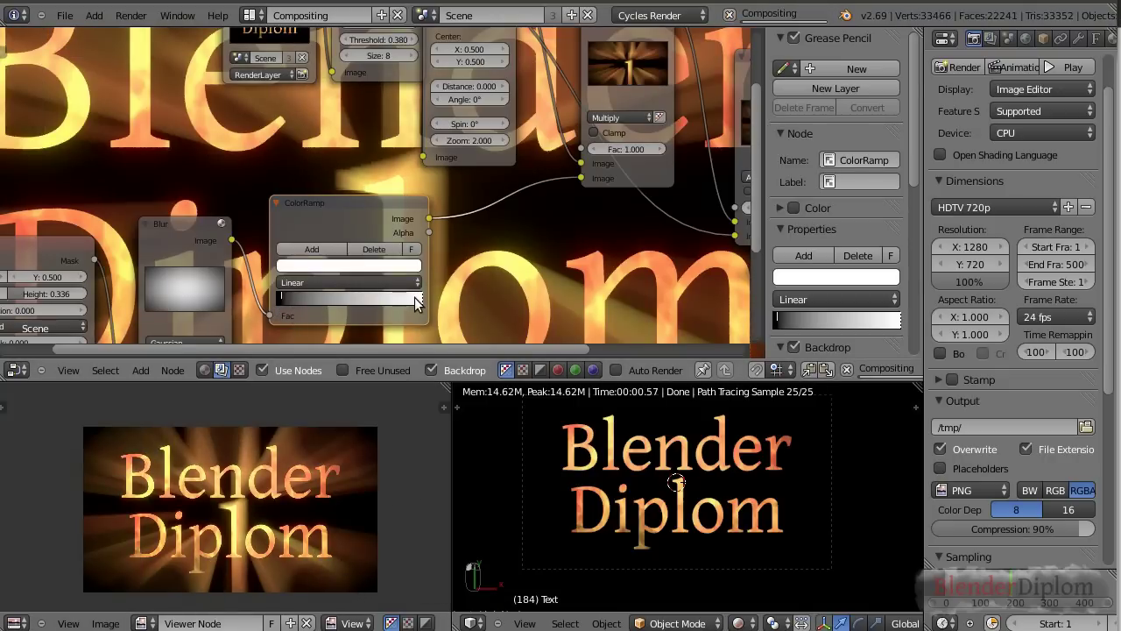
click(401, 282)
click(402, 279)
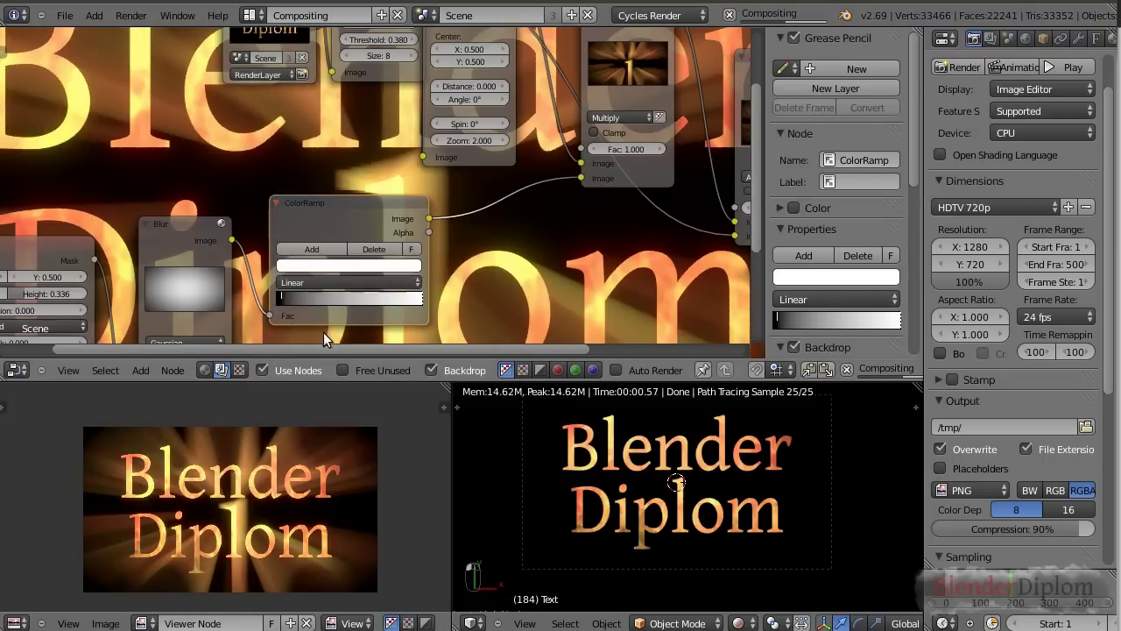
click(326, 282)
click(313, 265)
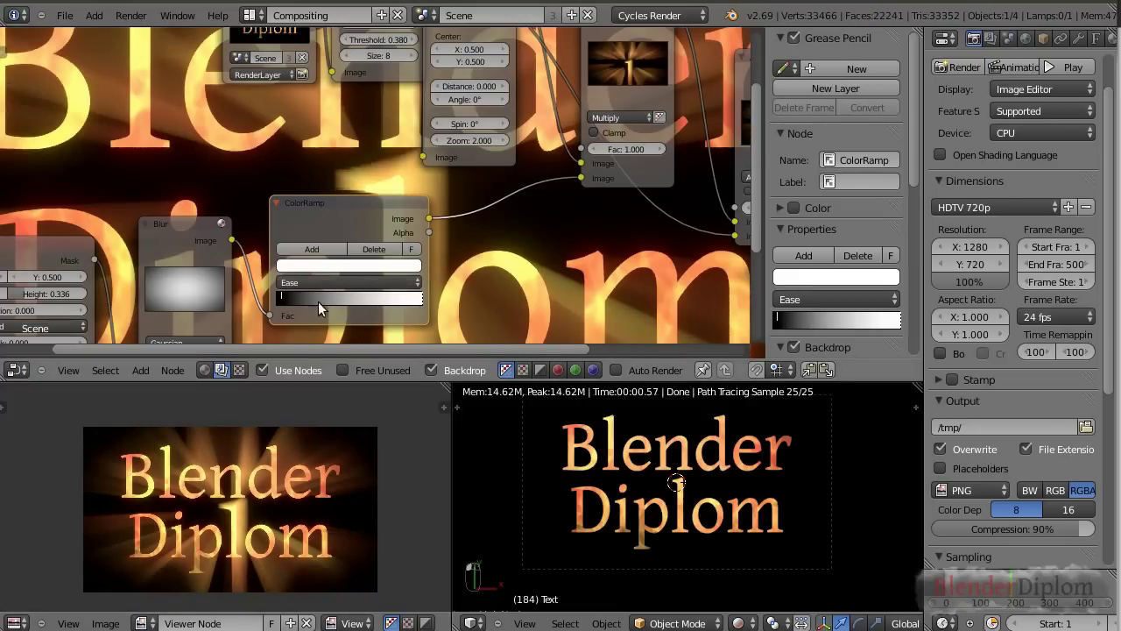
click(281, 299)
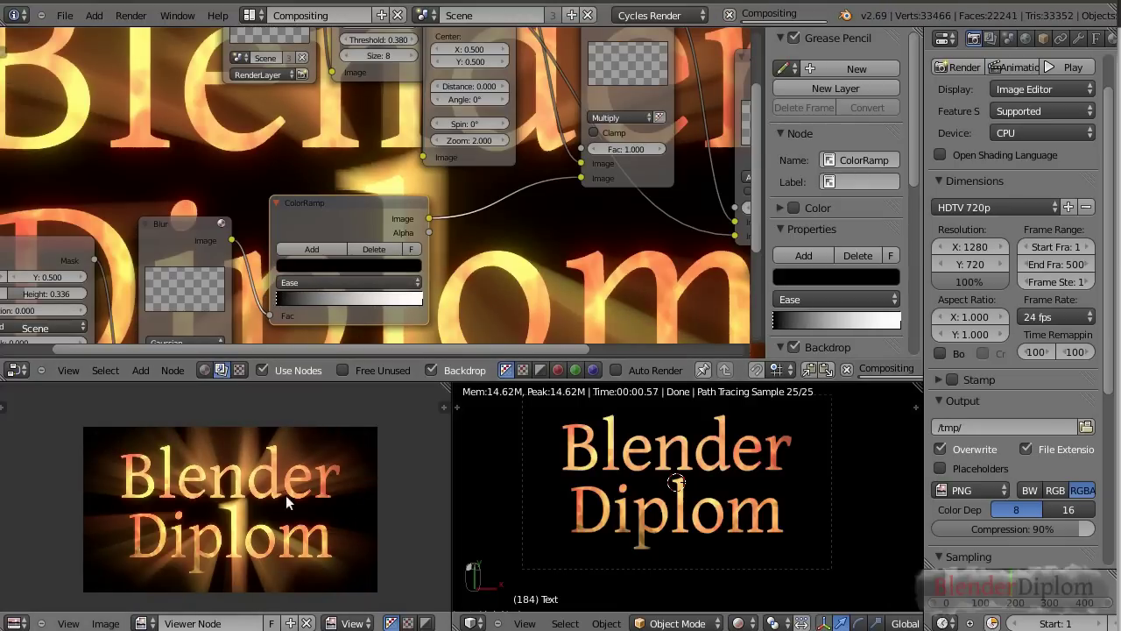
Step: Darken the ColorRamp's white stop to a light gray to weaken the rays
click(413, 300)
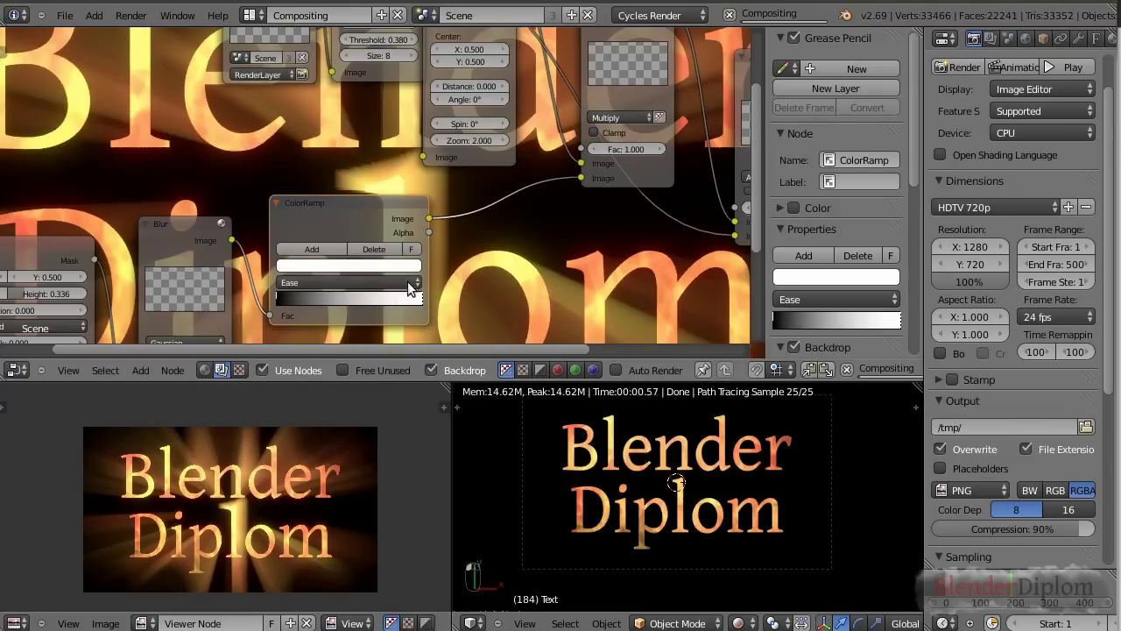
click(389, 266)
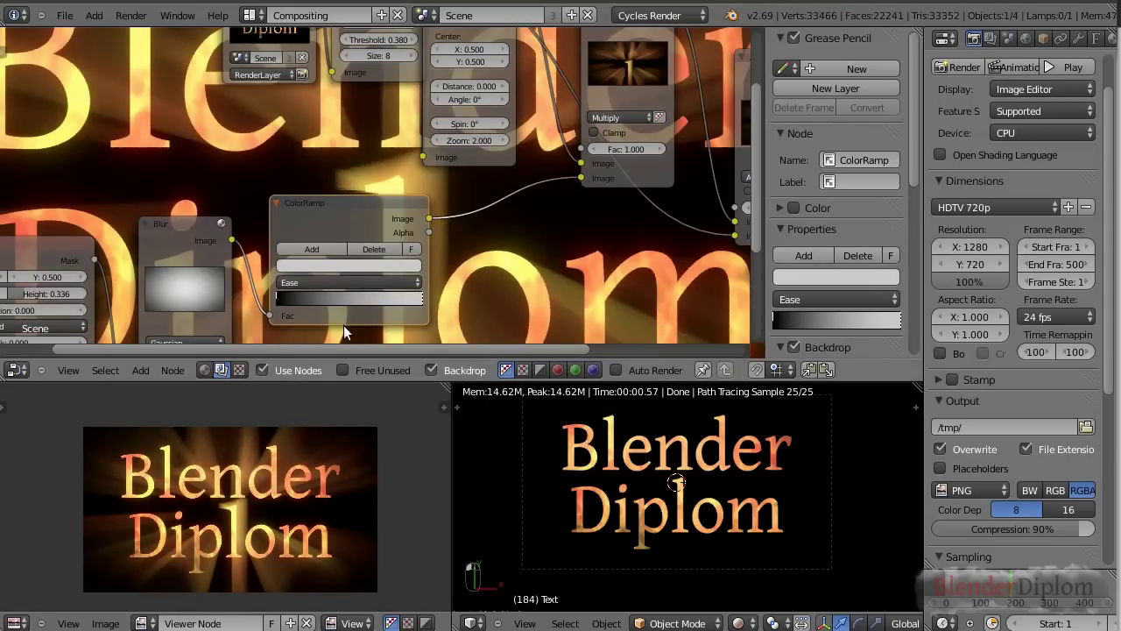
click(418, 298)
click(401, 267)
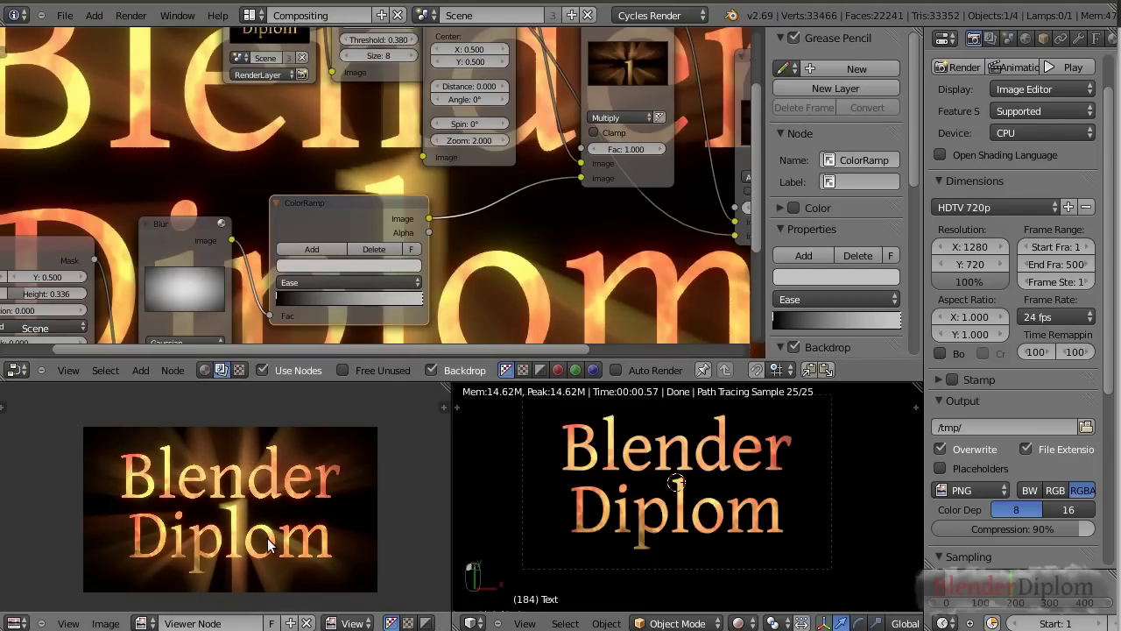
Step: Move the ColorRamp node aside and place the Multiply node close to Directional Blur
scroll(541, 284, down, 2)
middle_drag(546, 277, 358, 324)
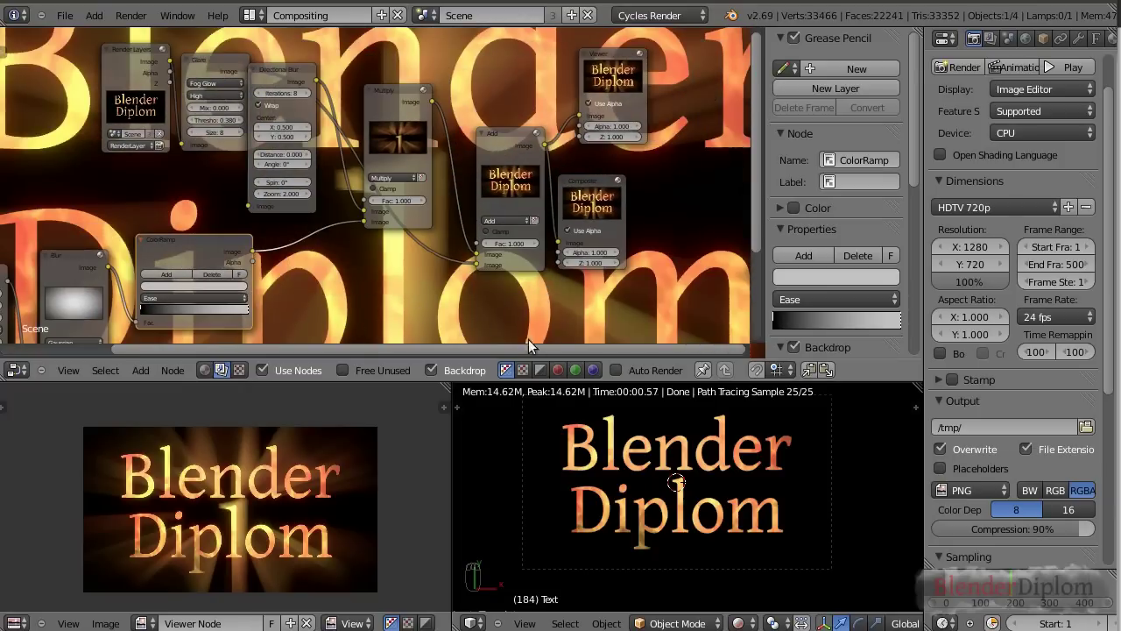
scroll(340, 312, up, 1)
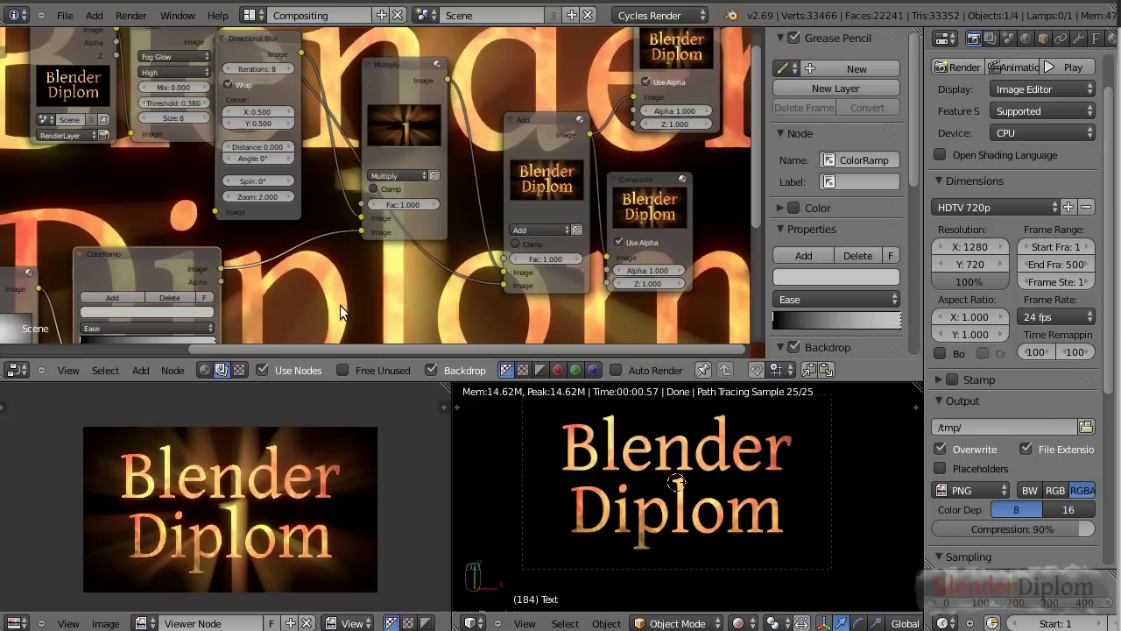
drag(158, 257, 134, 274)
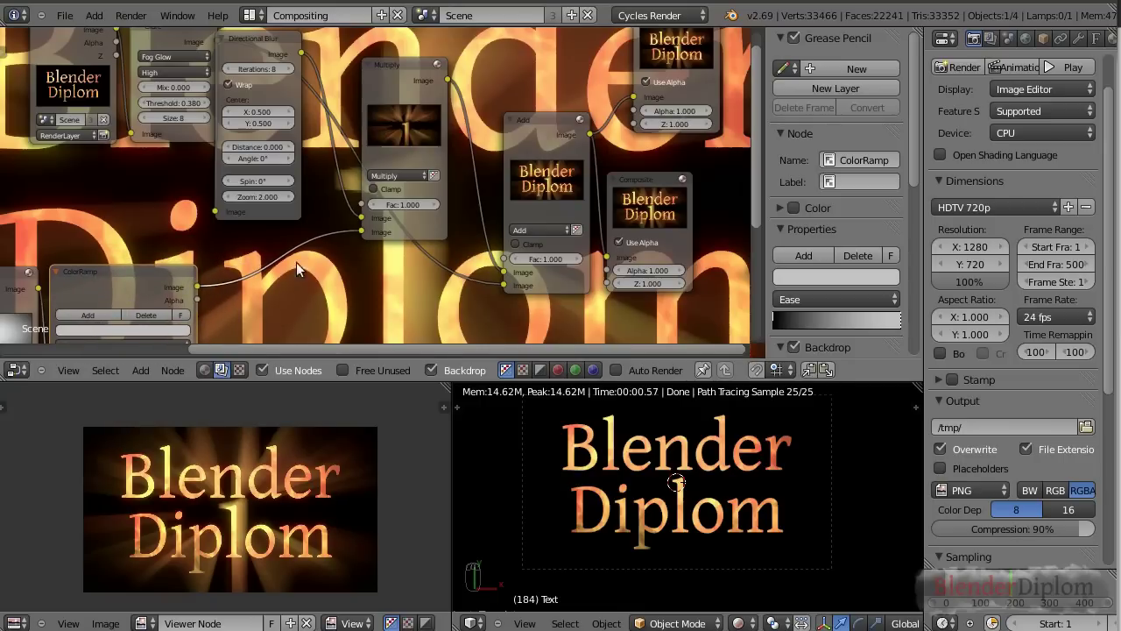
drag(392, 65, 351, 104)
scroll(454, 200, up, 2)
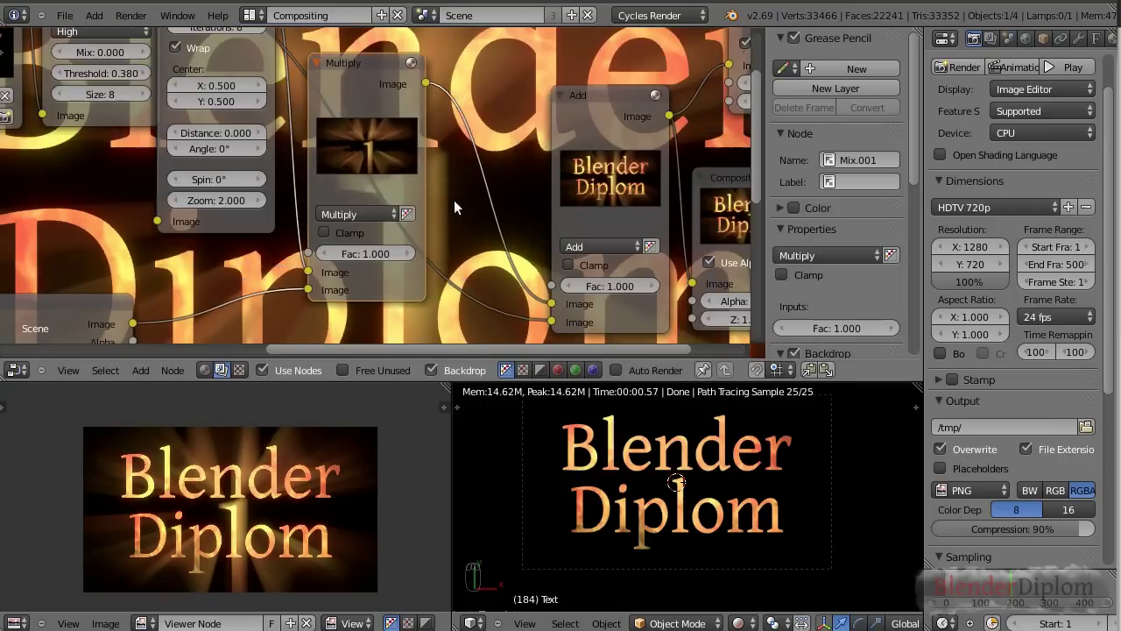
Step: Move the Viewer, Composite and Add nodes away from Multiply and raise Multiply beside Directional Blur
scroll(352, 259, down, 5)
drag(506, 106, 577, 108)
drag(496, 205, 601, 215)
drag(445, 176, 524, 186)
drag(321, 171, 320, 137)
scroll(375, 153, up, 1)
scroll(360, 171, up, 1)
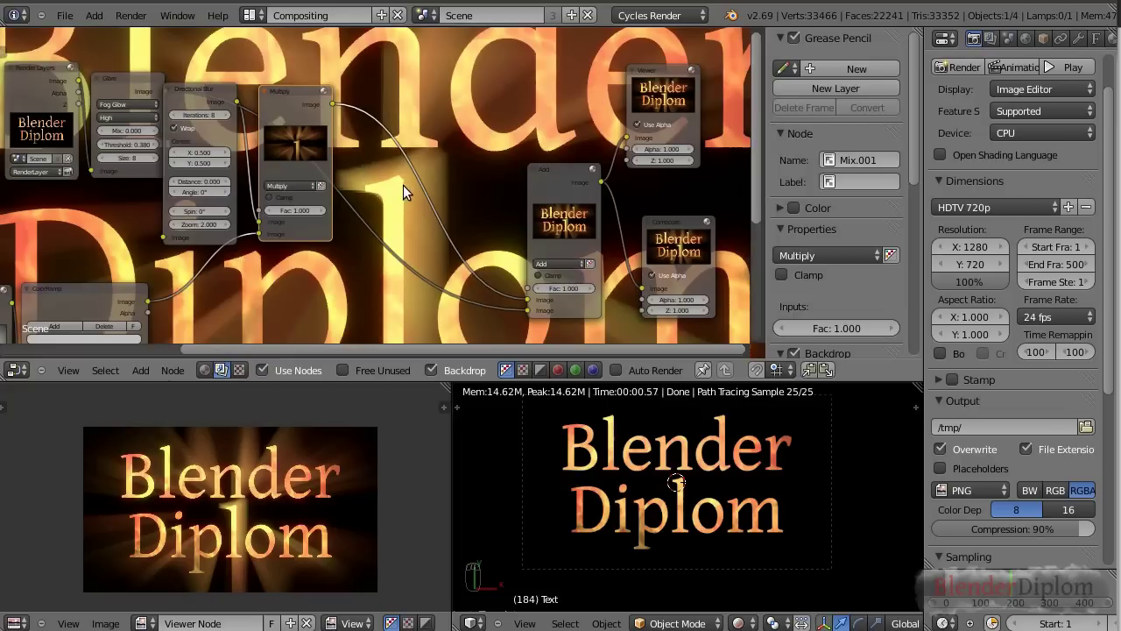
Step: Insert a Blur node on the link between Multiply and Add, and make it Relative
key(shift+a)
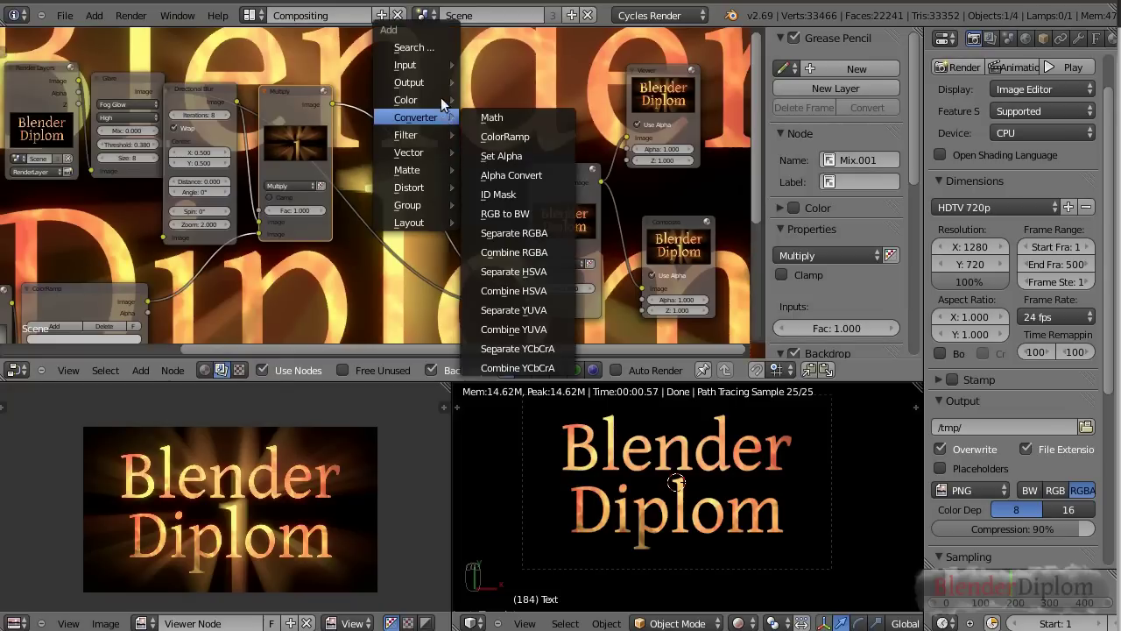
mouse_move(420, 134)
click(469, 135)
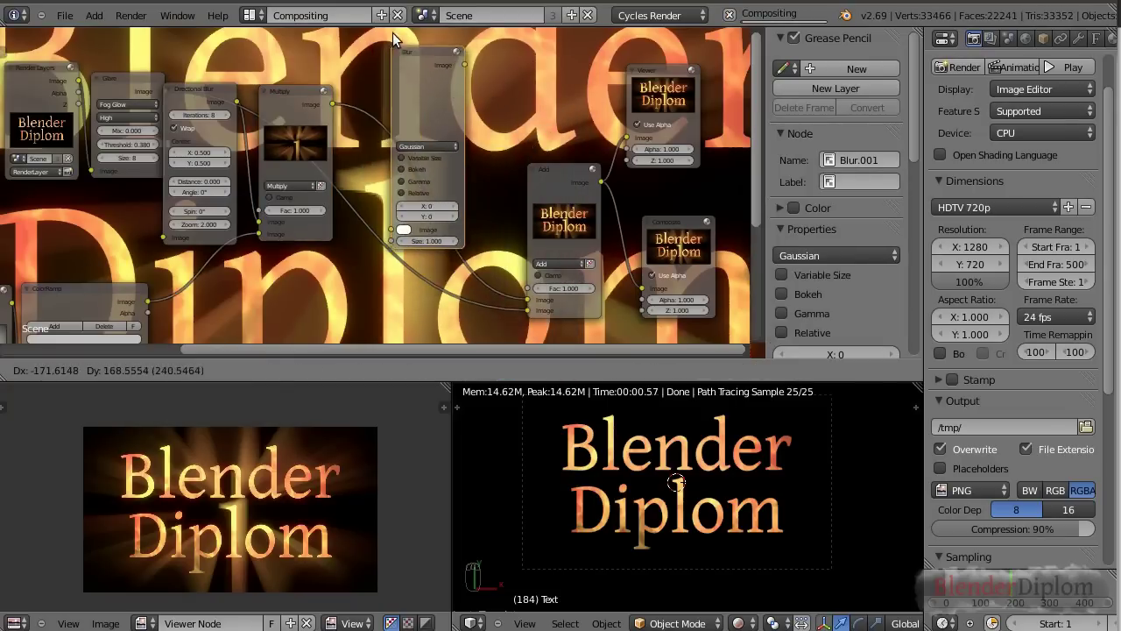
click(392, 34)
click(405, 180)
Step: Set the new Blur node's X and Y to 2% each
scroll(407, 183, up, 2)
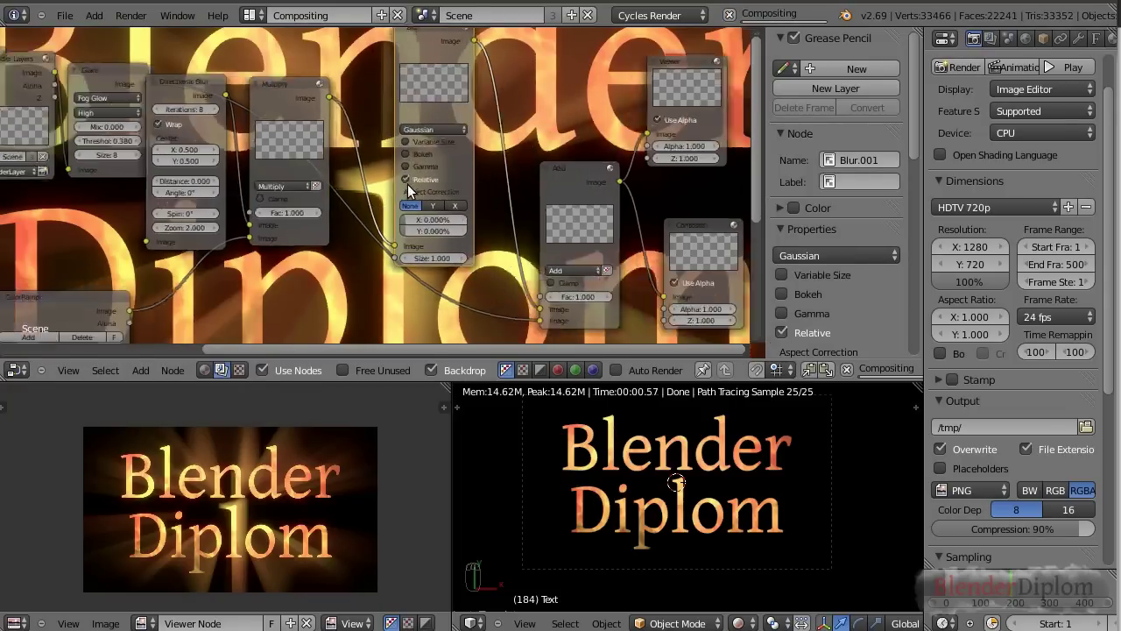
text(2)
key(Return)
click(423, 235)
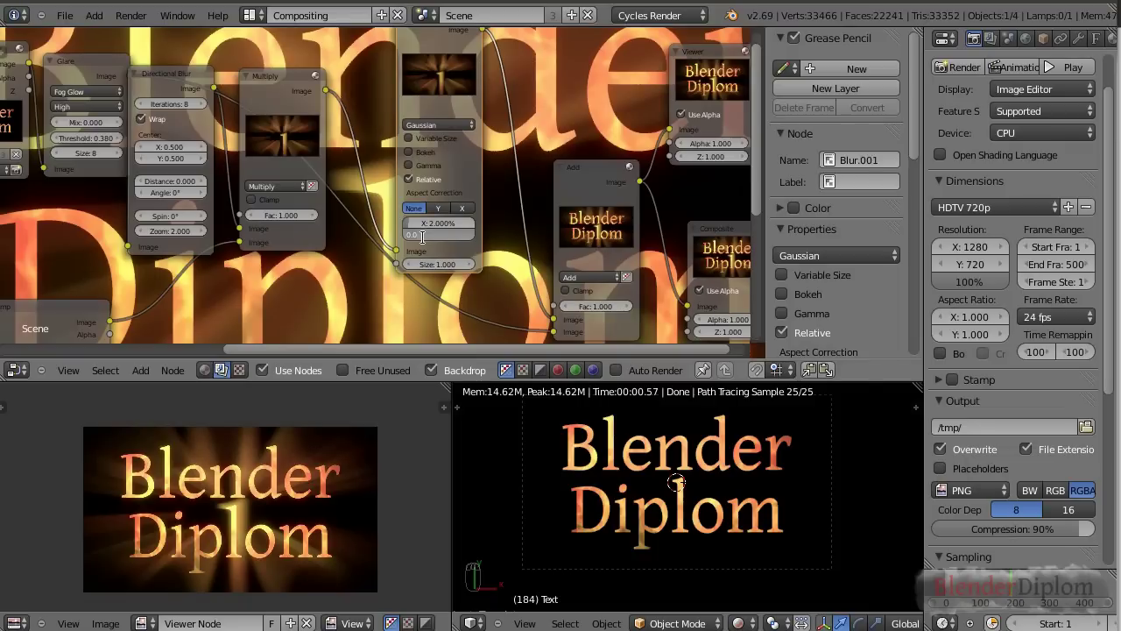
text(2)
key(Return)
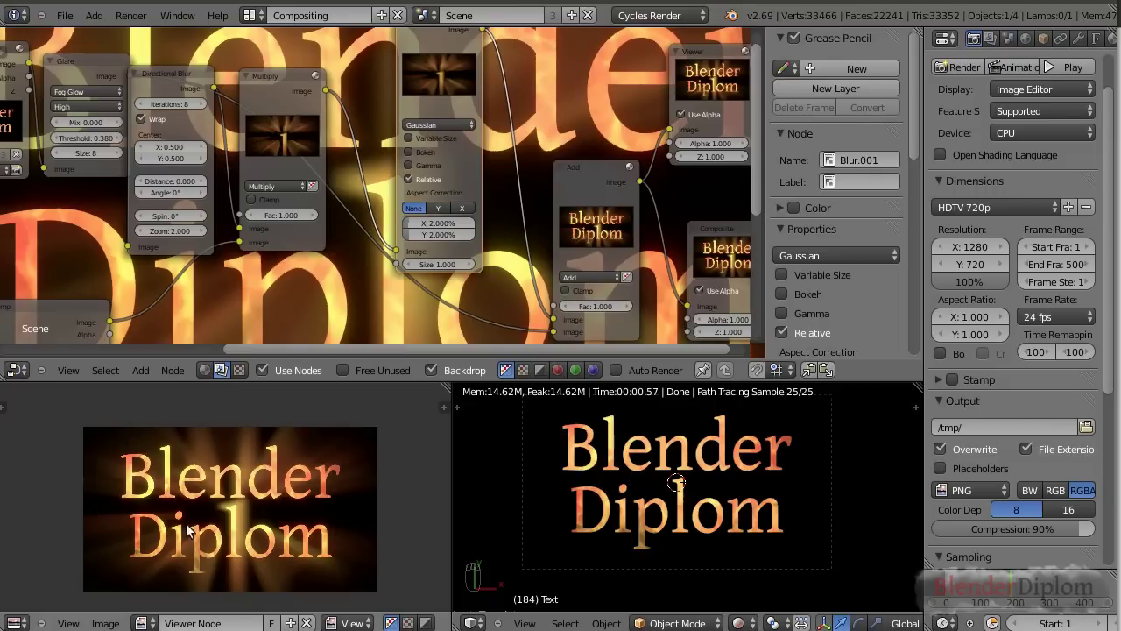
Step: Darken the ColorRamp's light gray stop a little more and check the rays around the letters up close
scroll(223, 516, down, 2)
scroll(223, 524, up, 4)
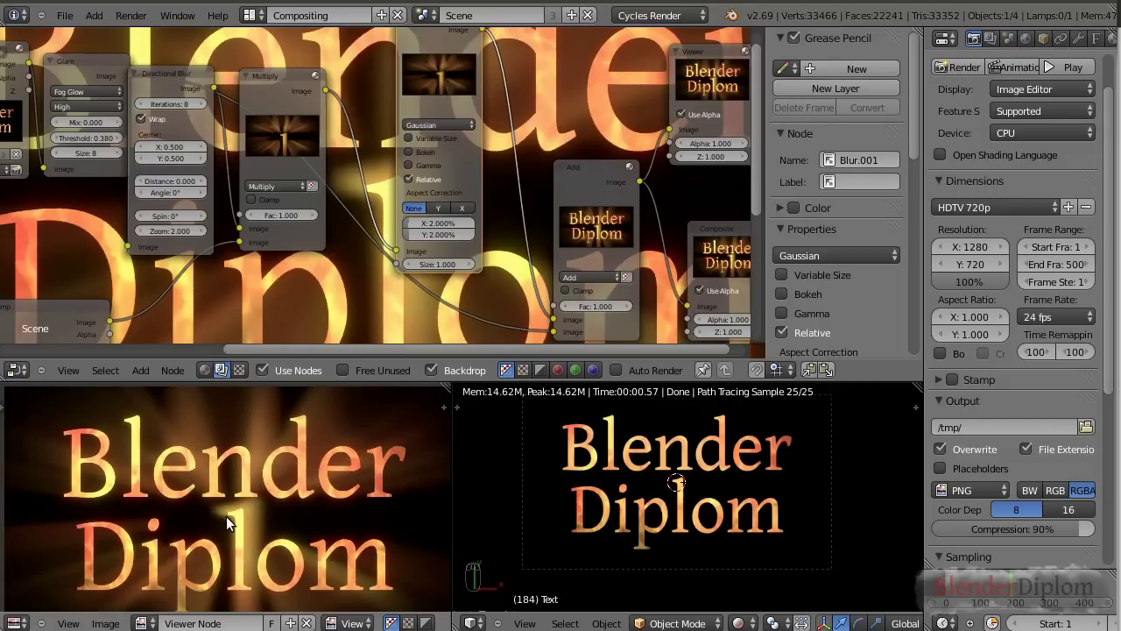
scroll(247, 279, down, 2)
middle_drag(250, 294, 426, 181)
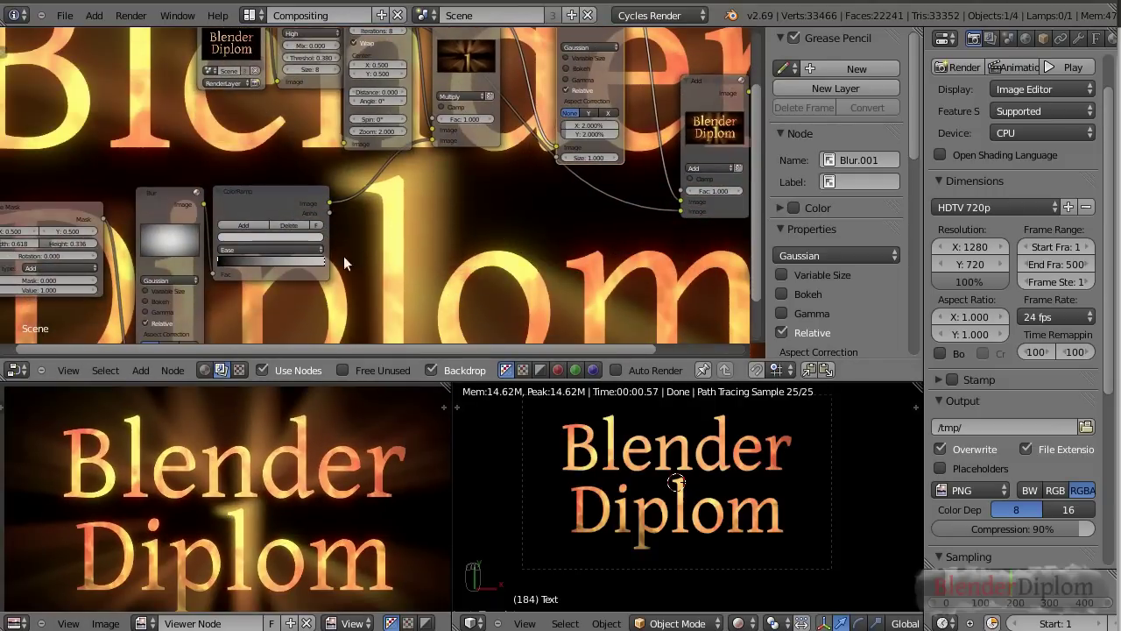
click(319, 260)
click(305, 234)
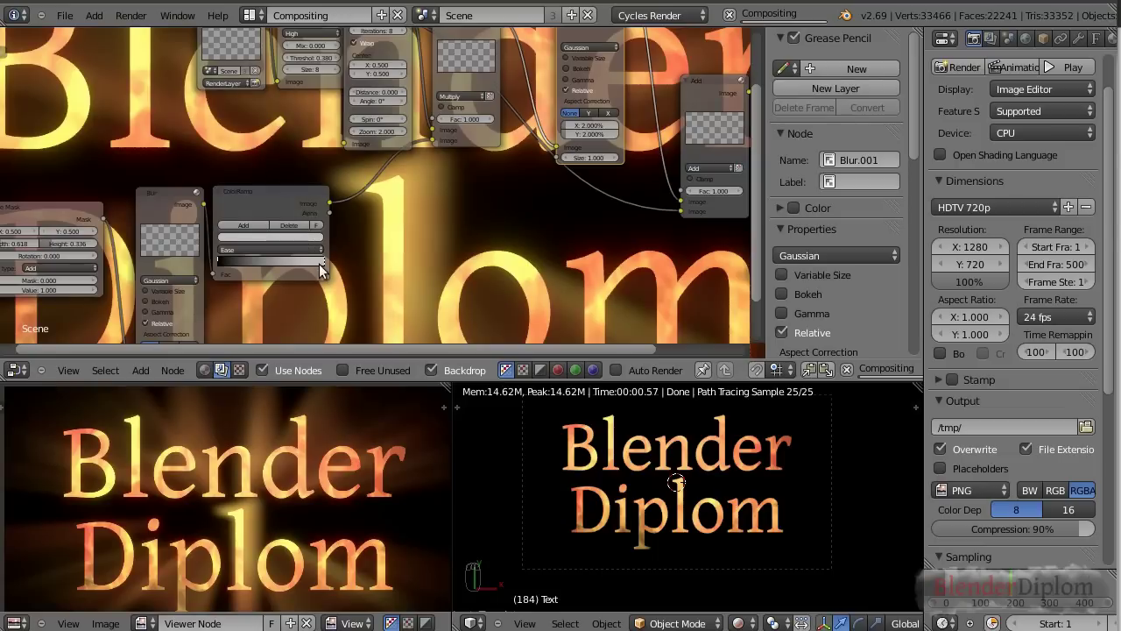
click(296, 238)
click(303, 129)
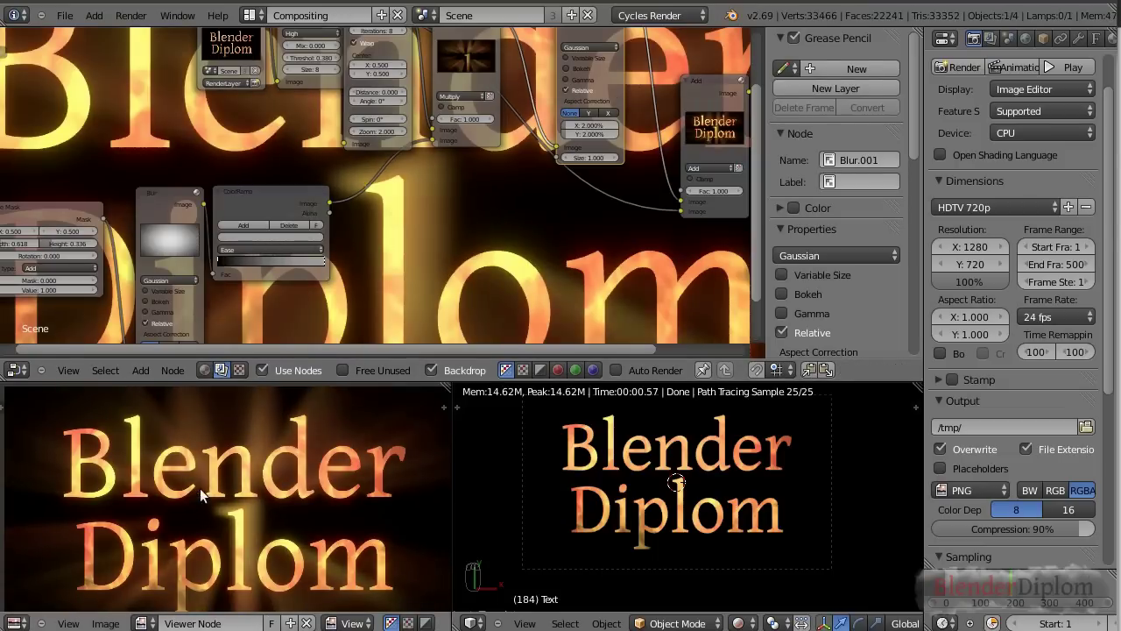
key(Home)
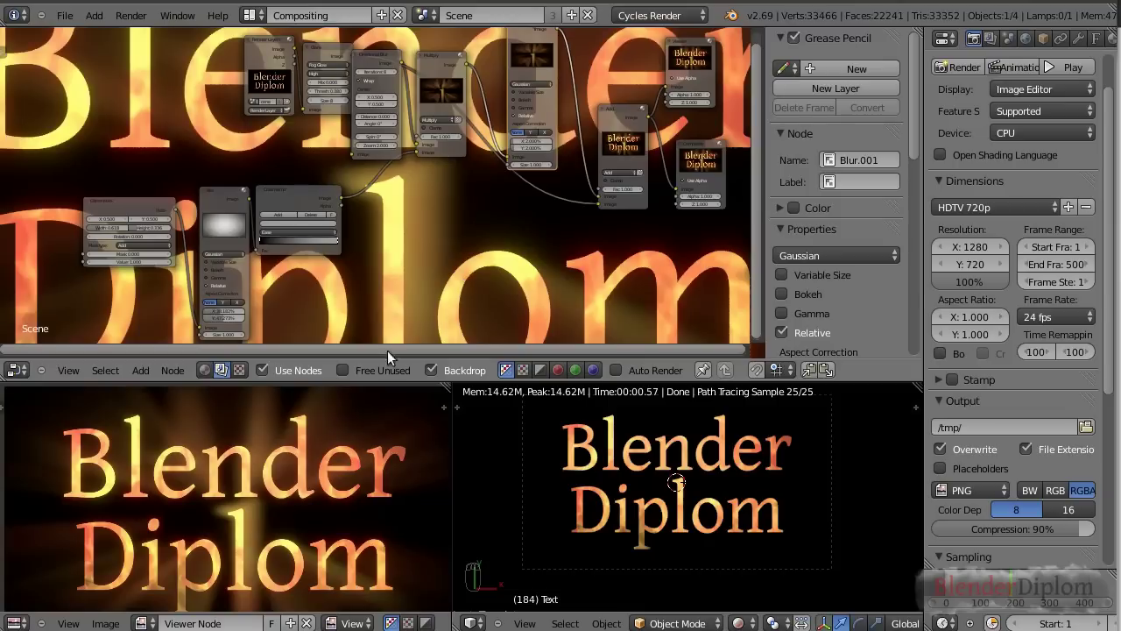
scroll(356, 558, up, 6)
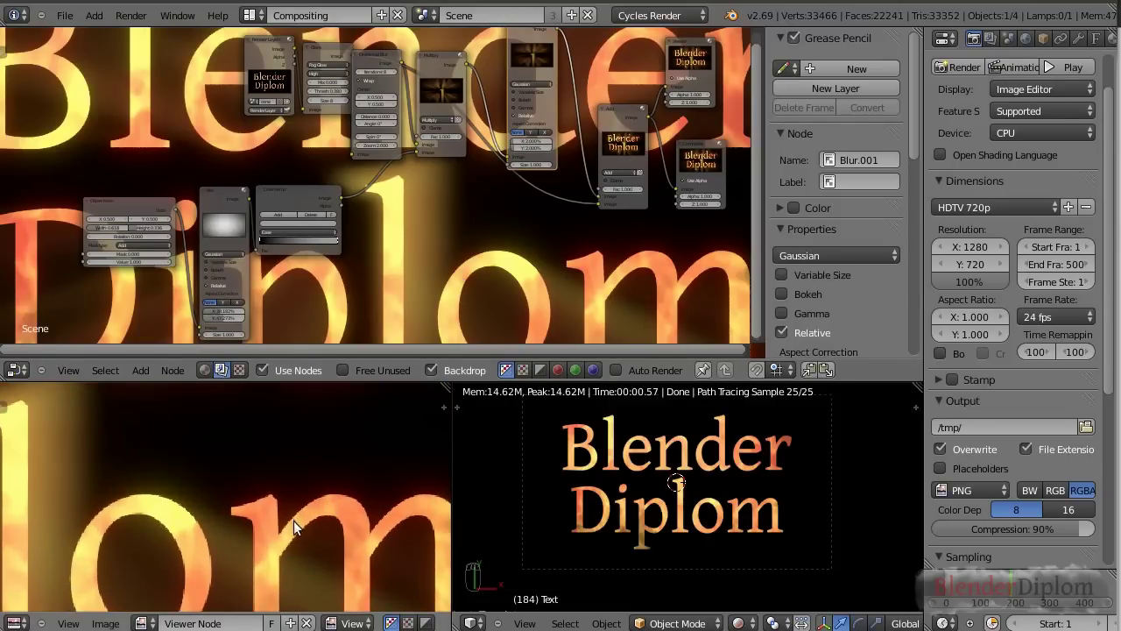
Step: Move the Viewer and Composite nodes well away from the Add node to free space between them
scroll(293, 521, down, 6)
middle_drag(200, 488, 238, 512)
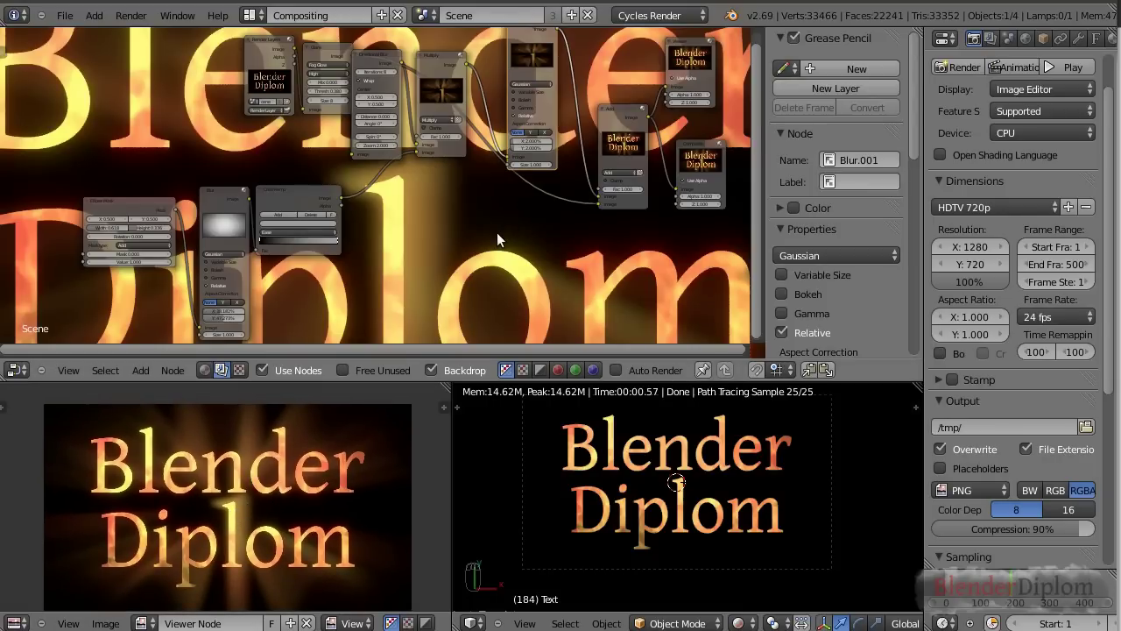
scroll(494, 235, down, 3)
scroll(426, 263, up, 3)
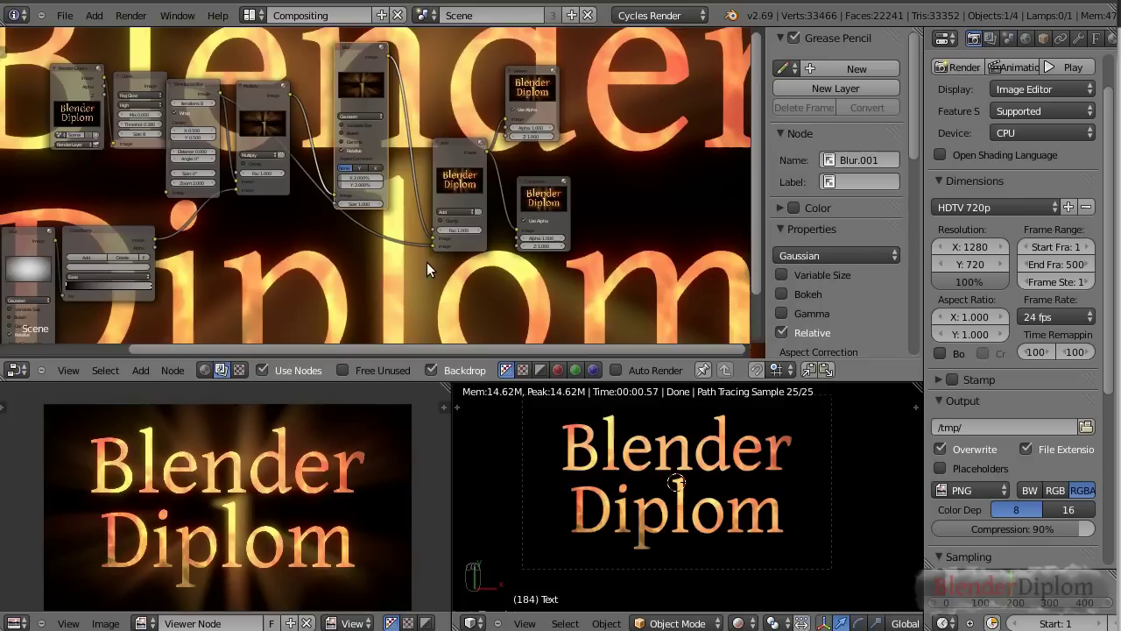
drag(527, 79, 678, 79)
drag(534, 180, 701, 208)
click(692, 78)
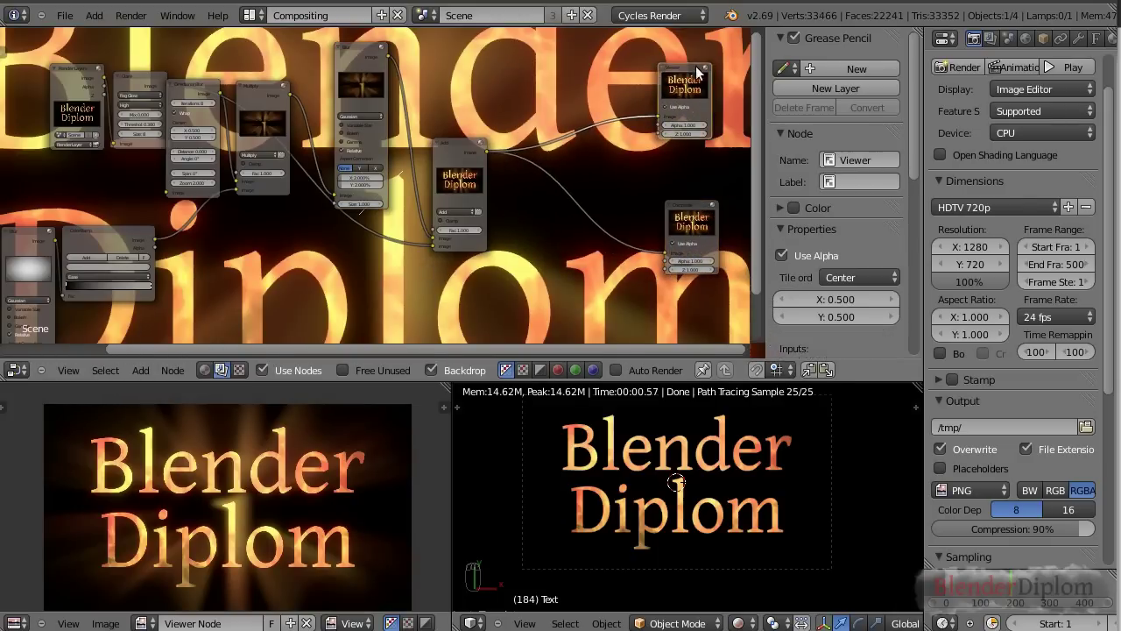
Step: Insert a Lens Distortion node on the link between the Add node and the Viewer
scroll(635, 168, up, 1)
middle_drag(635, 168, 346, 193)
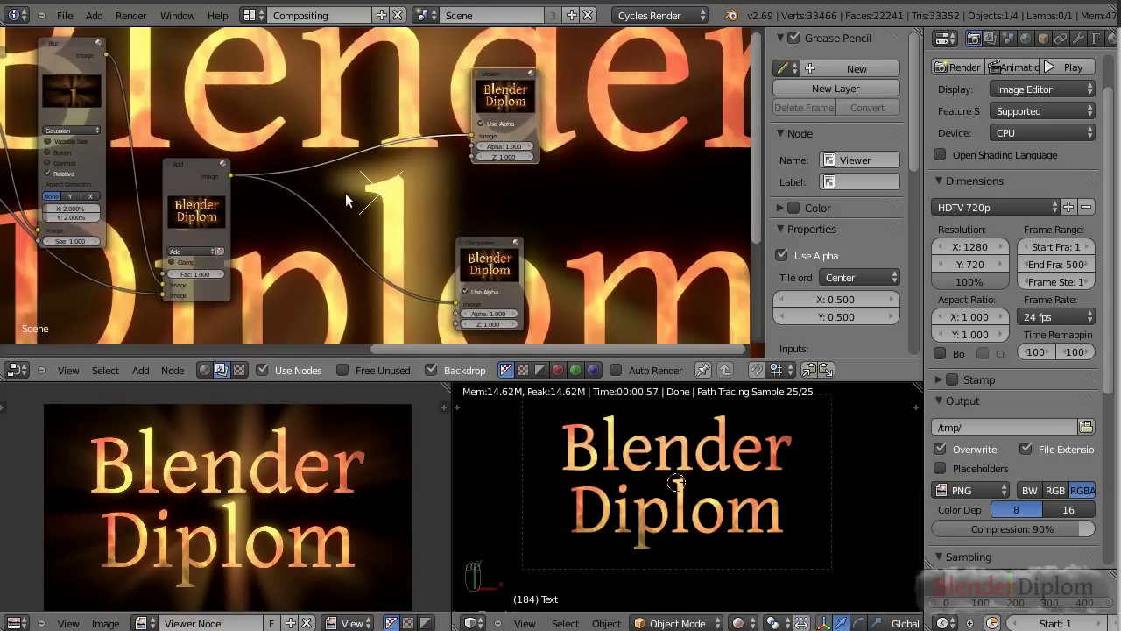
key(shift+a)
mouse_move(351, 203)
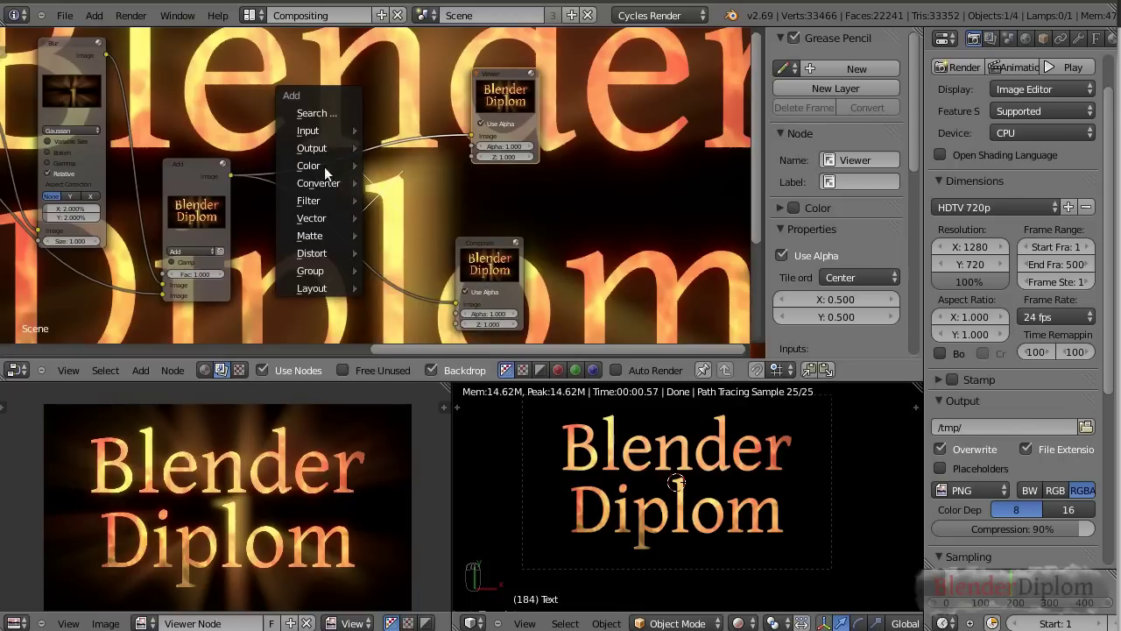
mouse_move(322, 252)
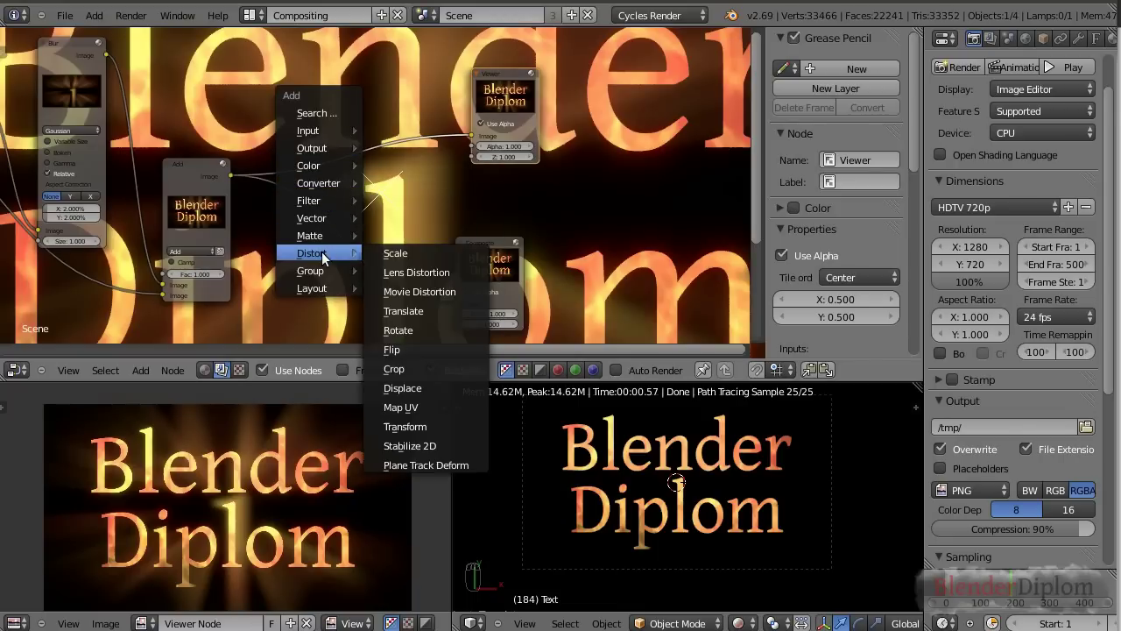
click(396, 272)
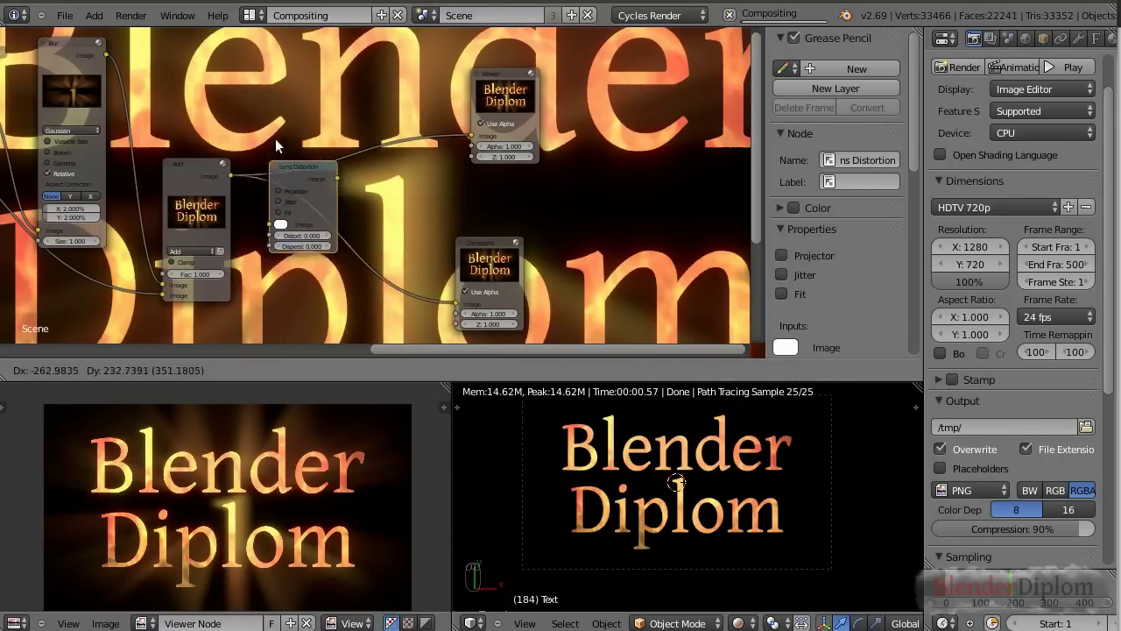
click(294, 87)
Step: Set the Lens Distortion node's Dispersion to 0.02
scroll(298, 123, up, 2)
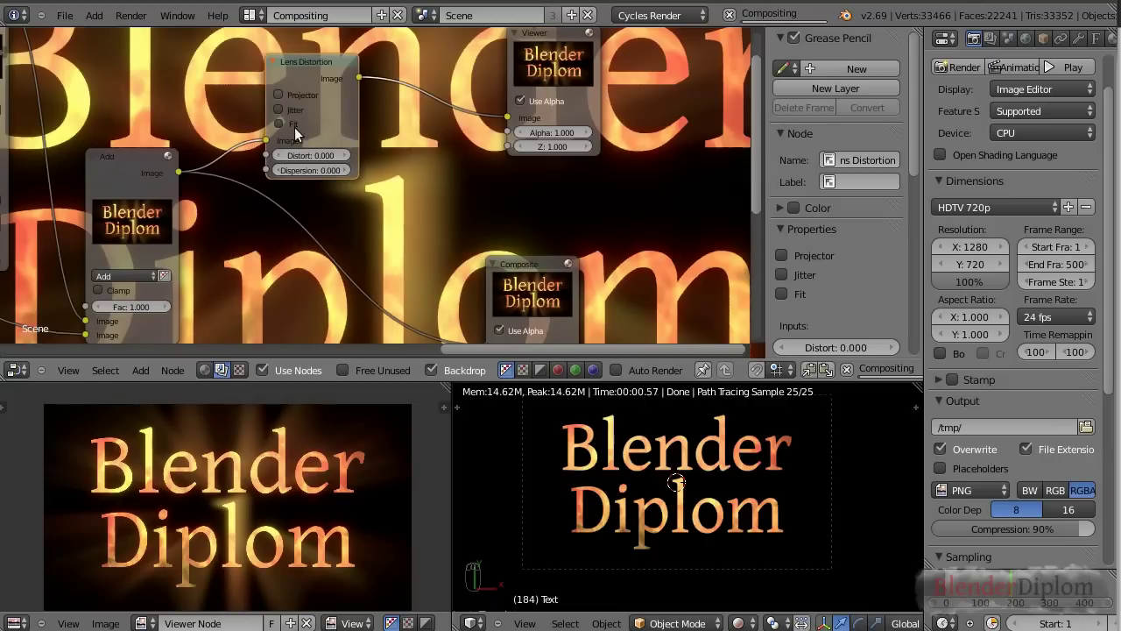
click(346, 171)
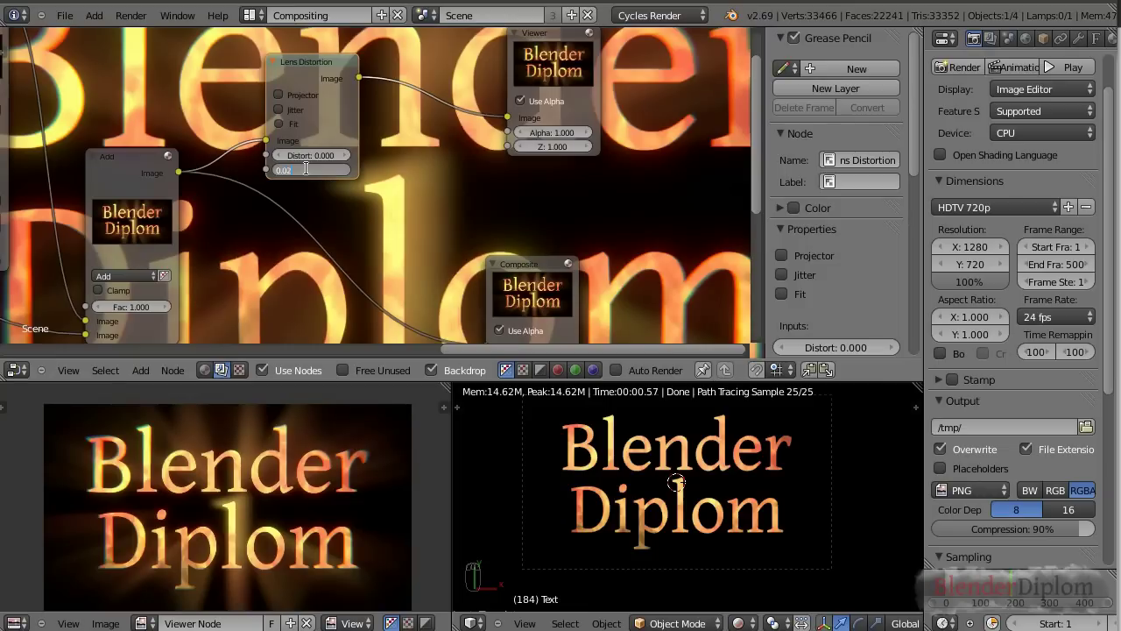
key(Return)
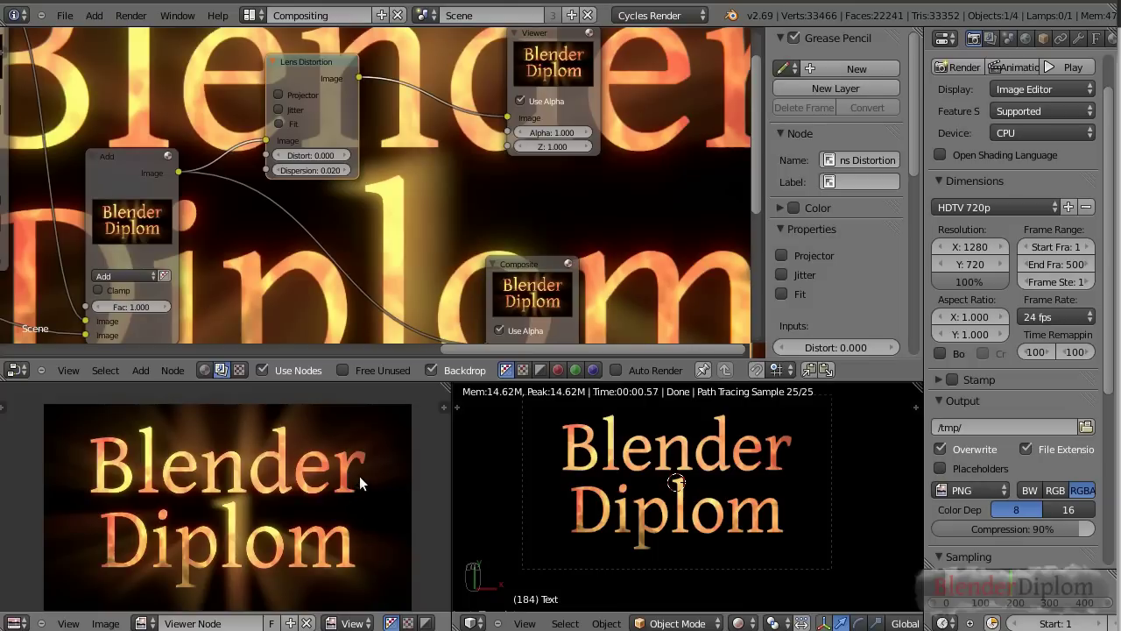
Step: Raise the Composite node closer below the Viewer and shift both slightly farther from Lens Distortion
scroll(343, 215, down, 2)
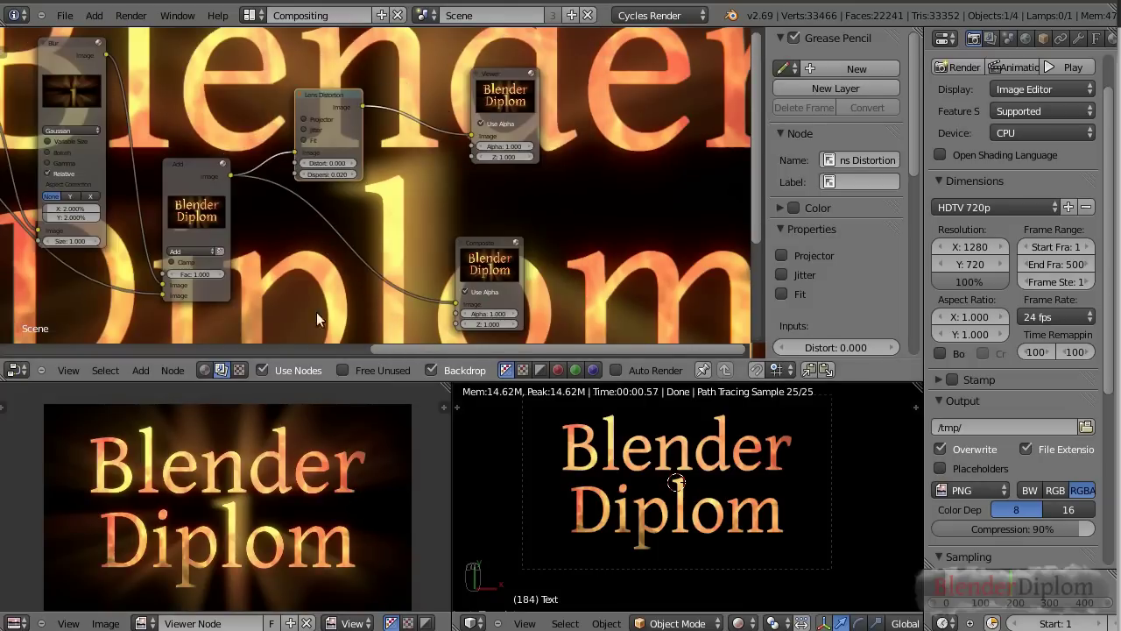
scroll(378, 249, down, 2)
drag(461, 237, 462, 219)
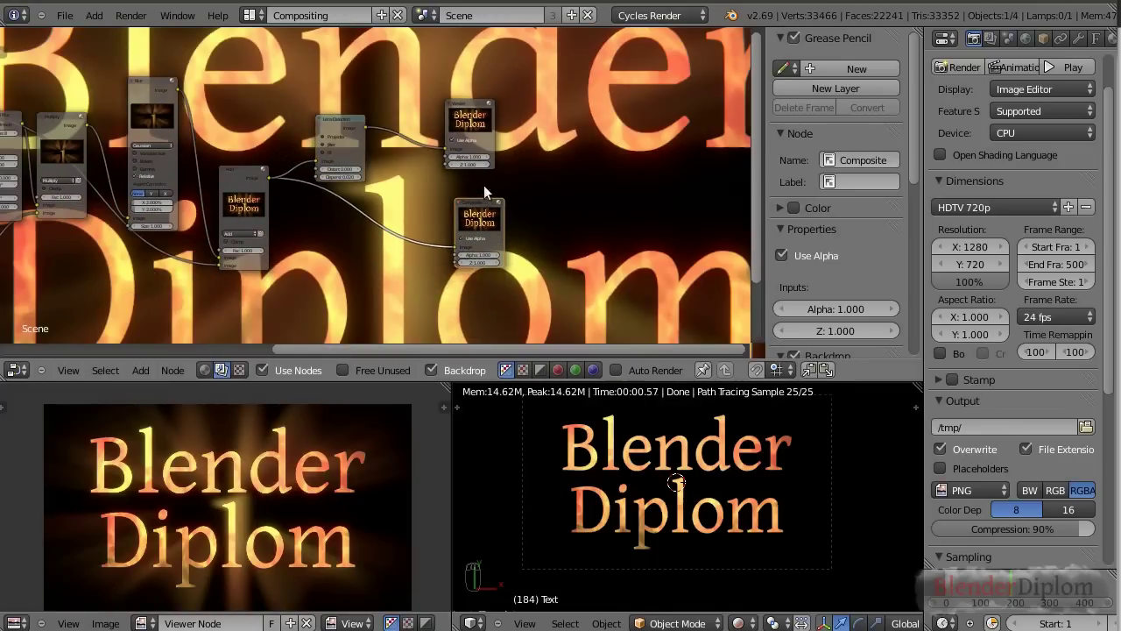
click(470, 105)
drag(470, 105, 493, 96)
drag(471, 204, 491, 194)
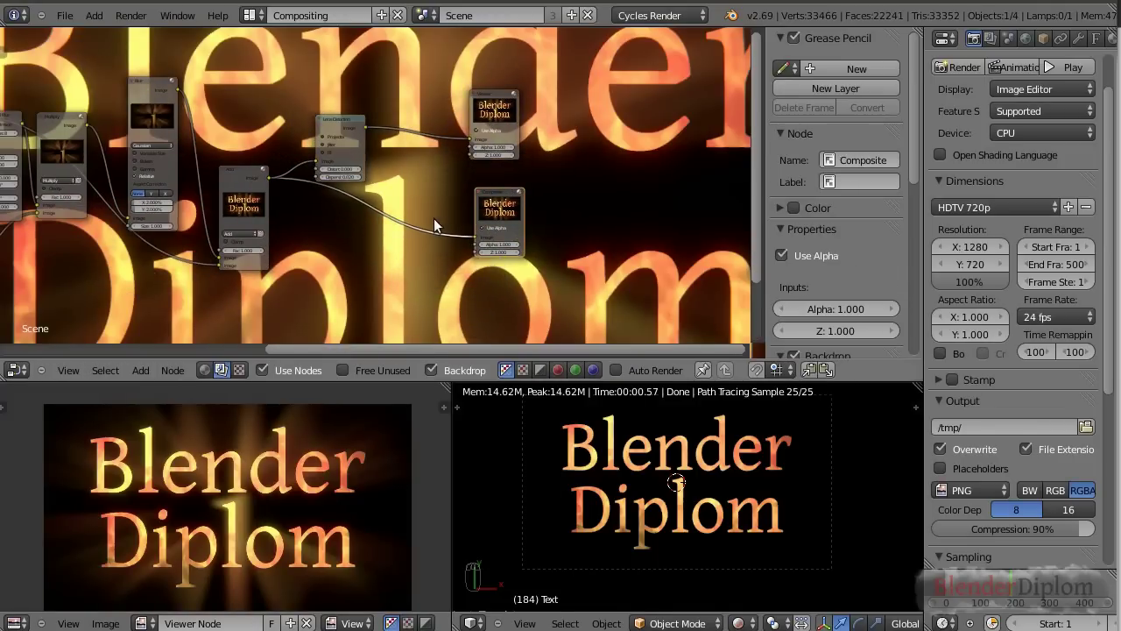
Step: Inspect the dispersed letters up close, and feed the Lens Distortion node's Image output into the Composite node
scroll(360, 457, up, 5)
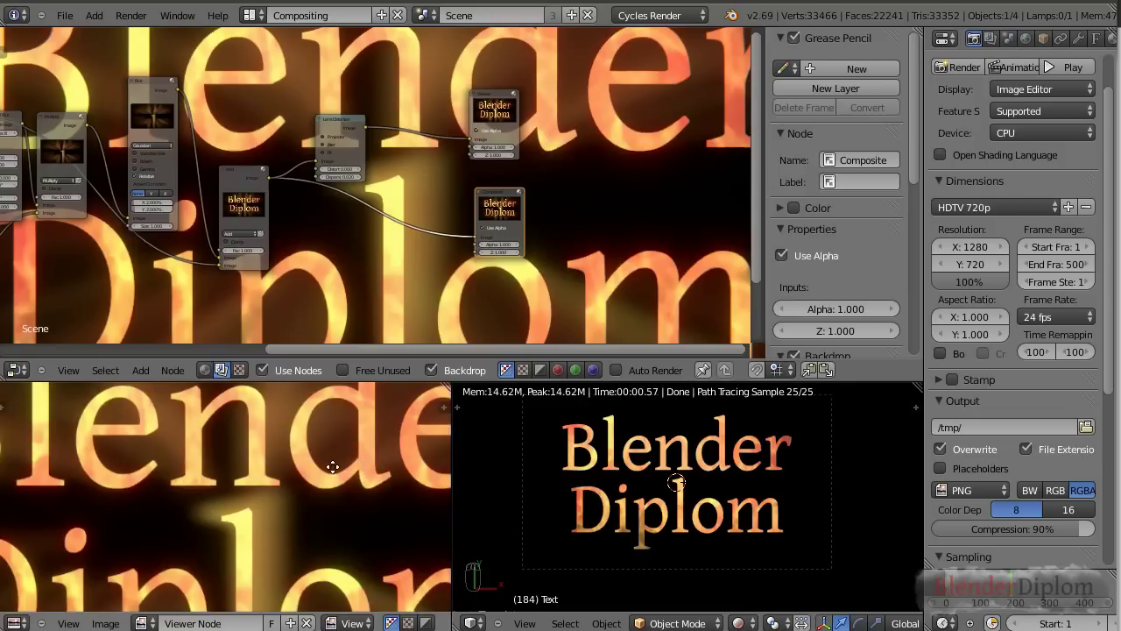
scroll(350, 486, down, 5)
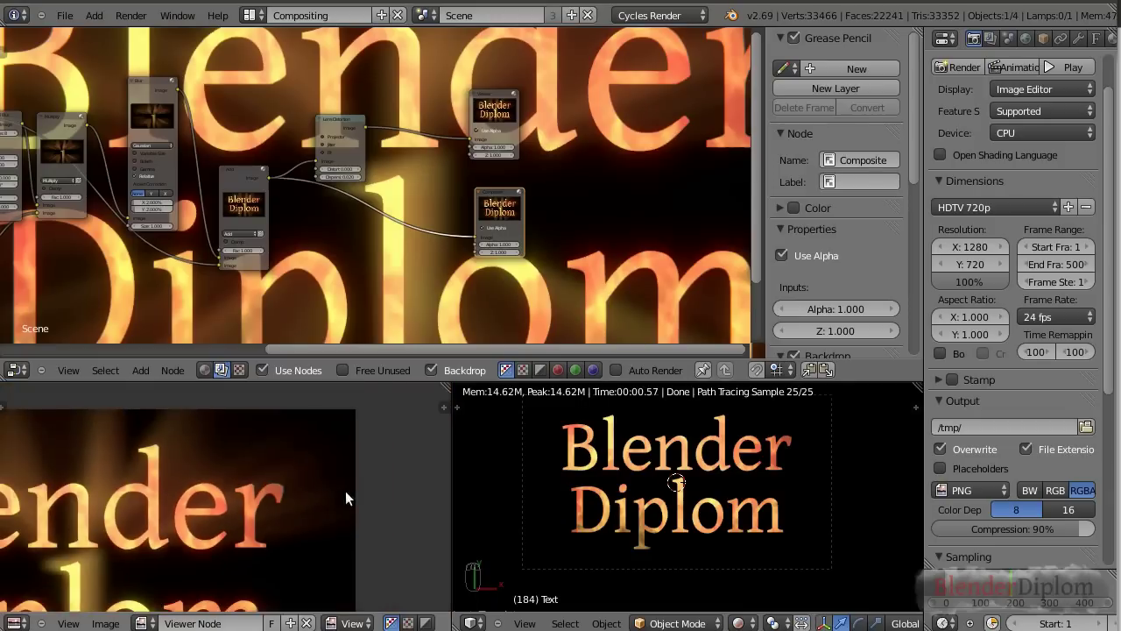
scroll(290, 465, up, 2)
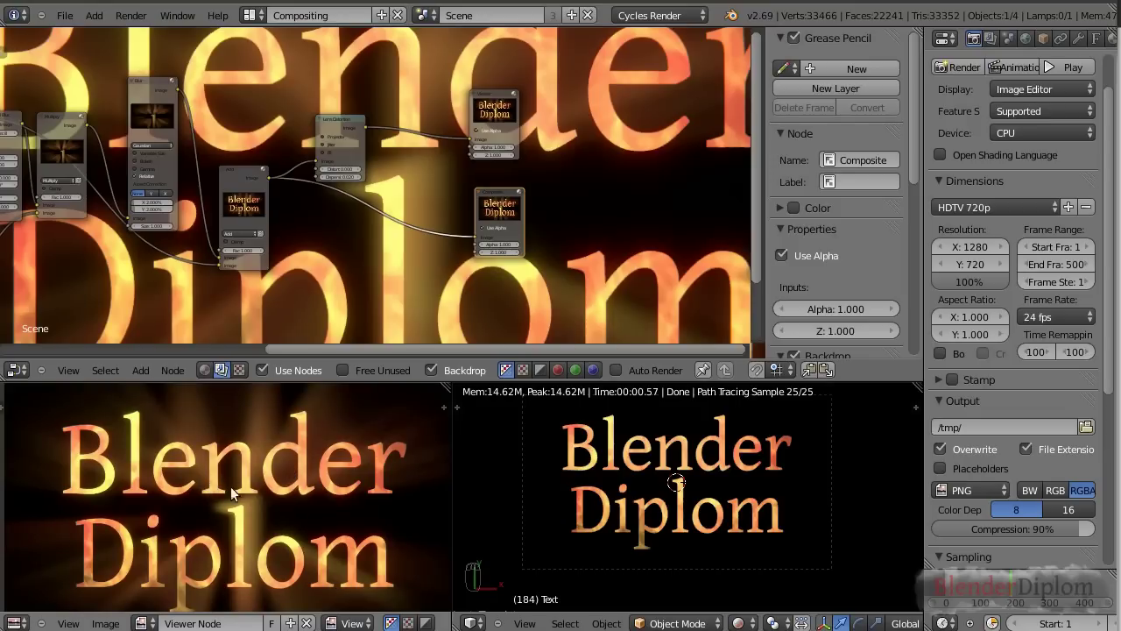
scroll(372, 288, up, 1)
scroll(416, 259, up, 3)
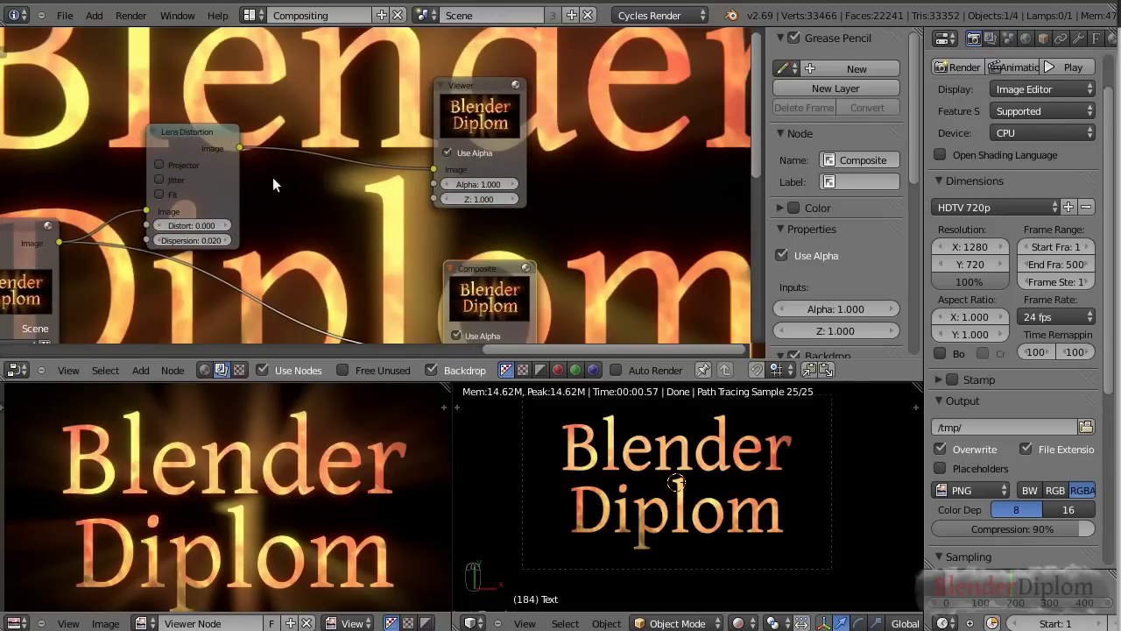
drag(473, 267, 471, 228)
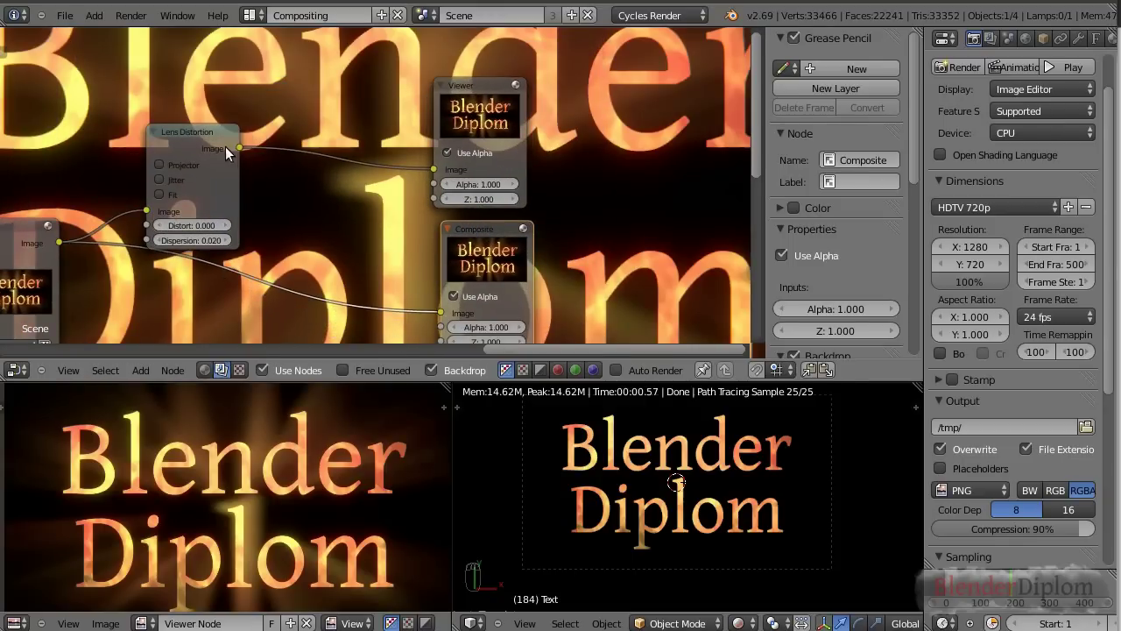
drag(240, 147, 448, 308)
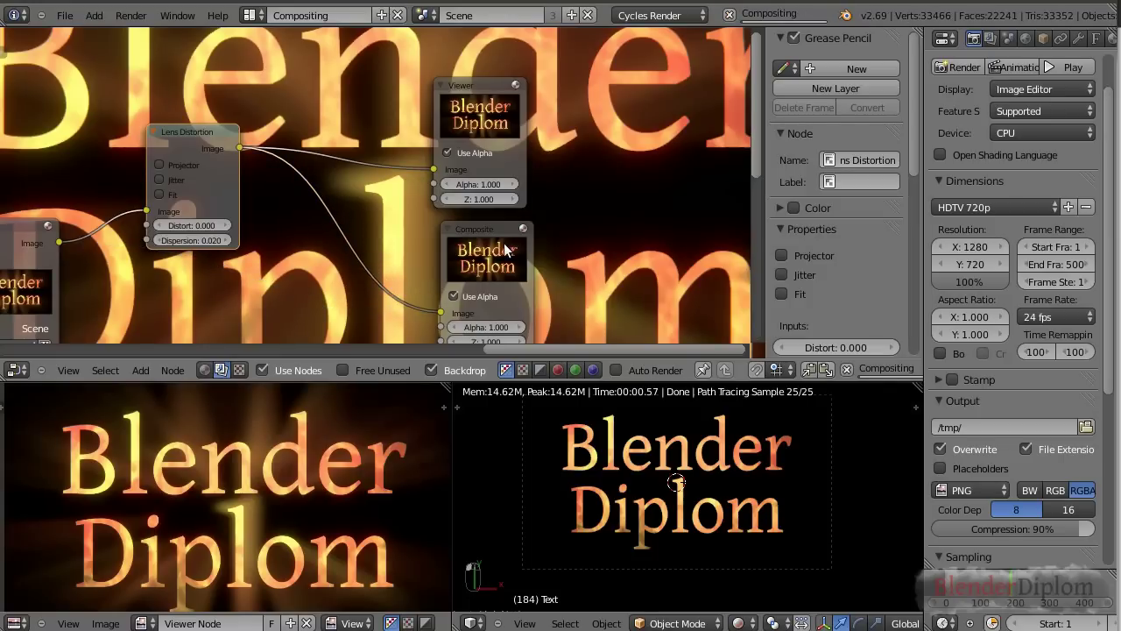
scroll(393, 262, down, 3)
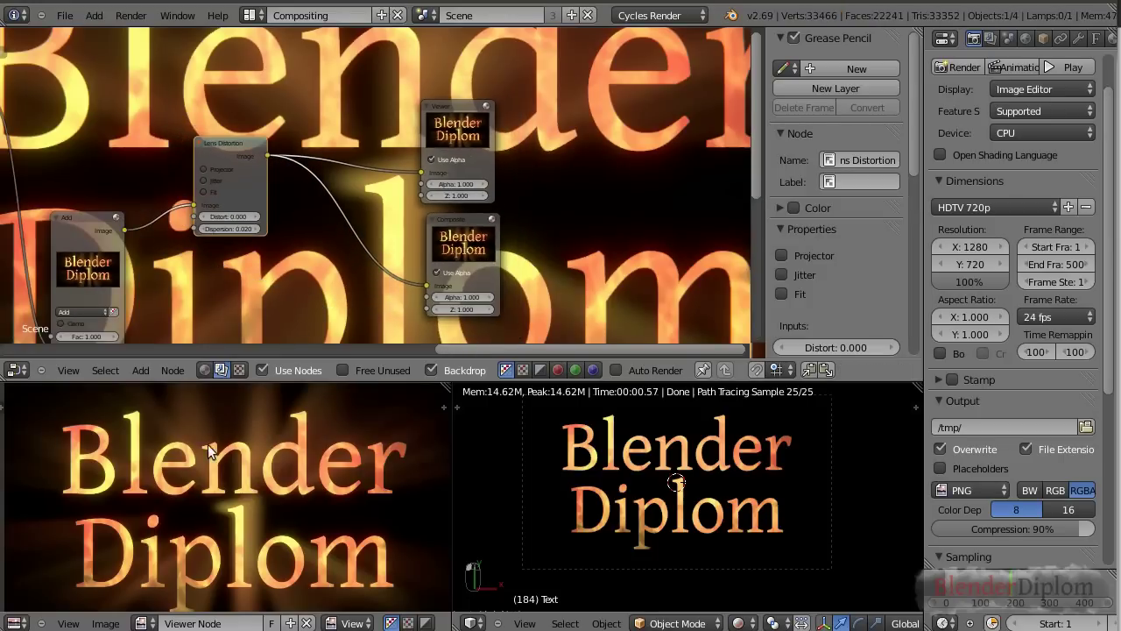
scroll(288, 252, down, 1)
scroll(543, 230, down, 5)
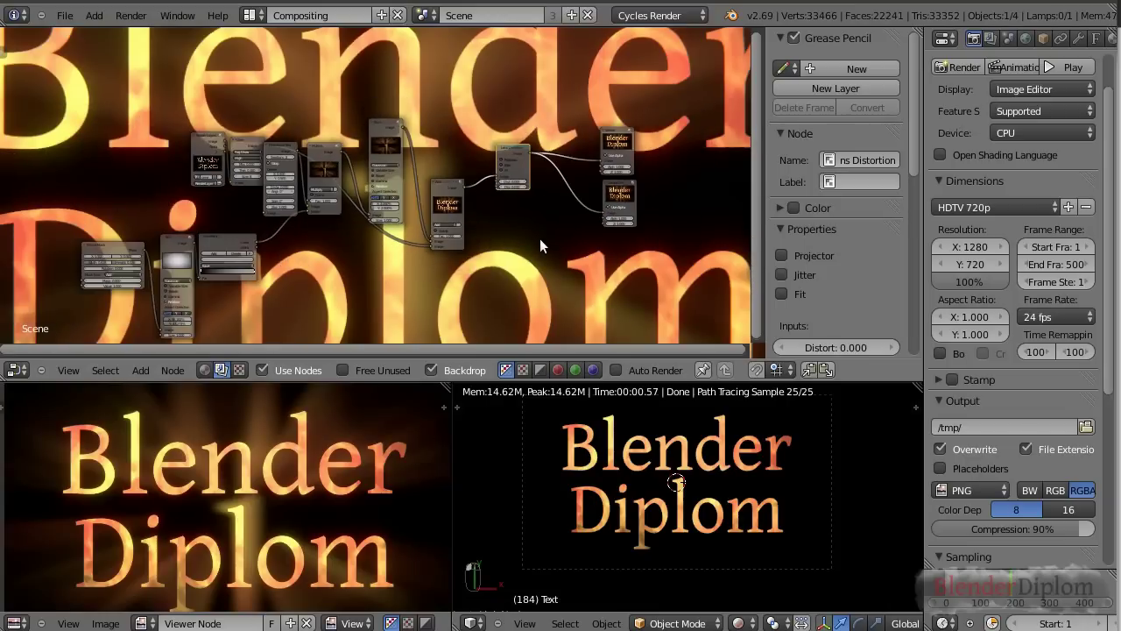
middle_drag(442, 251, 514, 213)
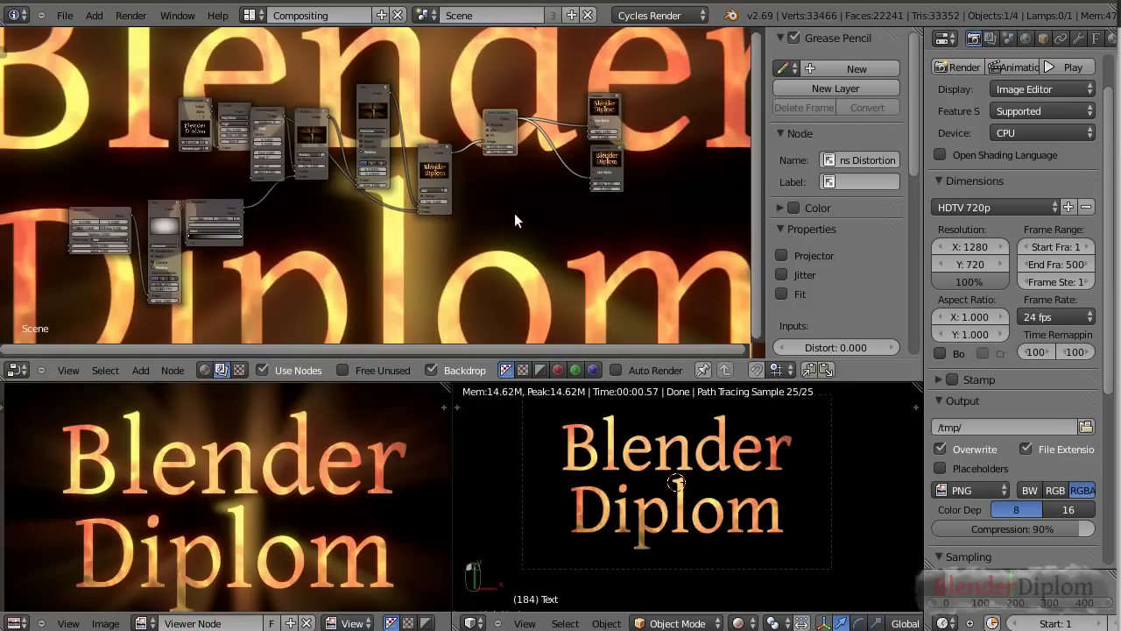